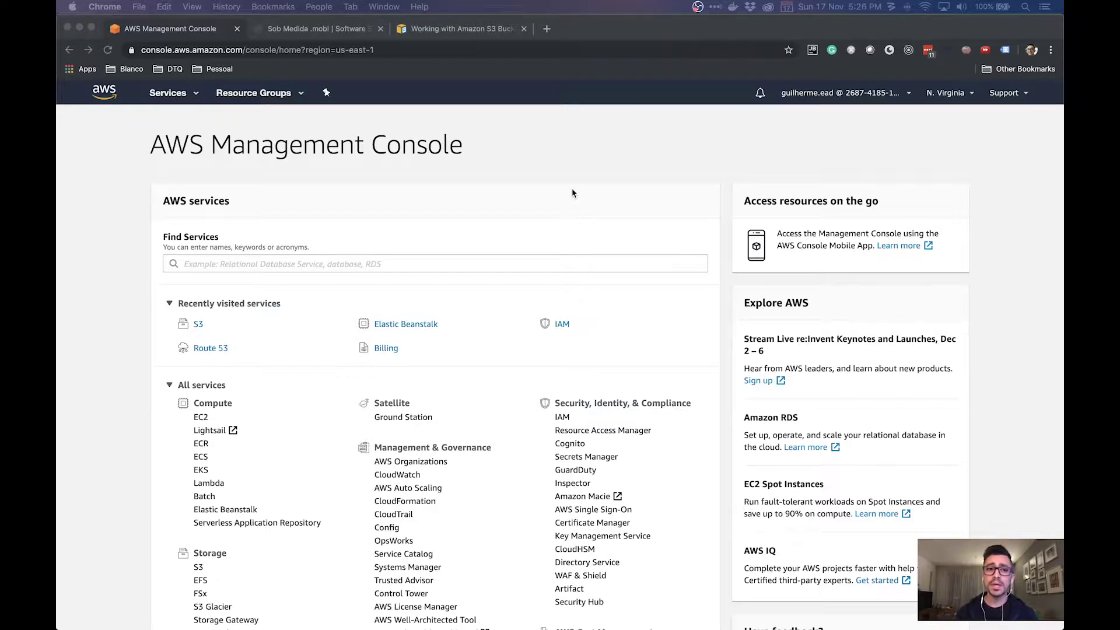
Step: Open the meusiteexemplo.com bucket in S3 and look through its file list
{"action": "left_click", "coordinate": [199, 325]}
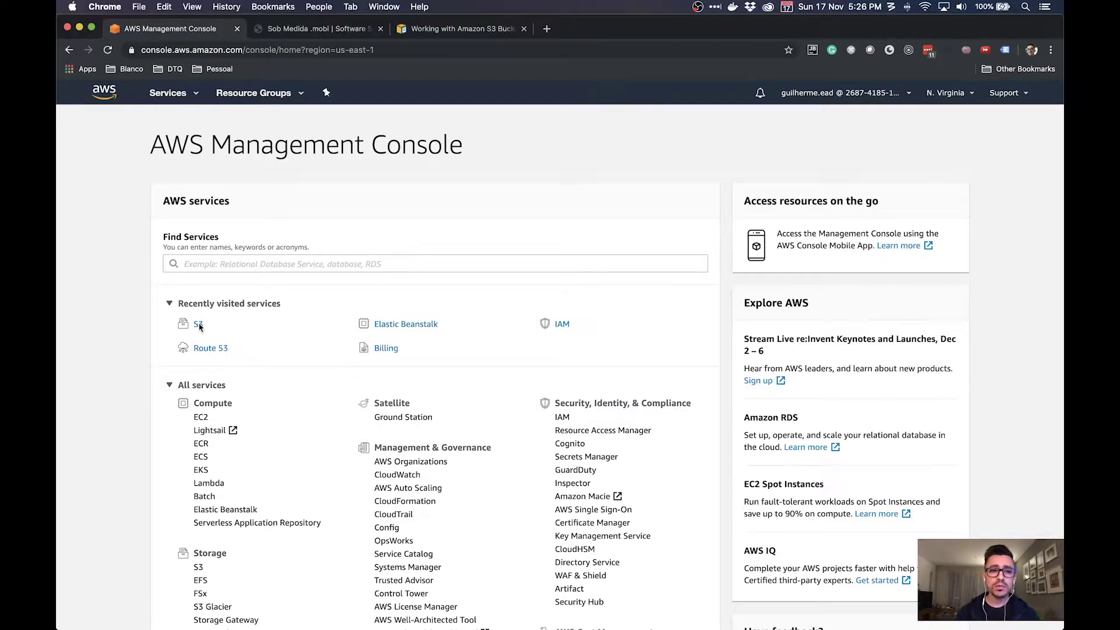
{"action": "left_click", "coordinate": [199, 325]}
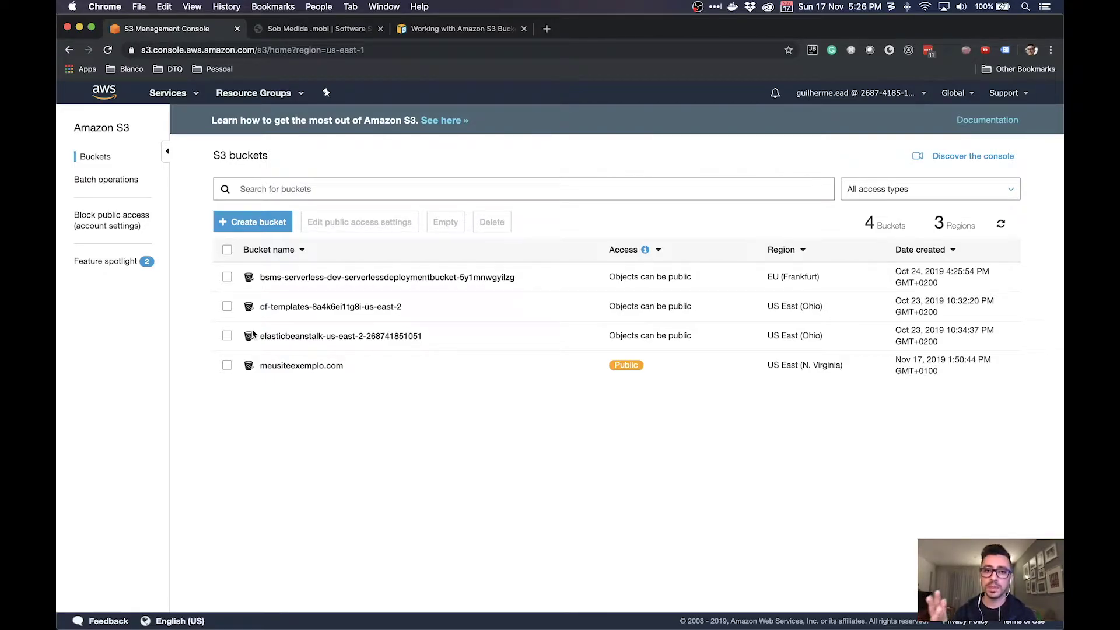
{"action": "left_click", "coordinate": [324, 368]}
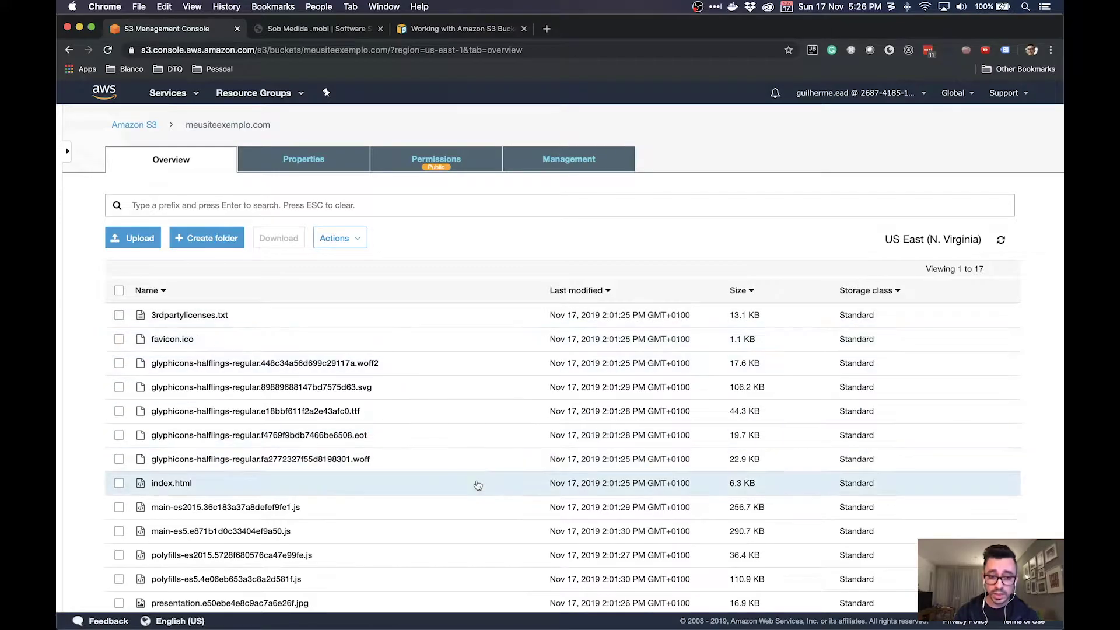
{"action": "scroll", "coordinate": [476, 484], "scroll_direction": "down", "scroll_amount": 3}
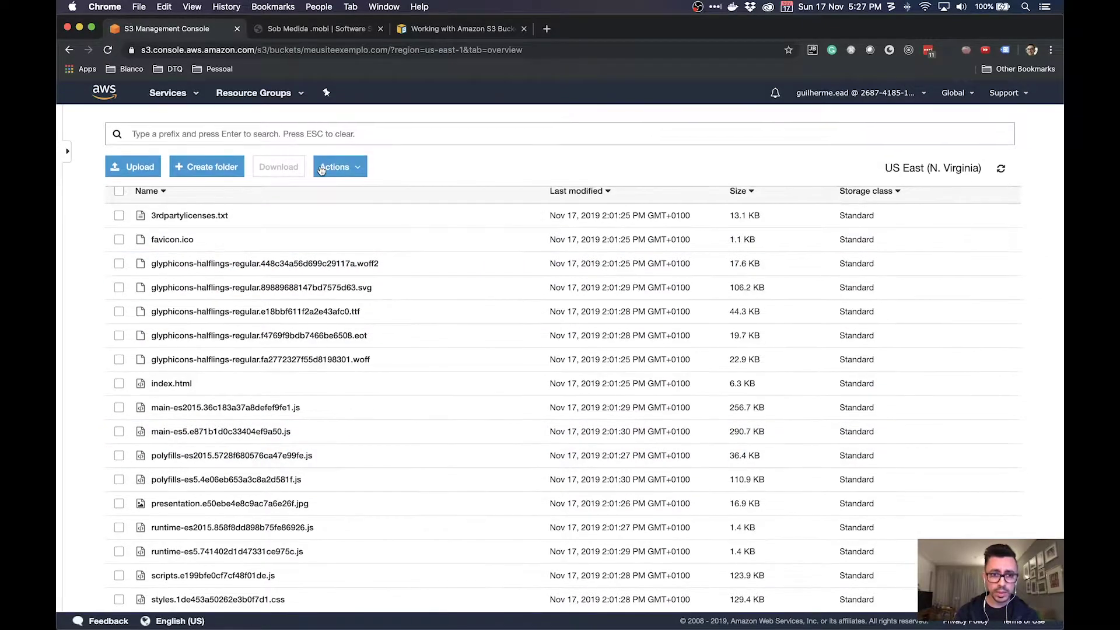
{"action": "scroll", "coordinate": [303, 215], "scroll_direction": "up", "scroll_amount": 3}
Step: View the published site, check the bucket's static website hosting settings and open its endpoint, keeping only one copy of the site open
{"action": "left_click", "coordinate": [336, 30]}
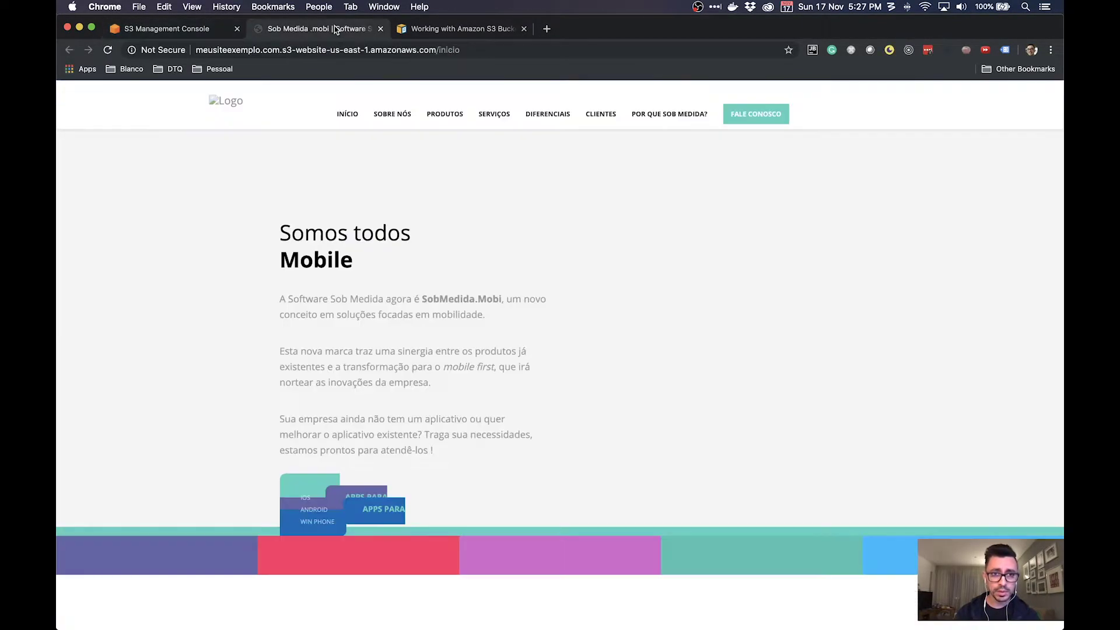
{"action": "left_click", "coordinate": [175, 29]}
{"action": "left_click", "coordinate": [315, 159]}
{"action": "left_click", "coordinate": [640, 274]}
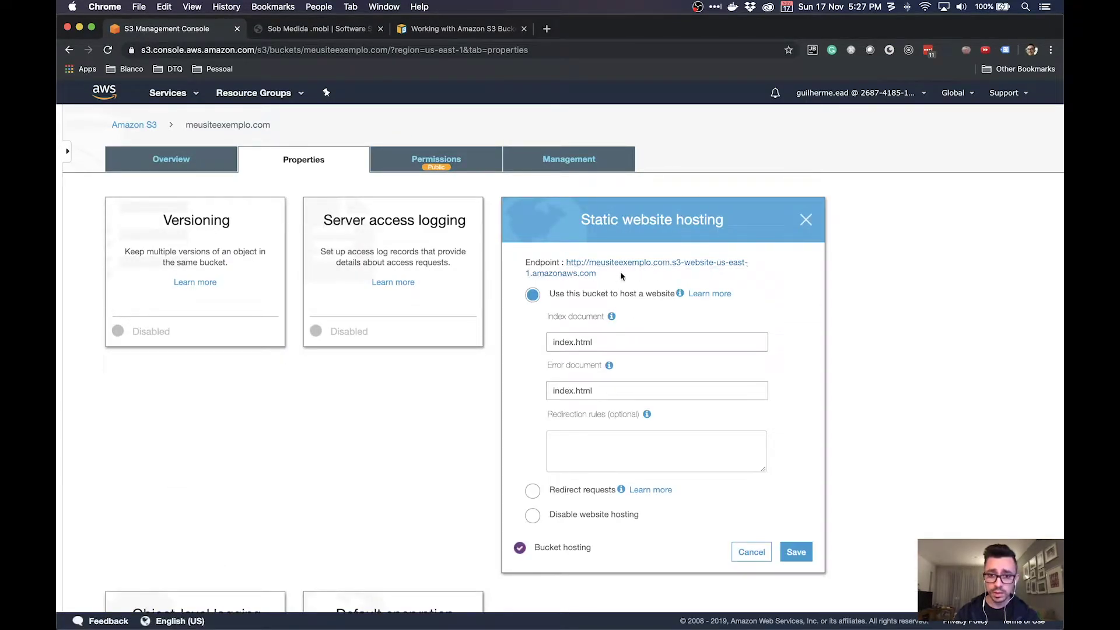
{"action": "left_click", "coordinate": [584, 273]}
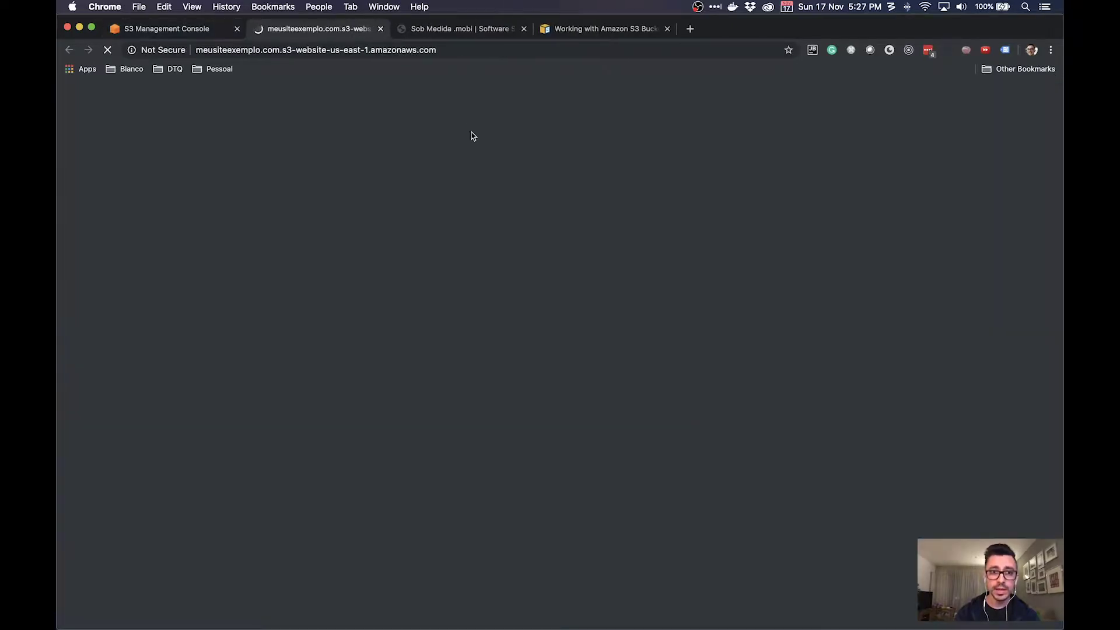
{"action": "left_click", "coordinate": [524, 29]}
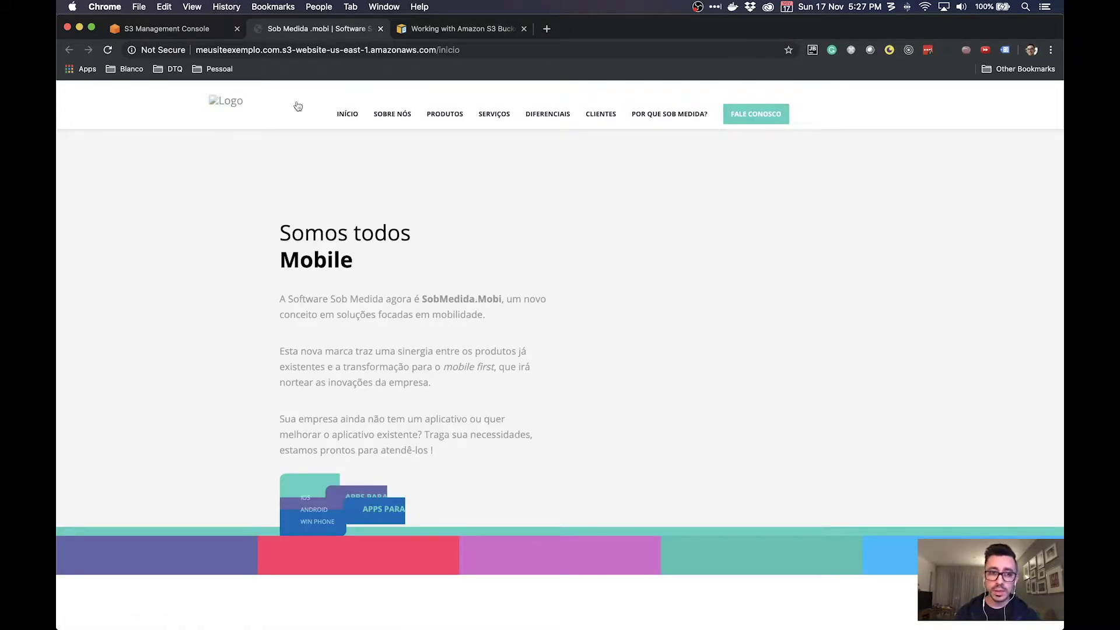
Step: Start an upload to the meusiteexemplo.com bucket and add the assets folder from the local dist folder
{"action": "left_click", "coordinate": [193, 30]}
{"action": "left_click", "coordinate": [153, 126]}
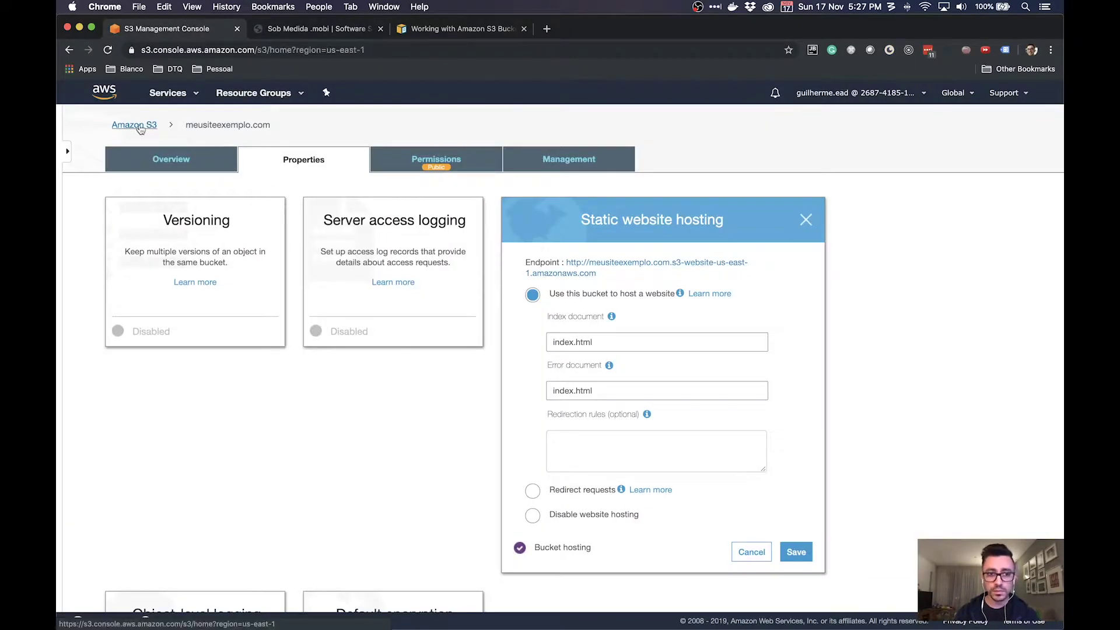
{"action": "left_click", "coordinate": [325, 368]}
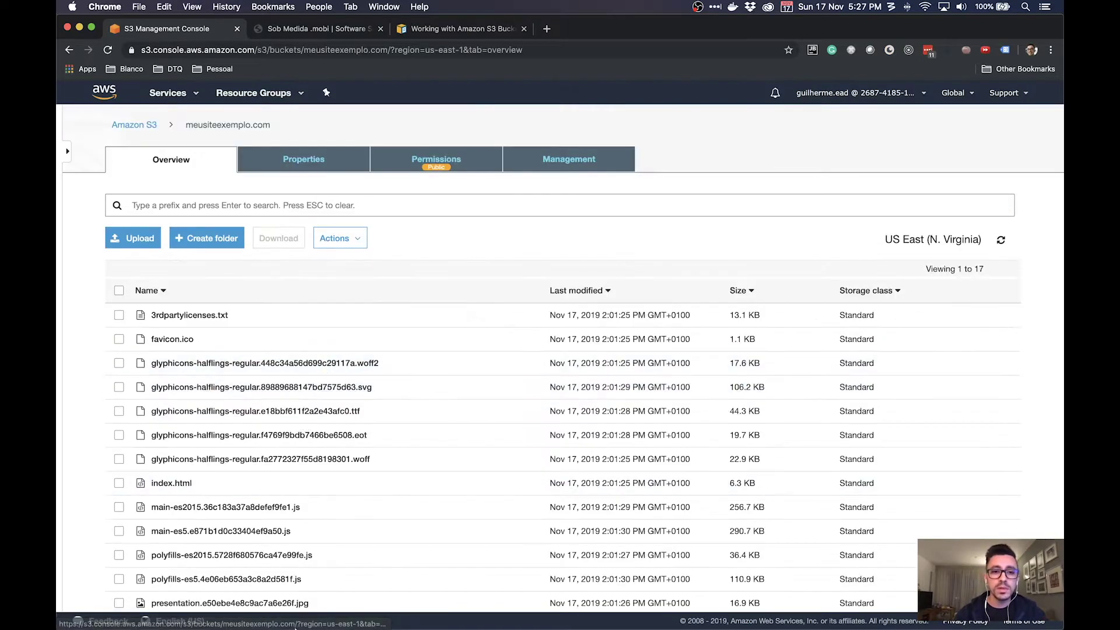
{"action": "mouse_move", "coordinate": [294, 613]}
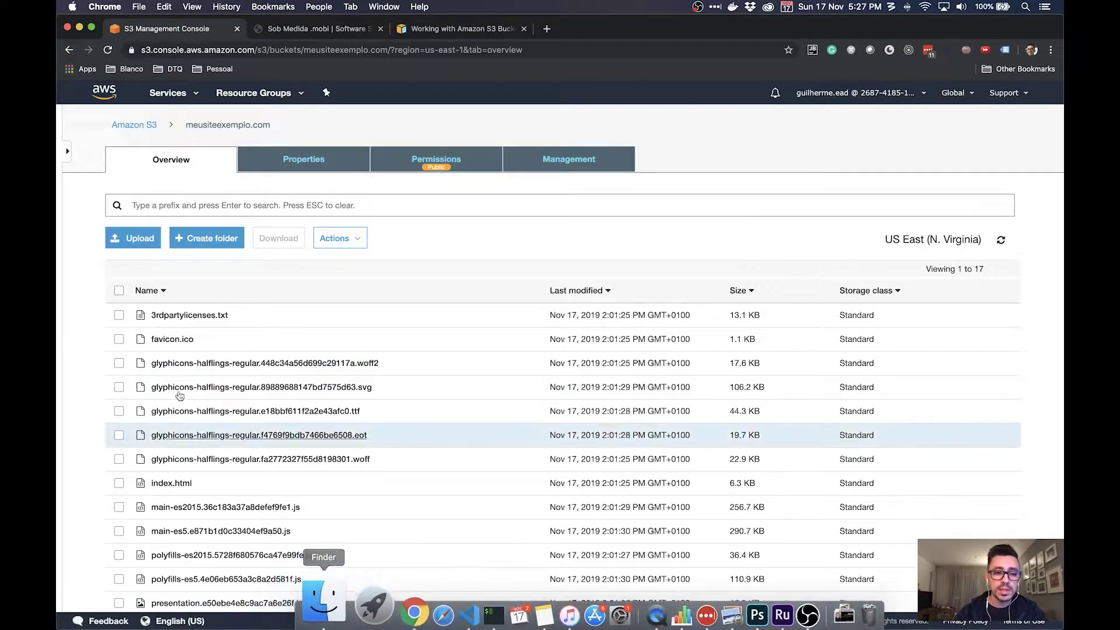
{"action": "left_click", "coordinate": [140, 238]}
{"action": "mouse_move", "coordinate": [277, 618]}
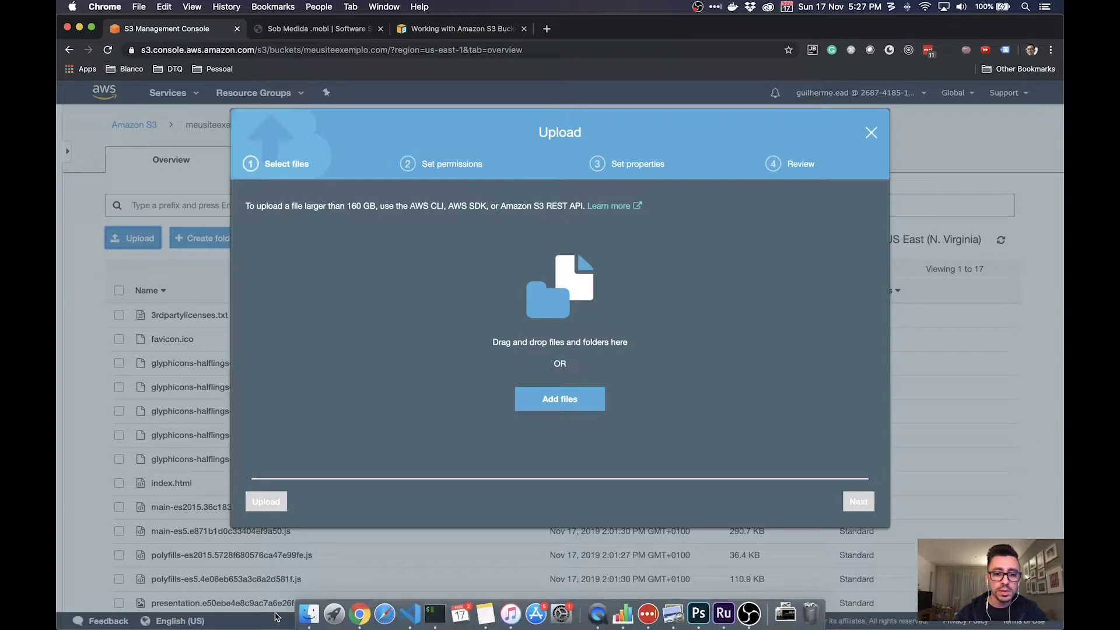
{"action": "left_click", "coordinate": [304, 601]}
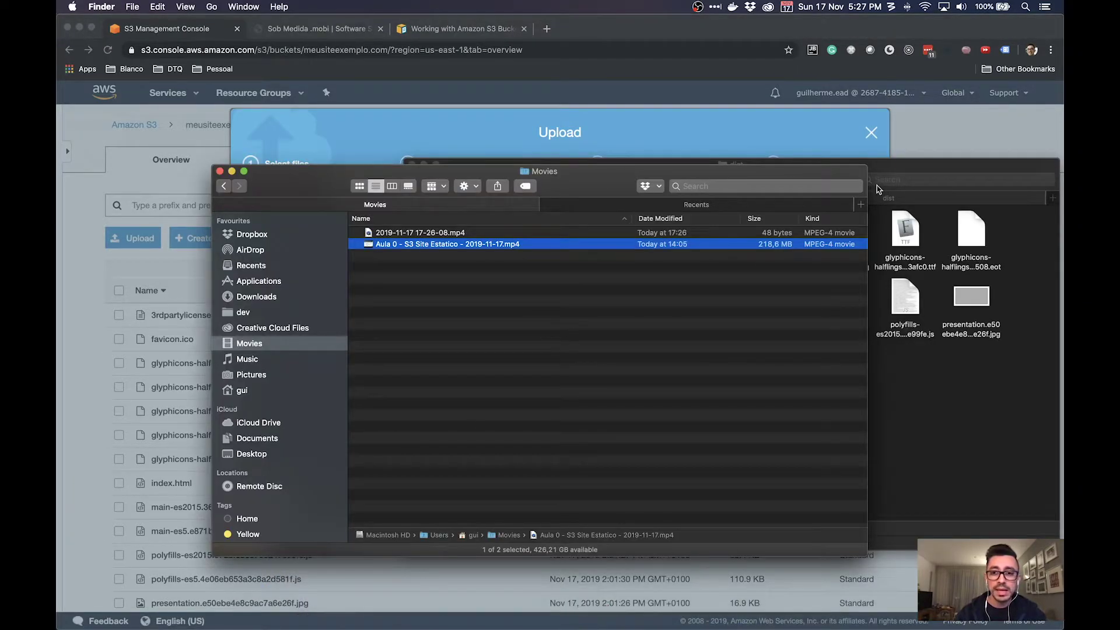
{"action": "left_click", "coordinate": [219, 171]}
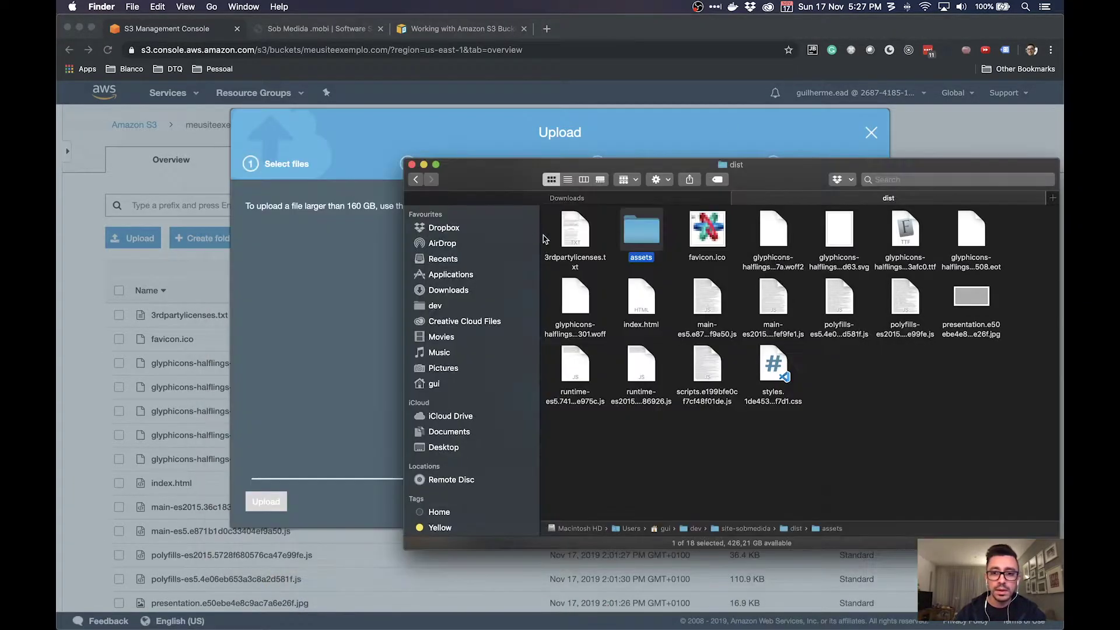
{"action": "left_click_drag", "start_coordinate": [652, 238], "coordinate": [343, 273]}
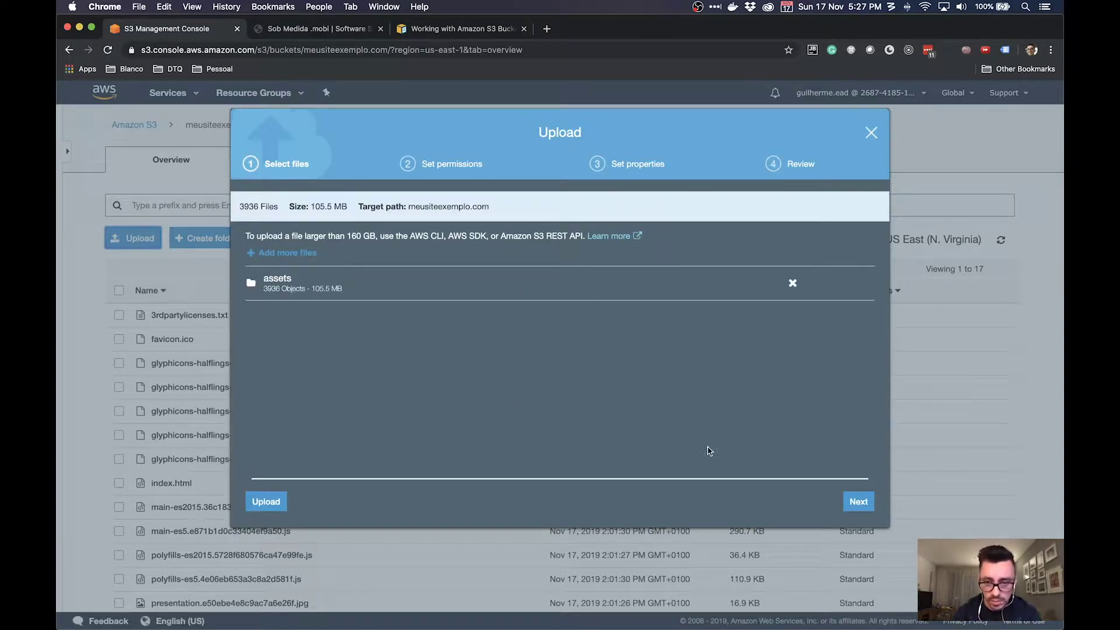
Step: Grant public read access to the assets upload, keep the Standard storage class and start the upload
{"action": "left_click", "coordinate": [861, 504]}
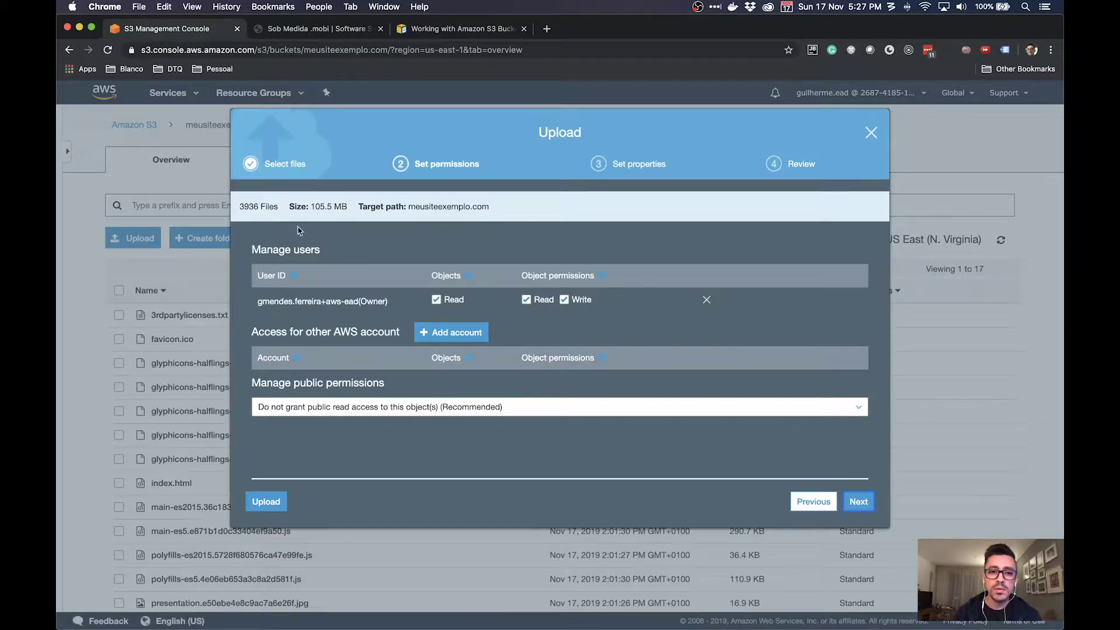
{"action": "left_click", "coordinate": [435, 415]}
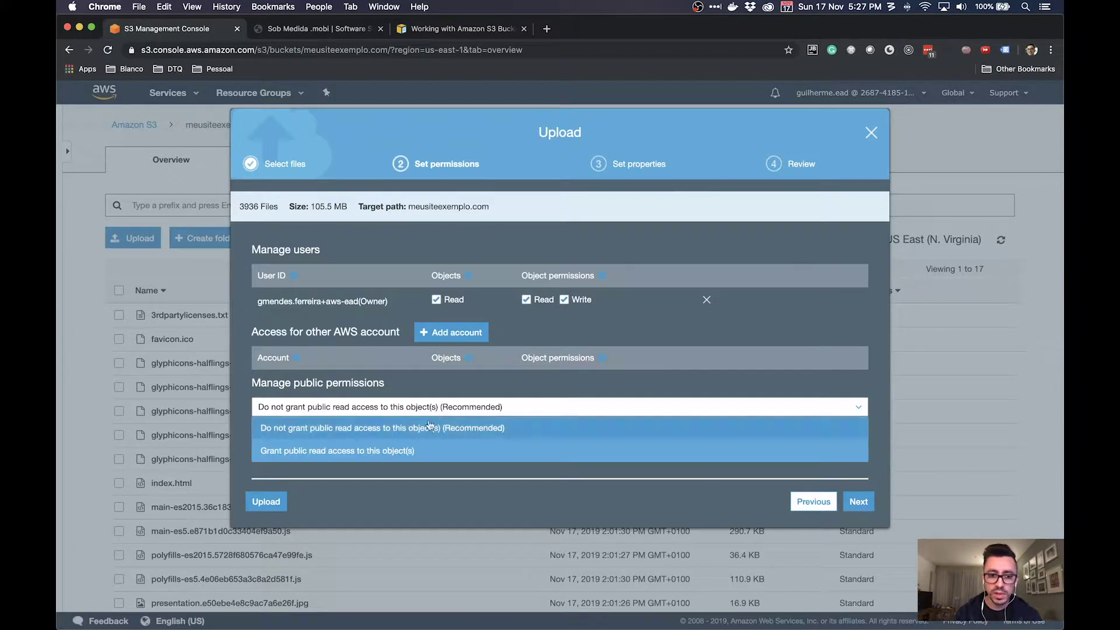
{"action": "left_click", "coordinate": [336, 455]}
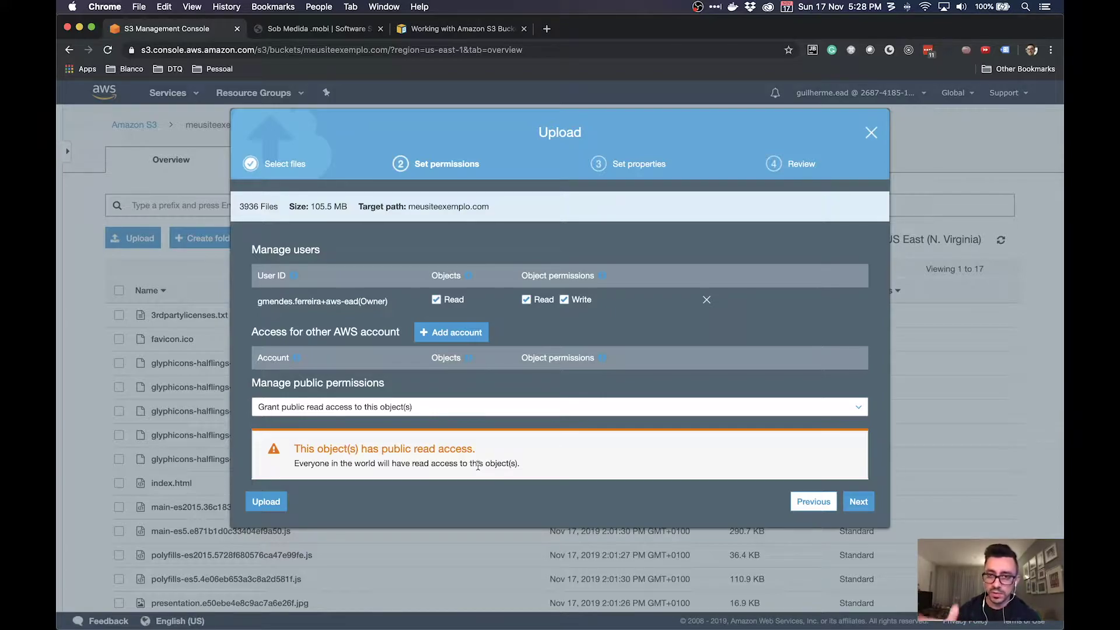
{"action": "left_click", "coordinate": [862, 502]}
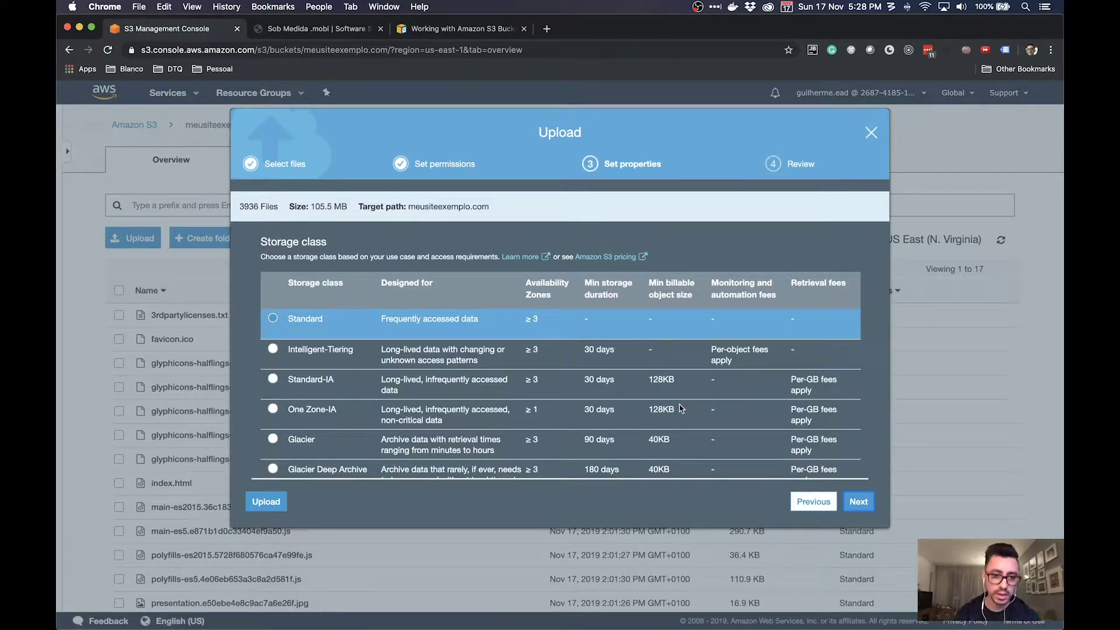
{"action": "left_click", "coordinate": [861, 501]}
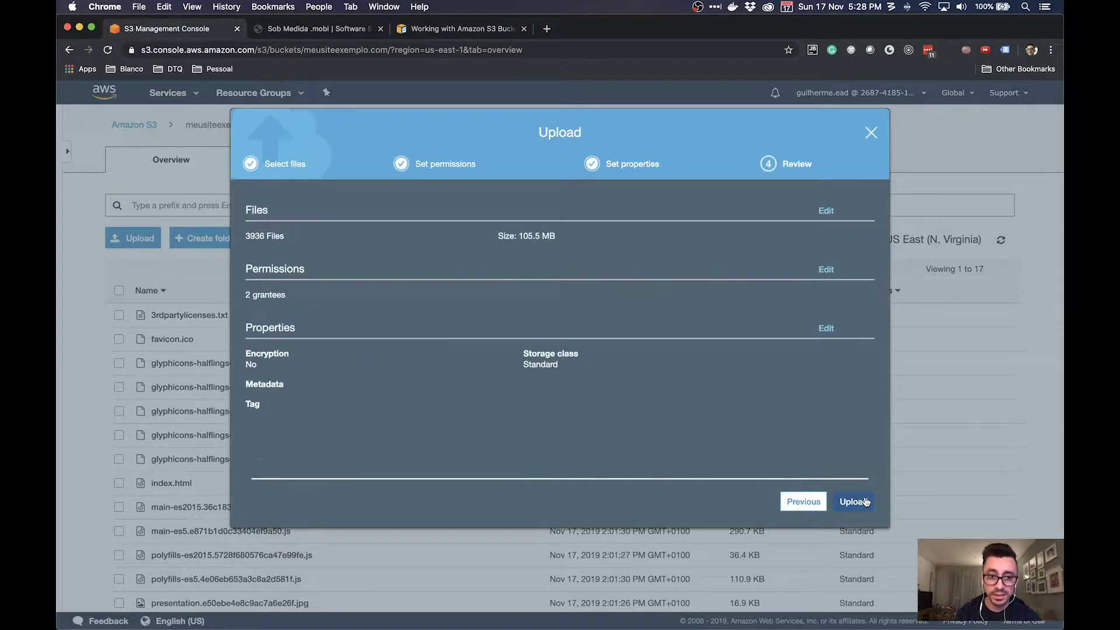
{"action": "left_click", "coordinate": [866, 503]}
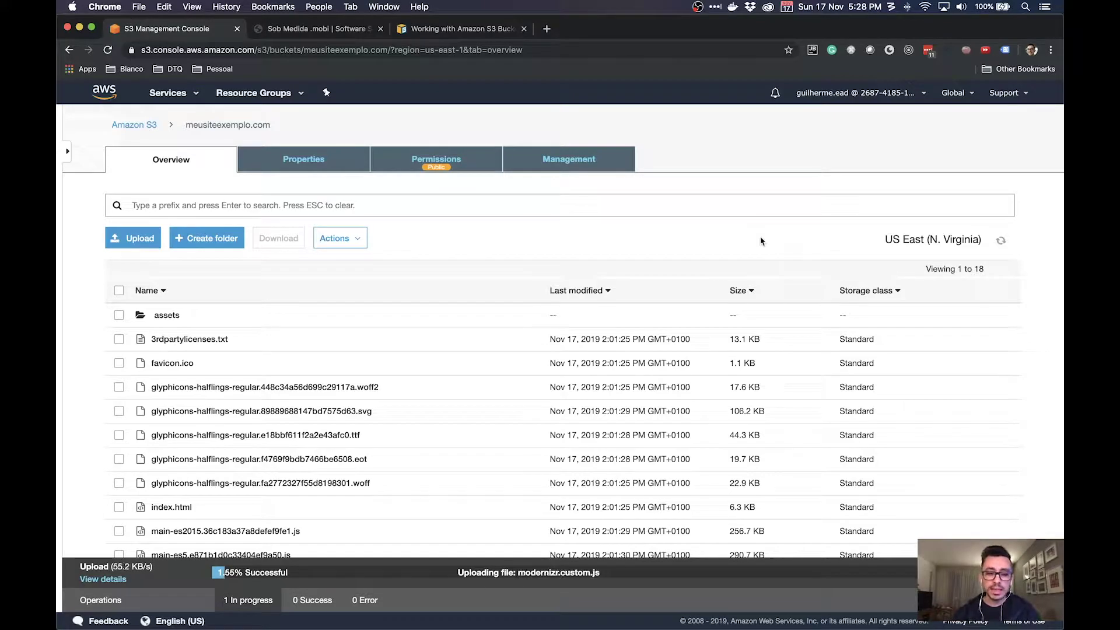
Step: Search the AWS services for "cloudf" and view CloudFormation in a separate browser tab
{"action": "left_click", "coordinate": [173, 93]}
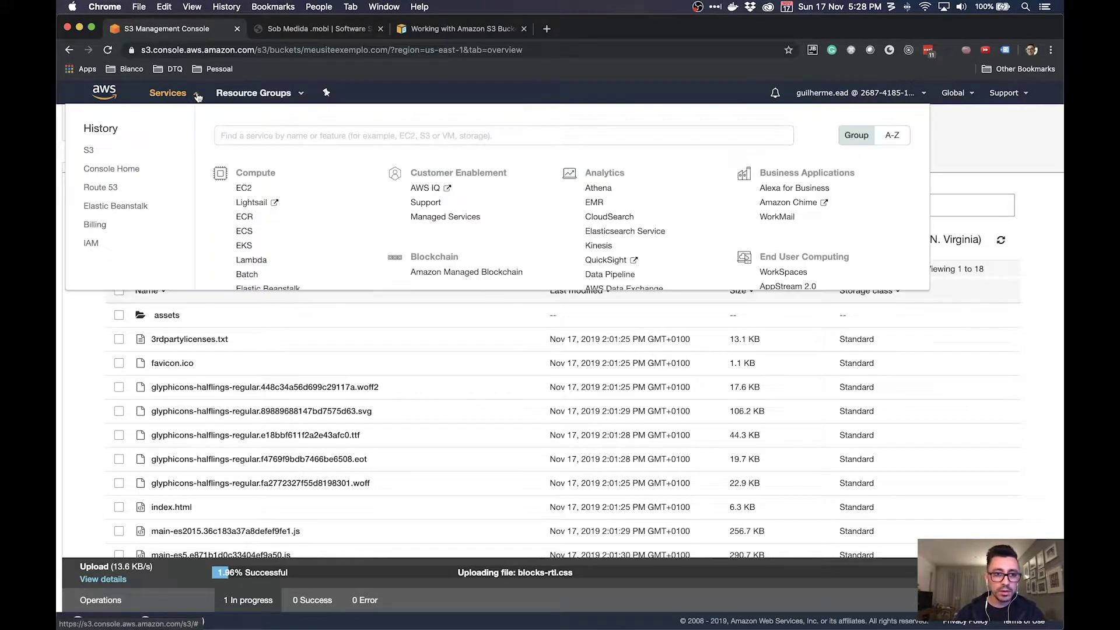
{"action": "type", "text": "cloudf"}
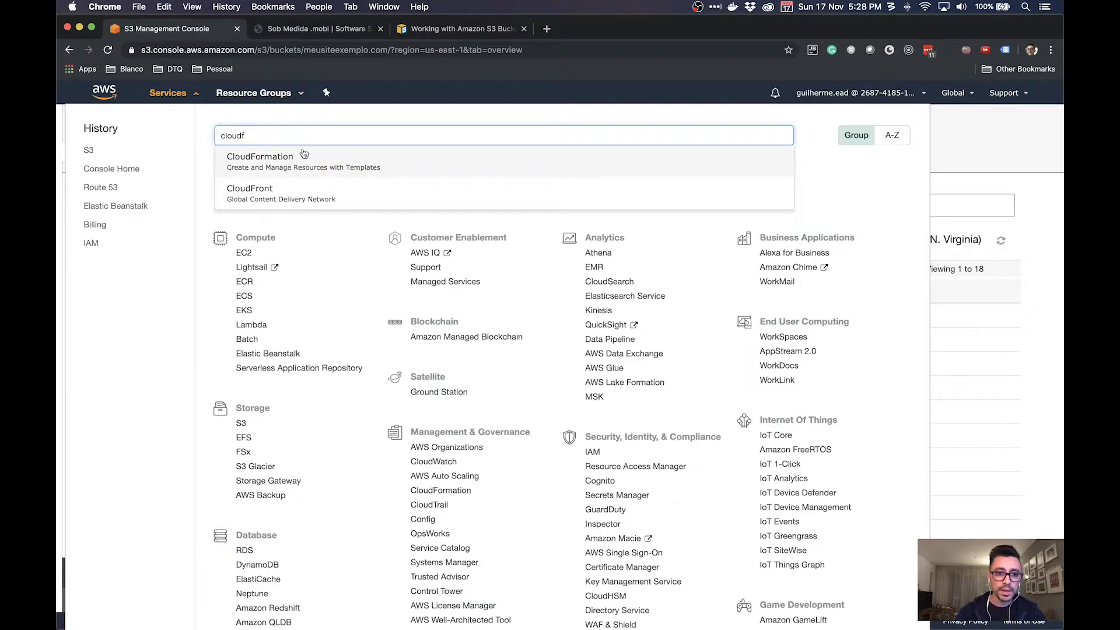
{"action": "left_click", "coordinate": [303, 156], "text": "super"}
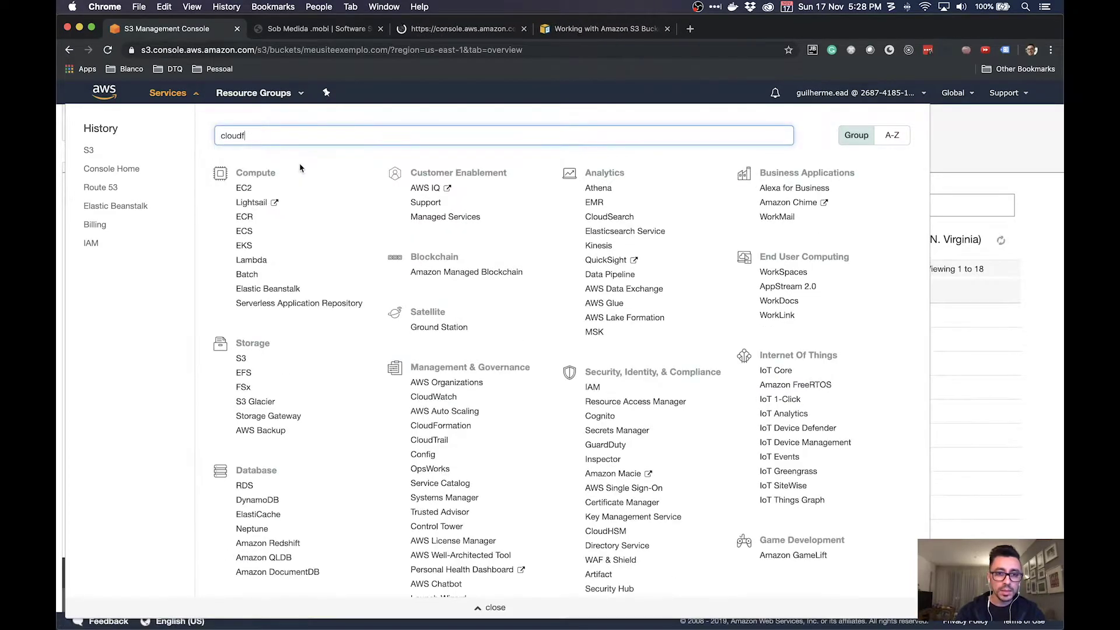
{"action": "left_click", "coordinate": [465, 30]}
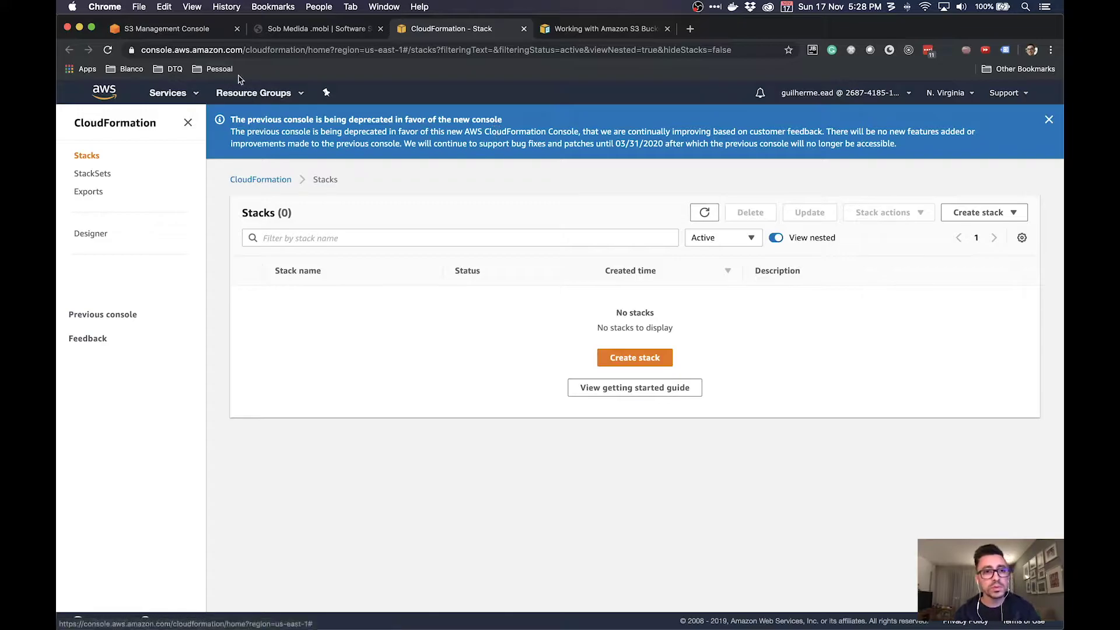
Step: Search the AWS services for "cloudfront" and open CloudFront in a separate browser tab
{"action": "left_click", "coordinate": [169, 28]}
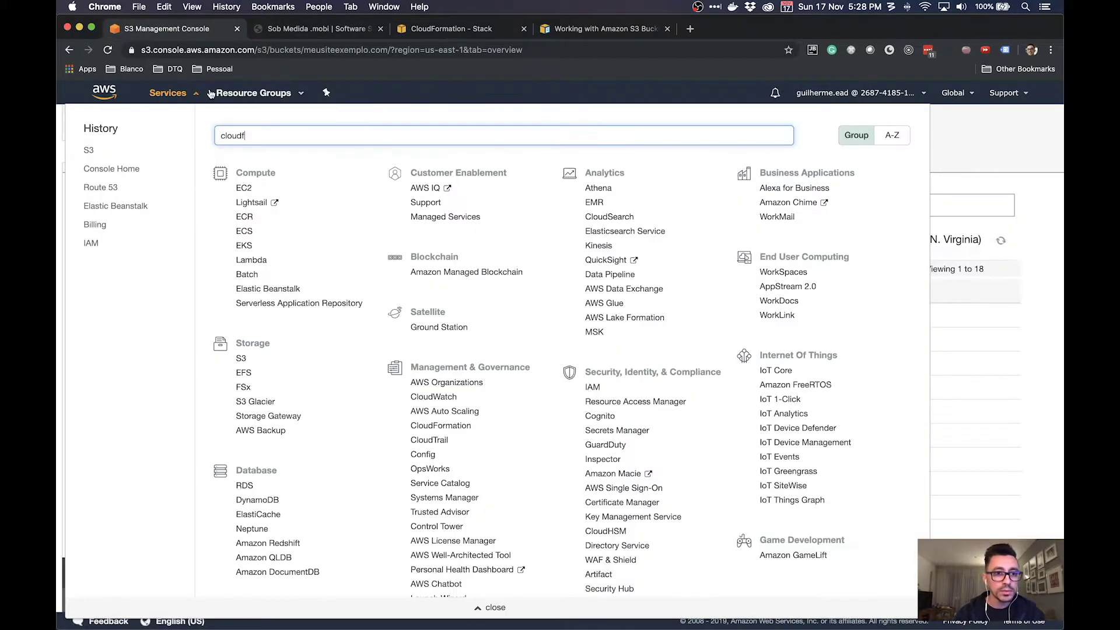
{"action": "type", "text": "ront"}
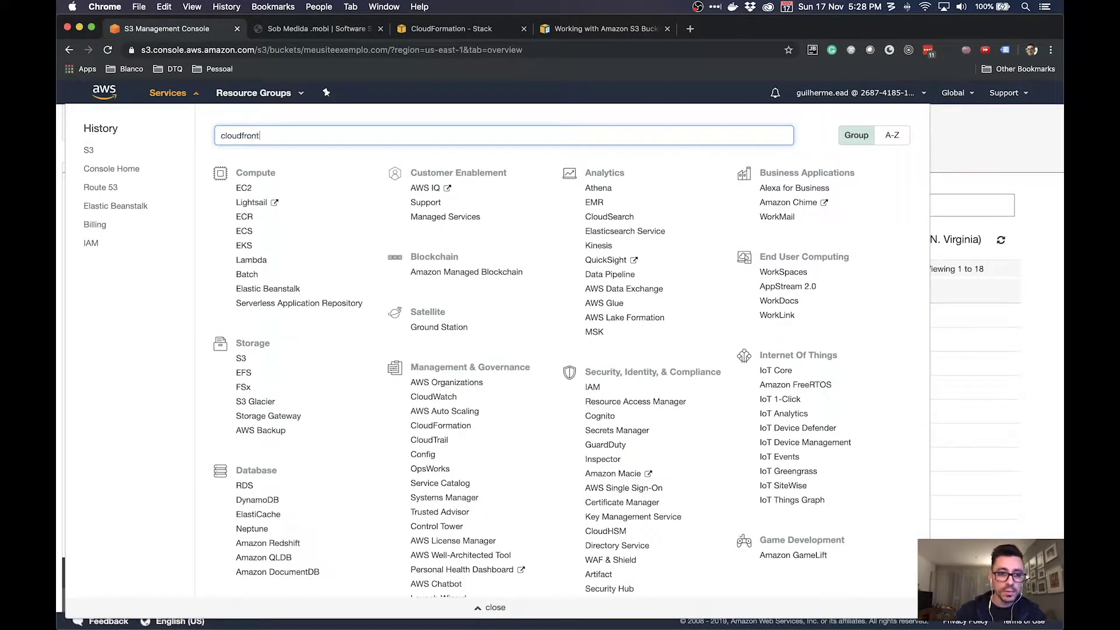
{"action": "left_click", "coordinate": [268, 162], "text": "super"}
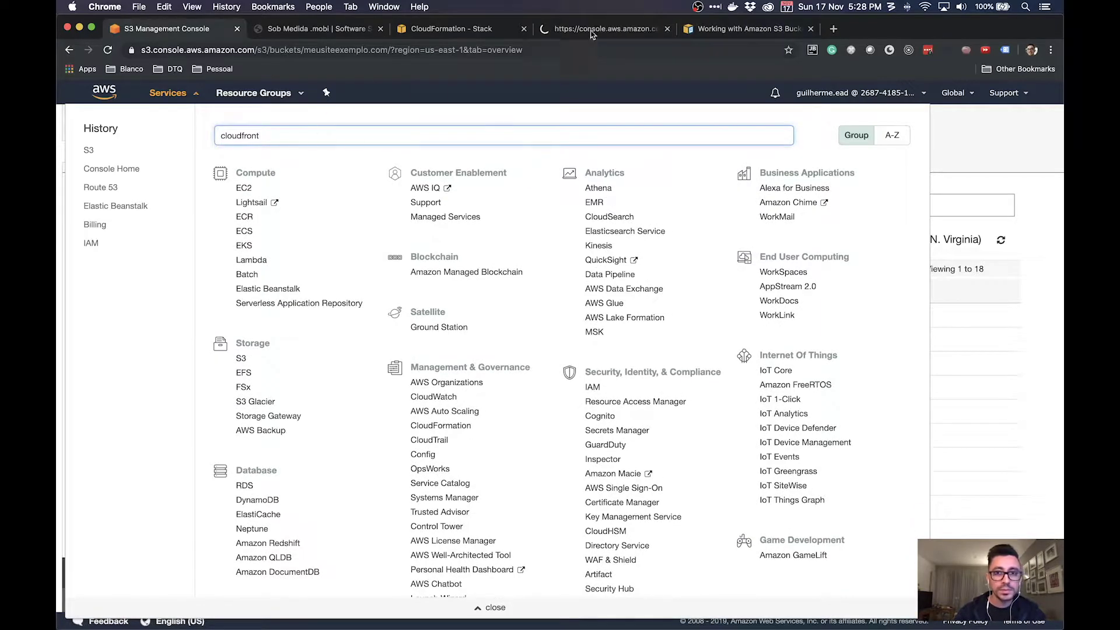
{"action": "left_click", "coordinate": [607, 28]}
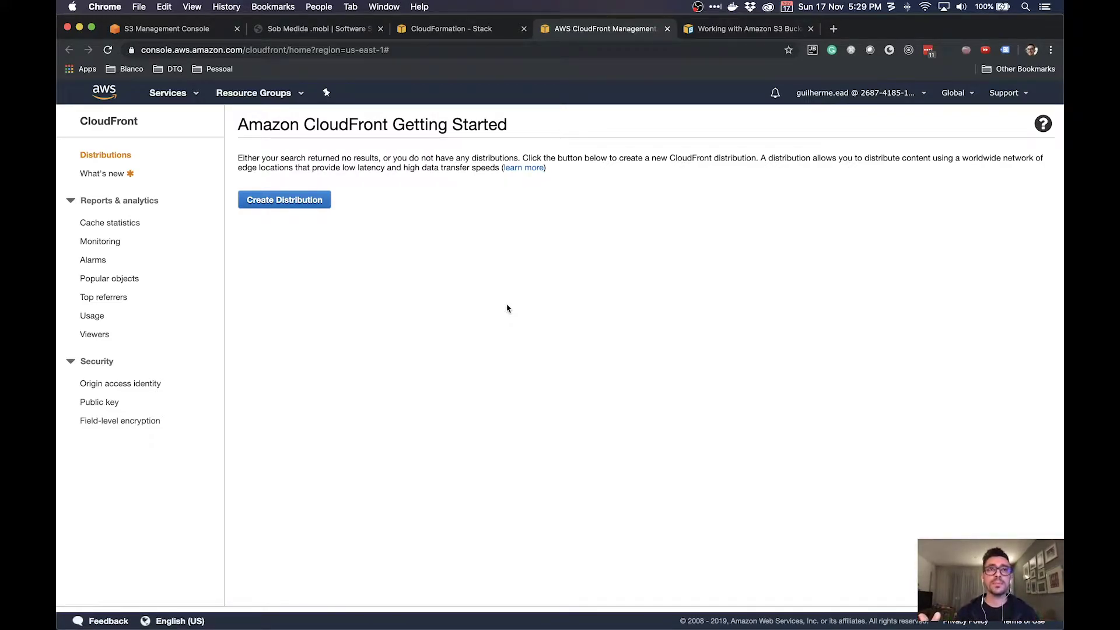
Step: Return to the S3 bucket's file overview, close the services list and highlight the bucket's region
{"action": "left_click", "coordinate": [175, 32]}
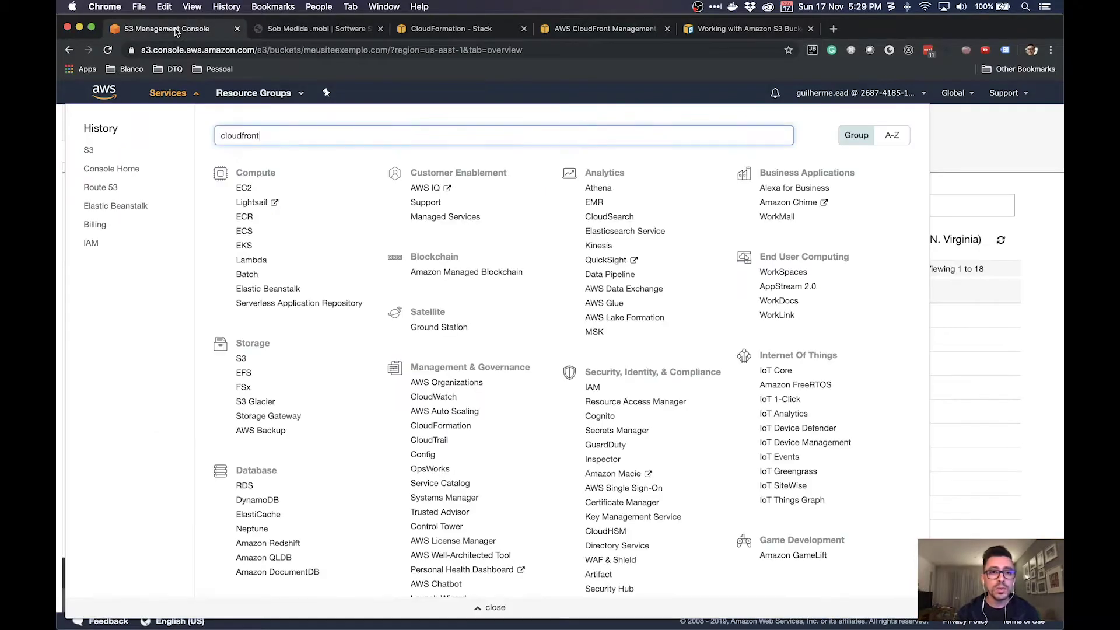
{"action": "left_click", "coordinate": [980, 140]}
{"action": "left_click_drag", "start_coordinate": [886, 239], "coordinate": [927, 240]}
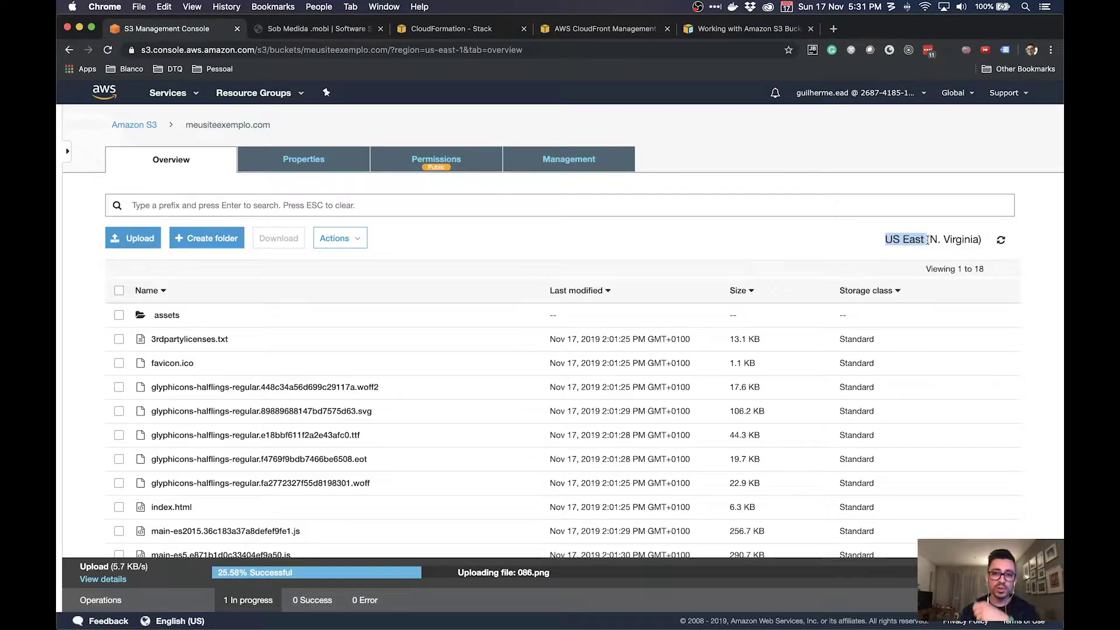
{"action": "left_click", "coordinate": [861, 239]}
{"action": "triple_click", "coordinate": [896, 238]}
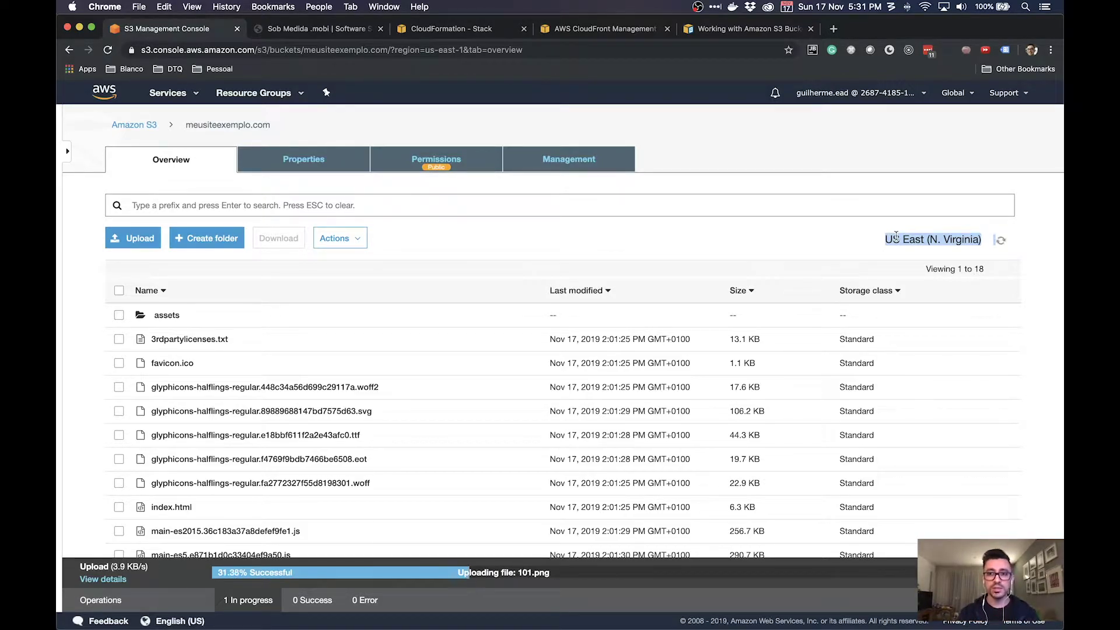
{"action": "left_click", "coordinate": [841, 231]}
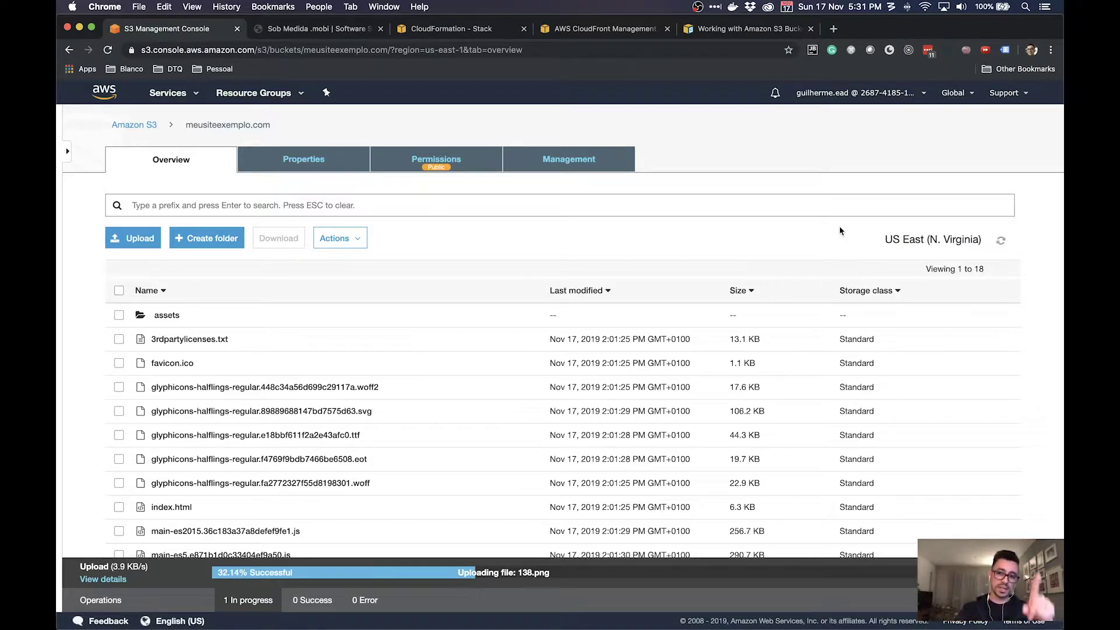
{"action": "double_click", "coordinate": [912, 242]}
{"action": "triple_click", "coordinate": [912, 241]}
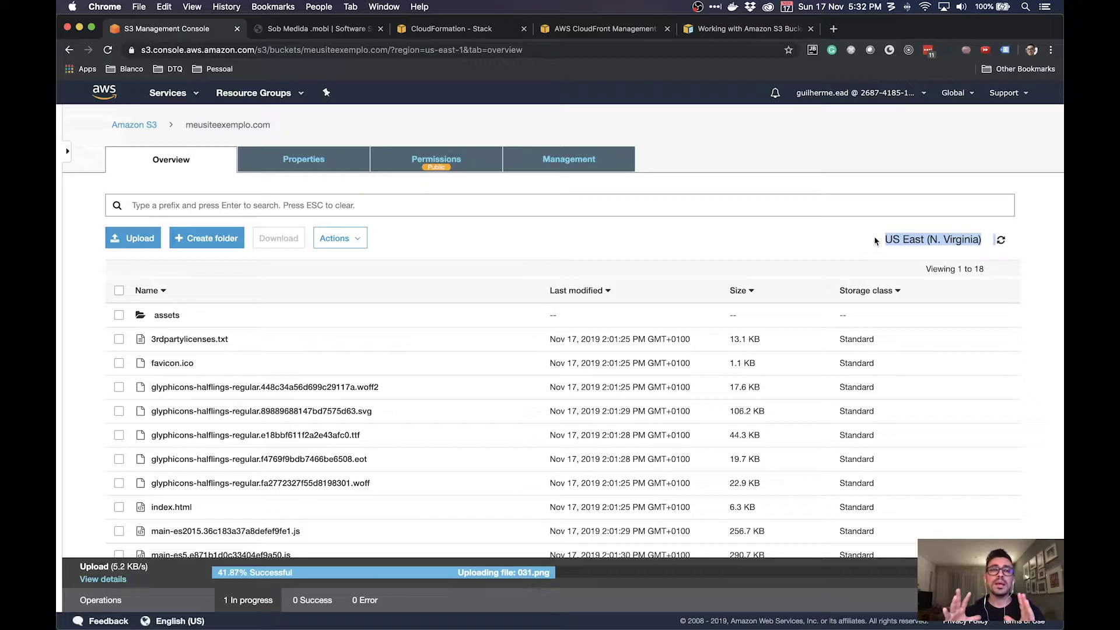
{"action": "left_click", "coordinate": [778, 246]}
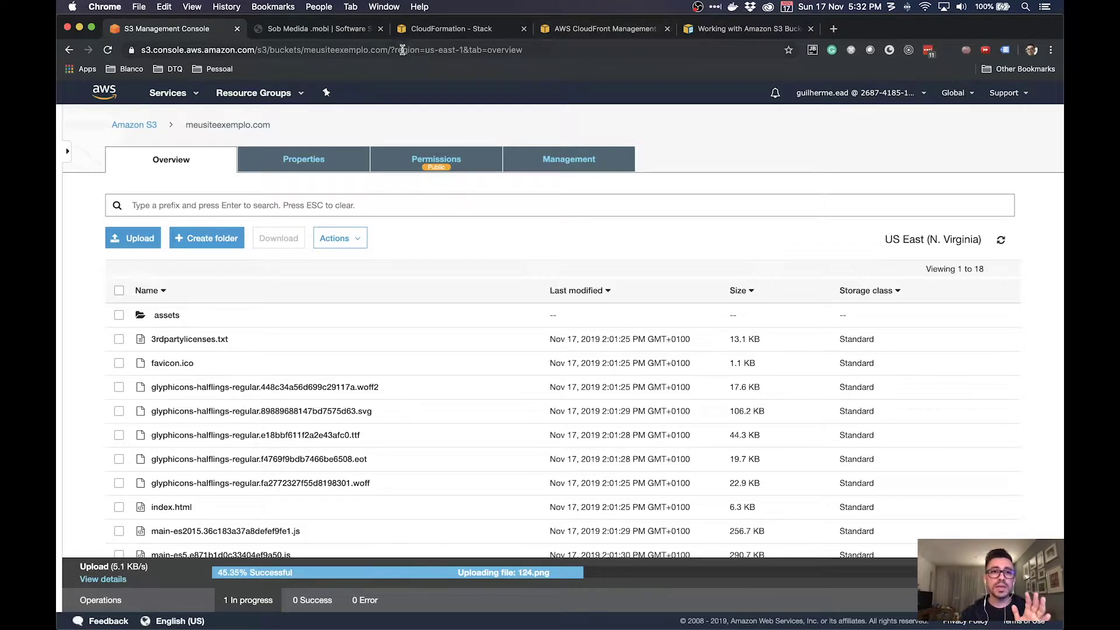
Step: Switch to the published site and highlight its S3 website address
{"action": "left_click", "coordinate": [338, 31]}
{"action": "left_click", "coordinate": [354, 50]}
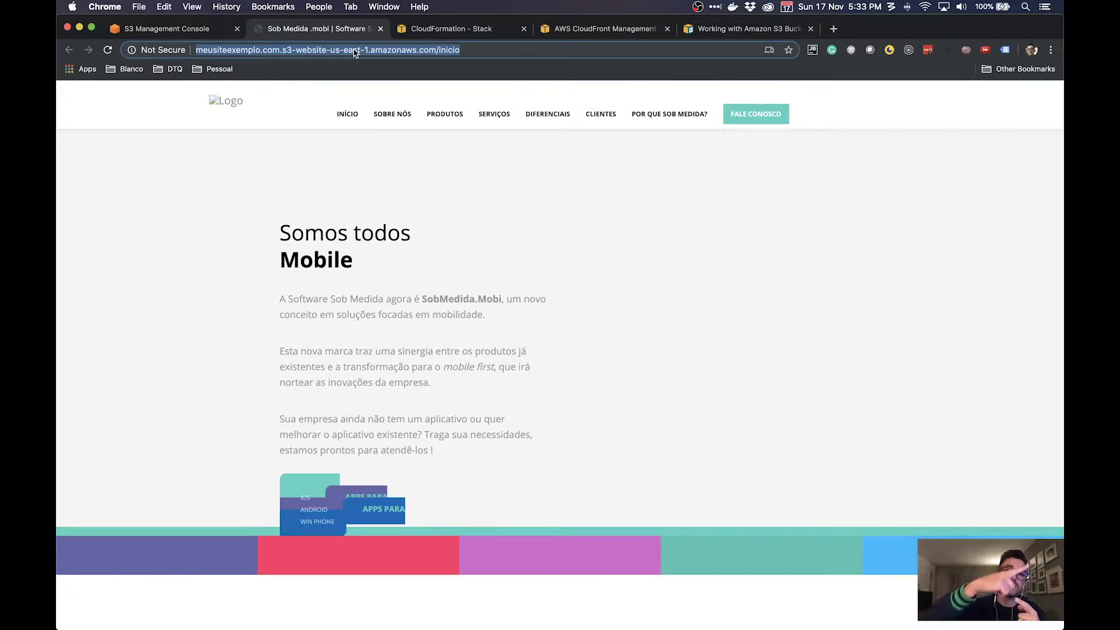
Step: Close the CloudFormation page and start creating a new distribution in CloudFront
{"action": "left_click", "coordinate": [490, 32]}
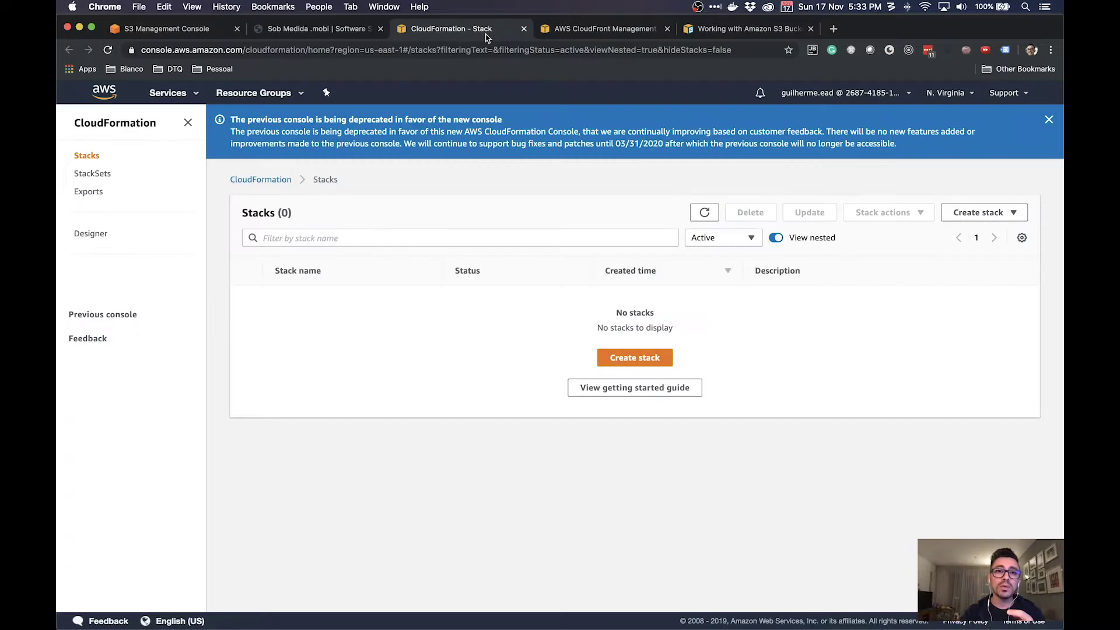
{"action": "left_click", "coordinate": [617, 32]}
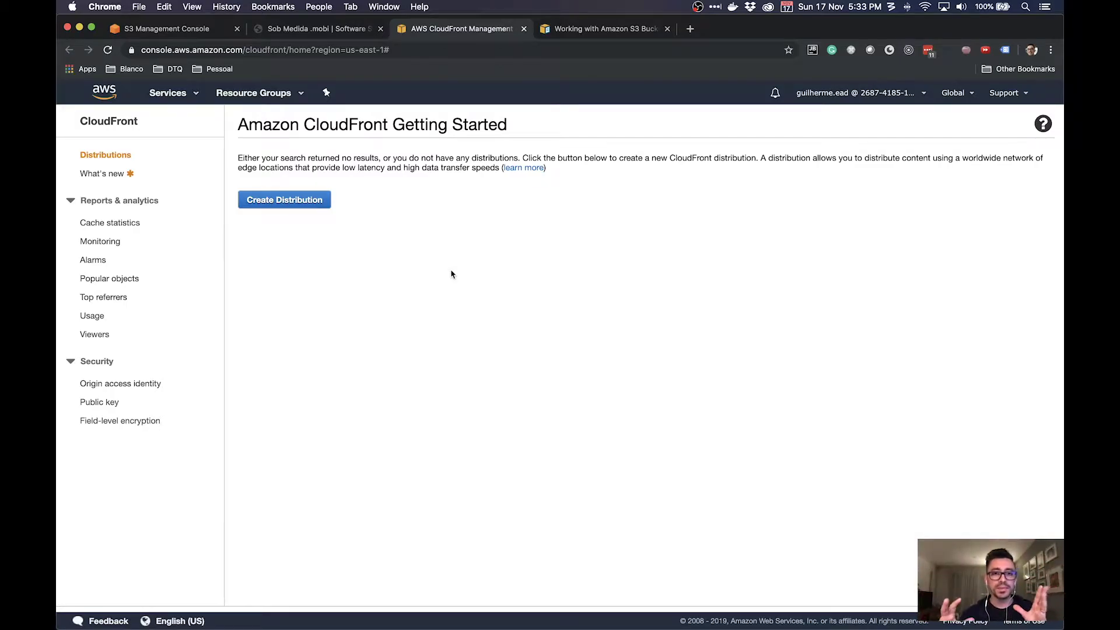
{"action": "left_click", "coordinate": [317, 207]}
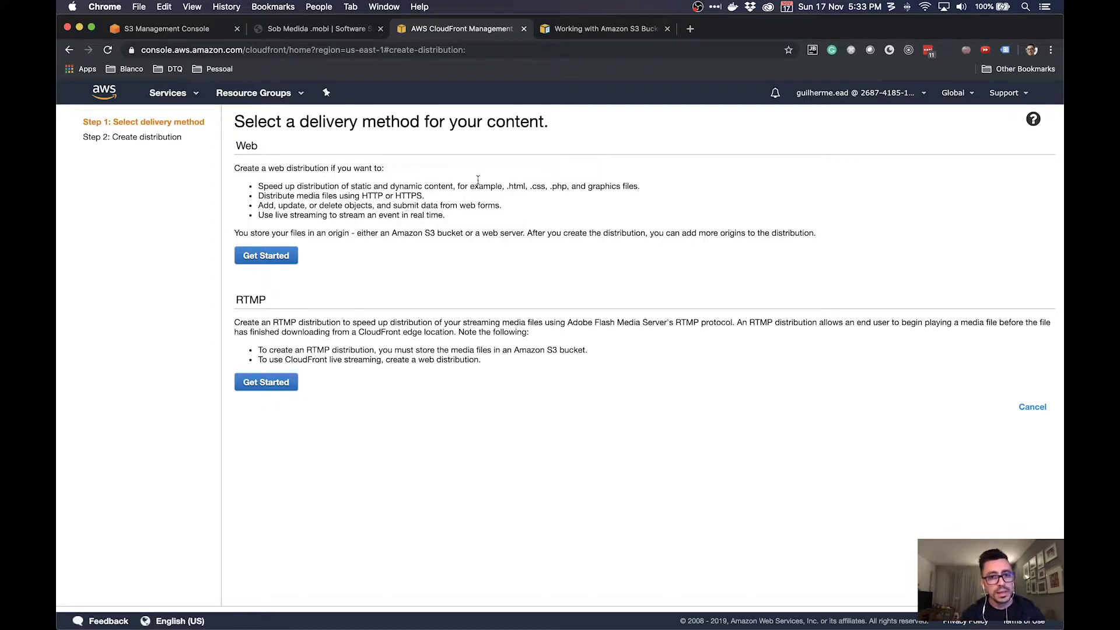
Step: Examine the Web delivery method's description, covering its supported content types, HTTP or HTTPS delivery, live streaming and origin options
{"action": "left_click_drag", "start_coordinate": [404, 186], "coordinate": [456, 187]}
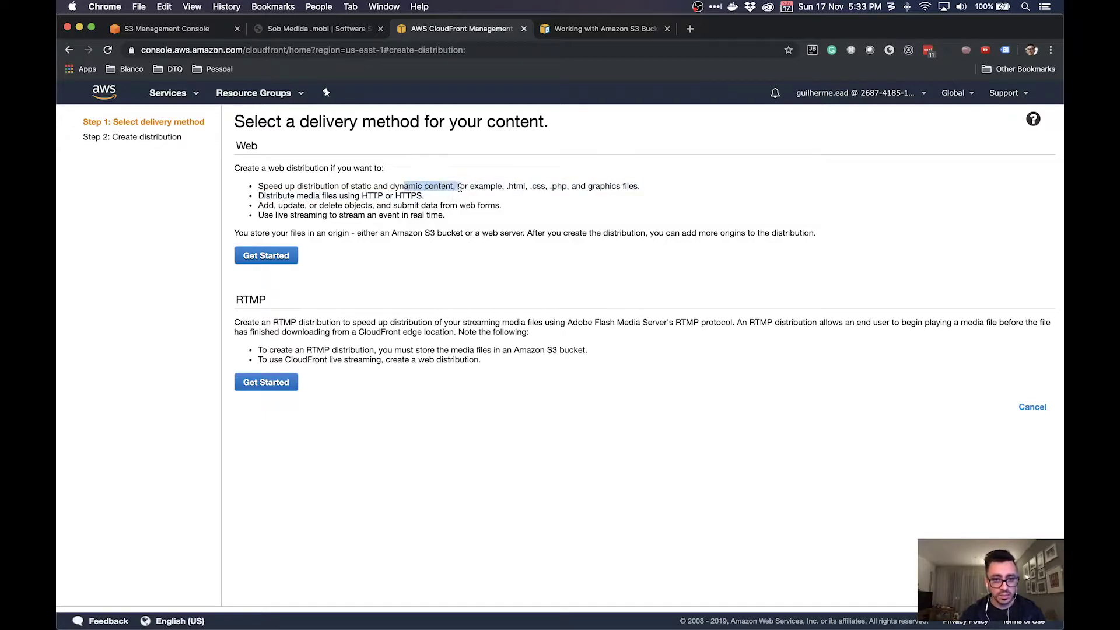
{"action": "left_click", "coordinate": [455, 183]}
{"action": "double_click", "coordinate": [517, 186]}
{"action": "left_click", "coordinate": [554, 188]}
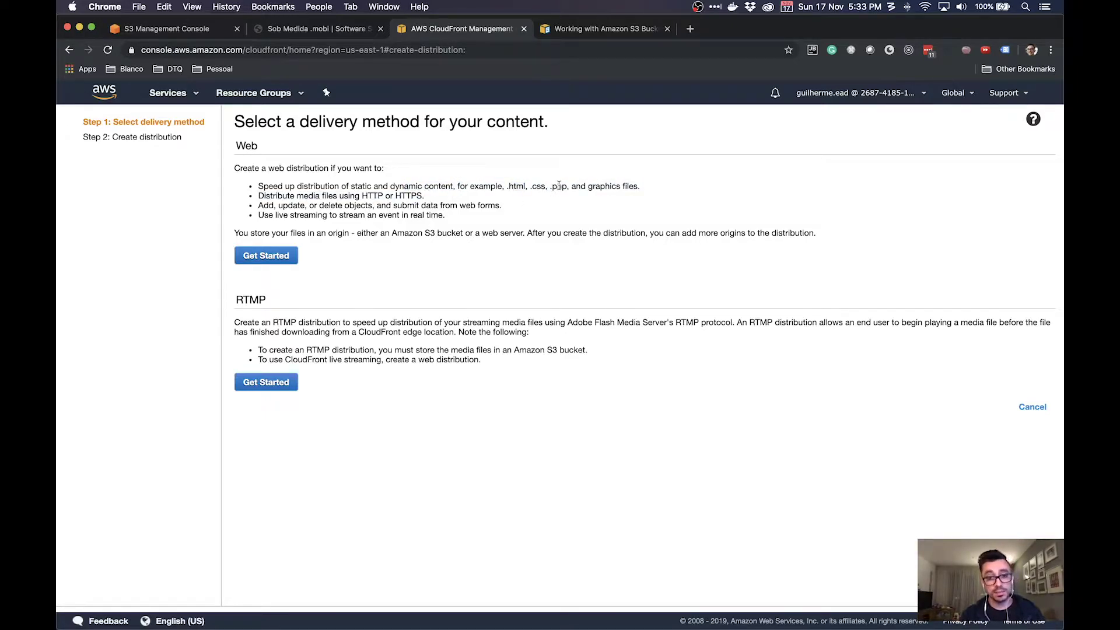
{"action": "triple_click", "coordinate": [377, 196]}
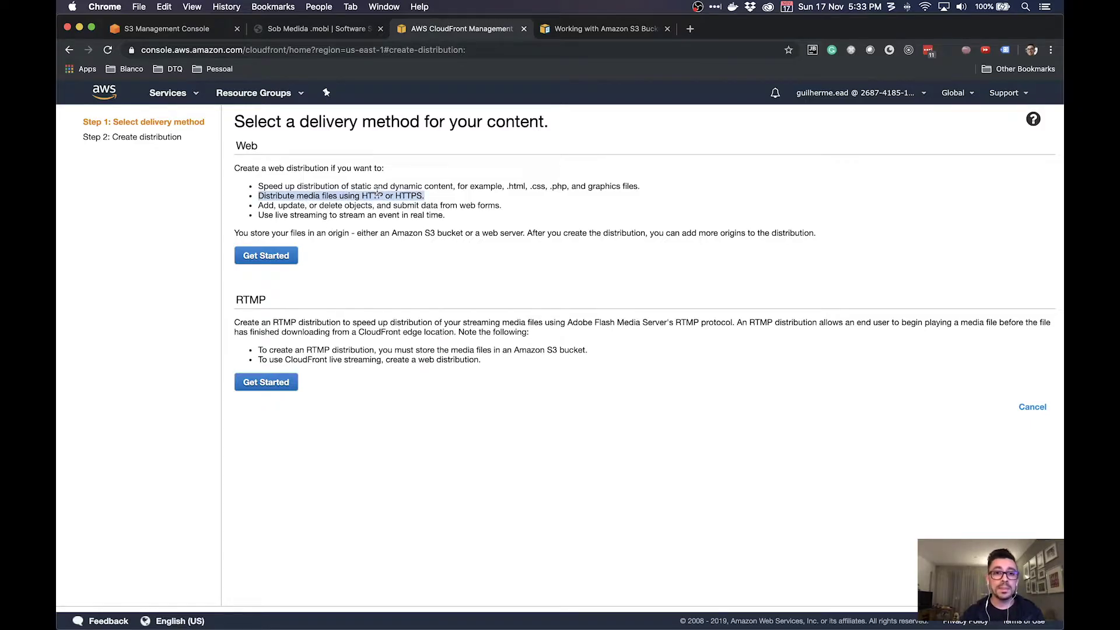
{"action": "triple_click", "coordinate": [424, 216]}
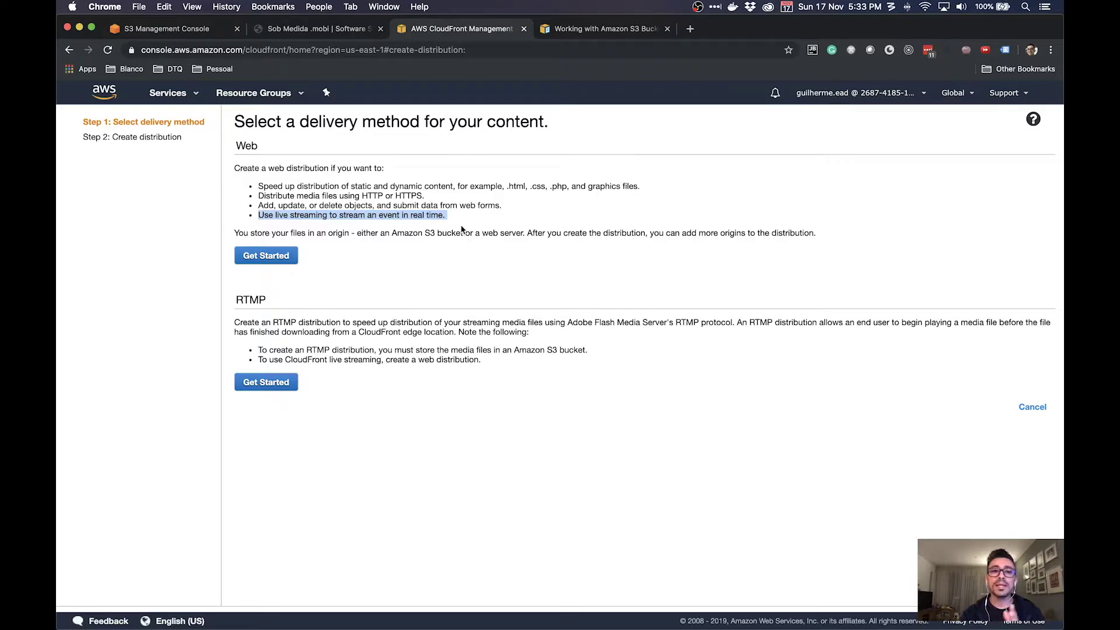
{"action": "double_click", "coordinate": [449, 232]}
{"action": "left_click", "coordinate": [427, 233]}
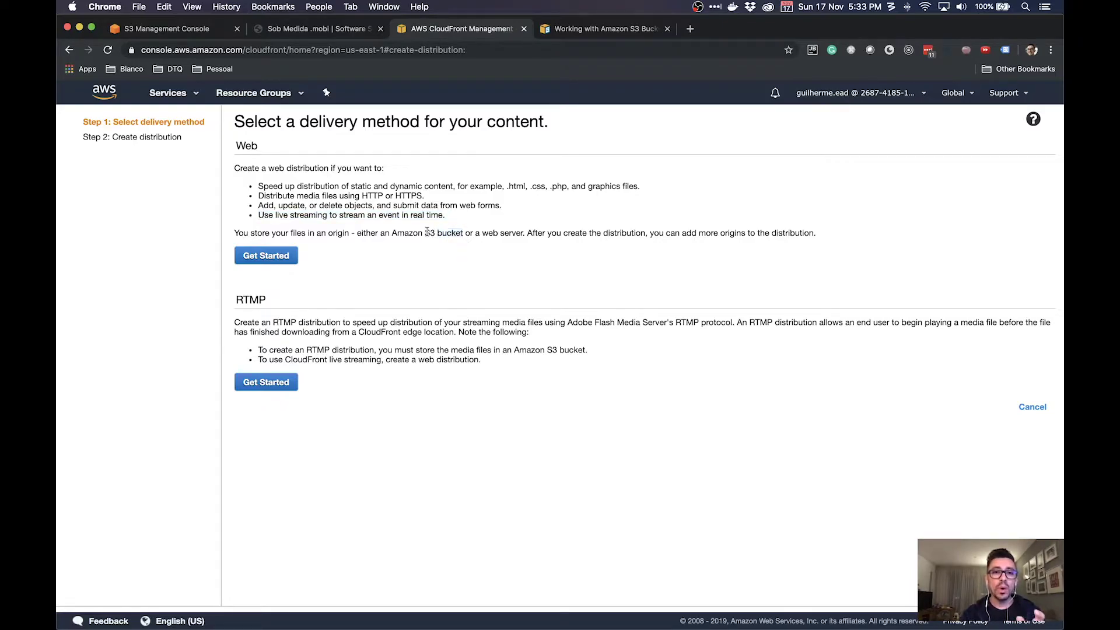
{"action": "left_click_drag", "start_coordinate": [391, 234], "coordinate": [524, 242]}
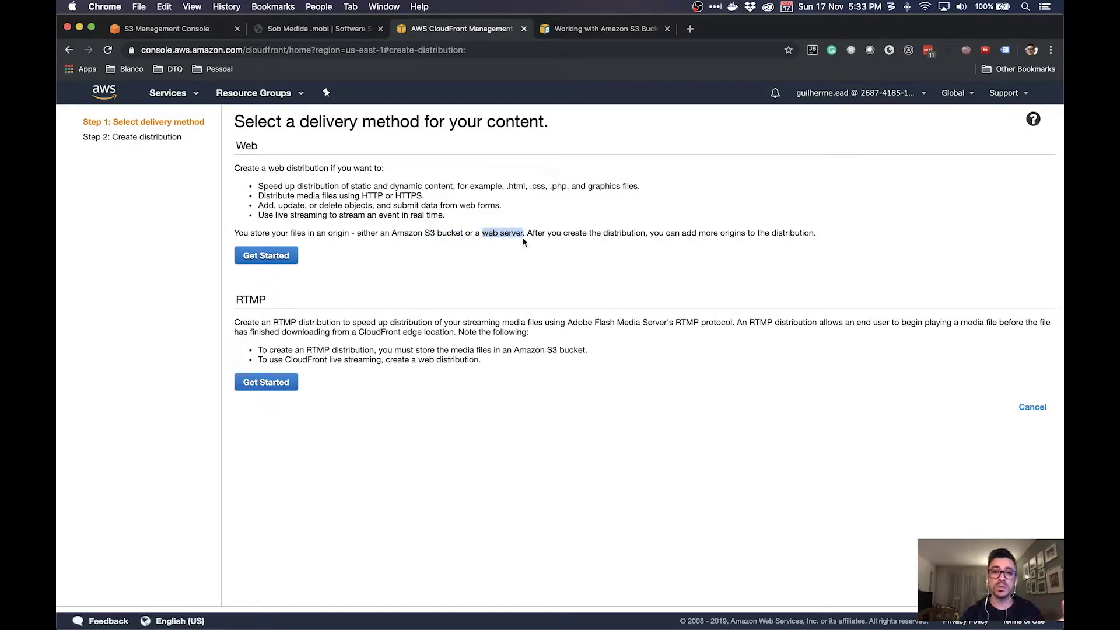
{"action": "double_click", "coordinate": [559, 187]}
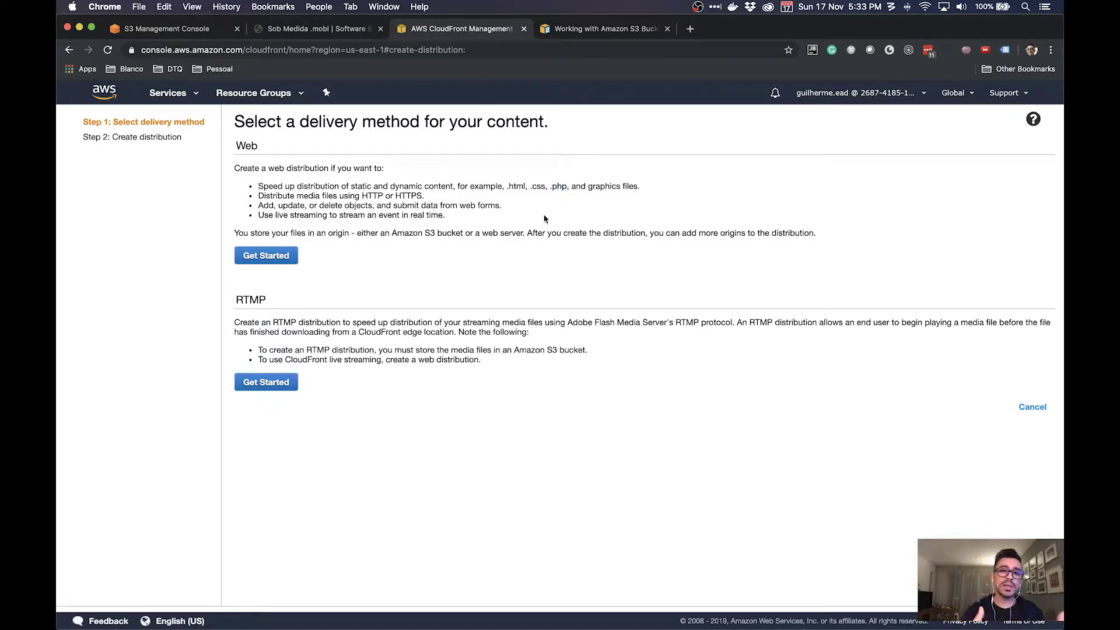
{"action": "double_click", "coordinate": [559, 185]}
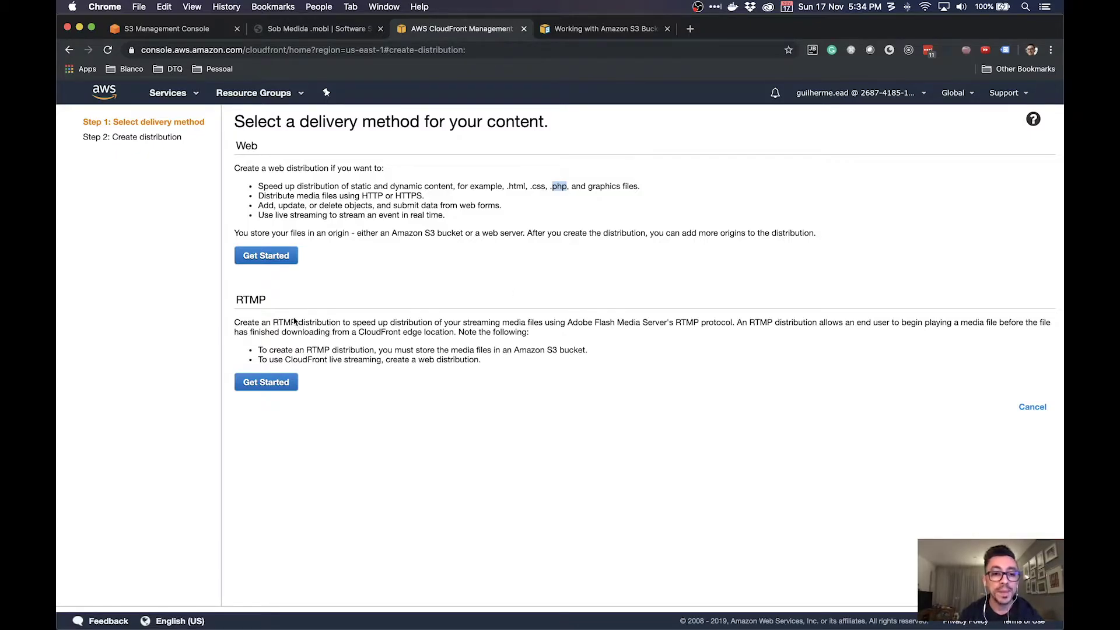
Step: Examine the RTMP delivery method's description, highlighting its reference to Adobe Flash Media Server
{"action": "double_click", "coordinate": [606, 323]}
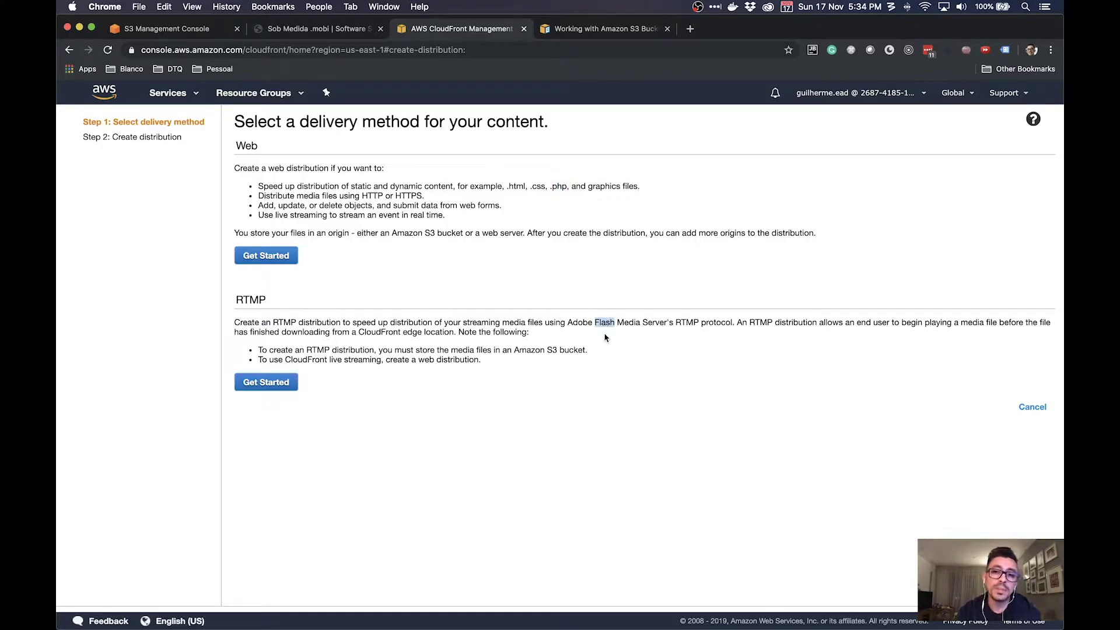
{"action": "left_click", "coordinate": [604, 322]}
{"action": "double_click", "coordinate": [607, 322]}
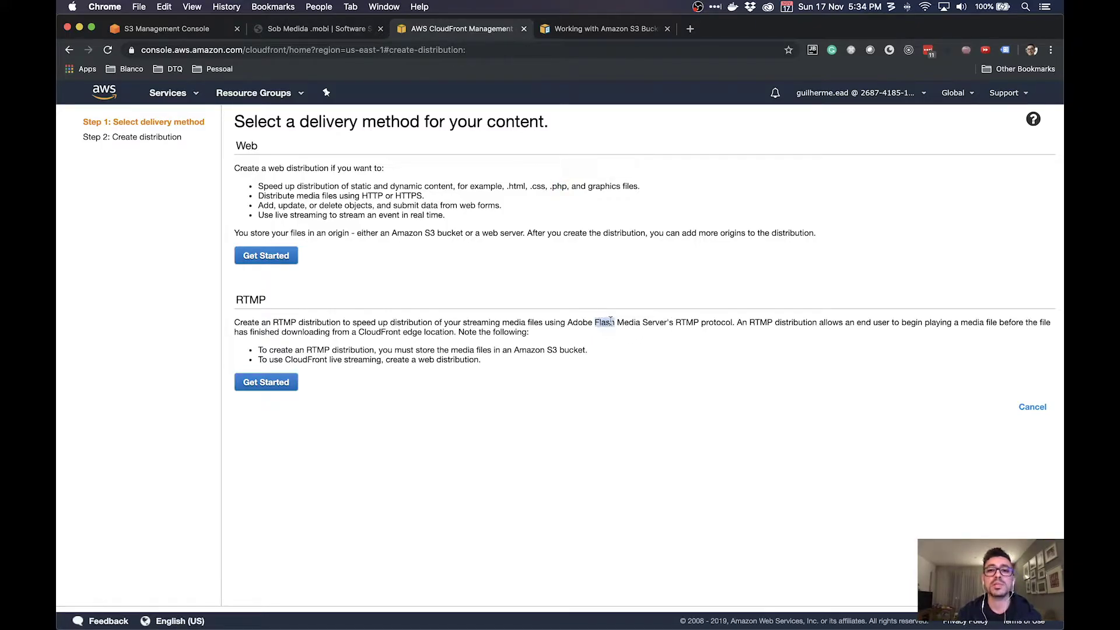
{"action": "left_click", "coordinate": [331, 291]}
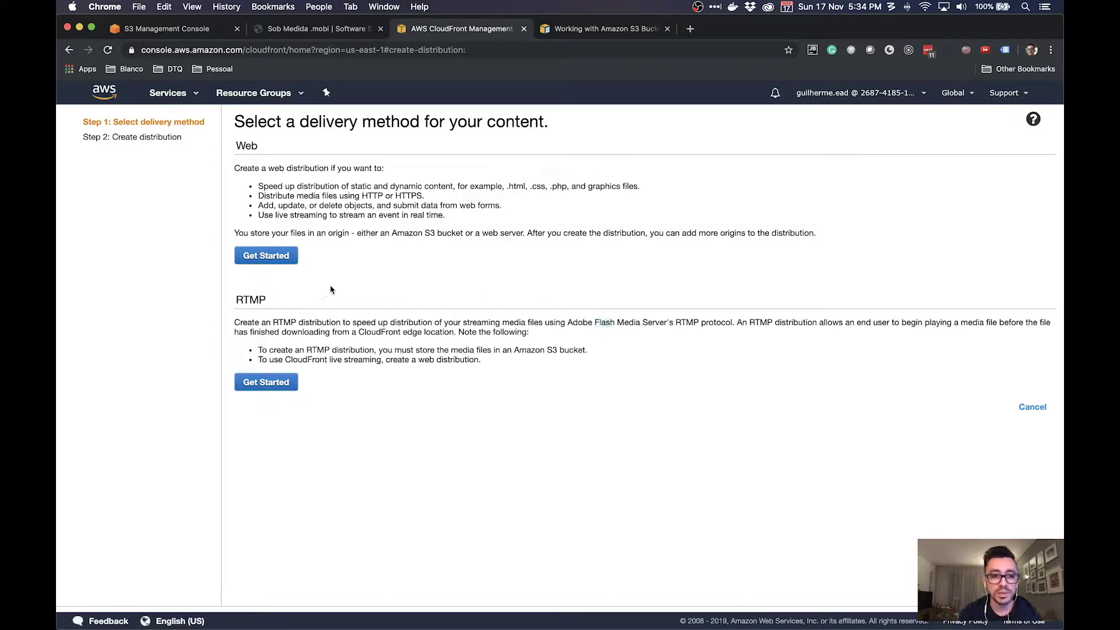
Step: Choose the Web delivery method and set the origin domain name to the meusiteexemplo.com.s3.amazonaws.com bucket
{"action": "left_click", "coordinate": [291, 262]}
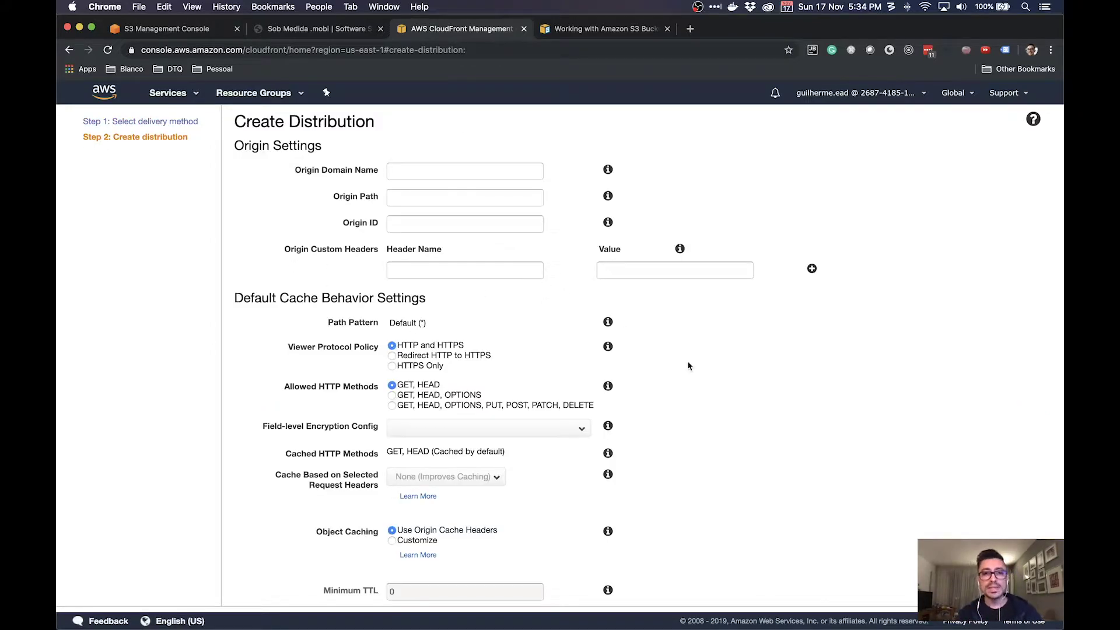
{"action": "left_click", "coordinate": [434, 173]}
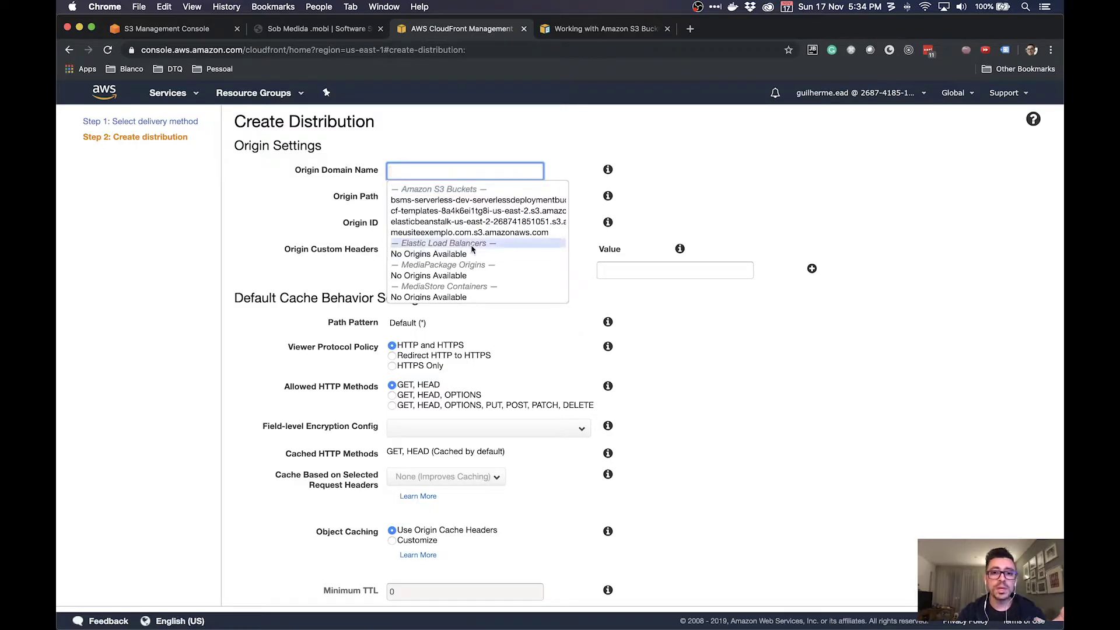
{"action": "scroll", "coordinate": [490, 276], "scroll_direction": "down", "scroll_amount": 1}
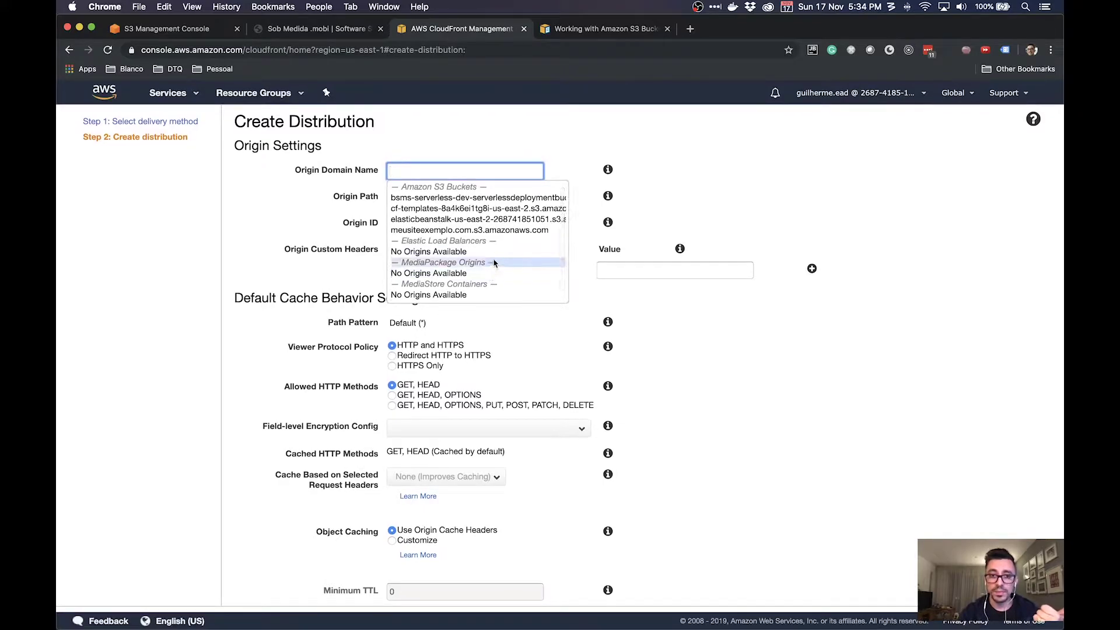
{"action": "scroll", "coordinate": [494, 264], "scroll_direction": "up", "scroll_amount": 1}
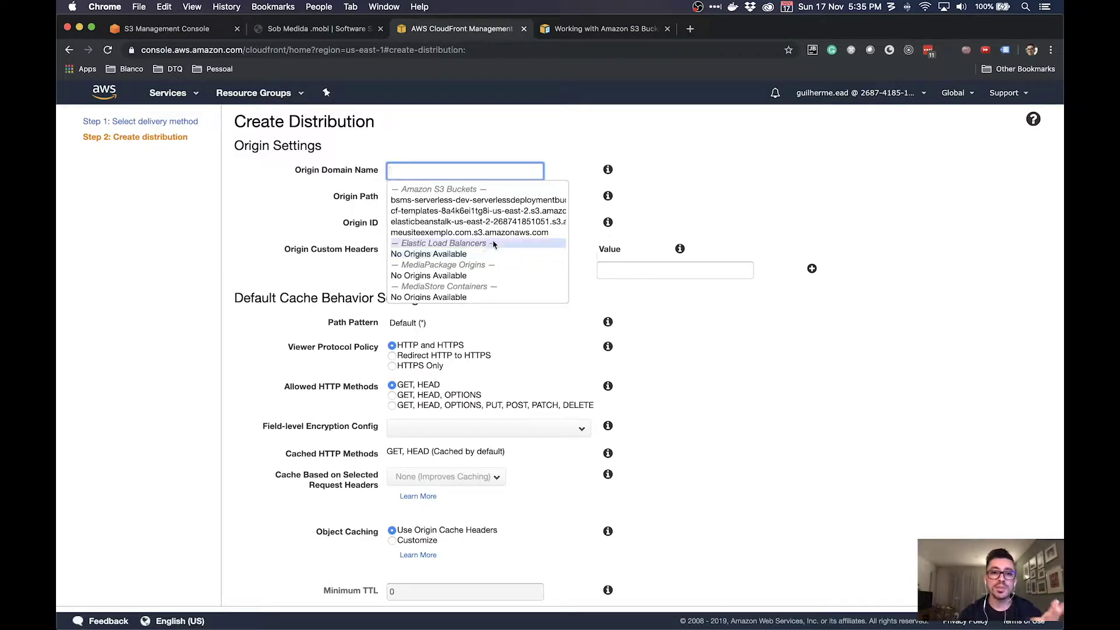
{"action": "left_click", "coordinate": [496, 233]}
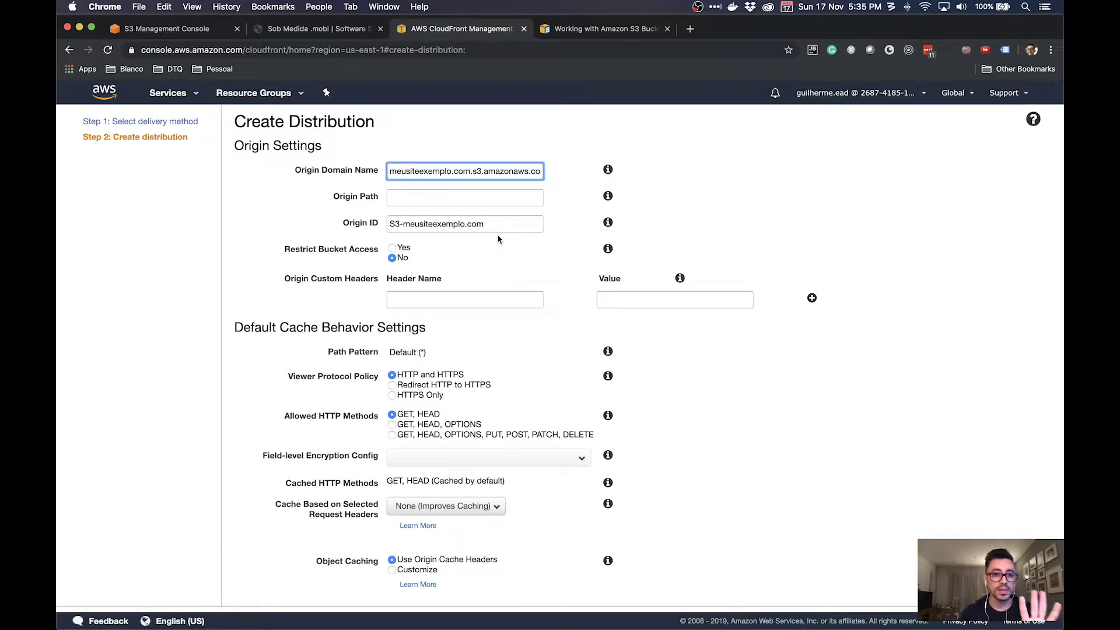
Step: Read the help notes for Origin Path and Origin ID, keeping the path empty and the suggested ID
{"action": "left_click", "coordinate": [487, 201]}
{"action": "left_click", "coordinate": [608, 198]}
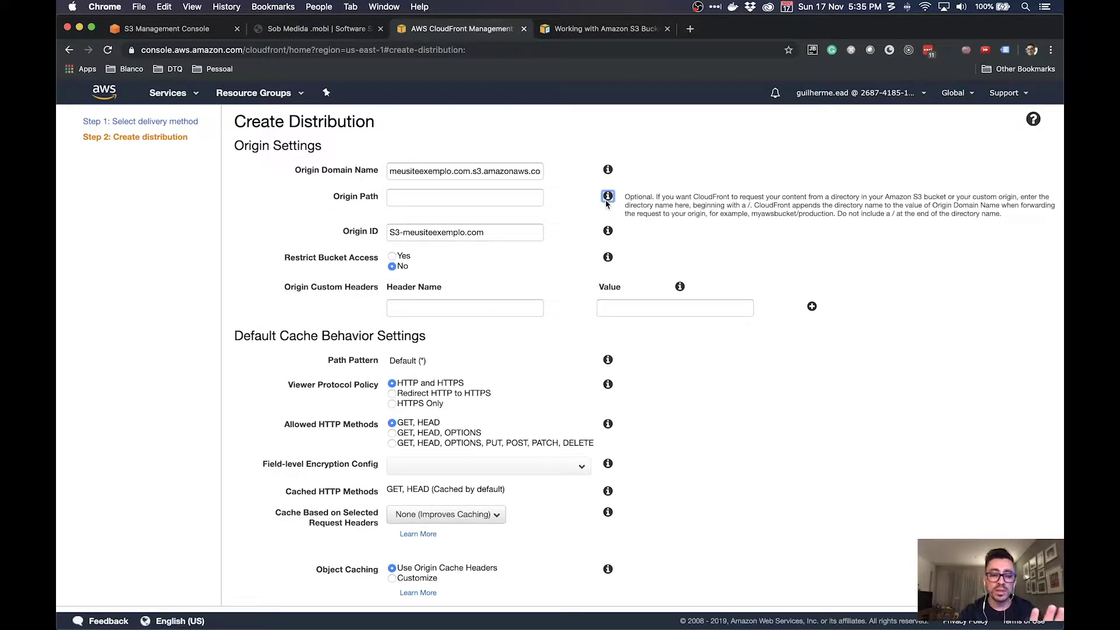
{"action": "left_click", "coordinate": [515, 201]}
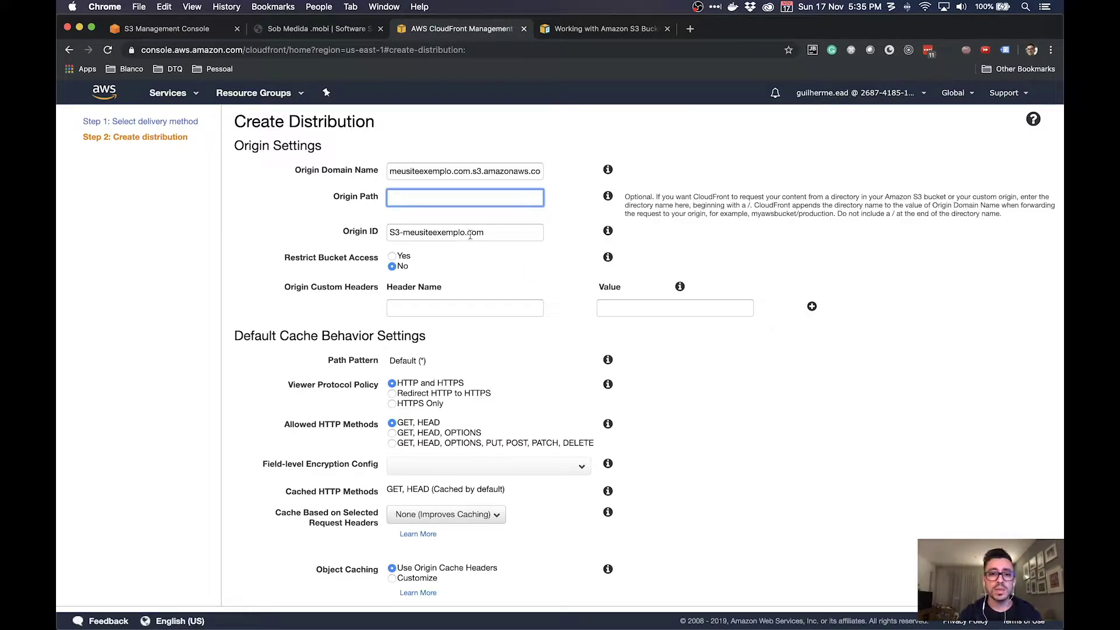
{"action": "left_click", "coordinate": [491, 252]}
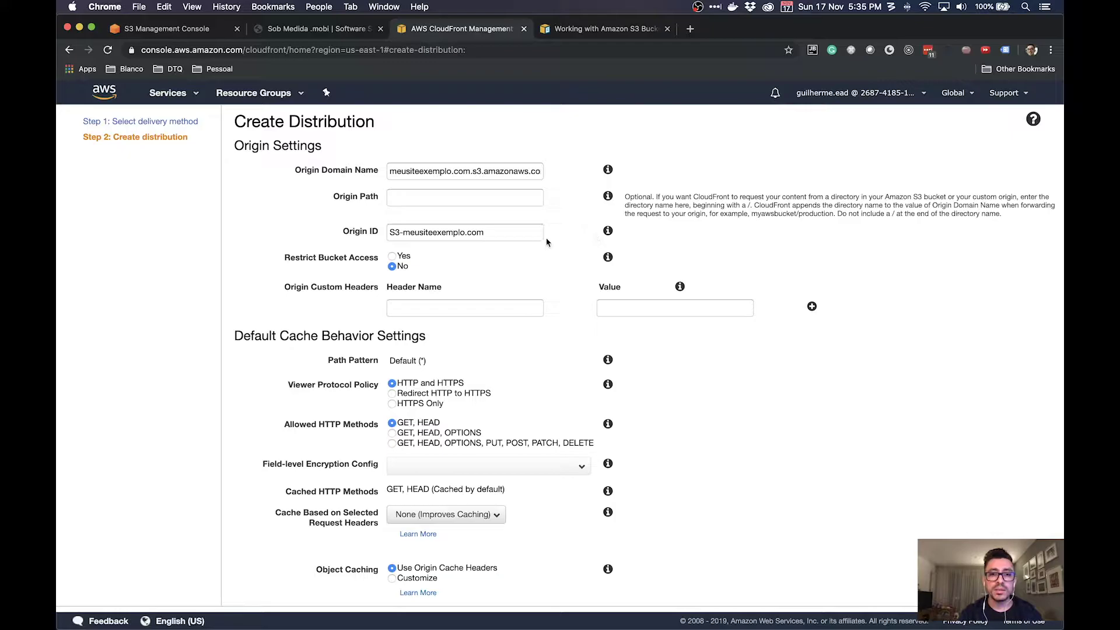
{"action": "left_click", "coordinate": [608, 231]}
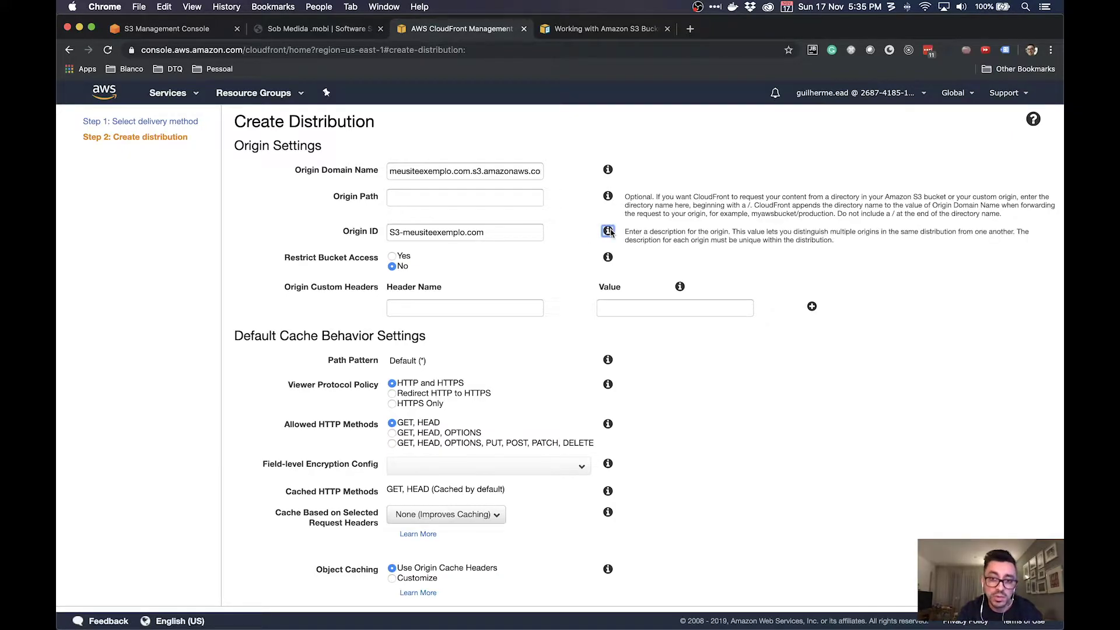
{"action": "left_click", "coordinate": [399, 230]}
{"action": "left_click", "coordinate": [429, 232]}
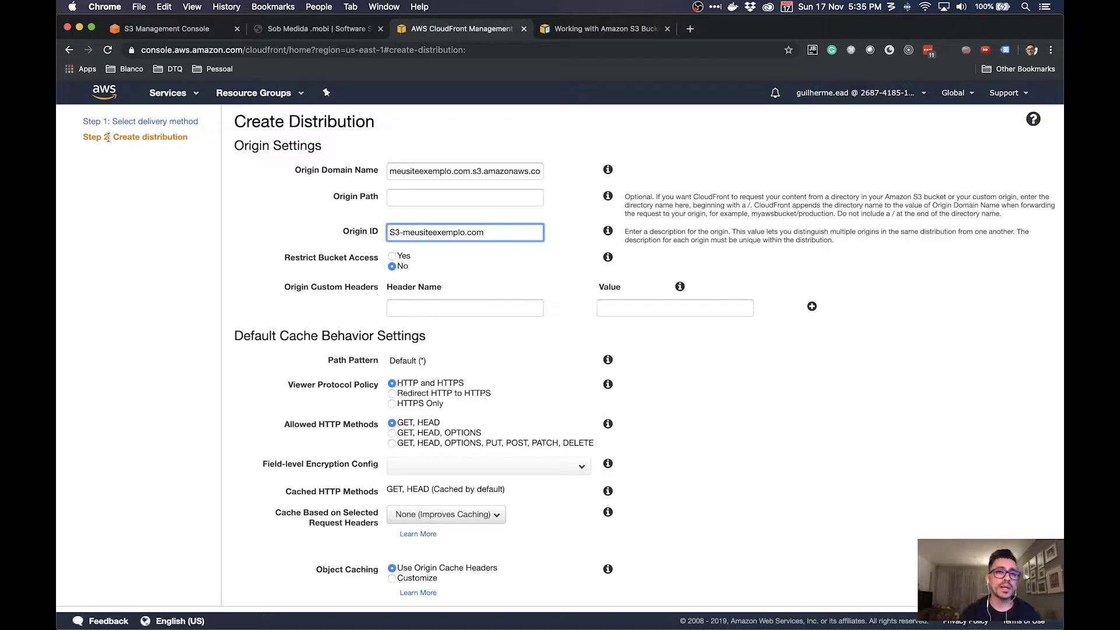
Step: Review the S3 bucket's overview and the published site, and return to the CloudFront distribution form
{"action": "left_click", "coordinate": [171, 29]}
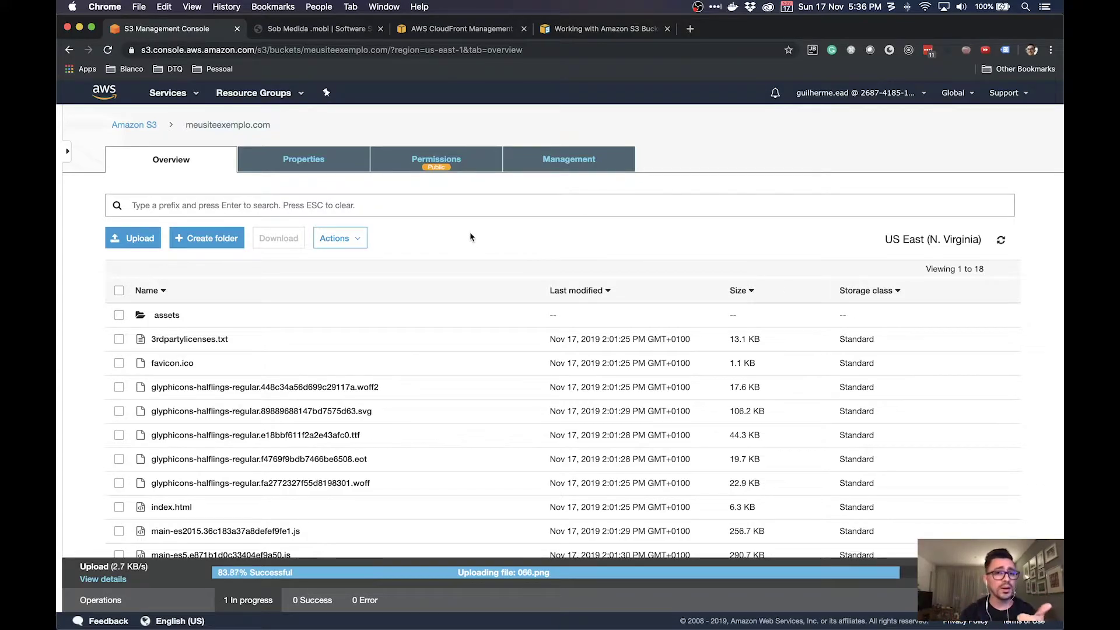
{"action": "left_click", "coordinate": [318, 29]}
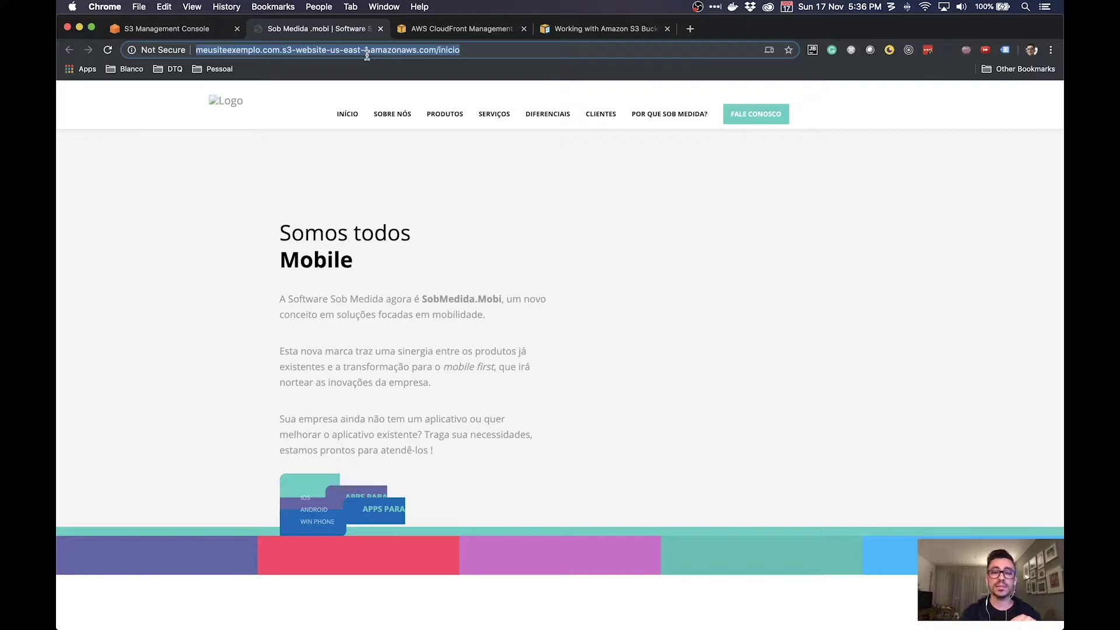
{"action": "left_click", "coordinate": [431, 31]}
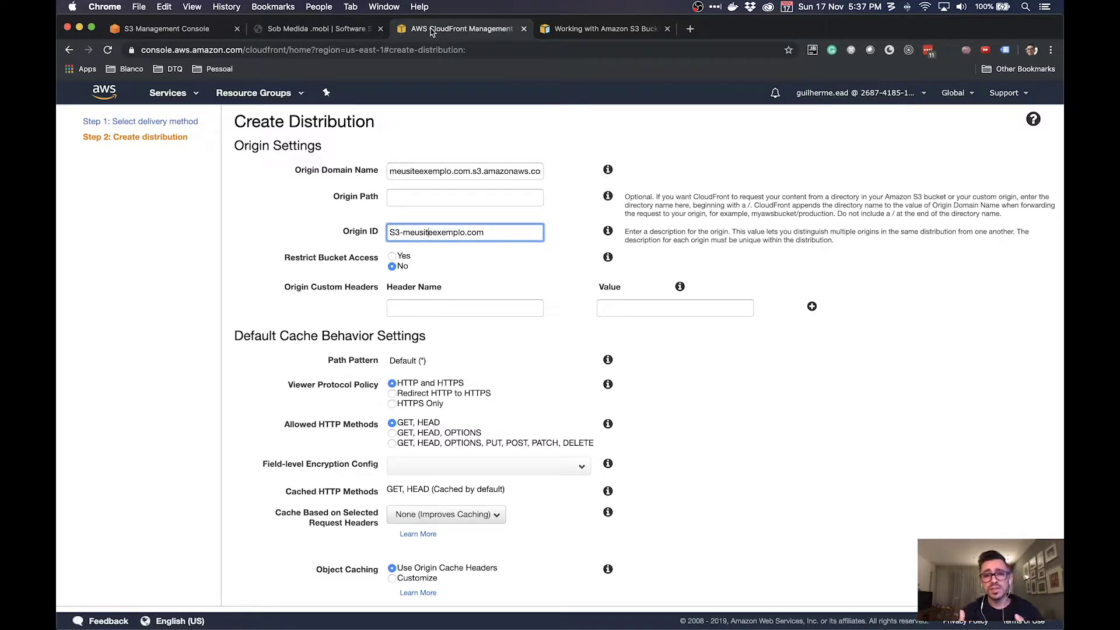
{"action": "left_click", "coordinate": [340, 30]}
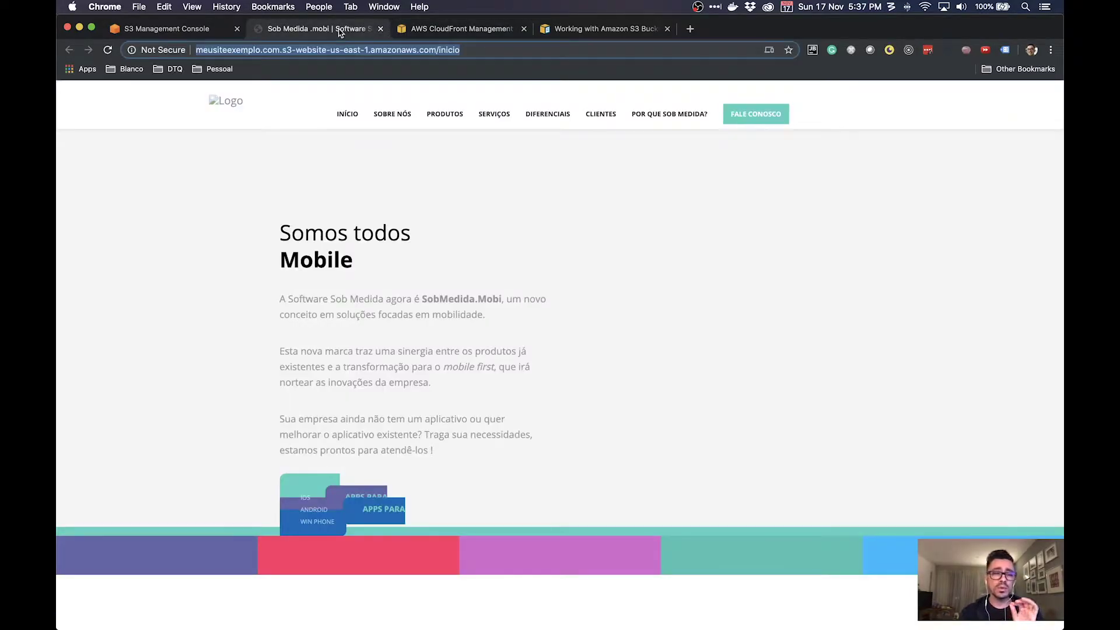
{"action": "left_click", "coordinate": [201, 31]}
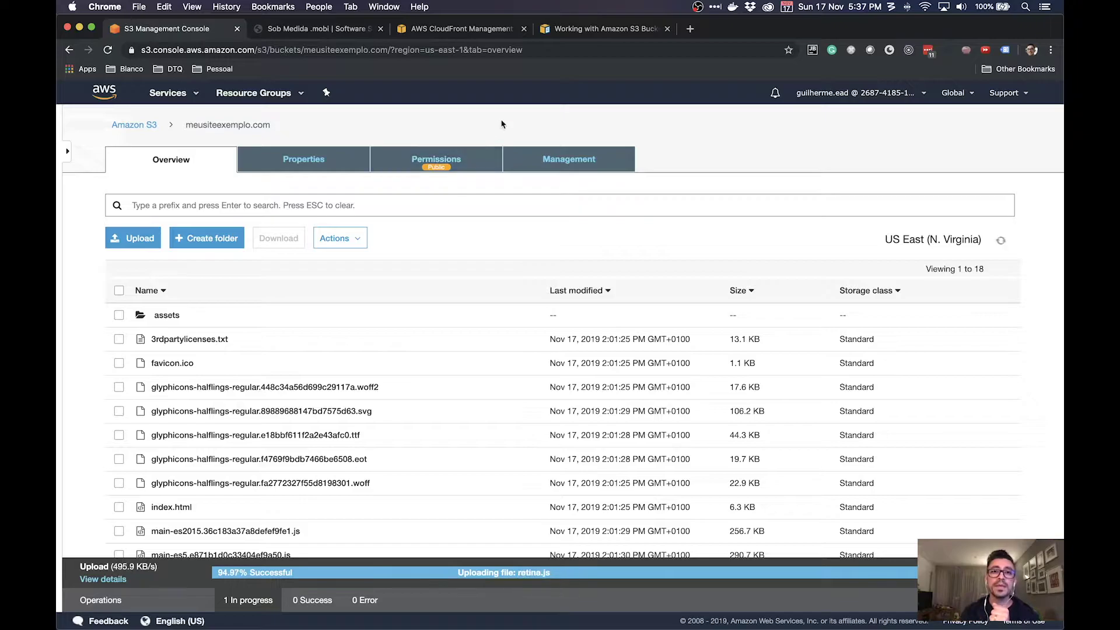
{"action": "left_click", "coordinate": [490, 32]}
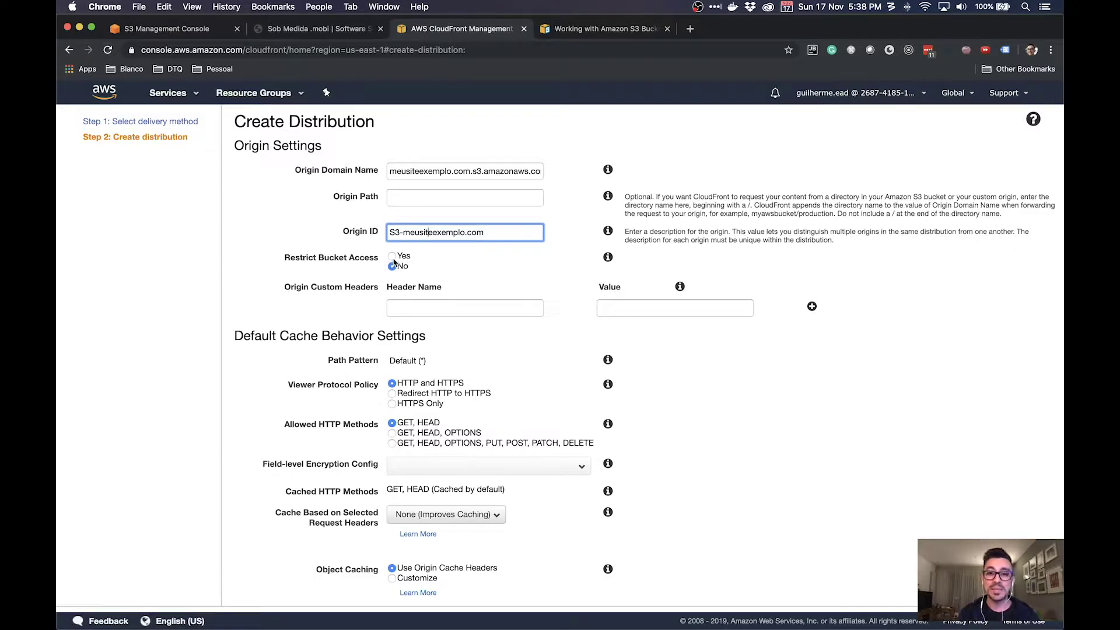
Step: Read the help note for Restrict Bucket Access and highlight the published site's S3 website address
{"action": "left_click", "coordinate": [607, 258]}
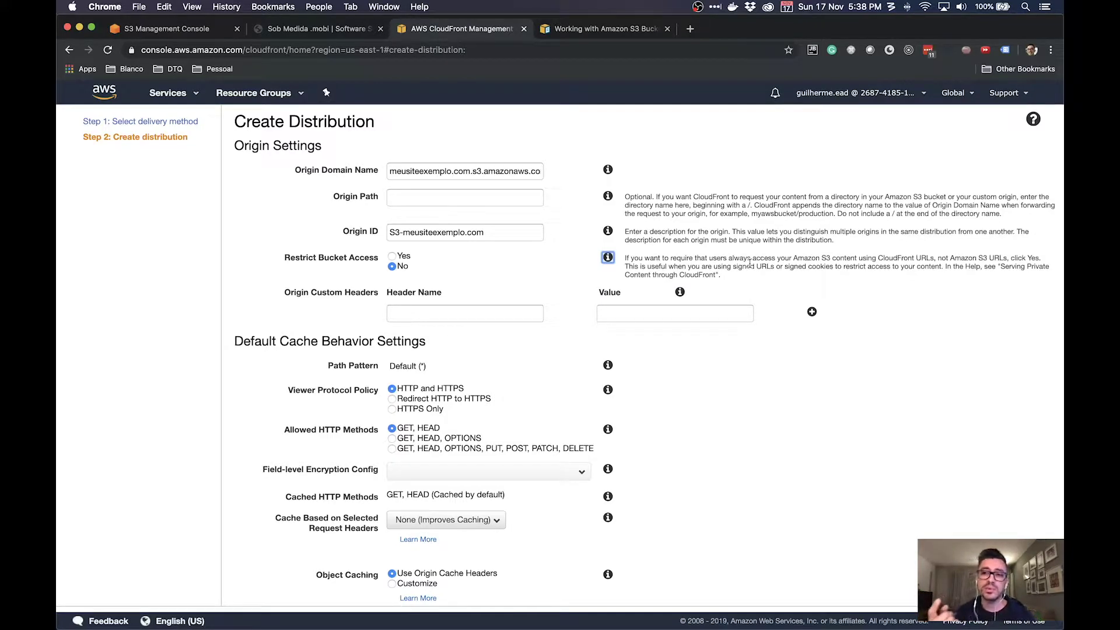
{"action": "left_click", "coordinate": [985, 260]}
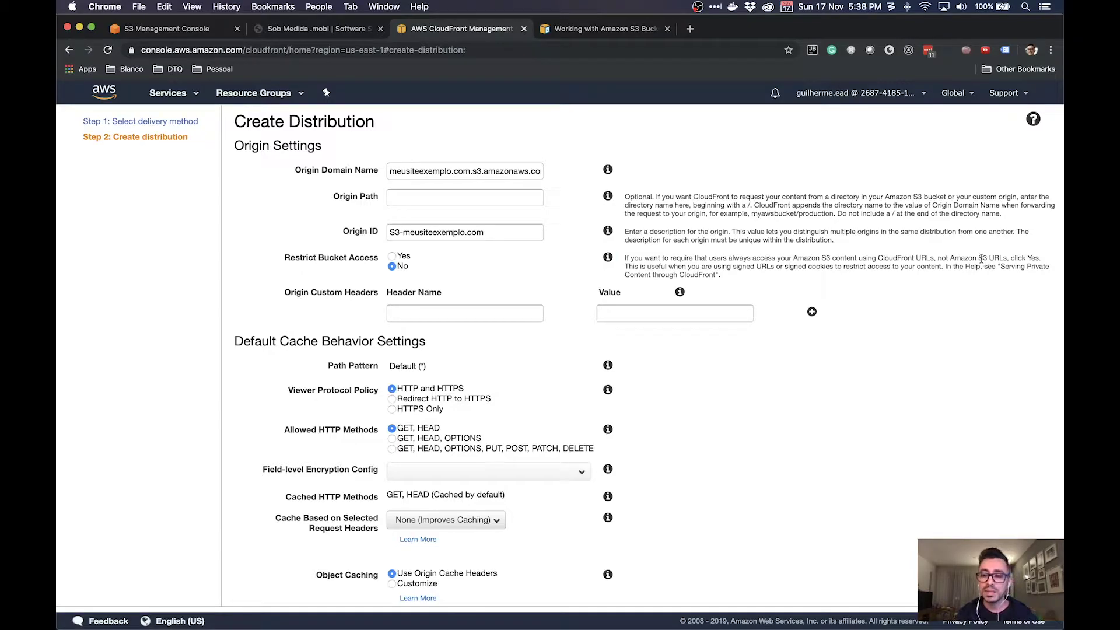
{"action": "double_click", "coordinate": [1018, 258]}
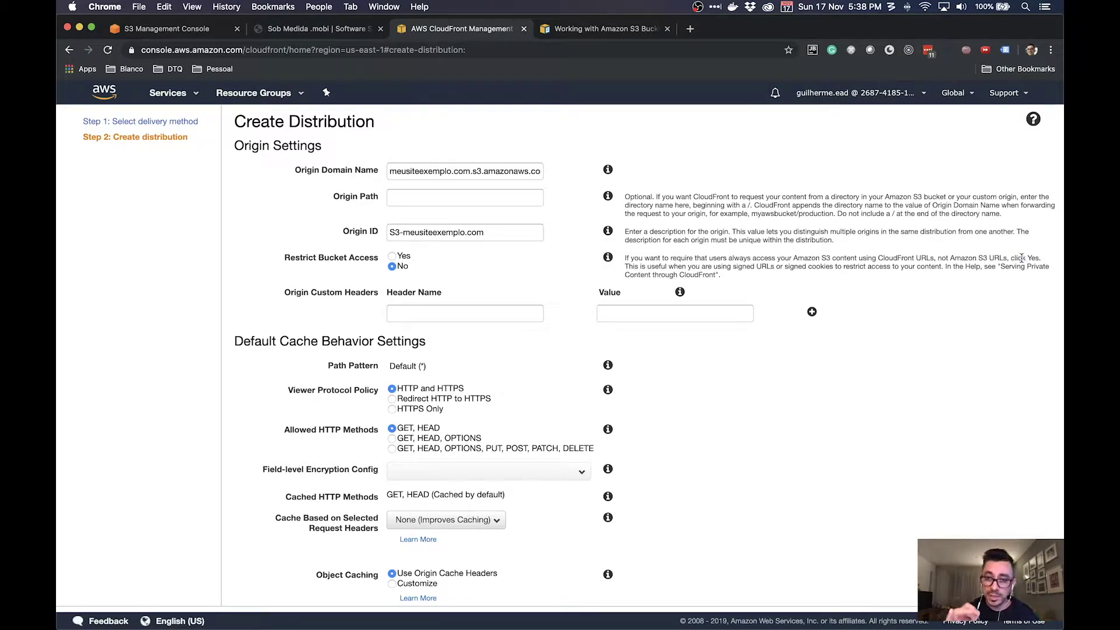
{"action": "left_click", "coordinate": [326, 29]}
{"action": "left_click", "coordinate": [329, 50]}
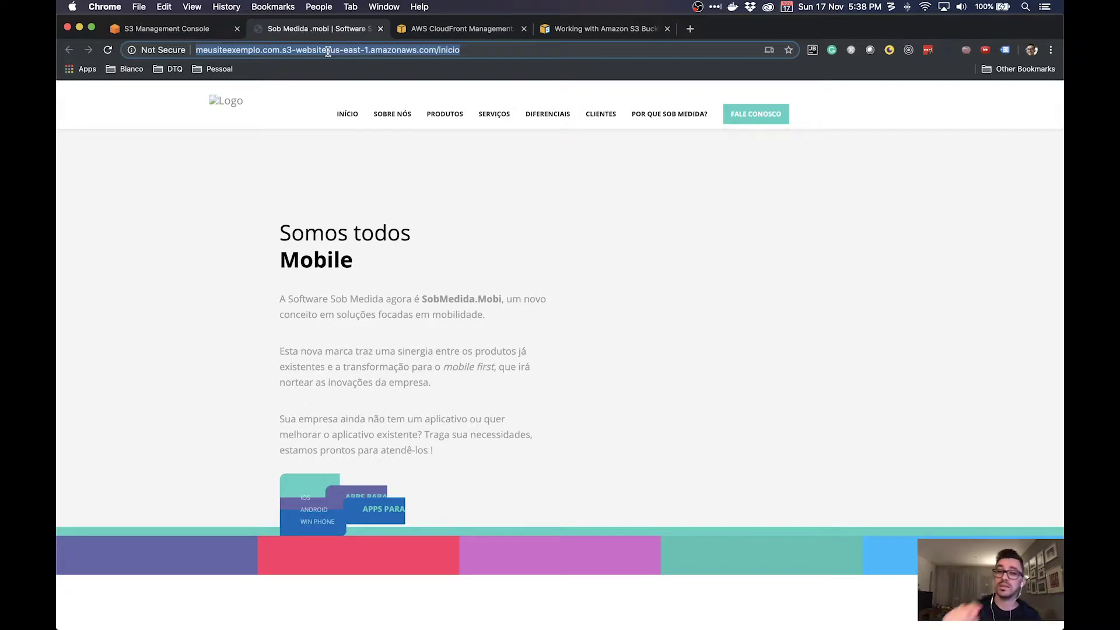
Step: In the CloudFront distribution form, restrict bucket access with a new origin access identity and read the Origin Access Identity help note
{"action": "left_click", "coordinate": [486, 30]}
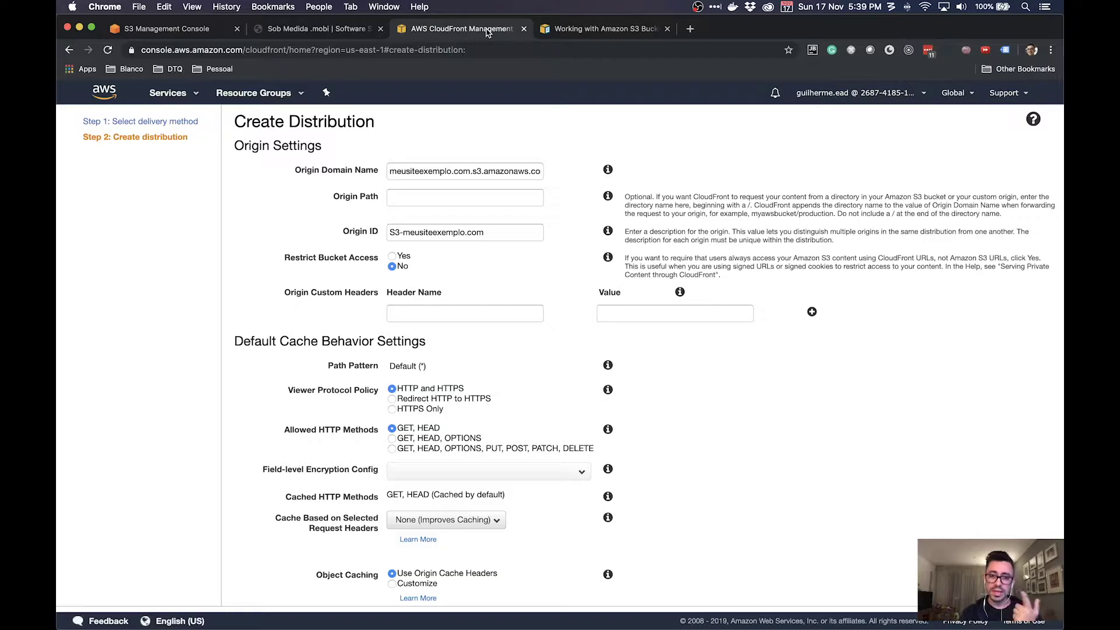
{"action": "left_click", "coordinate": [392, 257]}
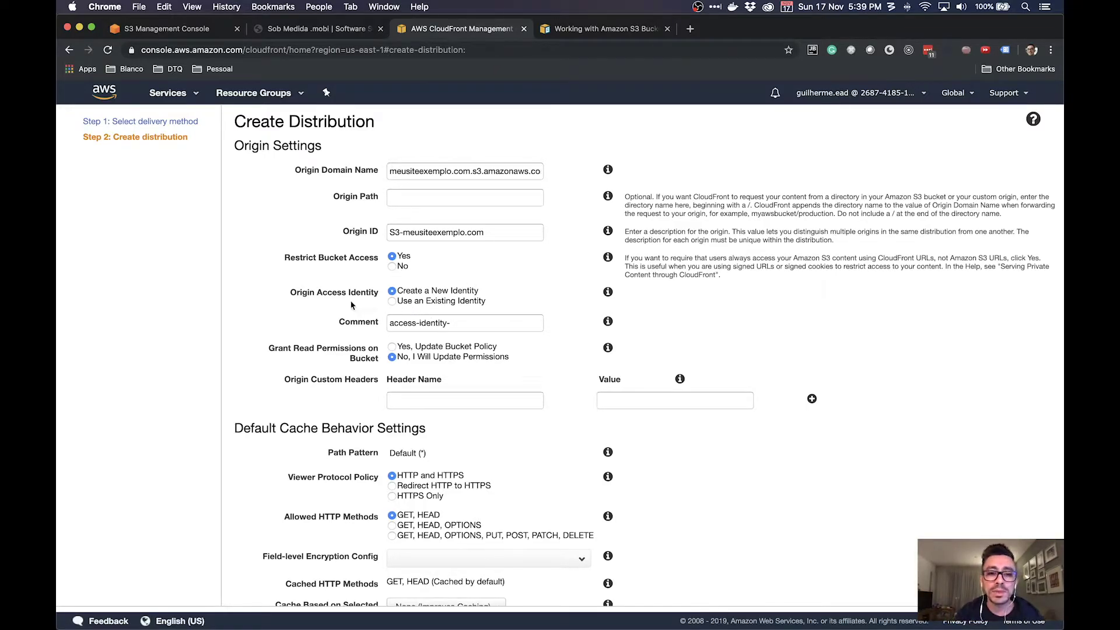
{"action": "left_click", "coordinate": [608, 292]}
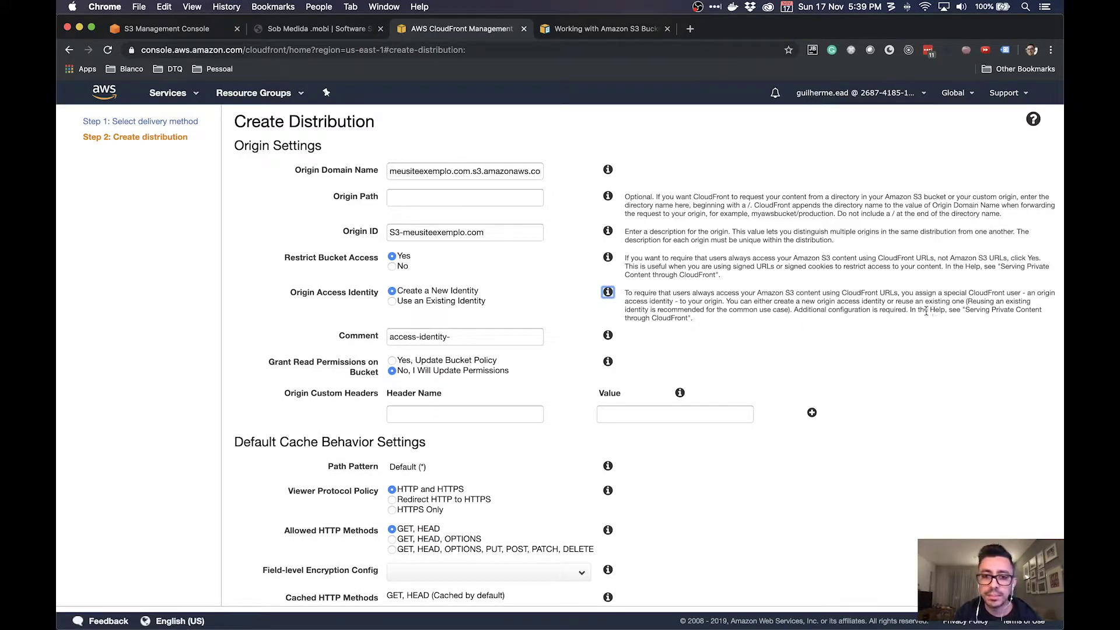
{"action": "left_click", "coordinate": [396, 291]}
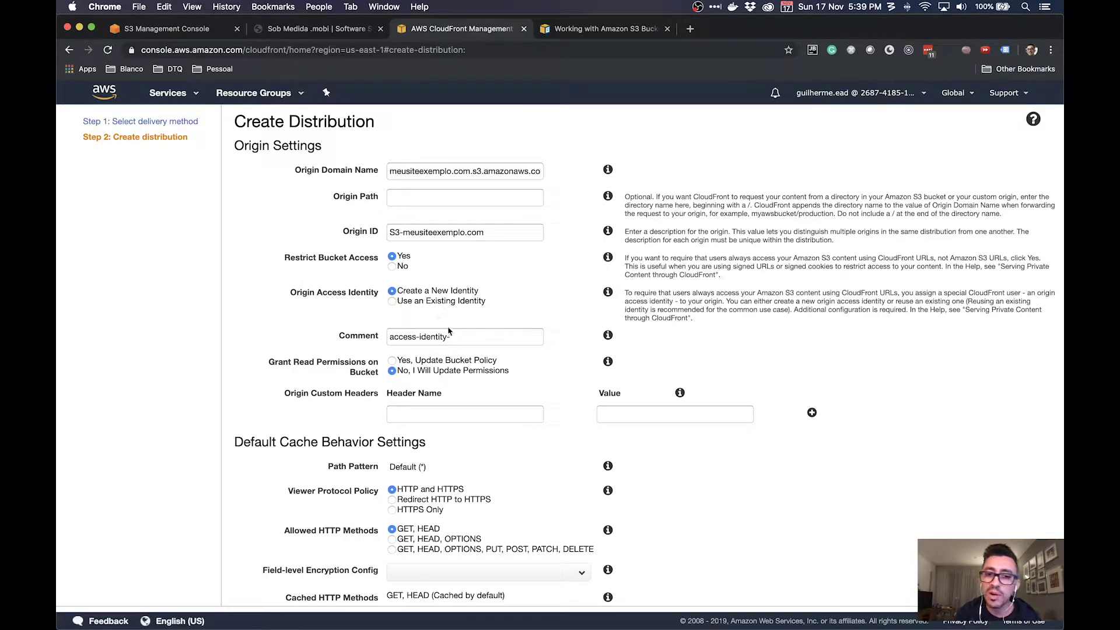
Step: Set the origin access identity's comment to access-identity-cdn and grant read permissions with Yes, Update Bucket Policy
{"action": "left_click", "coordinate": [608, 336]}
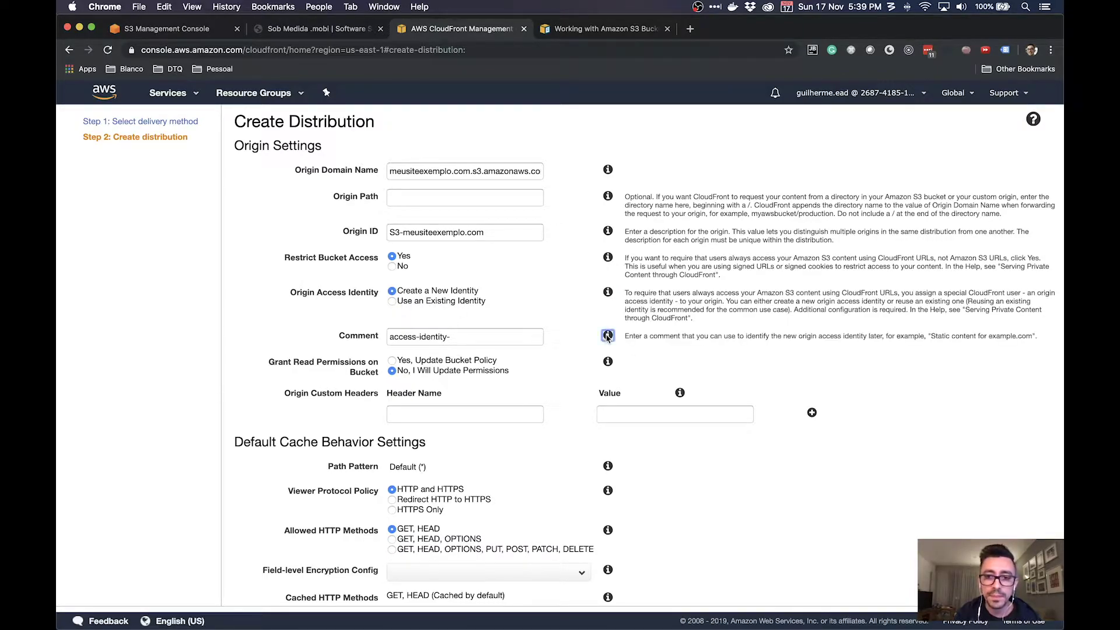
{"action": "left_click", "coordinate": [504, 340]}
{"action": "type", "text": "cdn"}
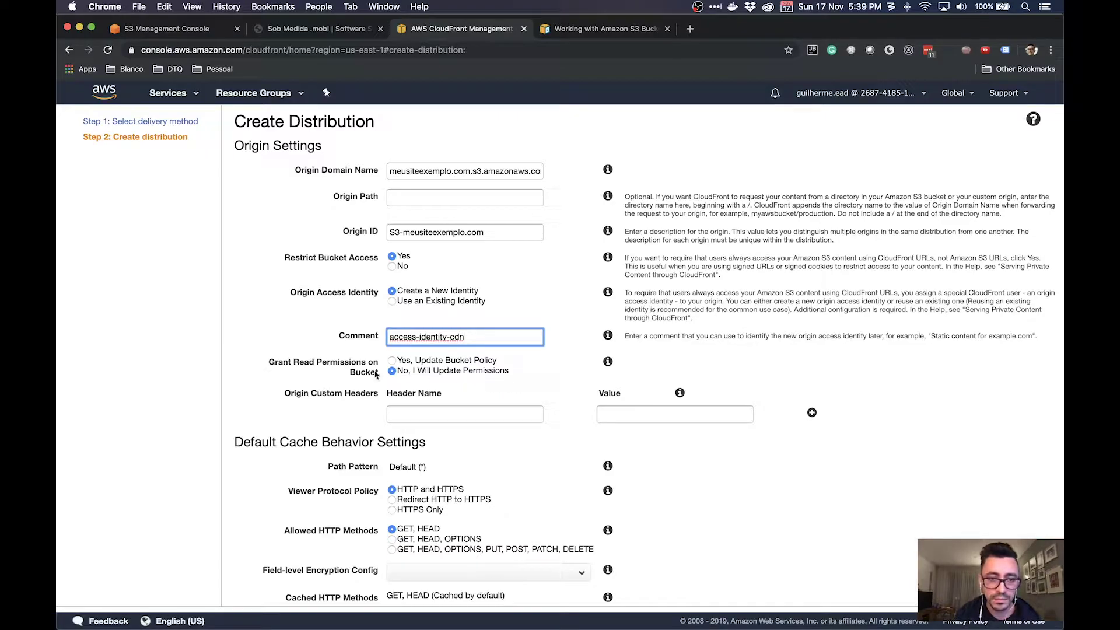
{"action": "left_click", "coordinate": [392, 362]}
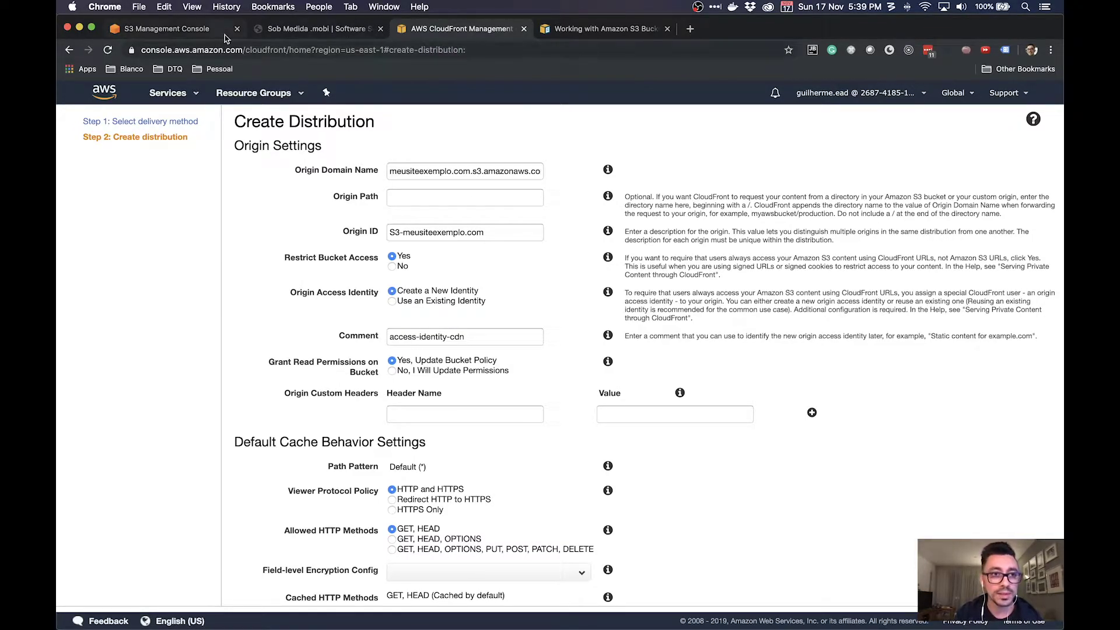
Step: Look over the S3 bucket's file list and reload the published site to check its images and styling
{"action": "left_click", "coordinate": [196, 34]}
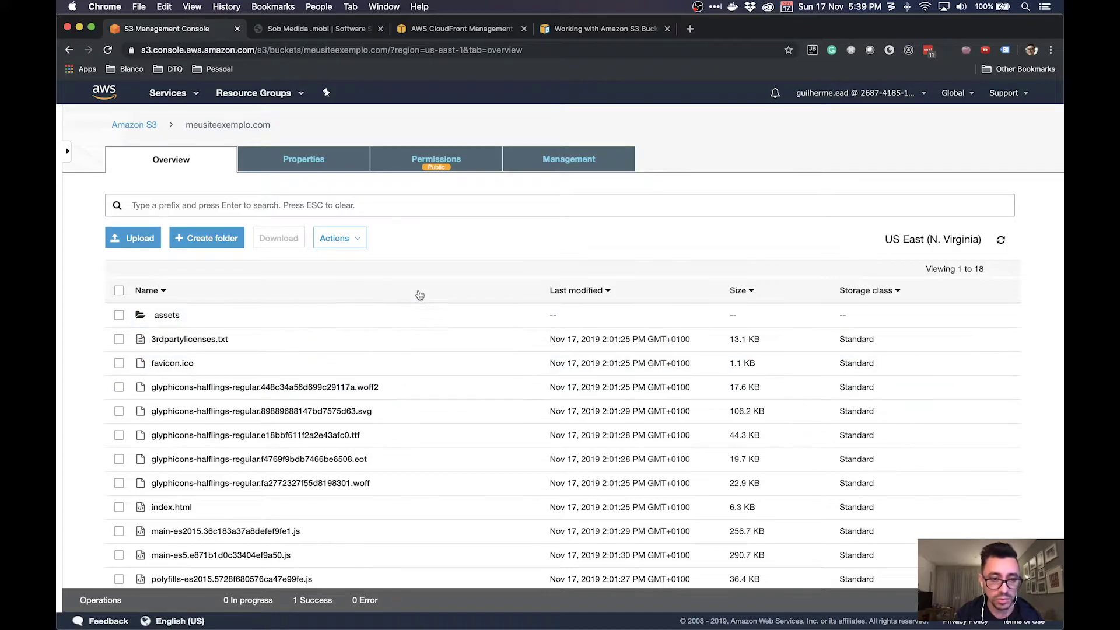
{"action": "left_click", "coordinate": [323, 26]}
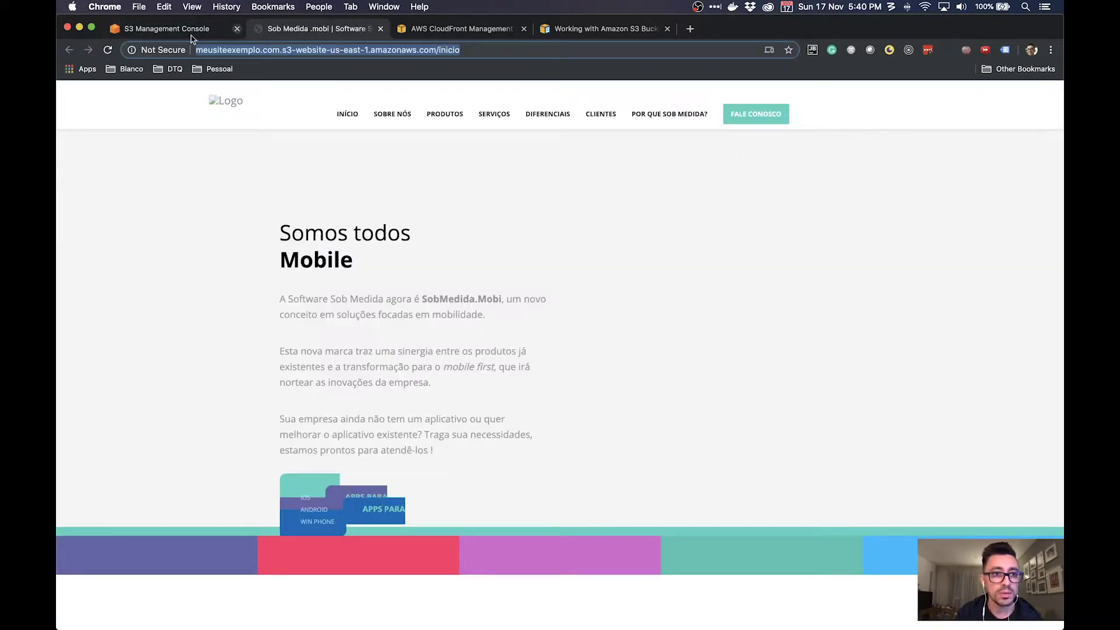
{"action": "left_click", "coordinate": [108, 50]}
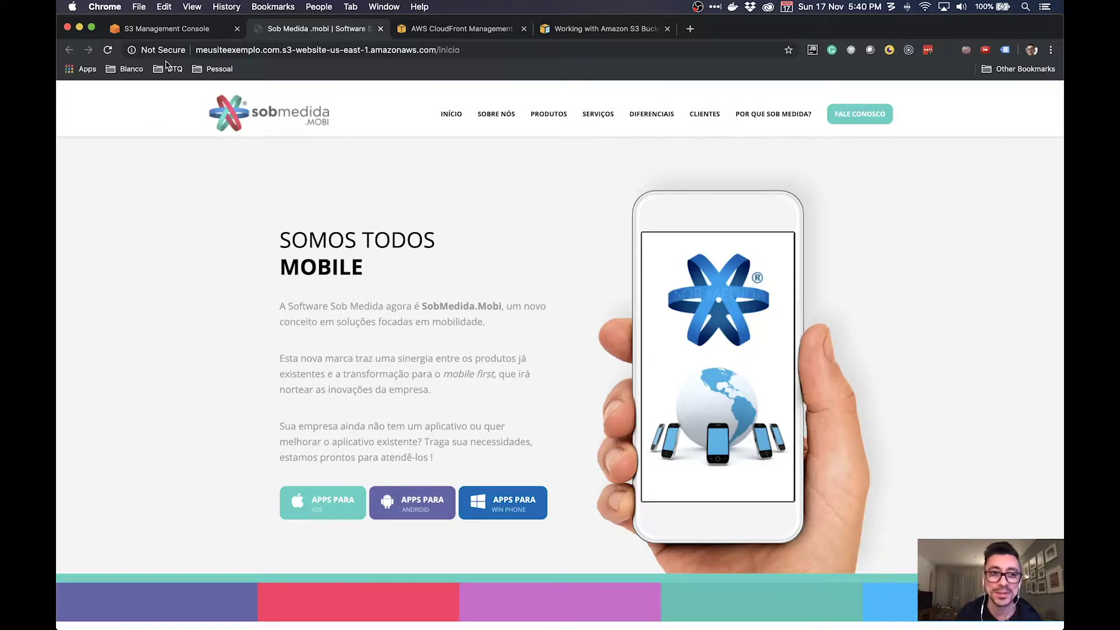
Step: Open the bucket policy editor in the permissions of the meusiteexemplo.com S3 bucket
{"action": "left_click", "coordinate": [186, 33]}
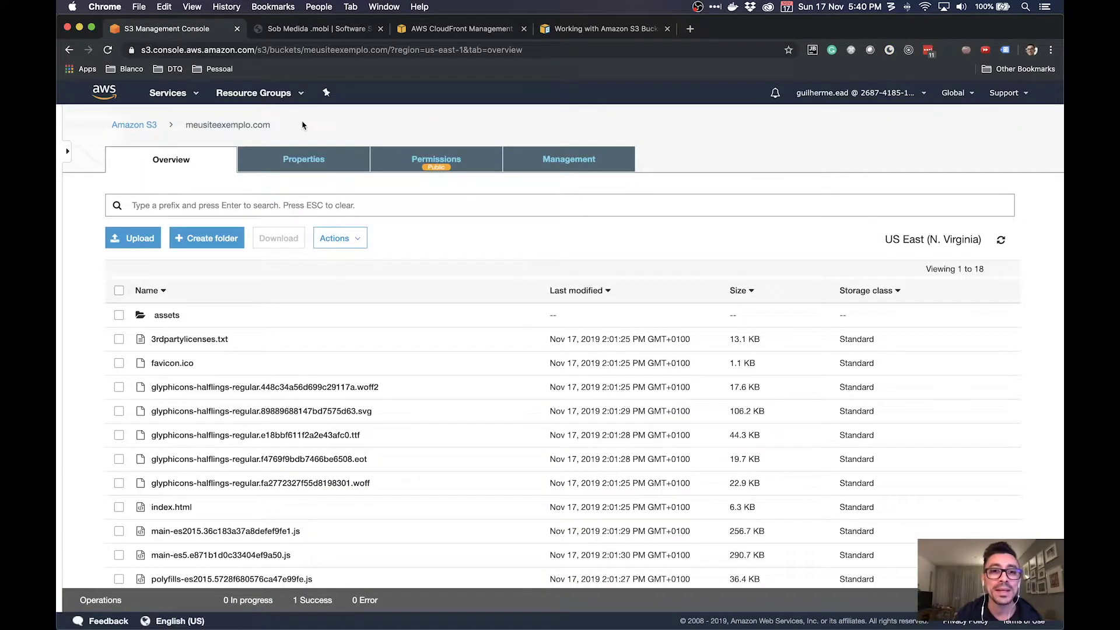
{"action": "left_click", "coordinate": [326, 160]}
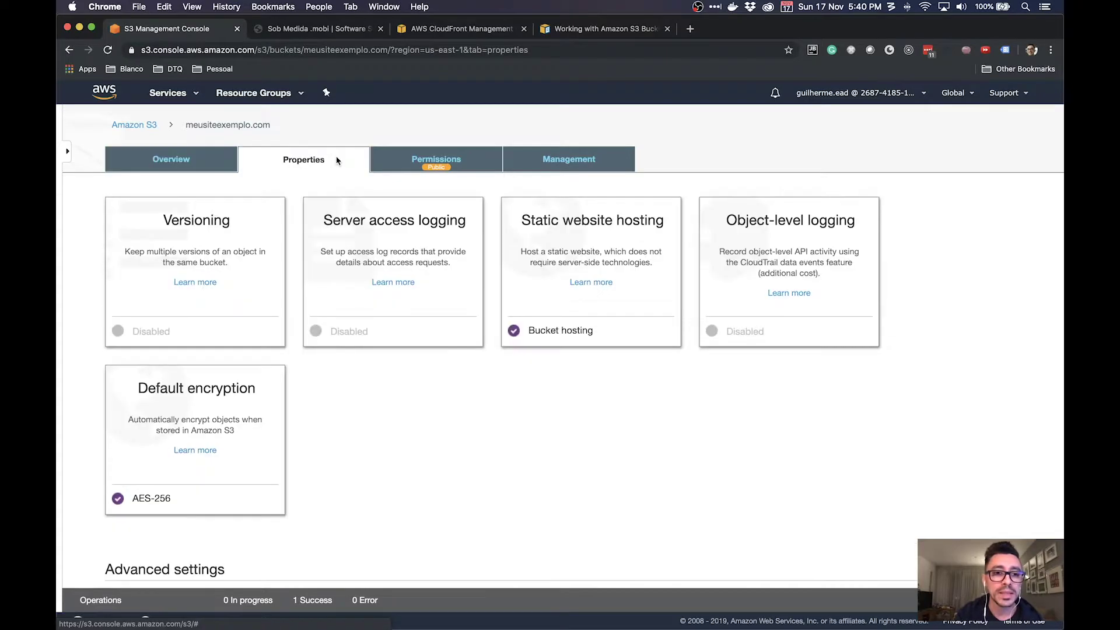
{"action": "left_click", "coordinate": [419, 169]}
{"action": "left_click", "coordinate": [355, 210]}
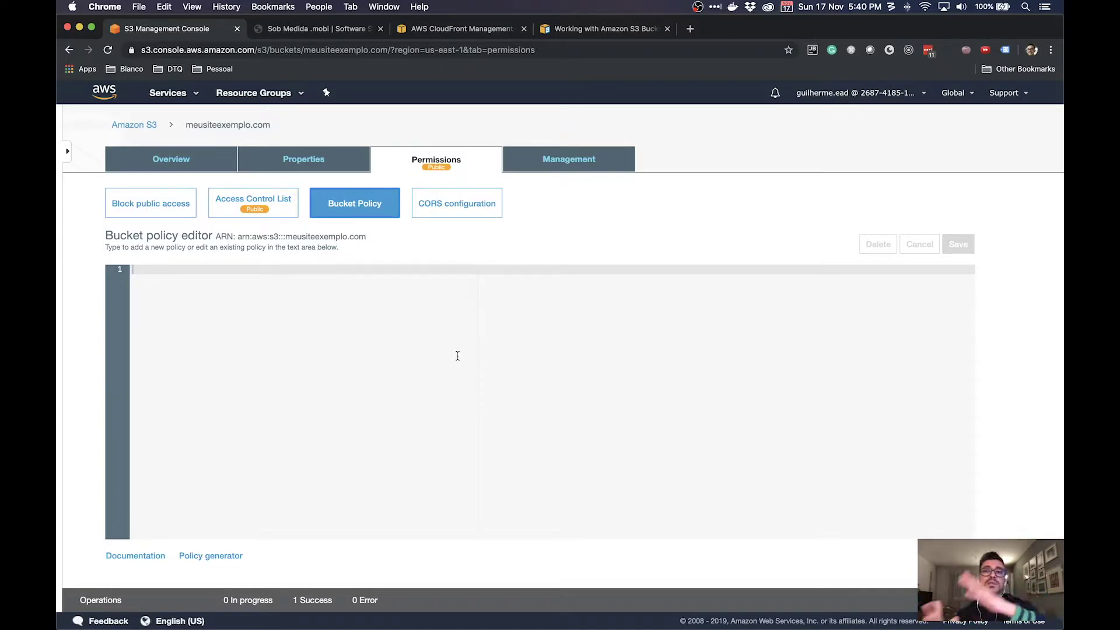
Step: Return to the CloudFront distribution form and set Grant Read Permissions on Bucket to No, I Will Update Permissions
{"action": "left_click", "coordinate": [463, 30]}
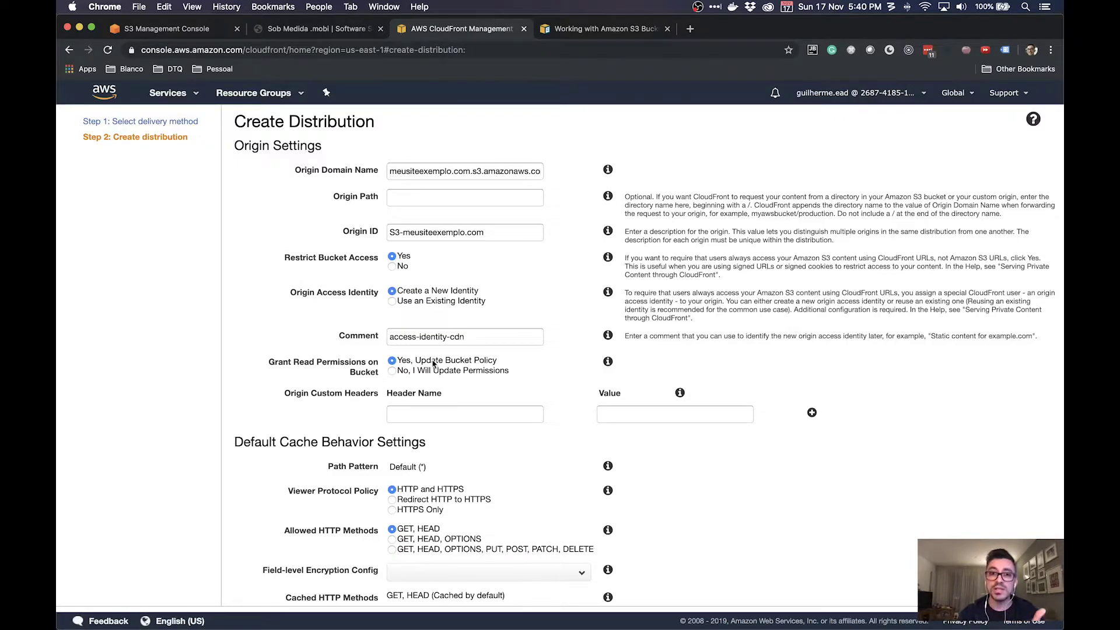
{"action": "left_click", "coordinate": [393, 375]}
{"action": "left_click", "coordinate": [434, 415]}
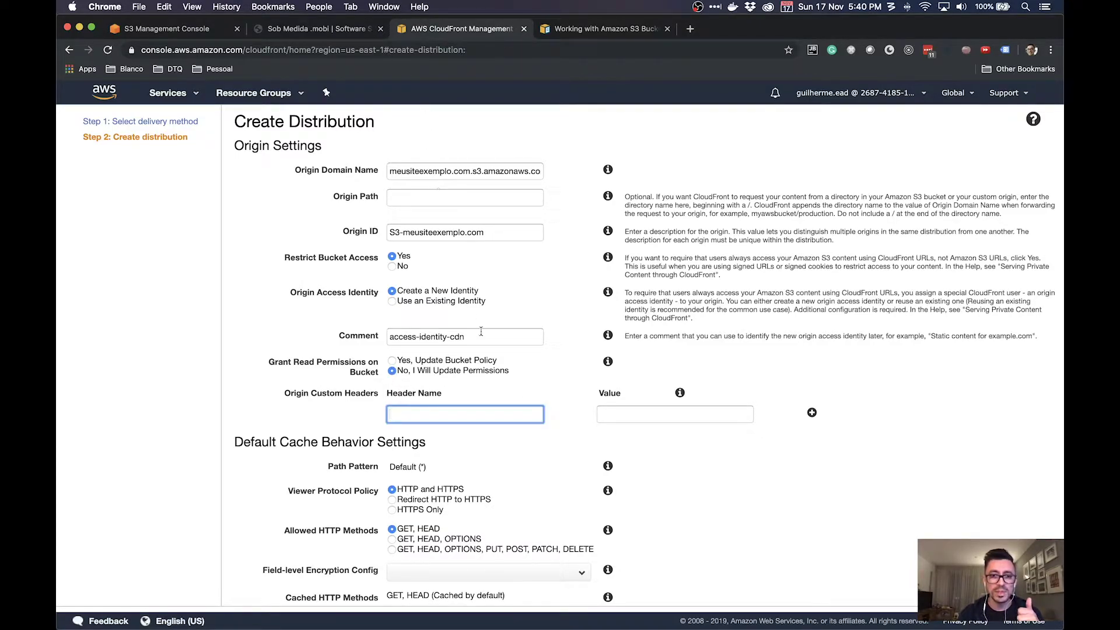
Step: Try Redirect HTTP to HTTPS and HTTPS Only as the Viewer Protocol Policy, and set it back to HTTP and HTTPS
{"action": "scroll", "coordinate": [723, 495], "scroll_direction": "down", "scroll_amount": 5}
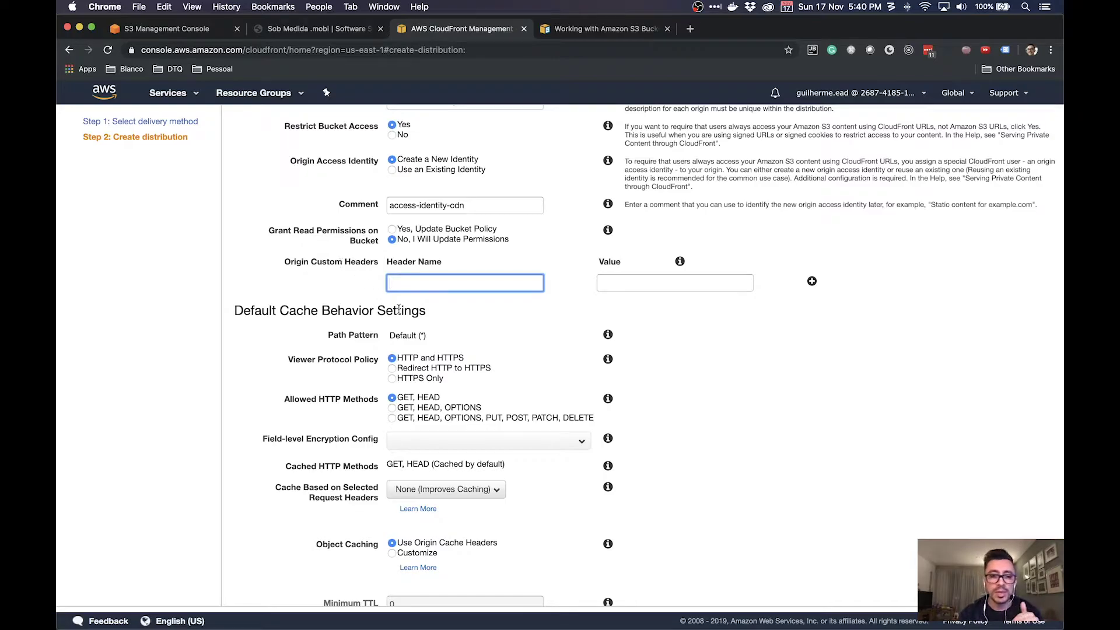
{"action": "scroll", "coordinate": [399, 310], "scroll_direction": "down", "scroll_amount": 2}
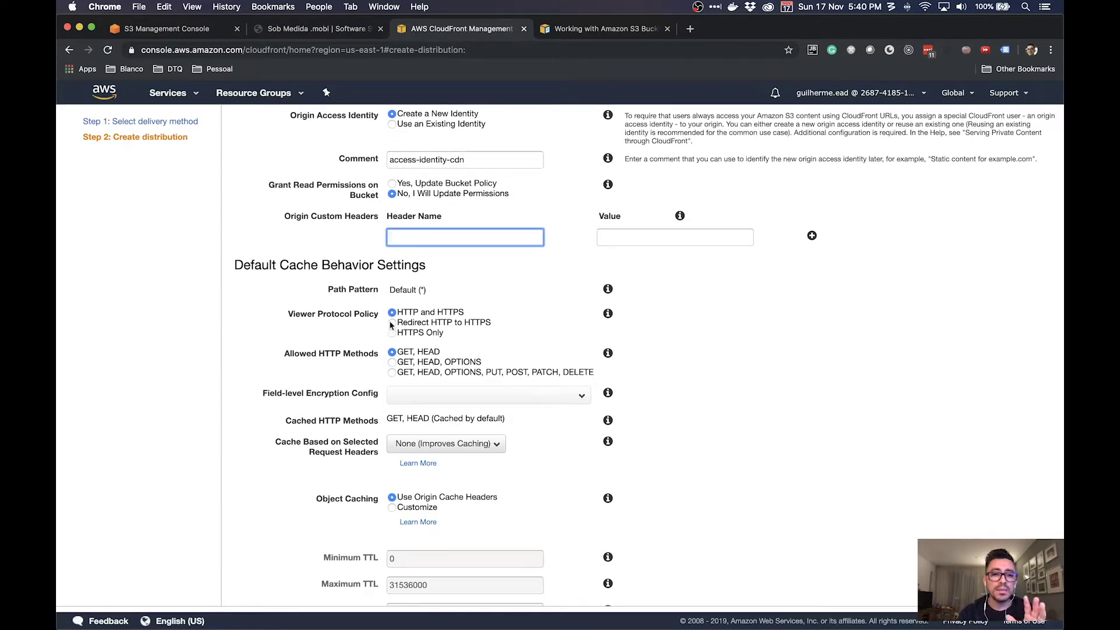
{"action": "double_click", "coordinate": [295, 264]}
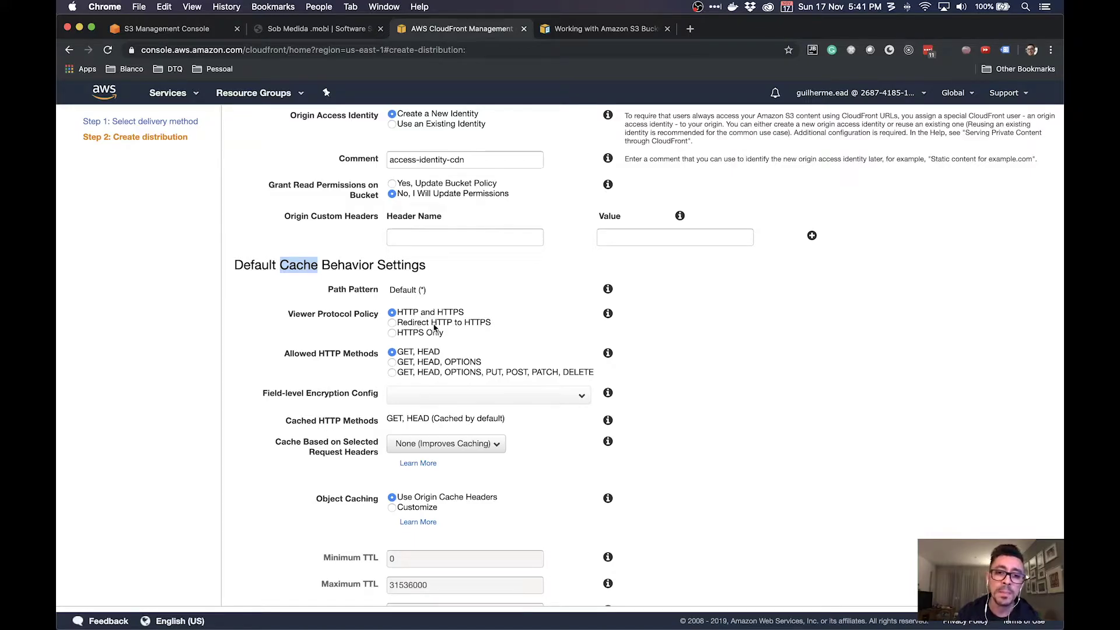
{"action": "left_click", "coordinate": [413, 325]}
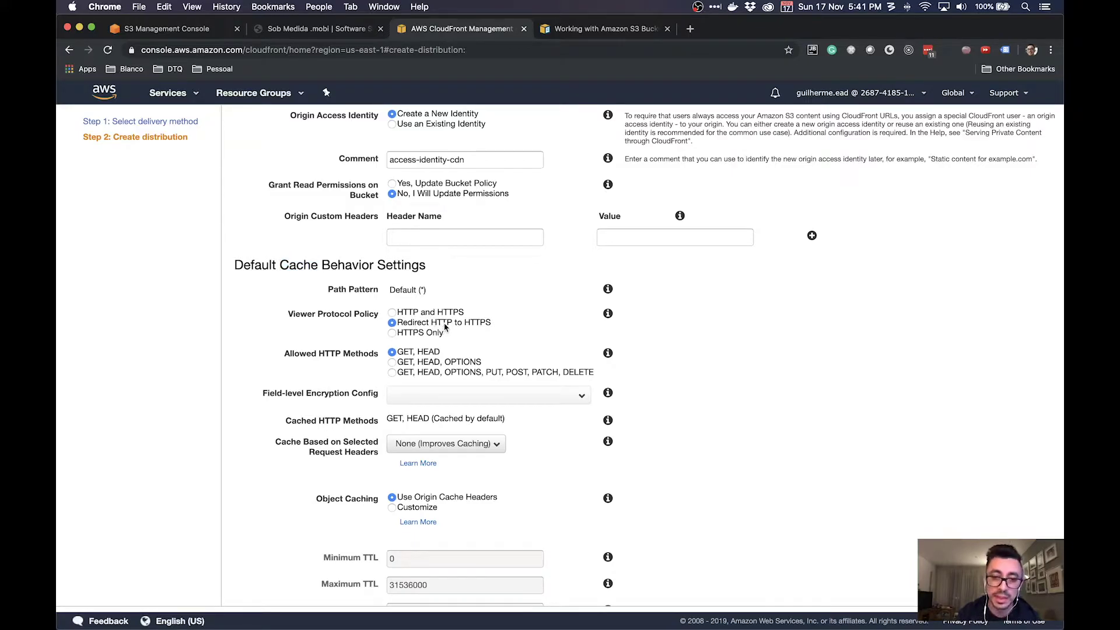
{"action": "left_click", "coordinate": [393, 335]}
{"action": "left_click", "coordinate": [392, 313]}
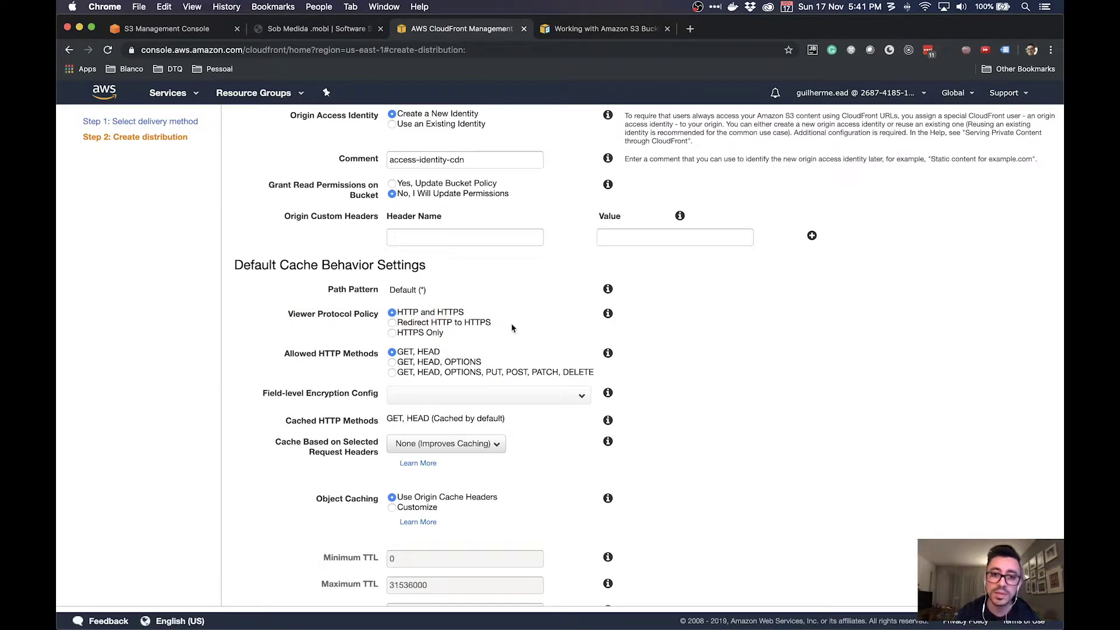
Step: Try the full Allowed HTTP Methods set, restore GET, HEAD, and read the Field-level Encryption Config help note
{"action": "scroll", "coordinate": [585, 350], "scroll_direction": "down", "scroll_amount": 1}
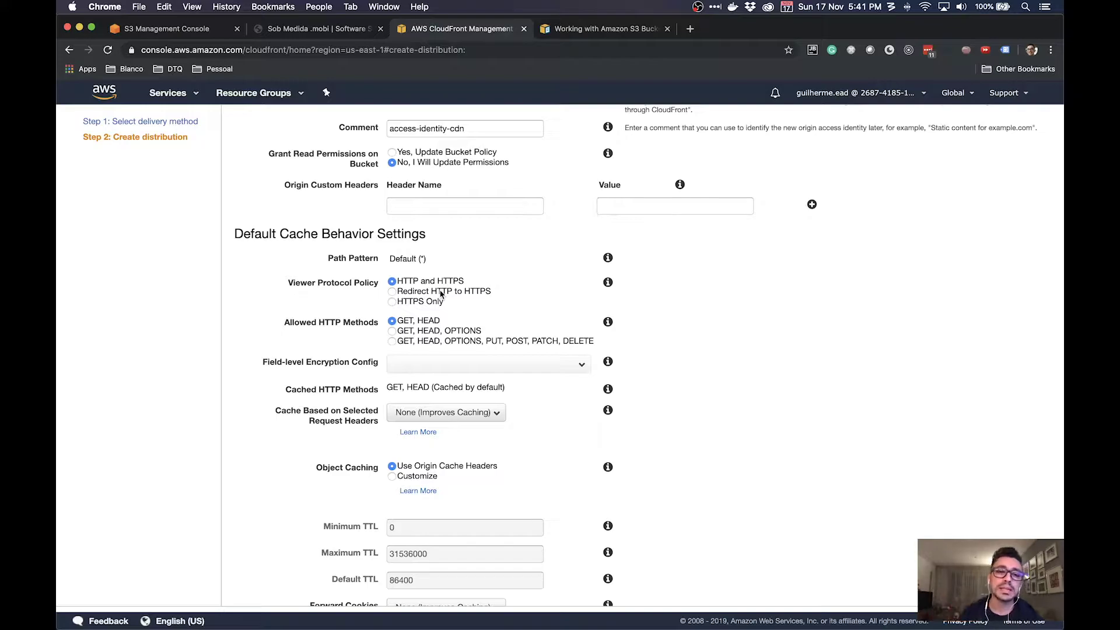
{"action": "left_click", "coordinate": [406, 342]}
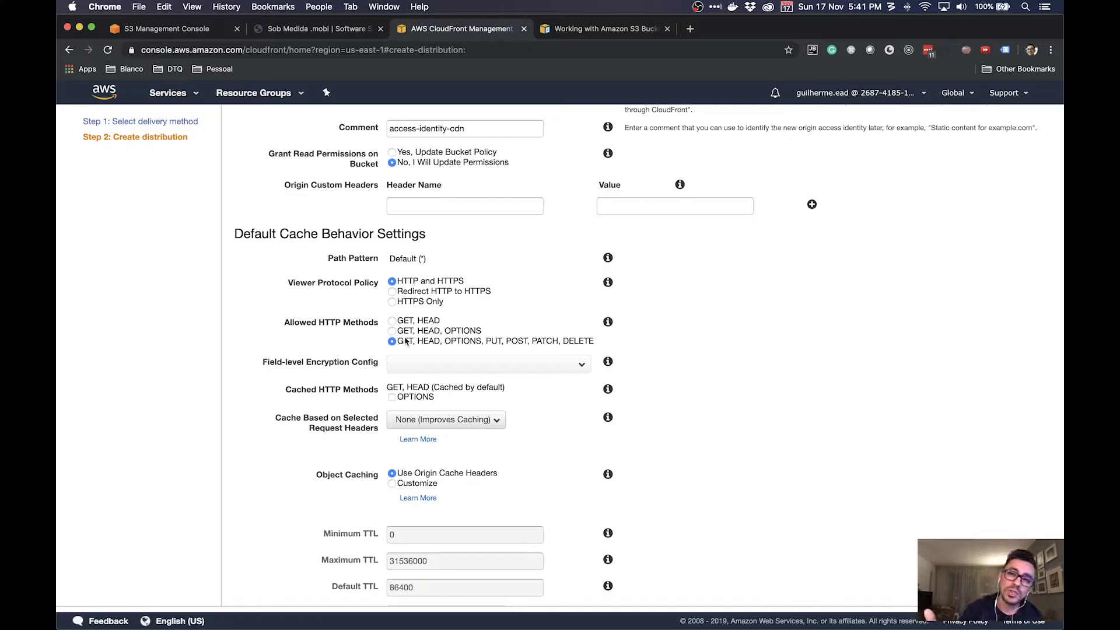
{"action": "left_click", "coordinate": [393, 322]}
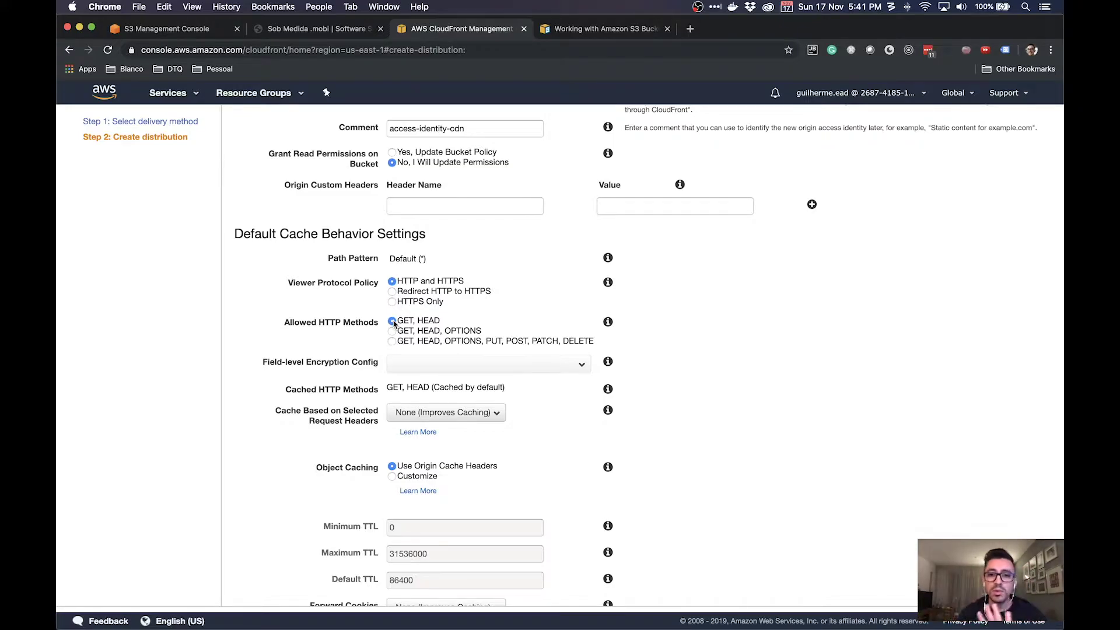
{"action": "scroll", "coordinate": [700, 401], "scroll_direction": "down", "scroll_amount": 1}
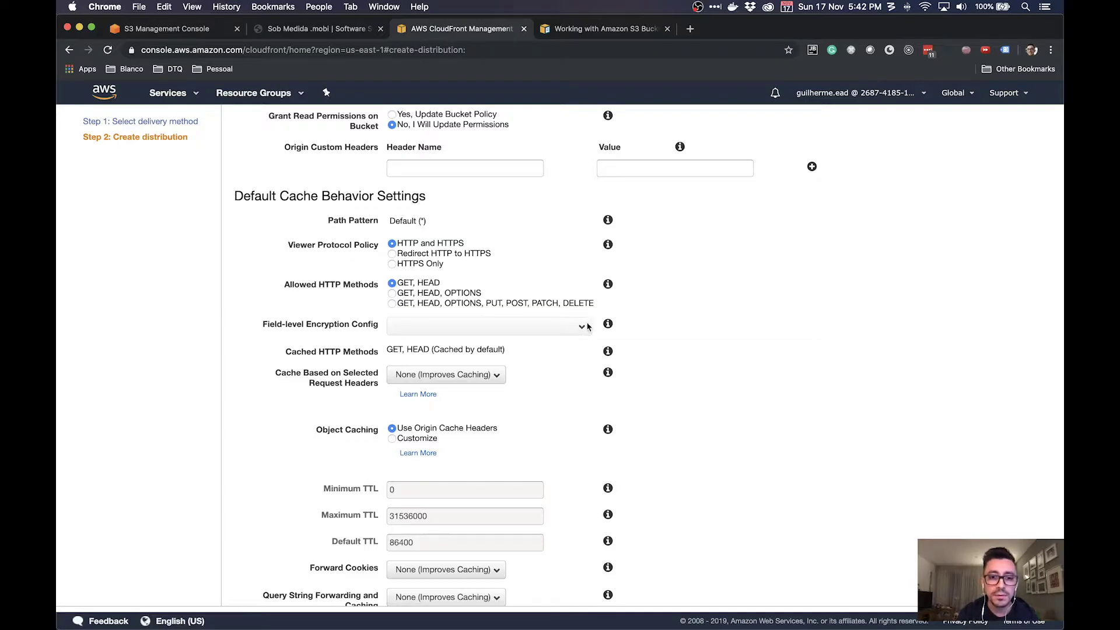
{"action": "left_click", "coordinate": [608, 324]}
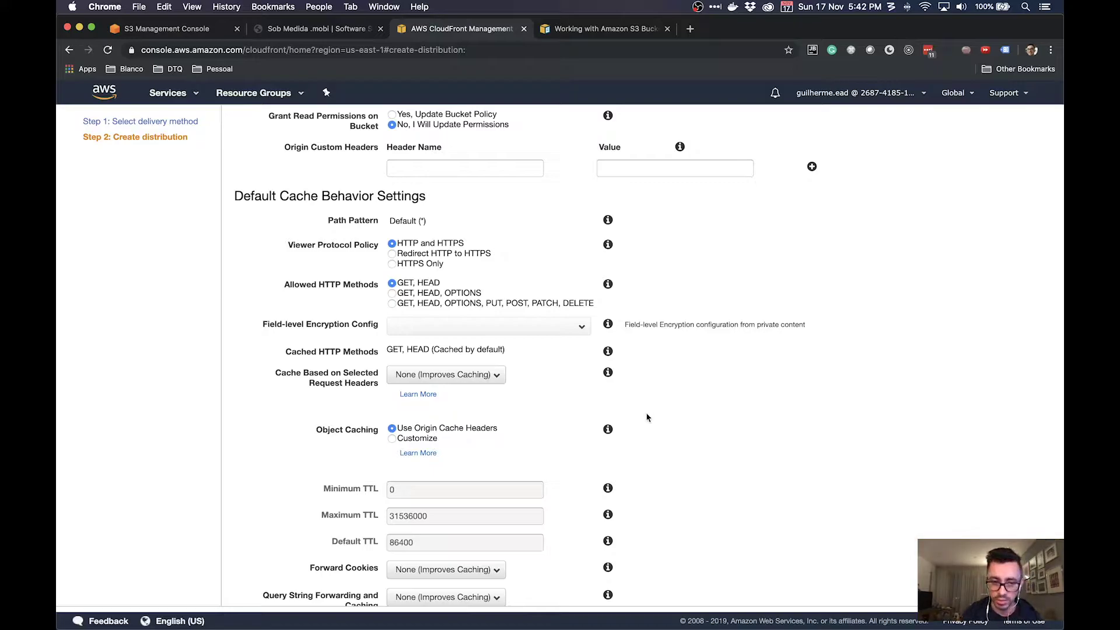
Step: Try Whitelist for Cache Based on Selected Request Headers and set it back to None (Improves Caching)
{"action": "scroll", "coordinate": [648, 417], "scroll_direction": "down", "scroll_amount": 2}
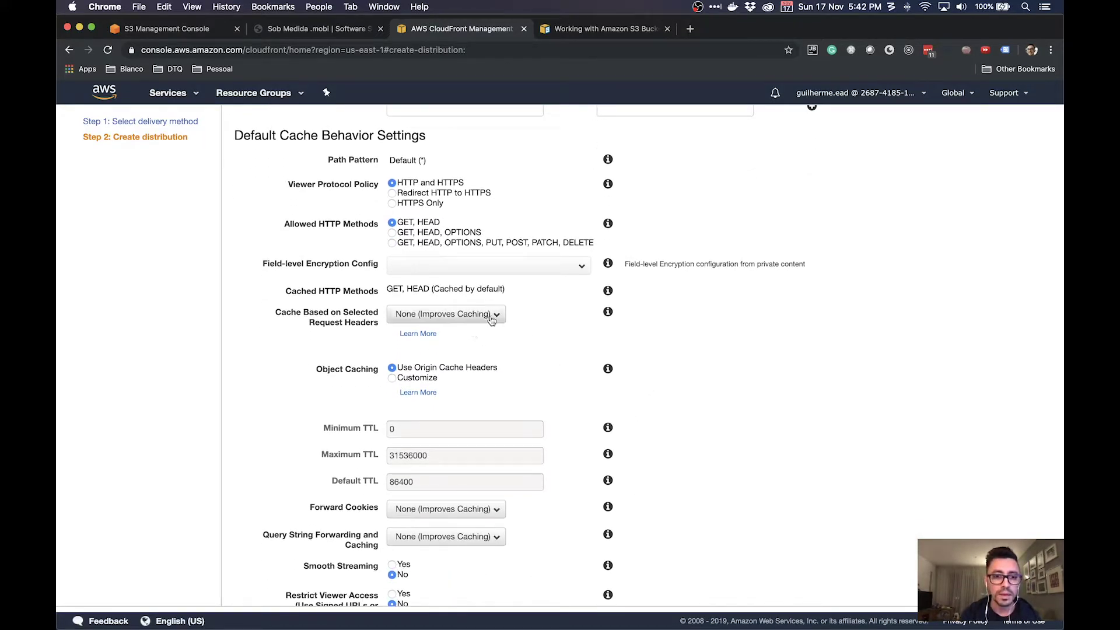
{"action": "left_click", "coordinate": [495, 315]}
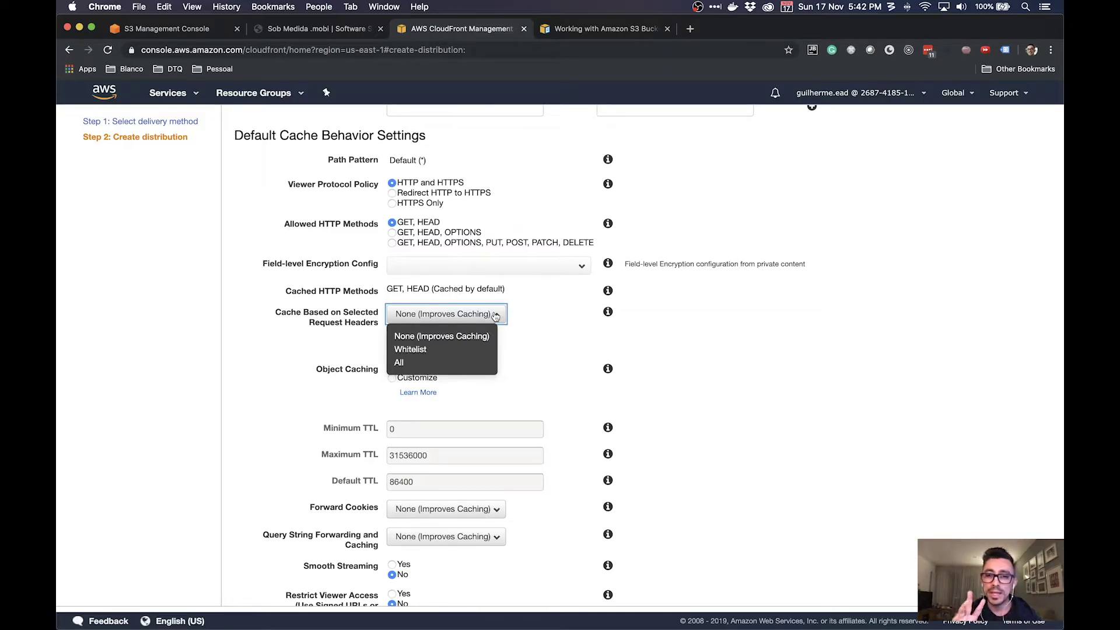
{"action": "left_click", "coordinate": [444, 349]}
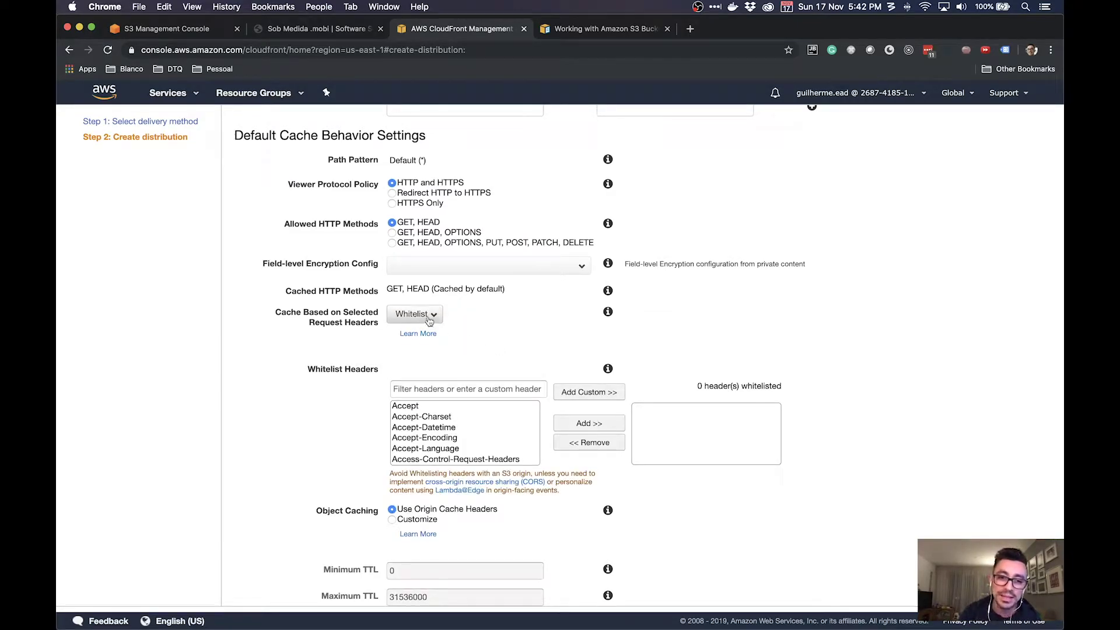
{"action": "left_click", "coordinate": [429, 318]}
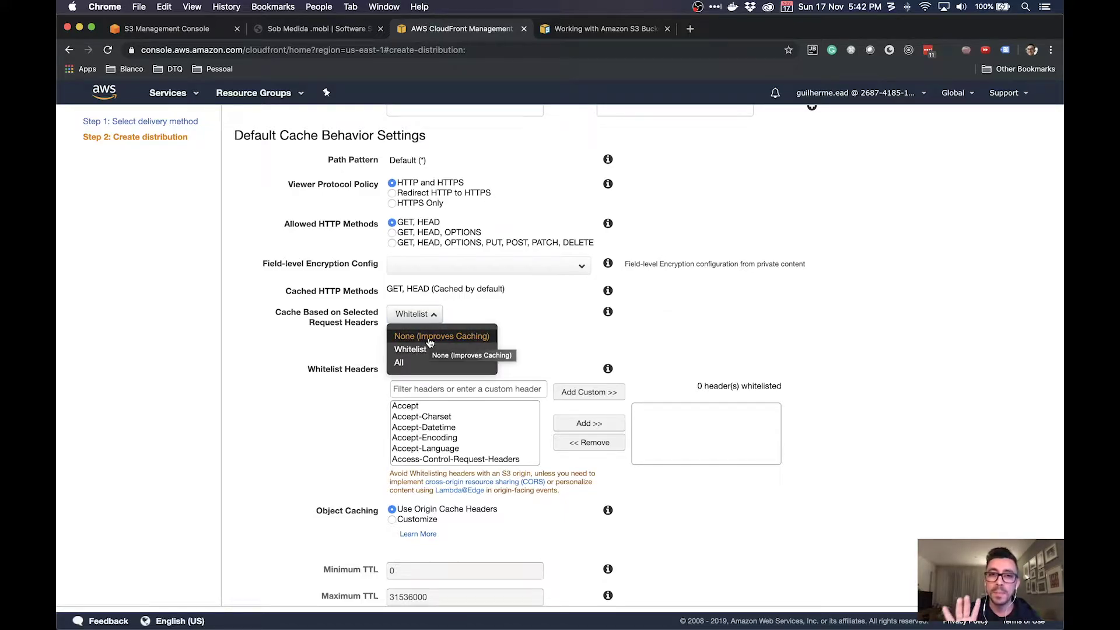
{"action": "left_click", "coordinate": [430, 341]}
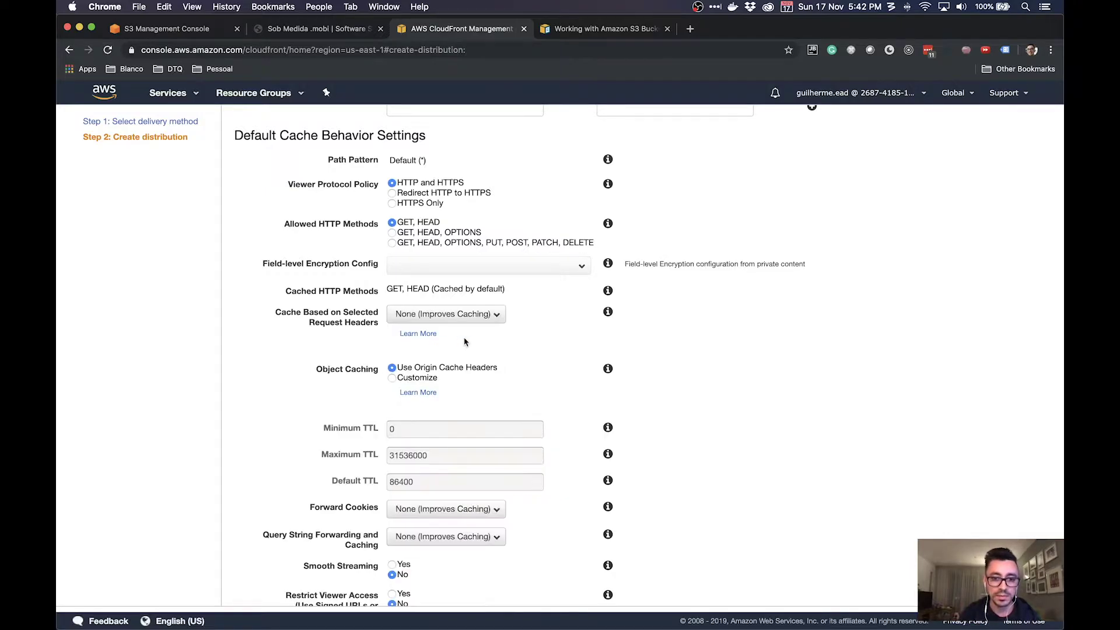
Step: Examine the object caching settings, highlighting the Minimum TTL label and the Maximum TTL value
{"action": "scroll", "coordinate": [641, 408], "scroll_direction": "down", "scroll_amount": 2}
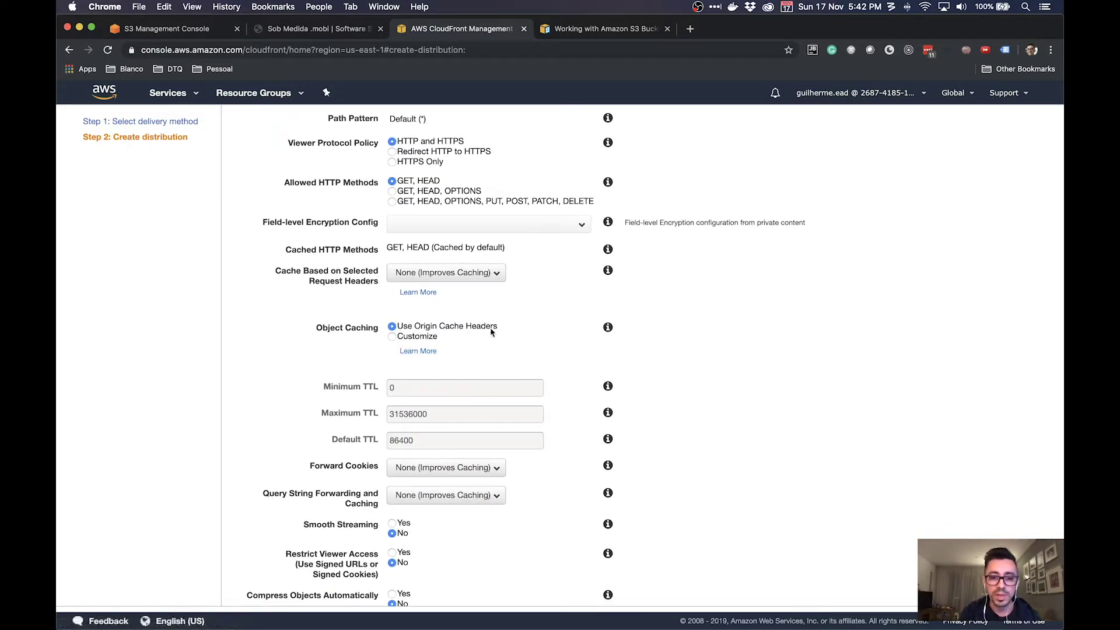
{"action": "scroll", "coordinate": [507, 377], "scroll_direction": "down", "scroll_amount": 2}
{"action": "scroll", "coordinate": [507, 376], "scroll_direction": "down", "scroll_amount": 2}
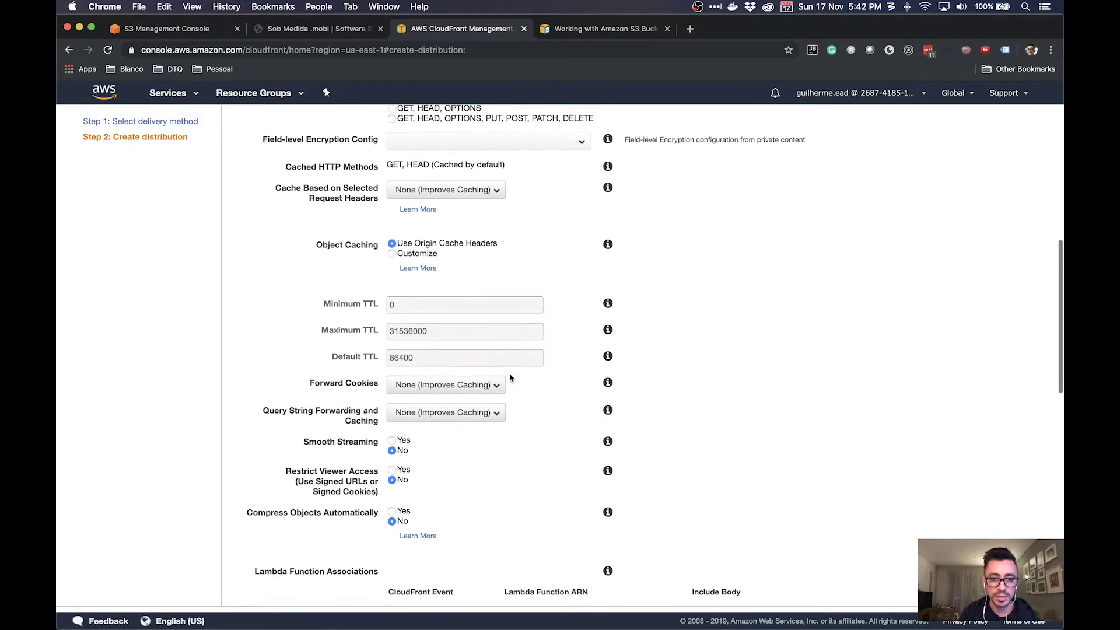
{"action": "triple_click", "coordinate": [366, 301]}
{"action": "left_click", "coordinate": [366, 301]}
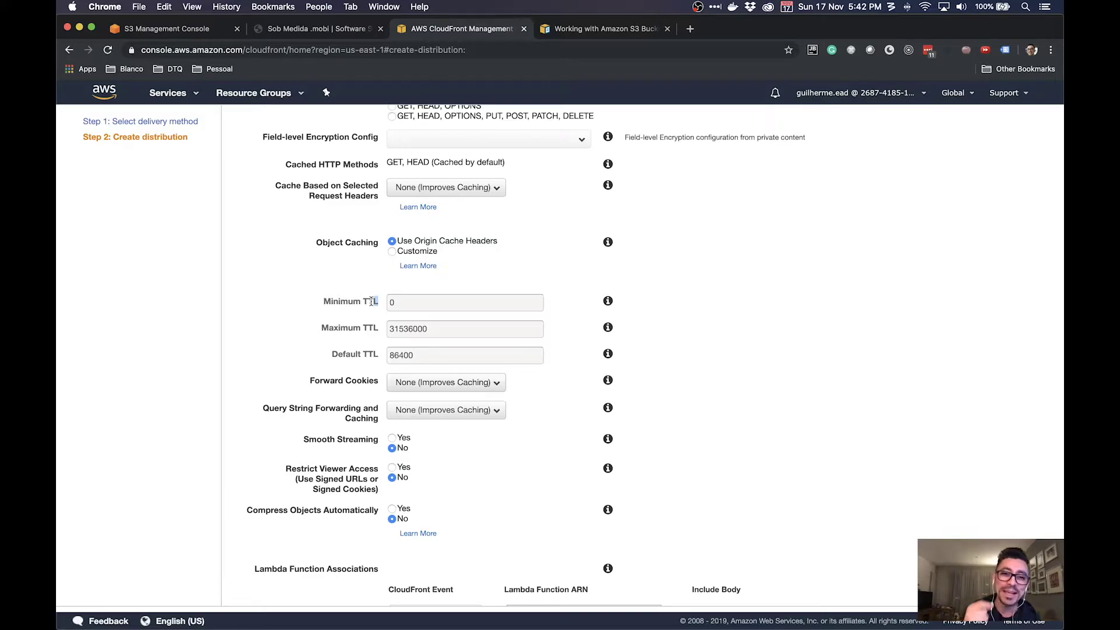
{"action": "left_click_drag", "start_coordinate": [372, 301], "coordinate": [364, 301]}
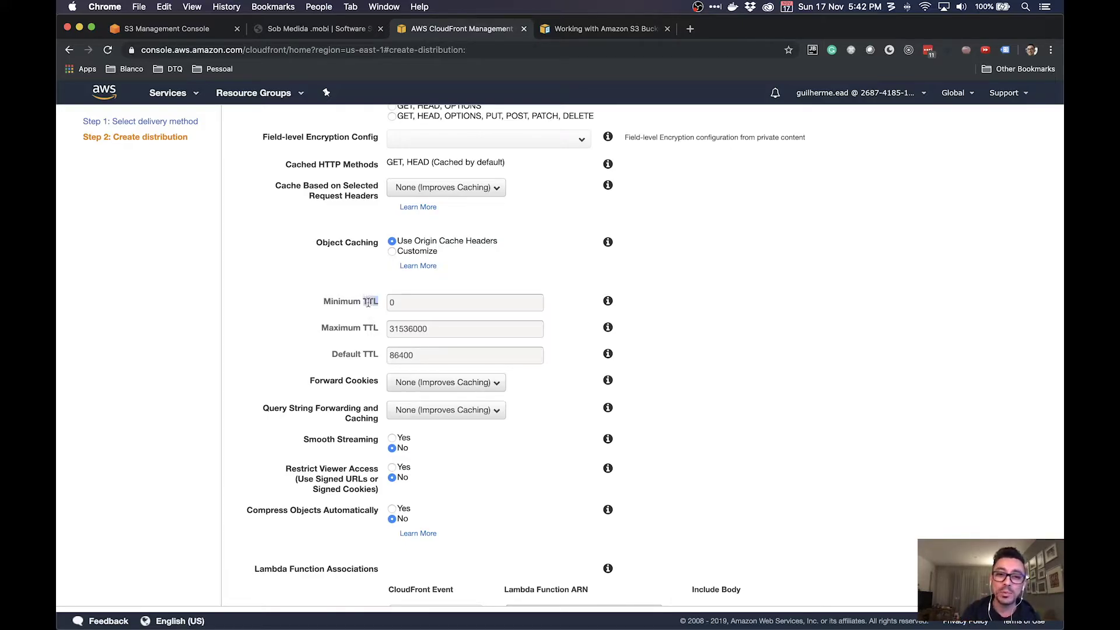
{"action": "double_click", "coordinate": [371, 328]}
{"action": "left_click", "coordinate": [409, 332]}
{"action": "double_click", "coordinate": [416, 332]}
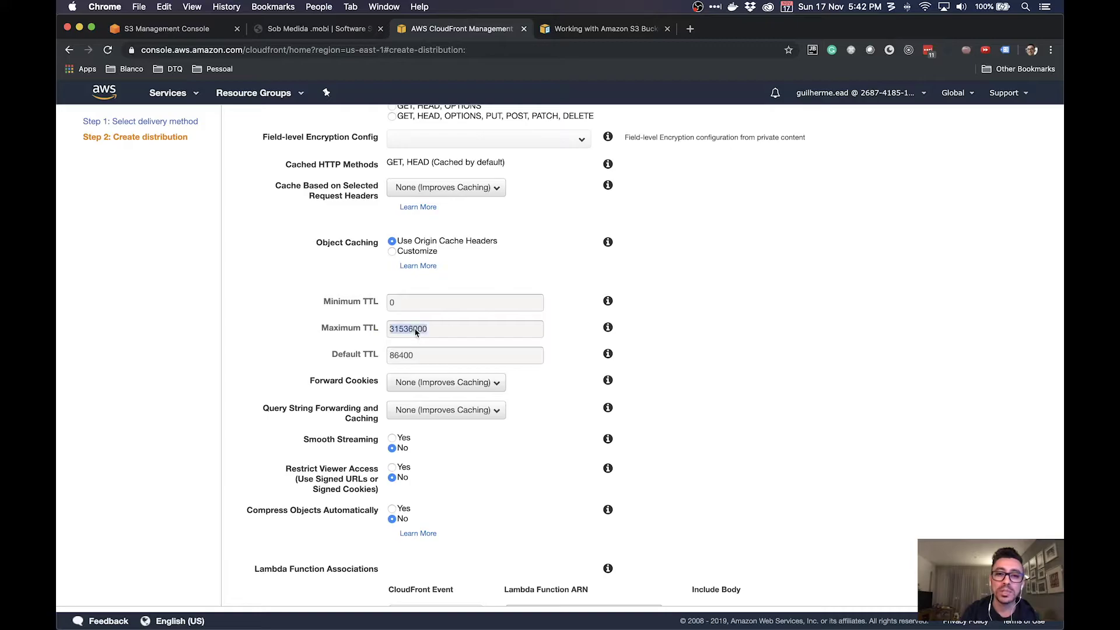
Step: Highlight the Default TTL label and its value, and read the Default TTL help note
{"action": "left_click", "coordinate": [370, 352]}
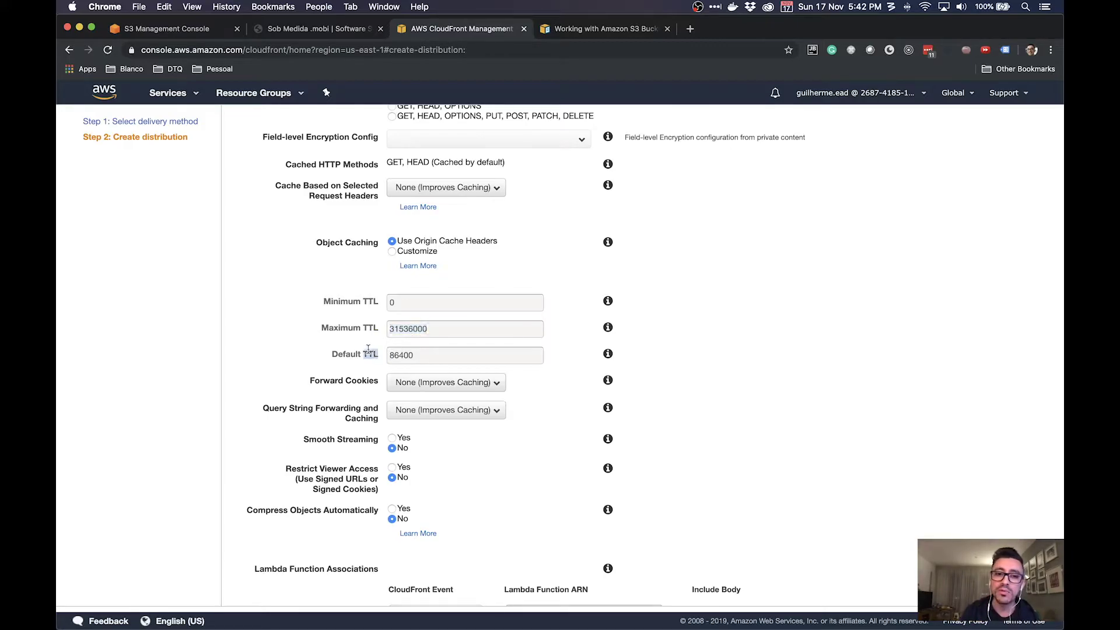
{"action": "double_click", "coordinate": [401, 355]}
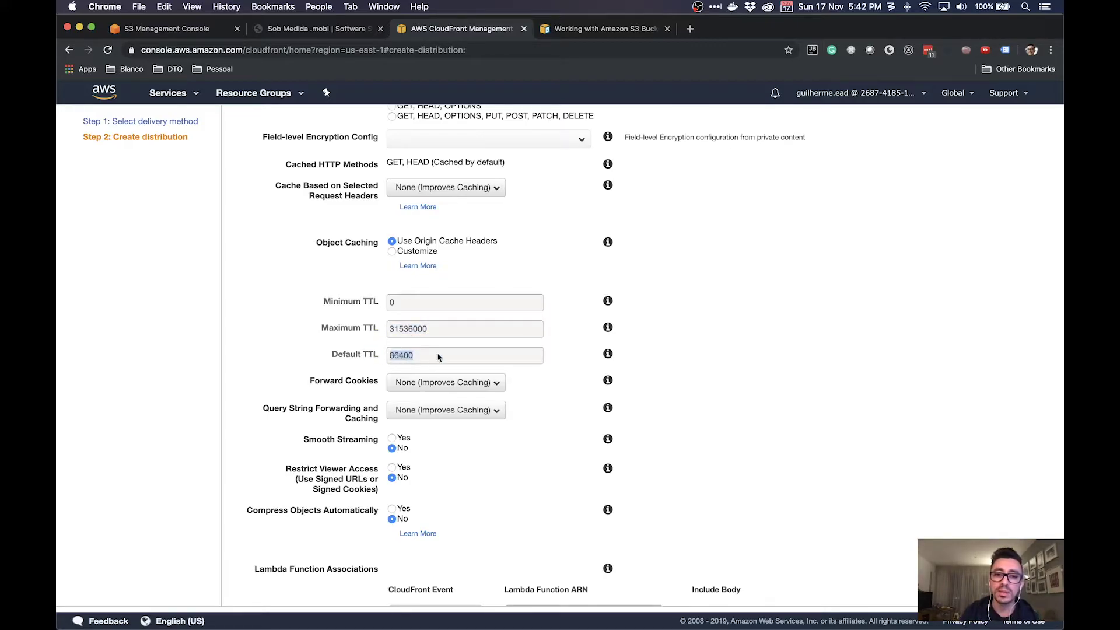
{"action": "left_click", "coordinate": [608, 354]}
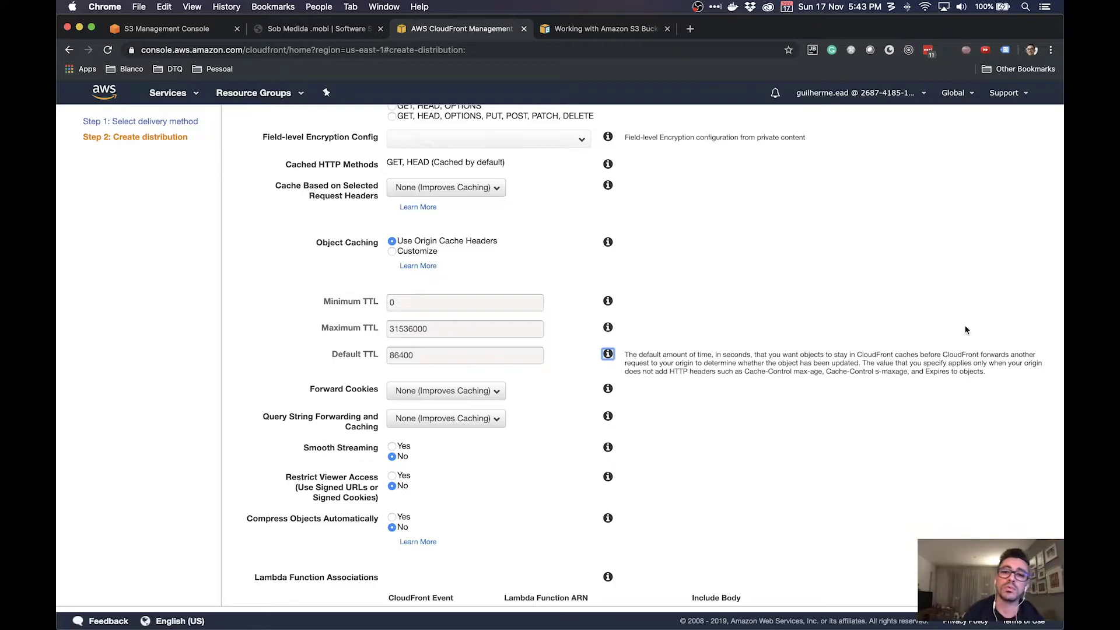
{"action": "left_click", "coordinate": [786, 484]}
Step: Set Compress Objects Automatically to Yes and read its help note
{"action": "scroll", "coordinate": [786, 487], "scroll_direction": "down", "scroll_amount": 1}
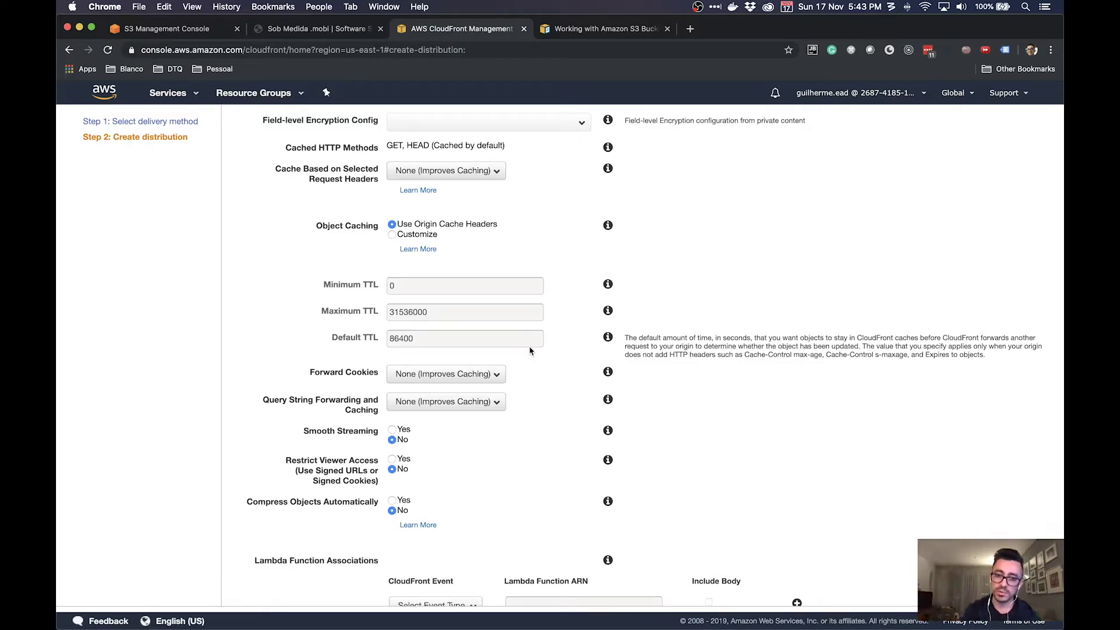
{"action": "scroll", "coordinate": [530, 349], "scroll_direction": "down", "scroll_amount": 3}
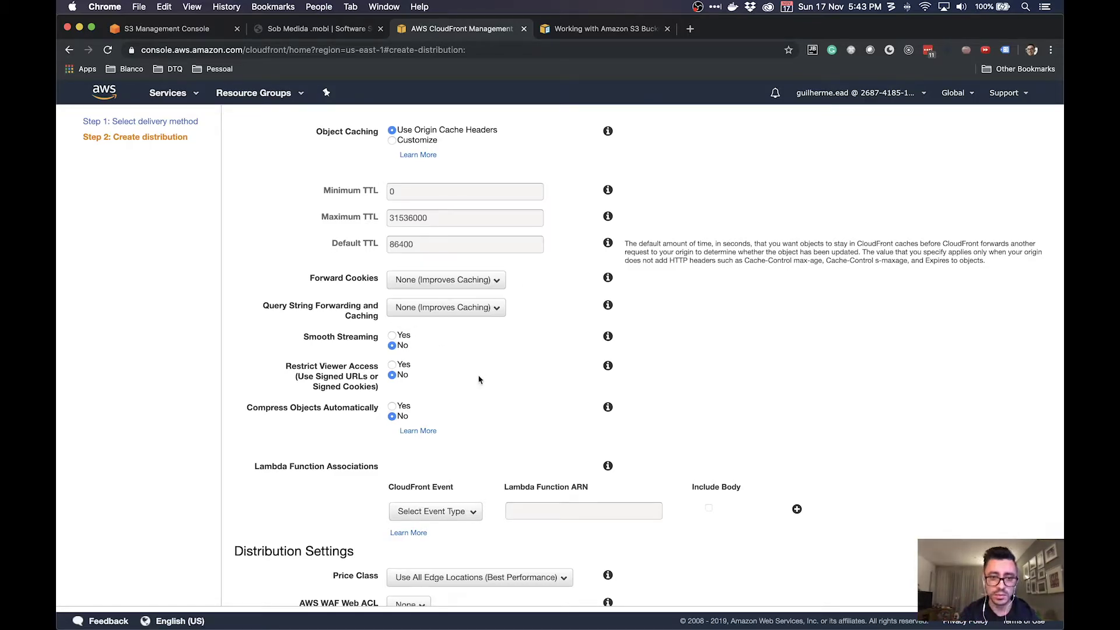
{"action": "scroll", "coordinate": [478, 376], "scroll_direction": "down", "scroll_amount": 1}
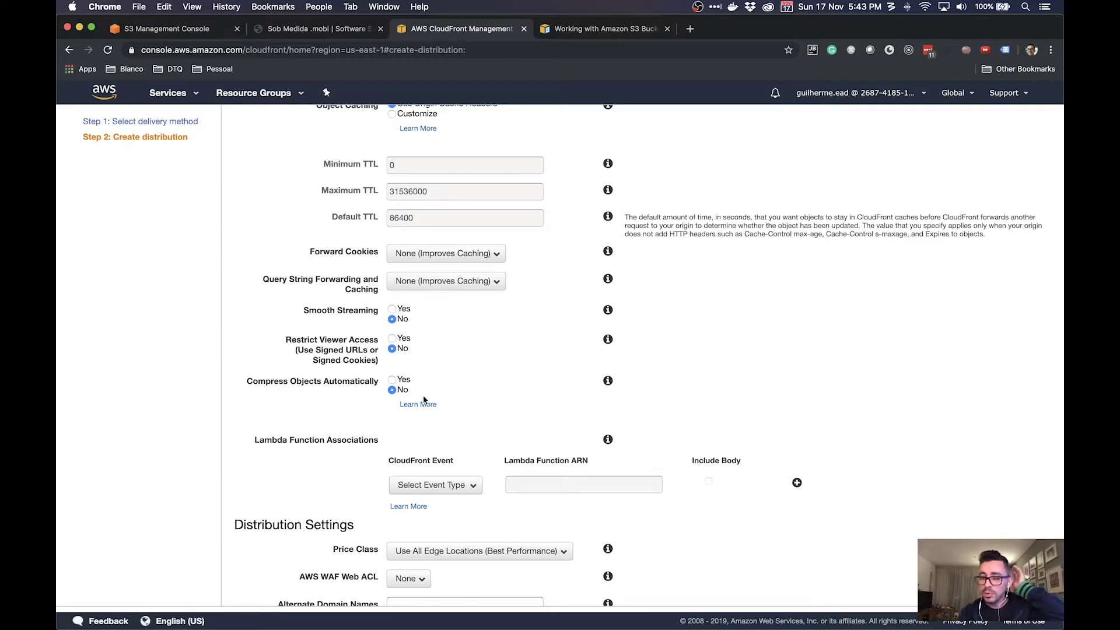
{"action": "scroll", "coordinate": [479, 360], "scroll_direction": "down", "scroll_amount": 3}
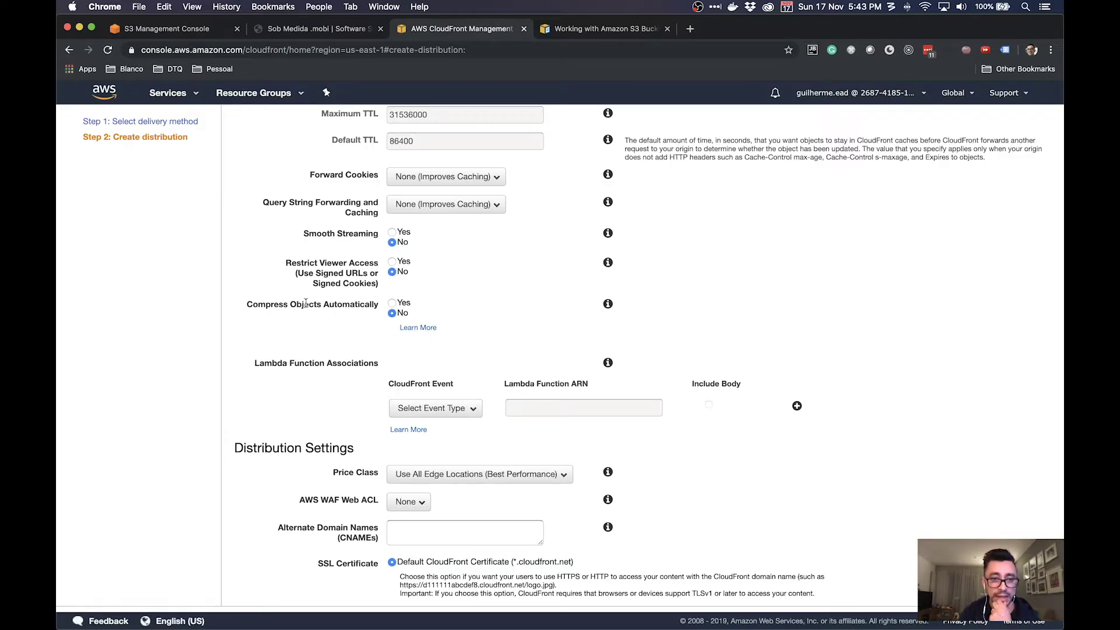
{"action": "left_click", "coordinate": [394, 303]}
{"action": "left_click", "coordinate": [608, 304]}
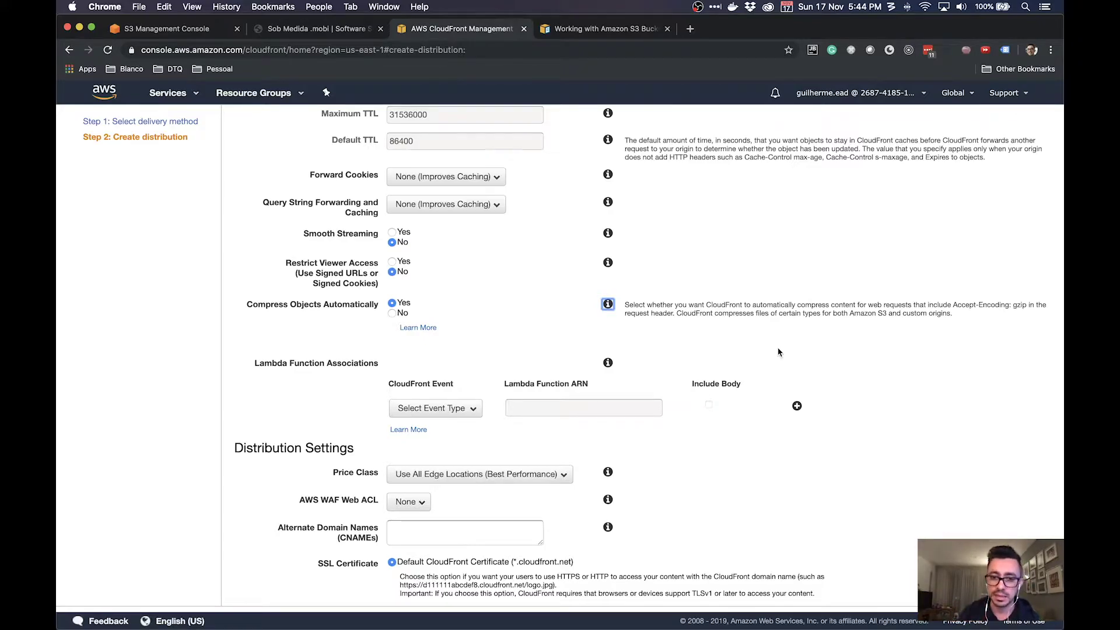
Step: Examine the Lambda Function Associations section of the cache behavior, highlighting its label
{"action": "scroll", "coordinate": [836, 446], "scroll_direction": "down", "scroll_amount": 1}
{"action": "scroll", "coordinate": [837, 447], "scroll_direction": "down", "scroll_amount": 3}
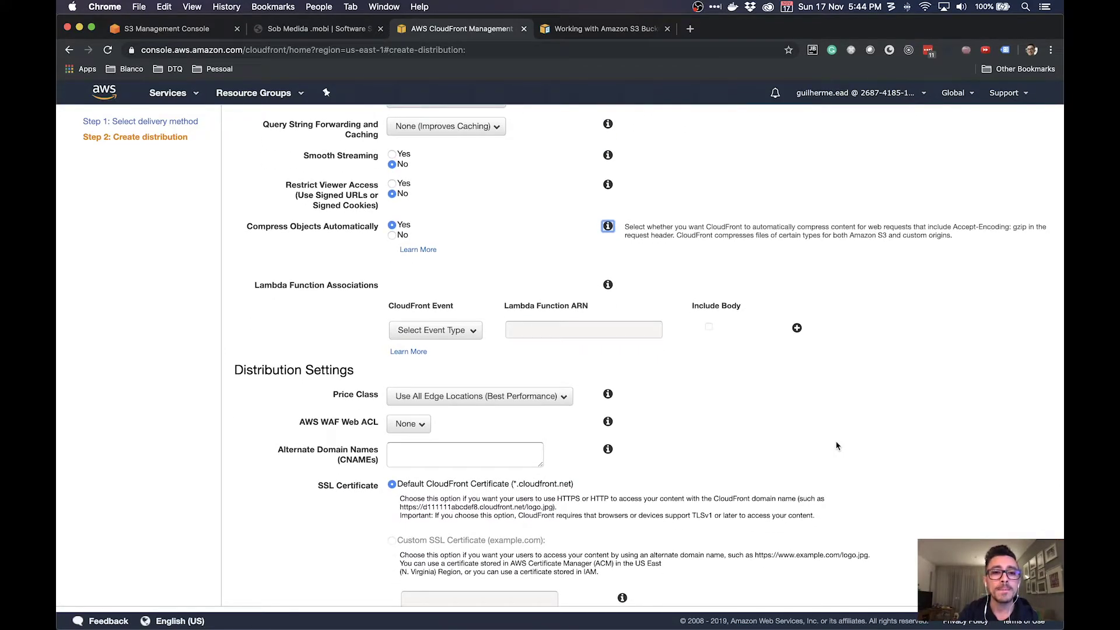
{"action": "double_click", "coordinate": [313, 283]}
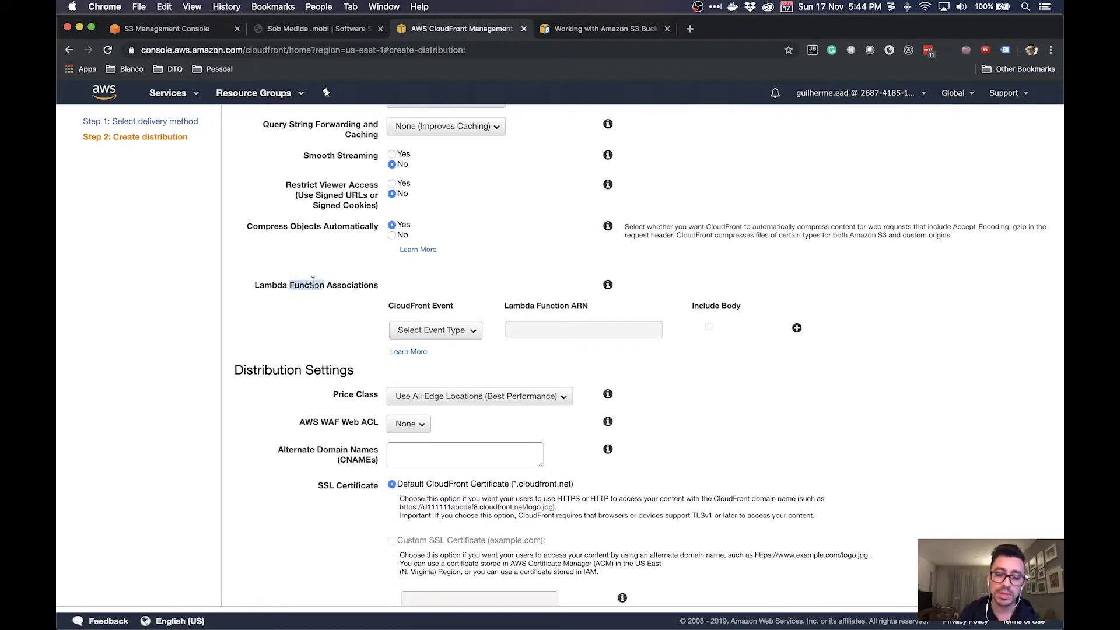
{"action": "left_click", "coordinate": [313, 283]}
{"action": "triple_click", "coordinate": [283, 283]}
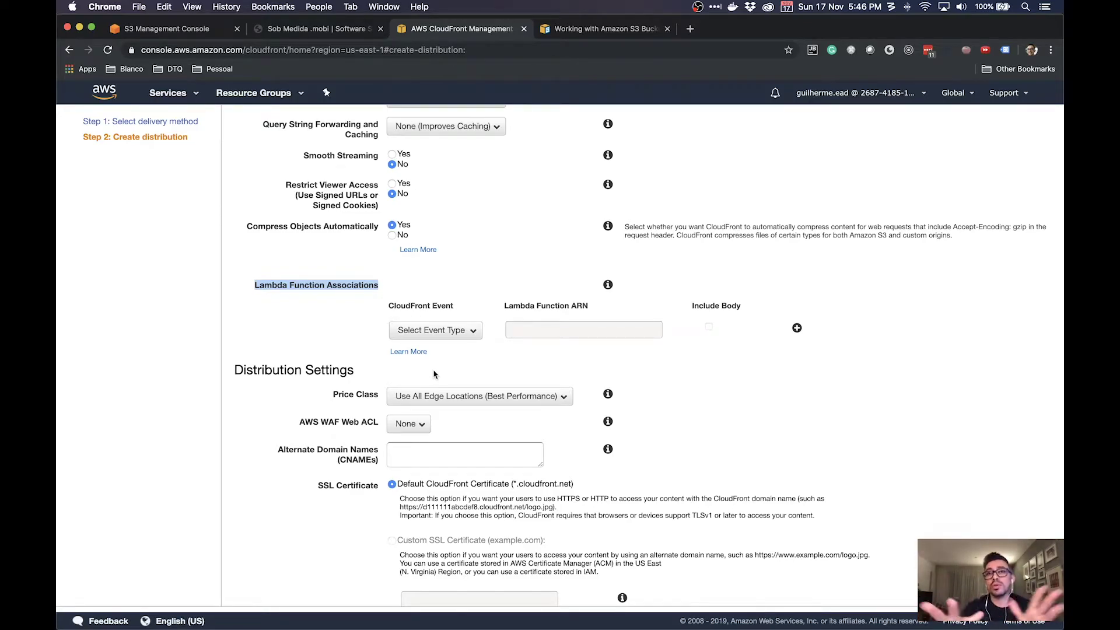
Step: Review the Price Class options, keeping Use All Edge Locations (Best Performance), and check the AWS WAF Web ACL choices
{"action": "scroll", "coordinate": [756, 396], "scroll_direction": "down", "scroll_amount": 3}
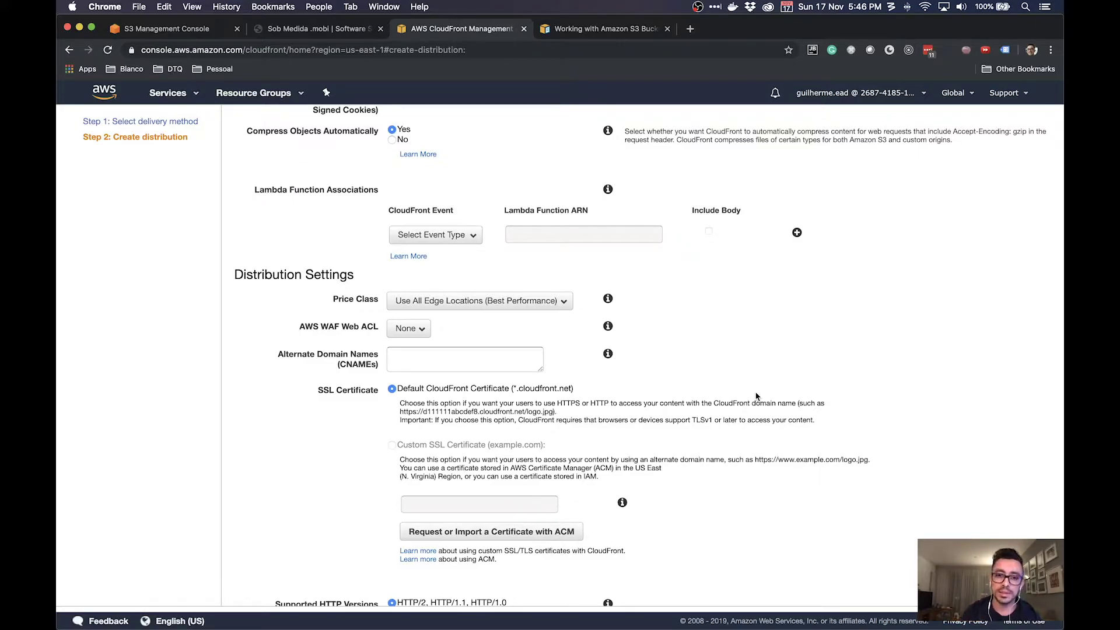
{"action": "scroll", "coordinate": [756, 396], "scroll_direction": "down", "scroll_amount": 5}
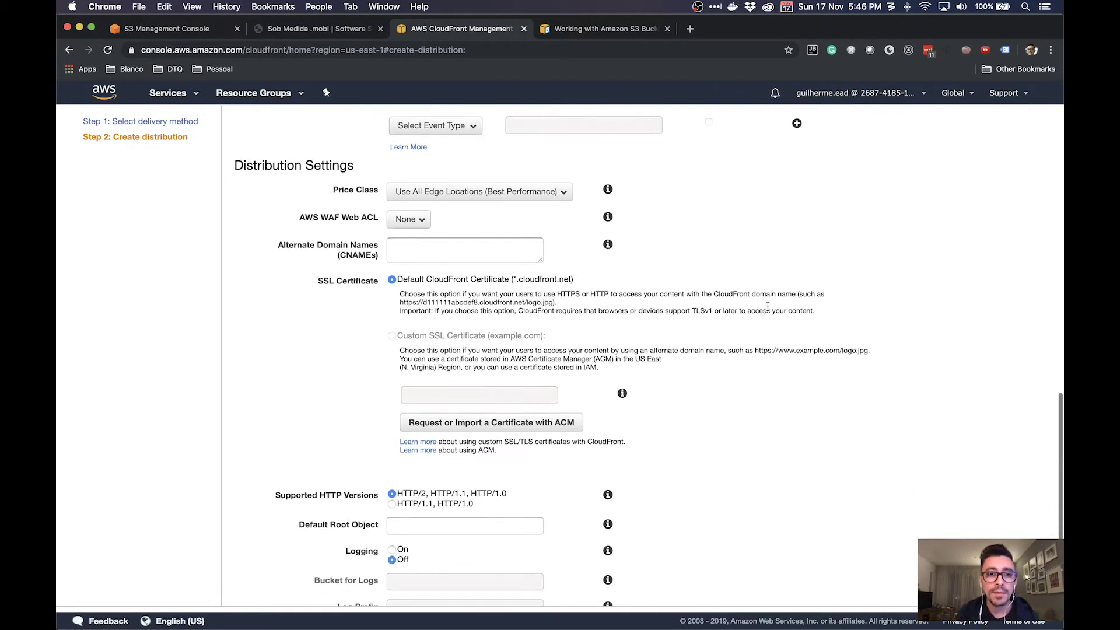
{"action": "left_click", "coordinate": [564, 195]}
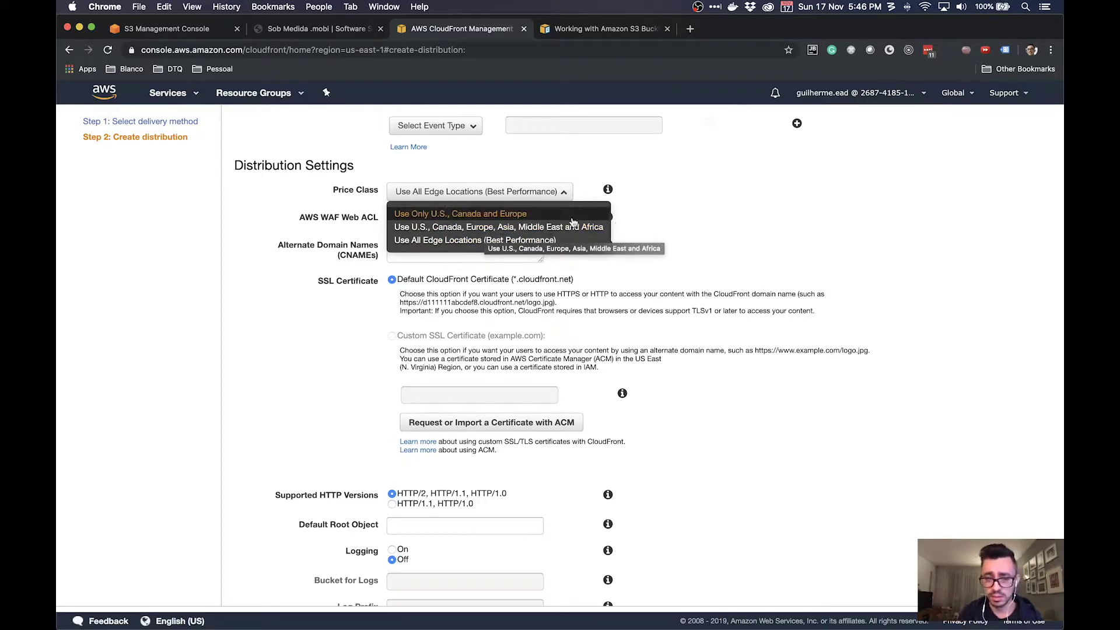
{"action": "left_click", "coordinate": [586, 241]}
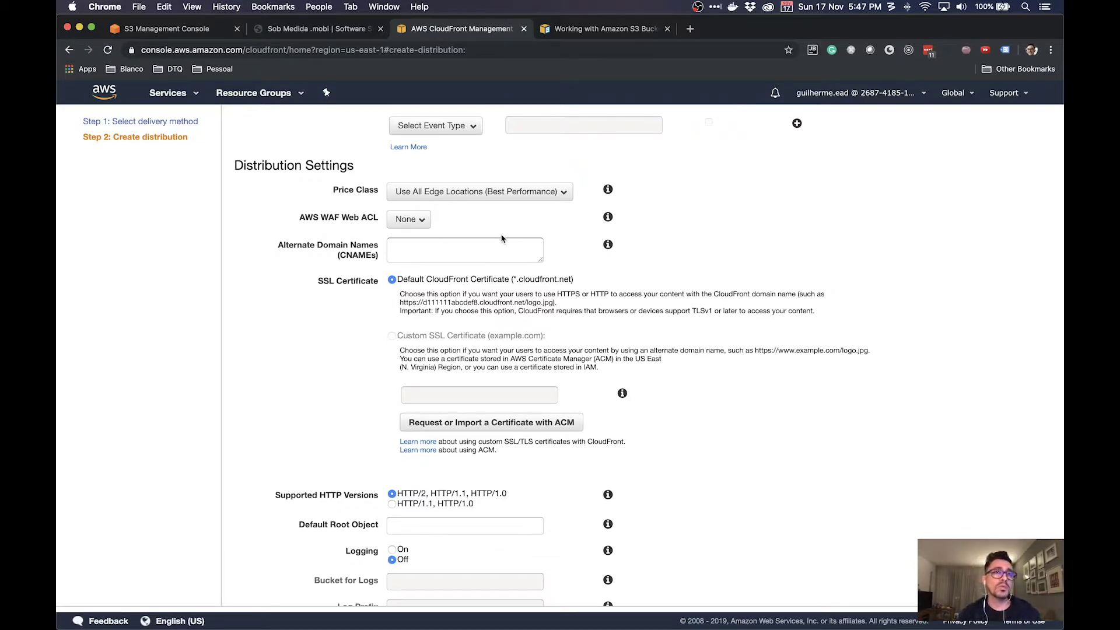
{"action": "left_click", "coordinate": [405, 221]}
{"action": "left_click", "coordinate": [487, 217]}
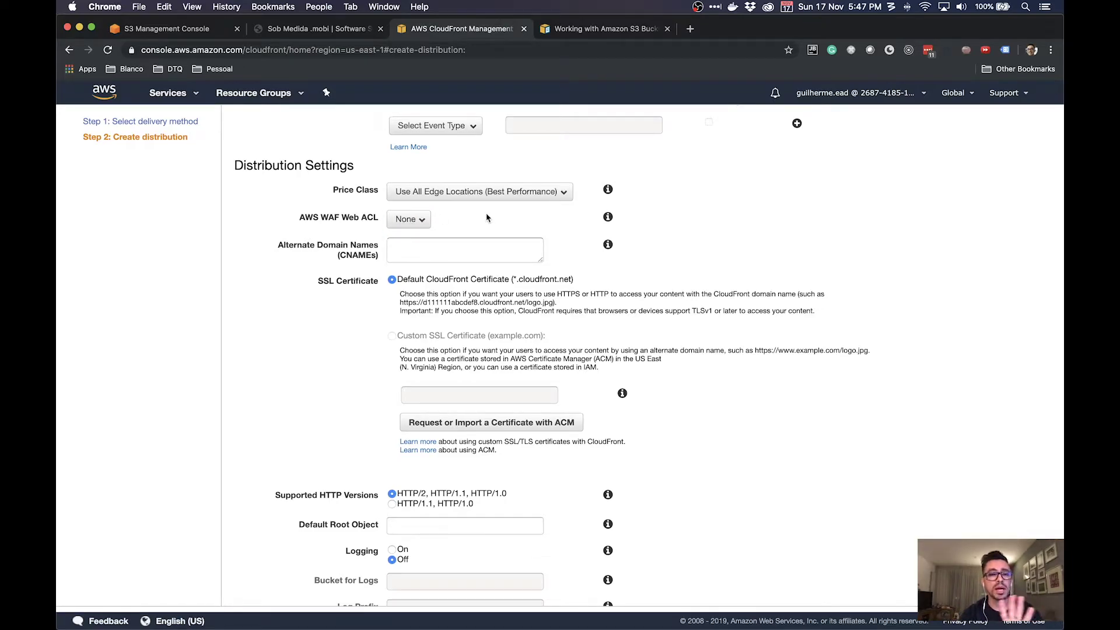
Step: Open the Sob Medida website in a new browser tab and return to the CloudFront distribution form
{"action": "left_click", "coordinate": [477, 250]}
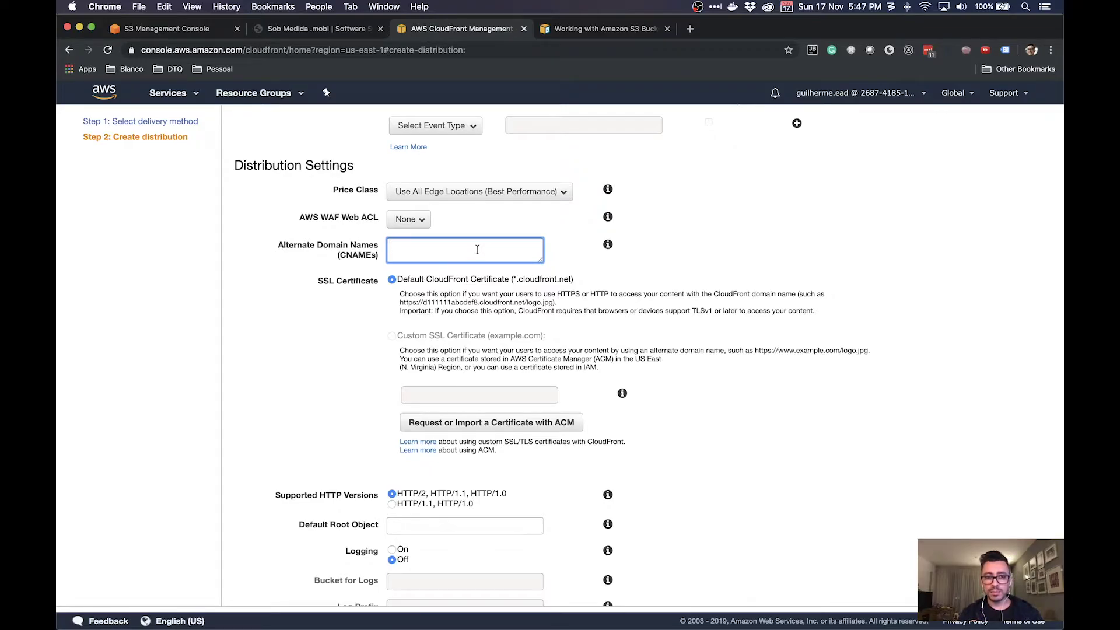
{"action": "left_click", "coordinate": [688, 30]}
{"action": "type", "text": "sobm"}
{"action": "key", "text": "Return"}
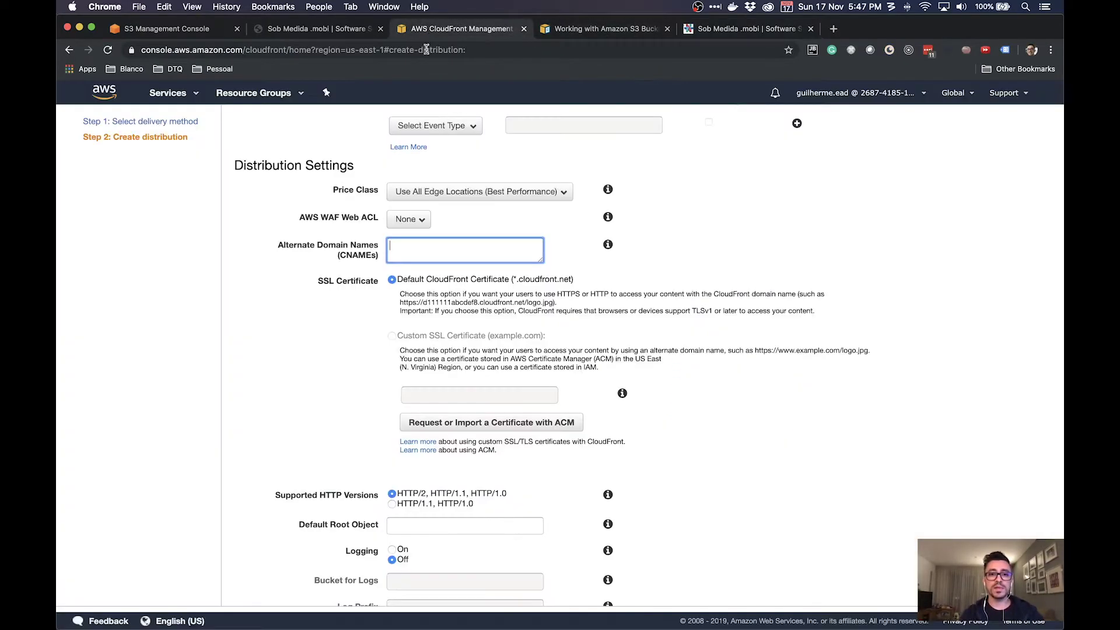
{"action": "left_click", "coordinate": [423, 32]}
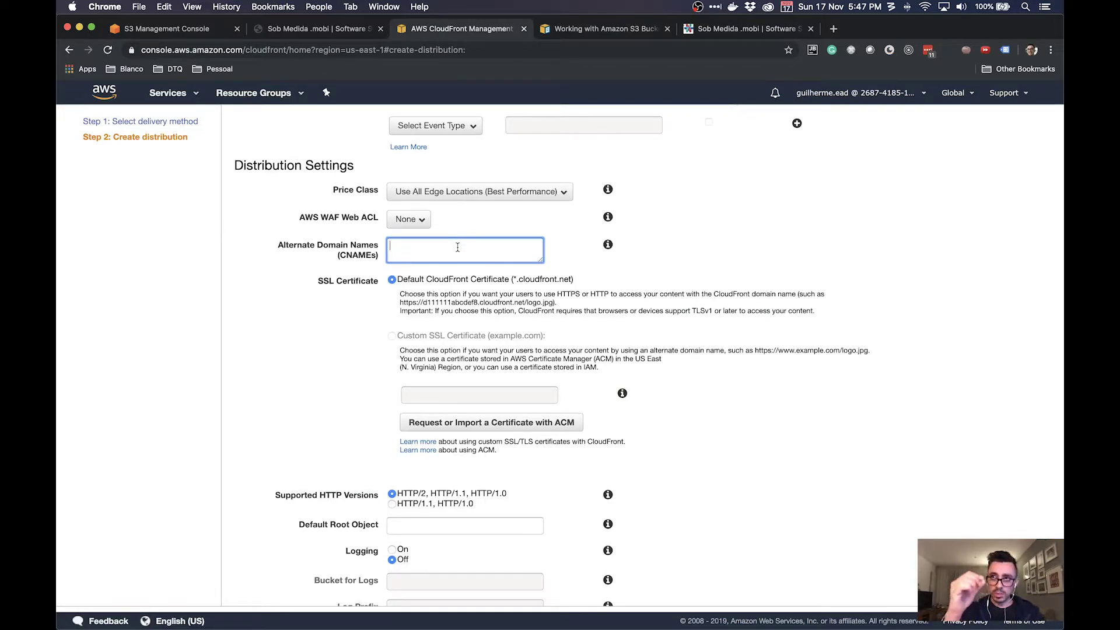
{"action": "type", "text": "www.s"}
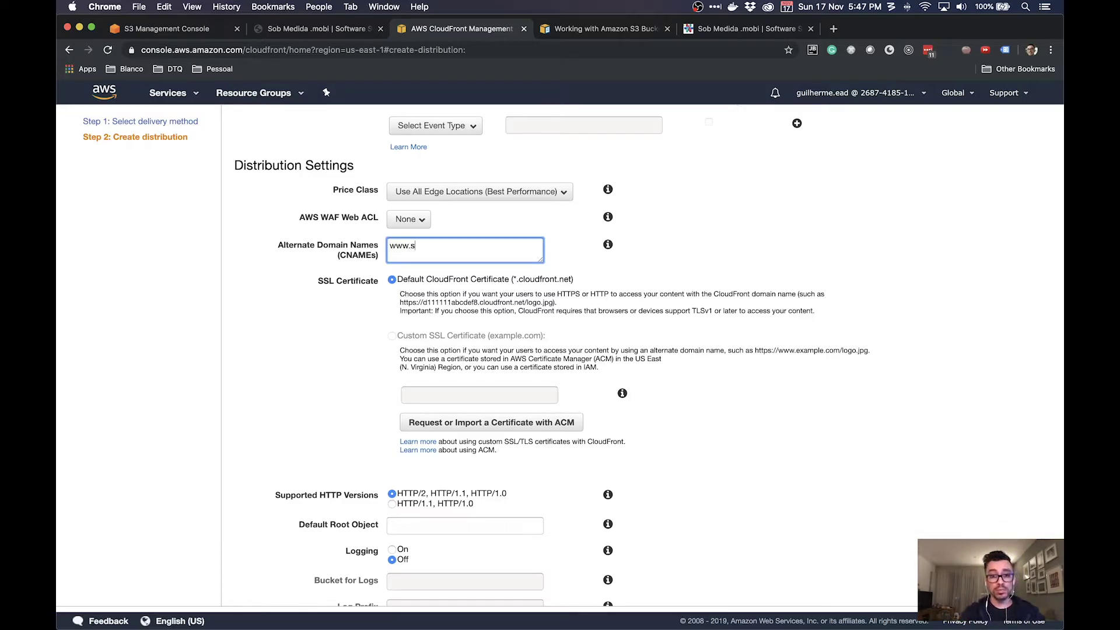
{"action": "type", "text": "obmedida.mobi"}
{"action": "key", "text": "Return"}
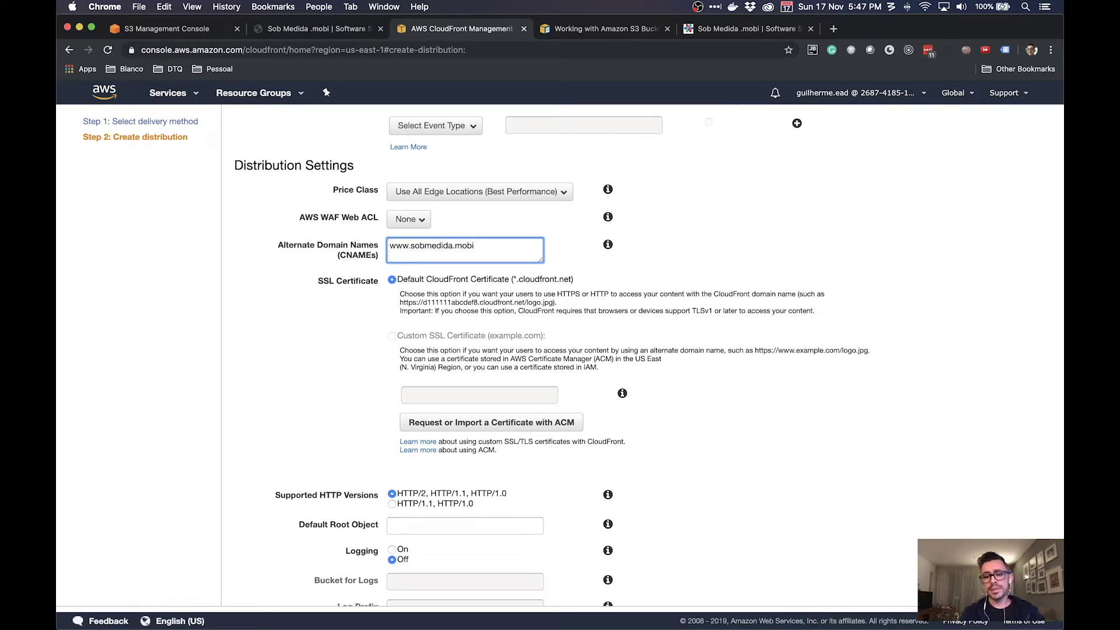
{"action": "type", "text": "site."}
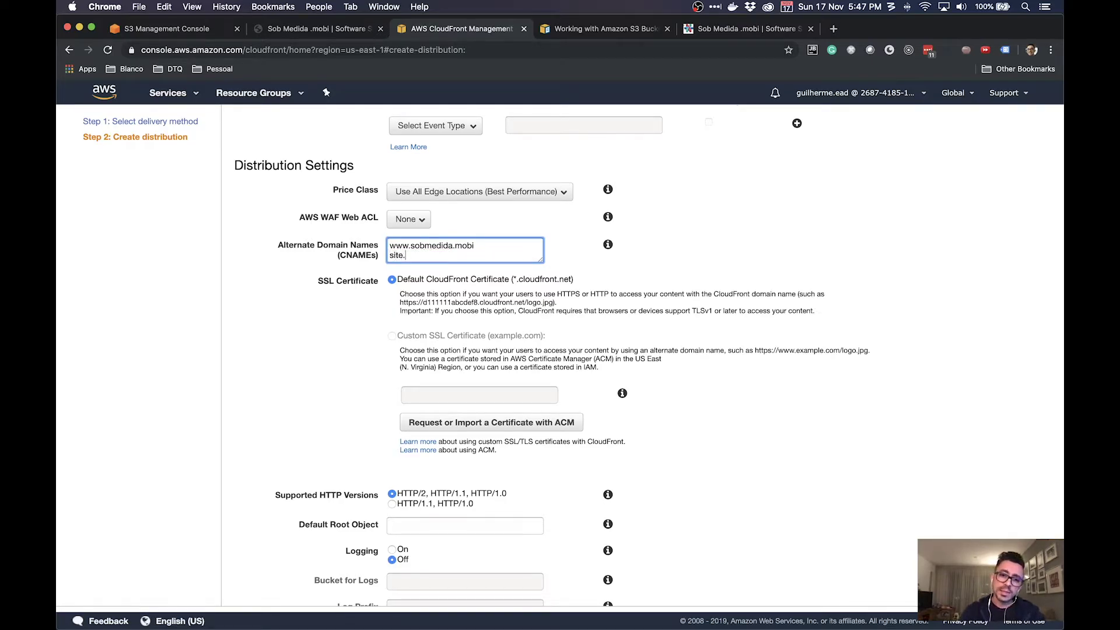
{"action": "type", "text": "sobmedida.mobi"}
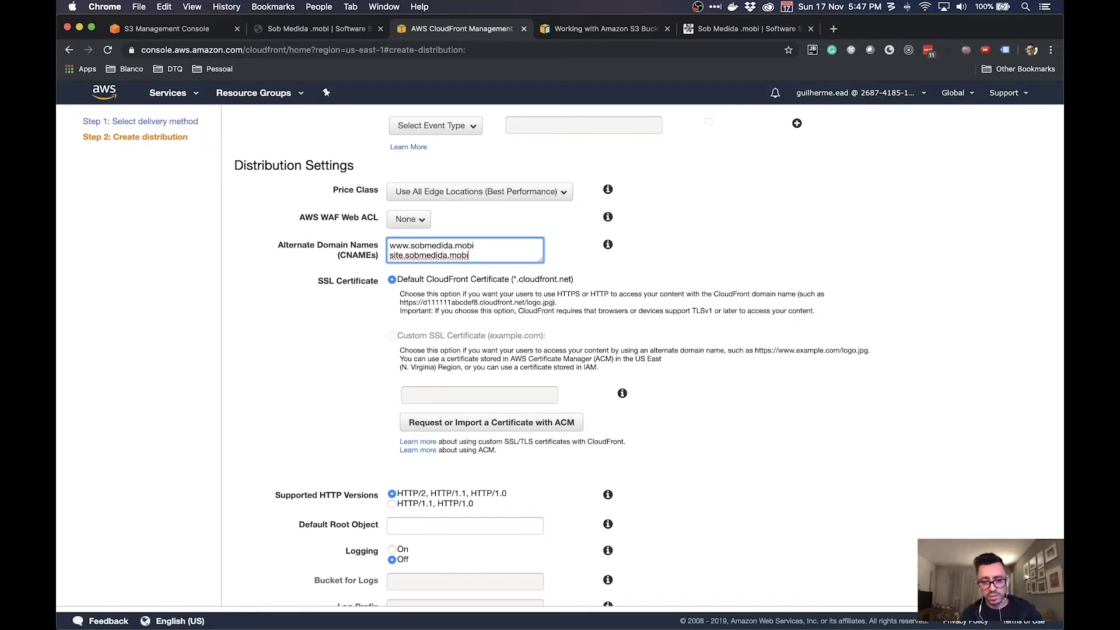
{"action": "key", "text": "Return"}
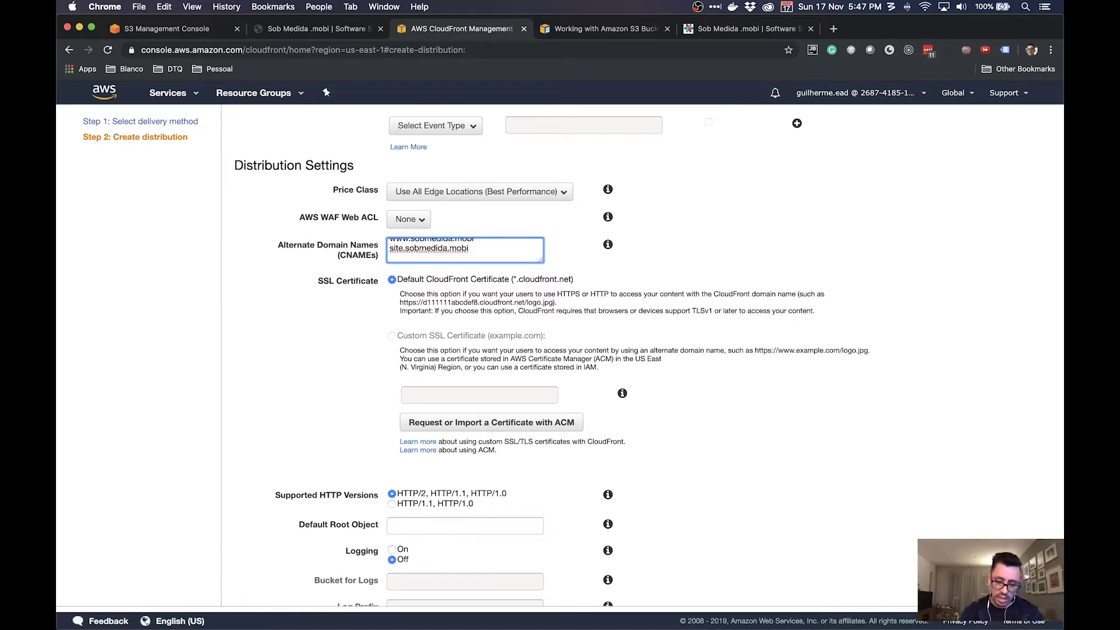
{"action": "type", "text": "qualq"}
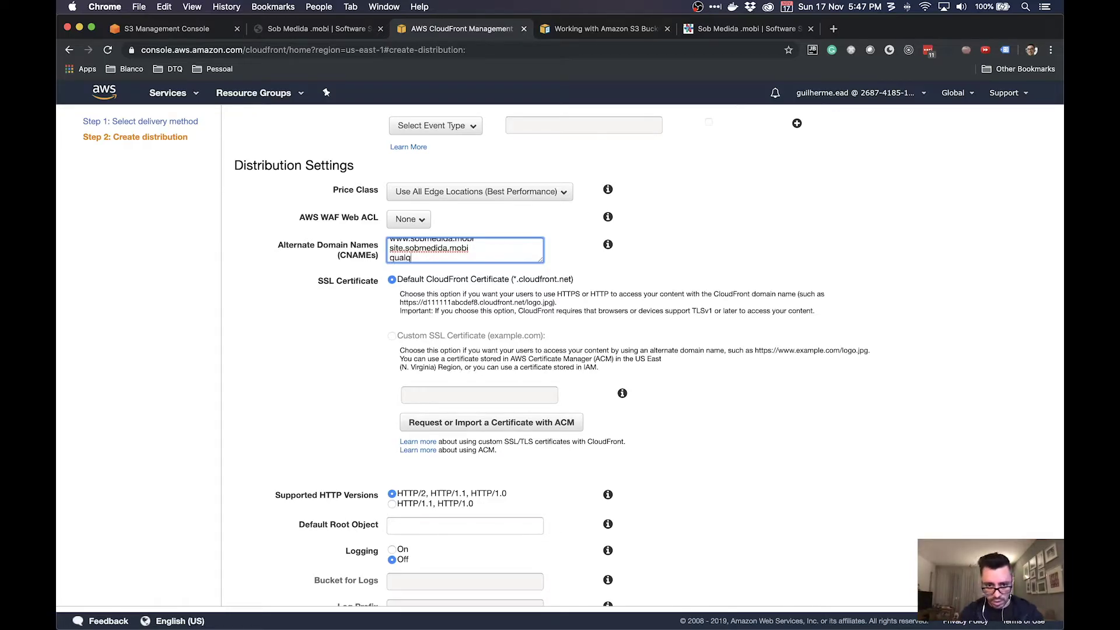
{"action": "type", "text": "uercoisa.sobme"}
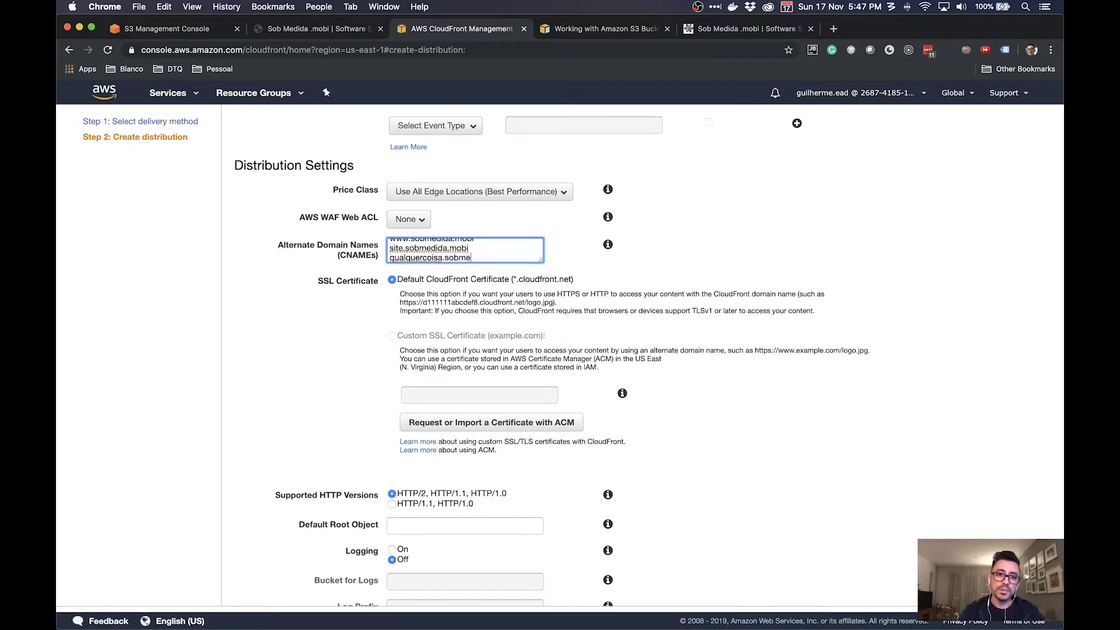
{"action": "type", "text": "dida.mobi"}
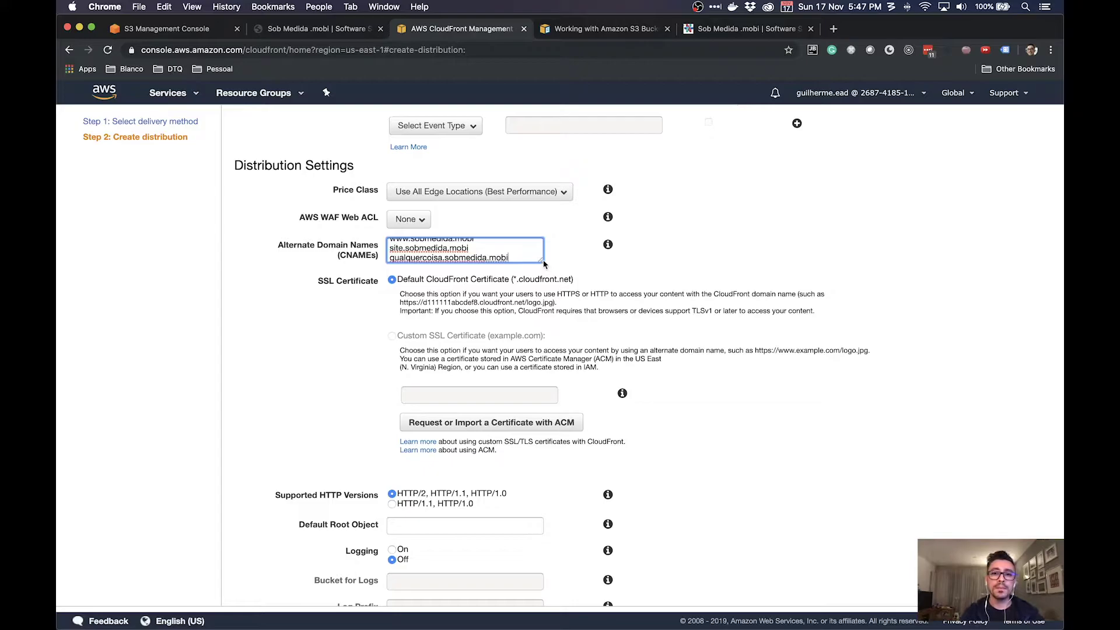
Step: Enlarge the Alternate Domain Names text box to show every entry and highlight the example domain names
{"action": "left_click_drag", "start_coordinate": [541, 263], "coordinate": [542, 326]}
{"action": "key", "text": "shift+alt+Left"}
{"action": "key", "text": "shift+alt+Left"}
{"action": "key", "text": "shift+alt+Left"}
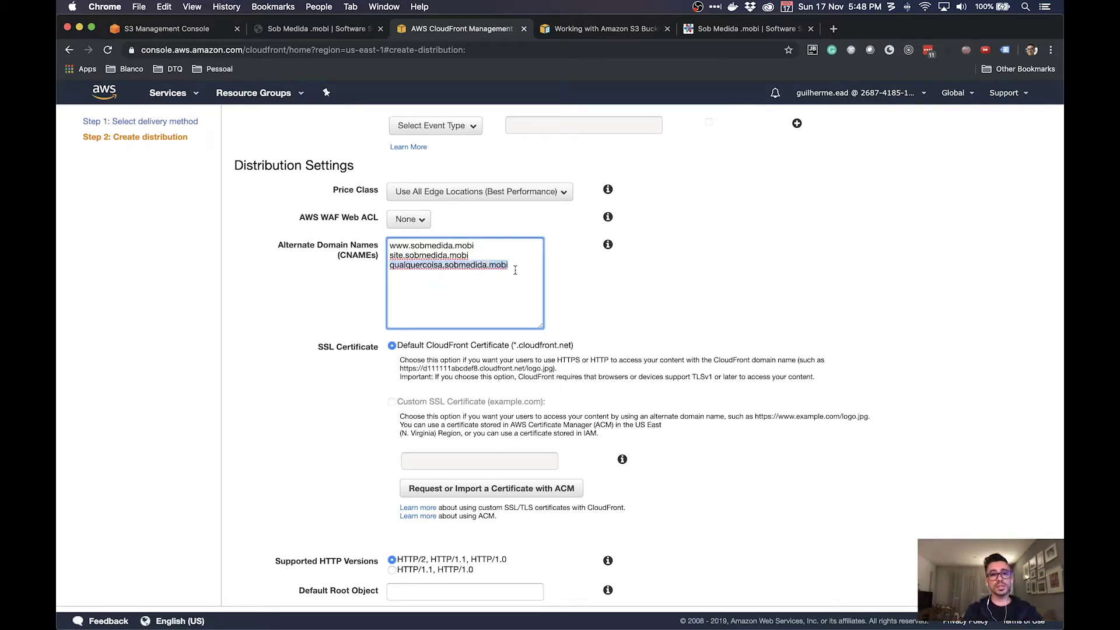
{"action": "left_click", "coordinate": [494, 251]}
{"action": "double_click", "coordinate": [394, 245]}
{"action": "triple_click", "coordinate": [522, 301]}
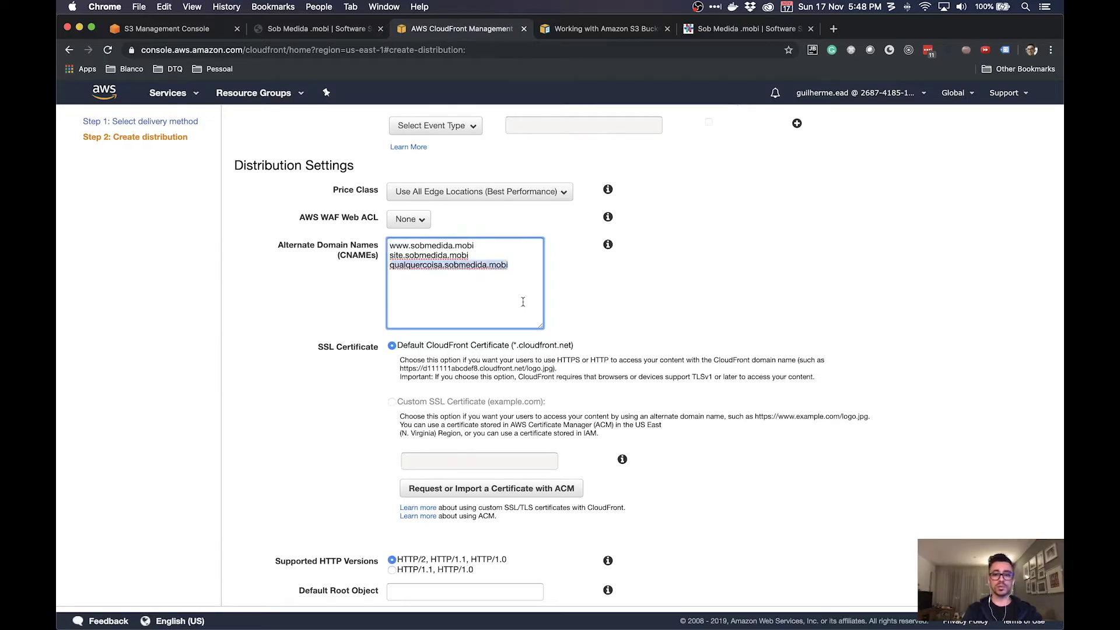
Step: Clear all the example entries from the Alternate Domain Names (CNAMEs) box
{"action": "left_click", "coordinate": [521, 281]}
{"action": "key", "text": "super+a"}
{"action": "key", "text": "BackSpace"}
Step: Examine the SSL Certificate options, highlighting the label, and look over the Supported HTTP Versions
{"action": "scroll", "coordinate": [734, 303], "scroll_direction": "down", "scroll_amount": 3}
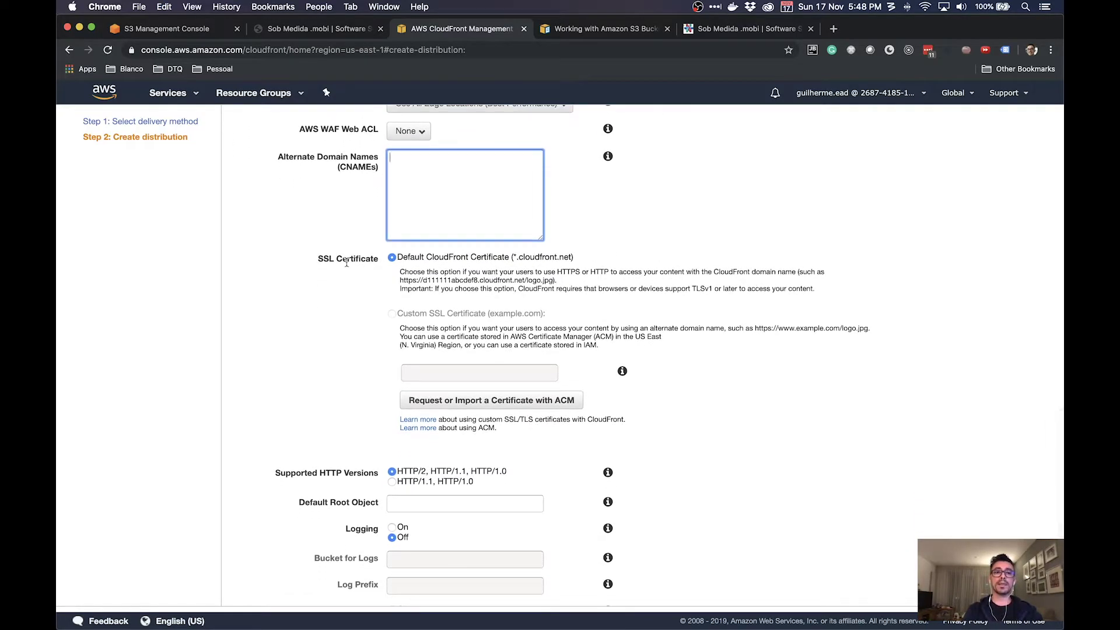
{"action": "double_click", "coordinate": [325, 258]}
{"action": "scroll", "coordinate": [385, 327], "scroll_direction": "down", "scroll_amount": 1}
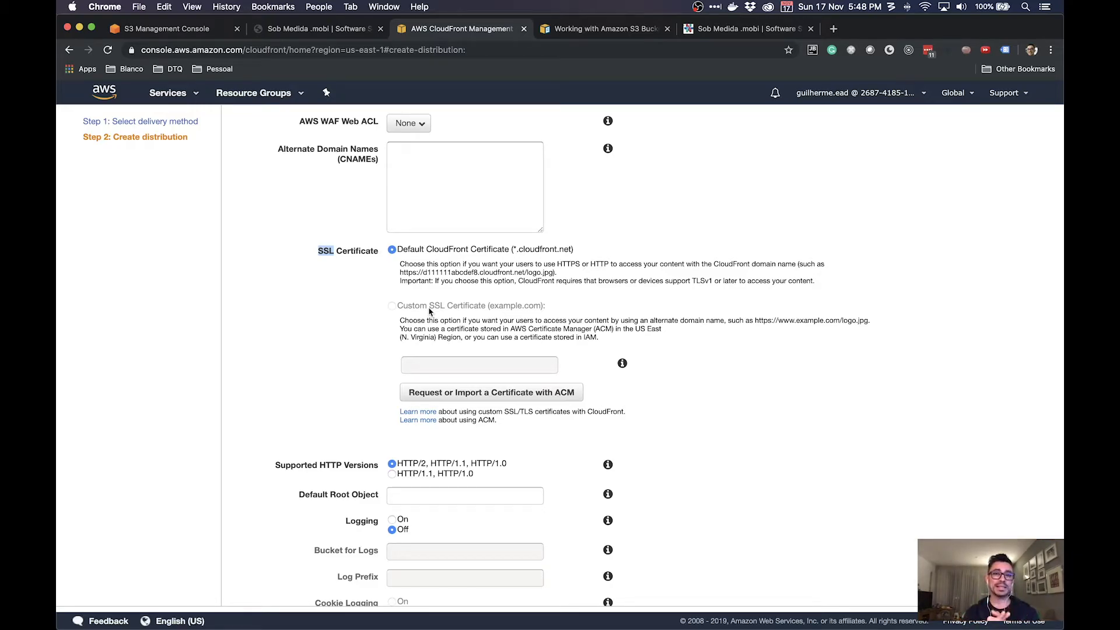
{"action": "scroll", "coordinate": [430, 311], "scroll_direction": "down", "scroll_amount": 5}
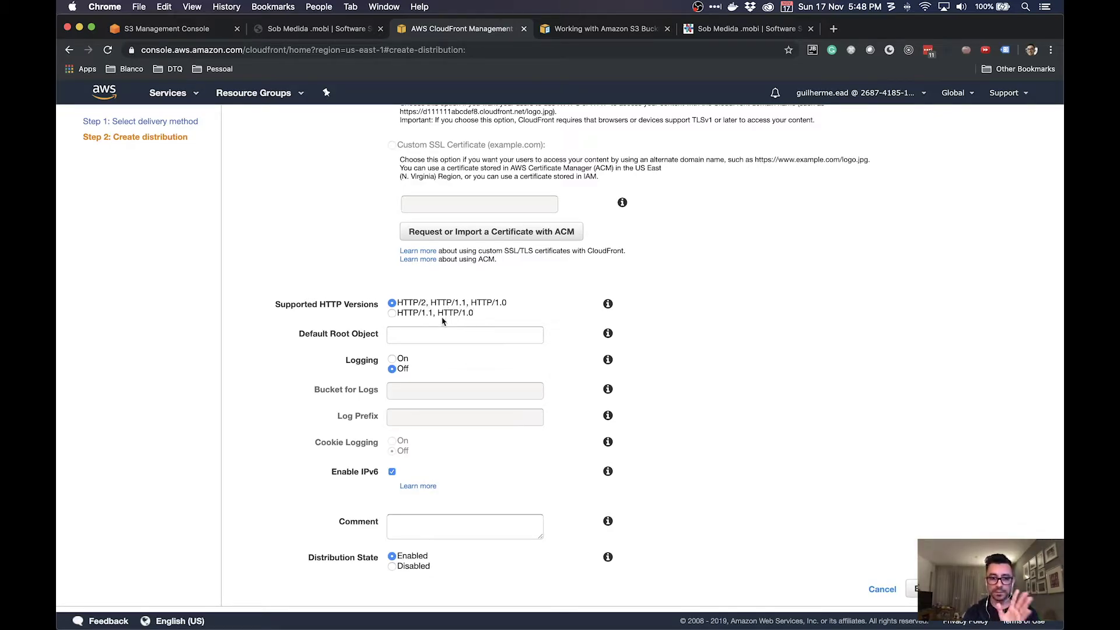
Step: Read the Default Root Object help note and set the default root object to index.html
{"action": "left_click", "coordinate": [417, 334]}
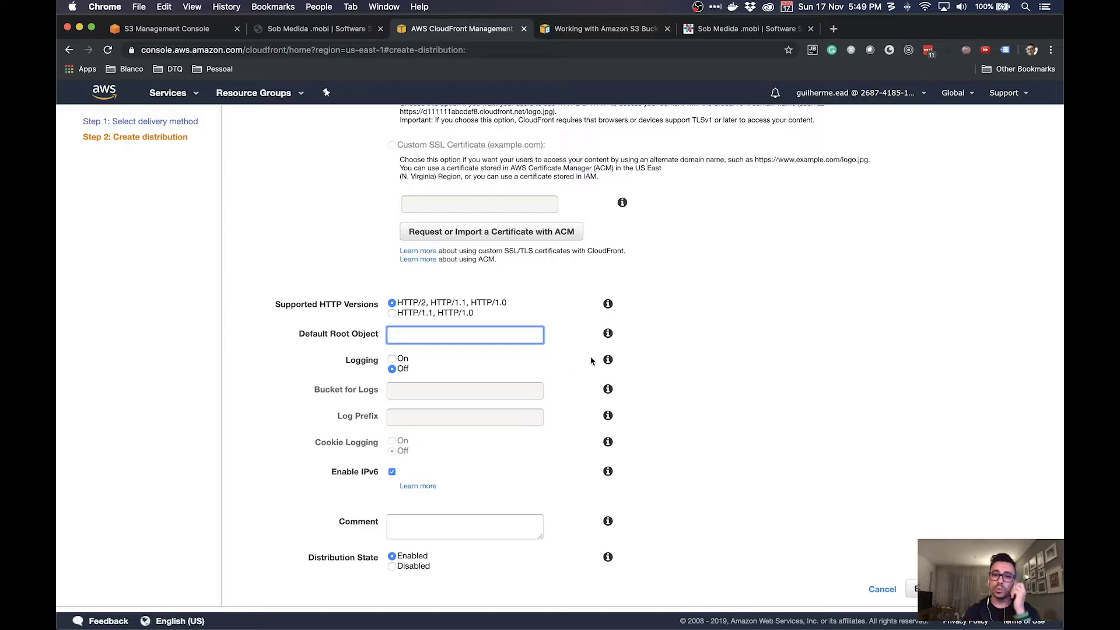
{"action": "left_click", "coordinate": [608, 334]}
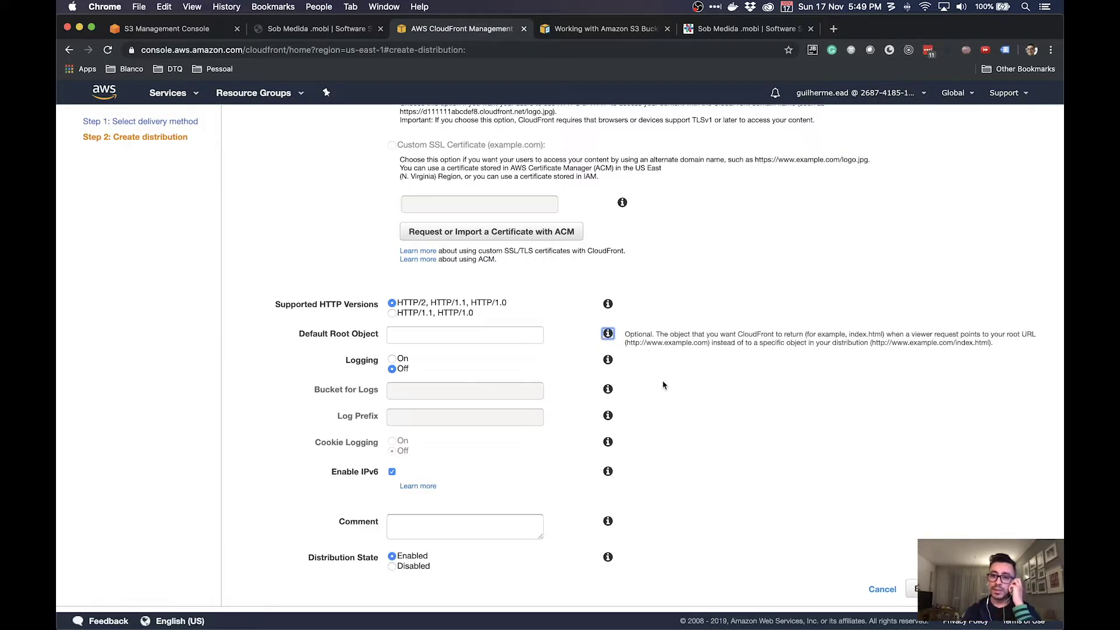
{"action": "left_click", "coordinate": [472, 331]}
{"action": "type", "text": "index.htm,l"}
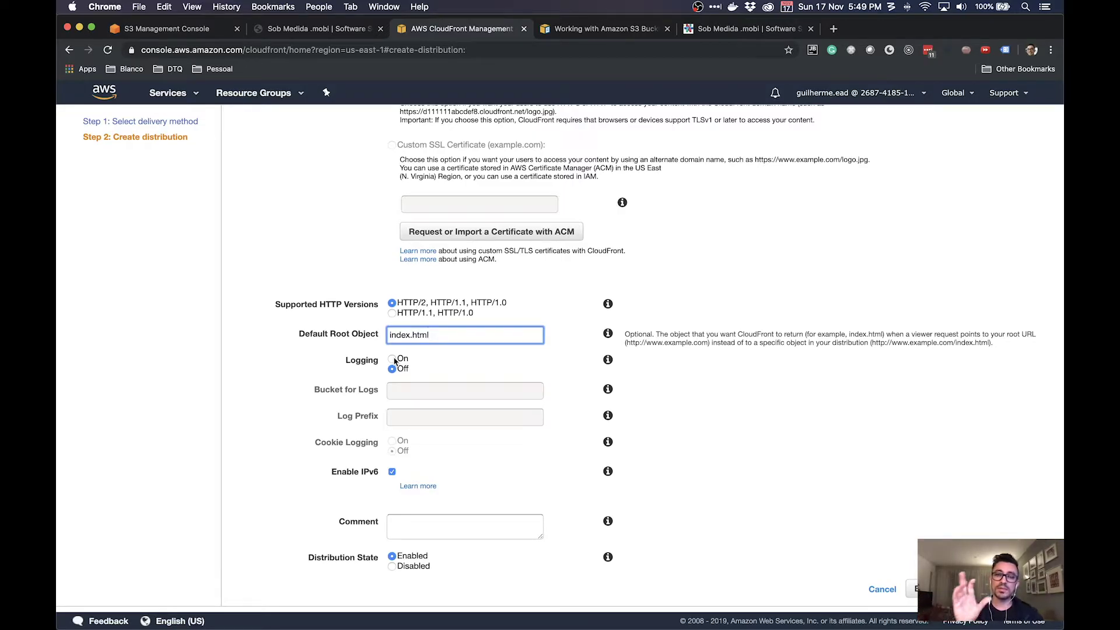
Step: Turn Logging on to look at its options, switch it back off, and leave the Comment box empty
{"action": "left_click", "coordinate": [394, 360]}
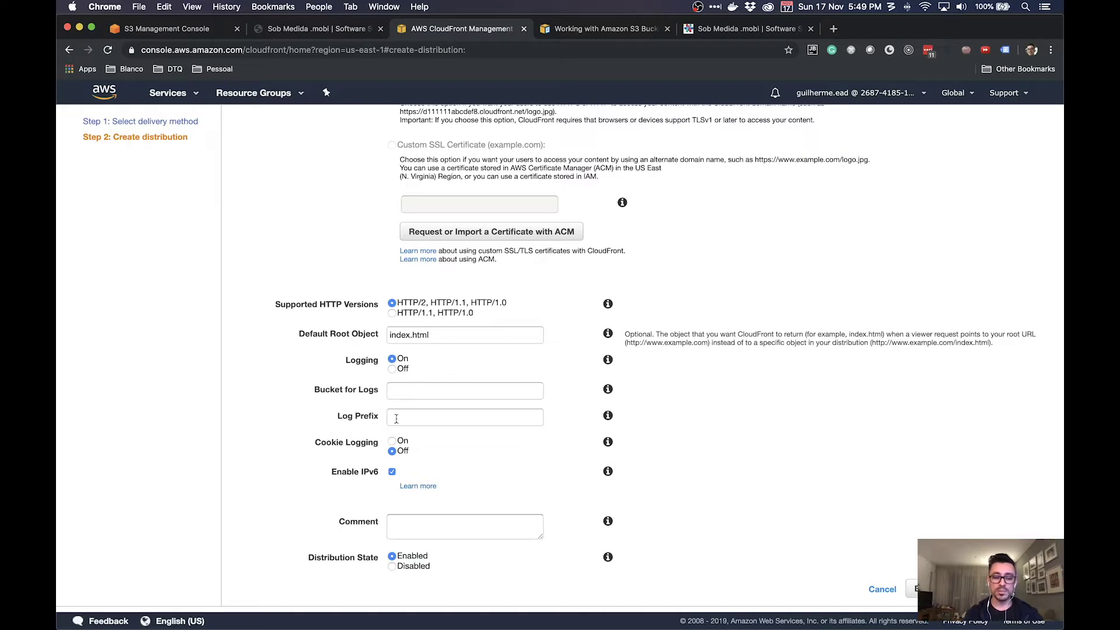
{"action": "left_click", "coordinate": [402, 369]}
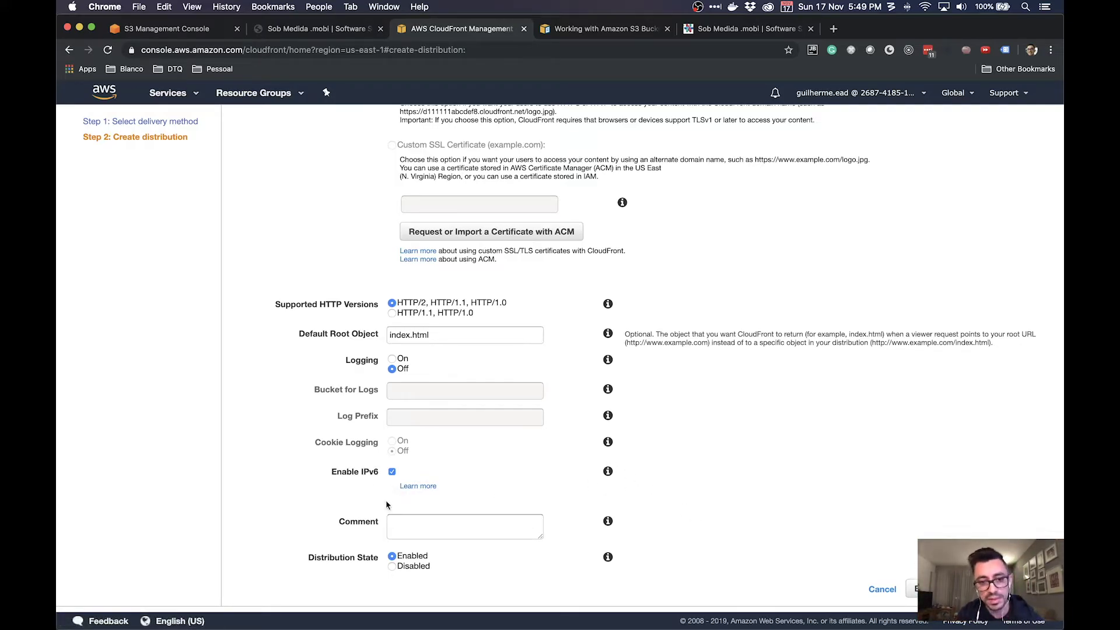
{"action": "left_click", "coordinate": [478, 525]}
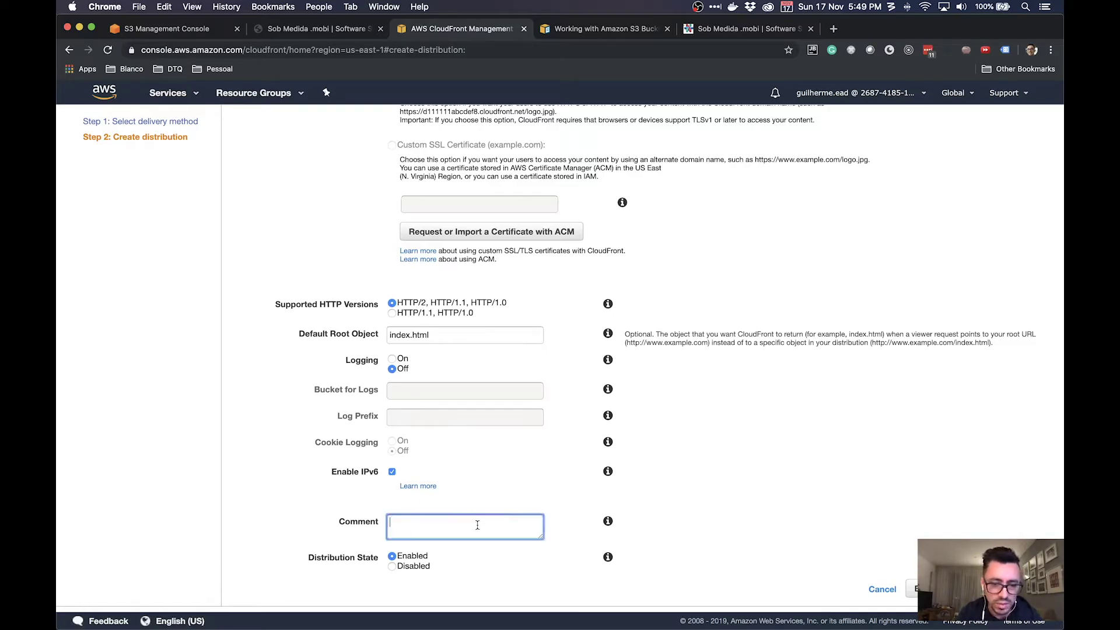
{"action": "left_click", "coordinate": [677, 506]}
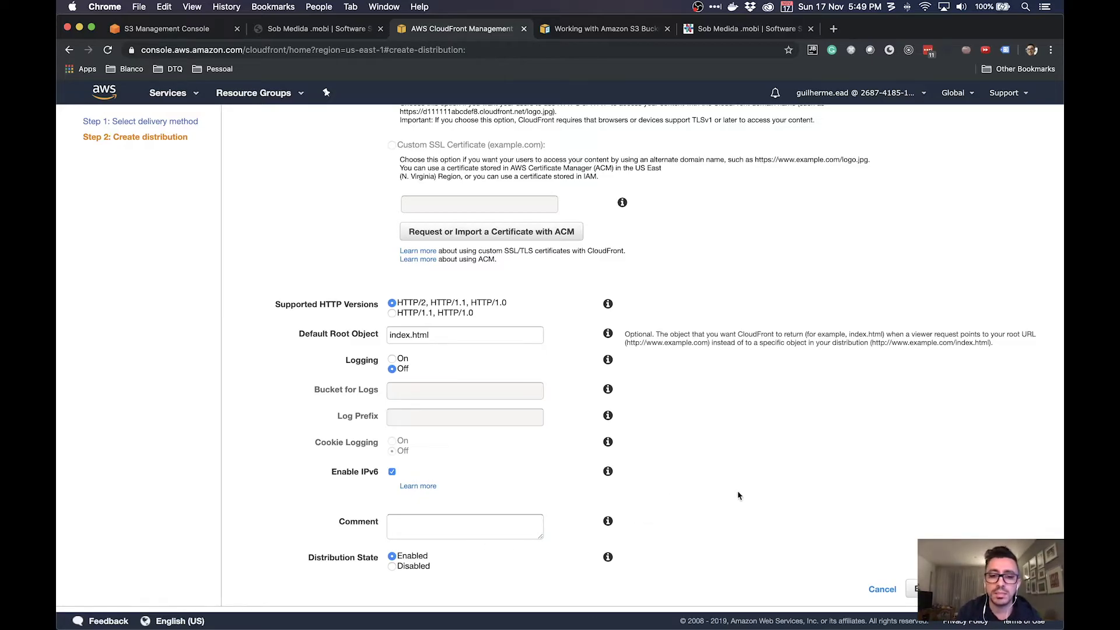
Step: Create the distribution with the configured settings and open the list of CloudFront distributions
{"action": "scroll", "coordinate": [747, 507], "scroll_direction": "up", "scroll_amount": 1}
{"action": "scroll", "coordinate": [747, 507], "scroll_direction": "down", "scroll_amount": 1}
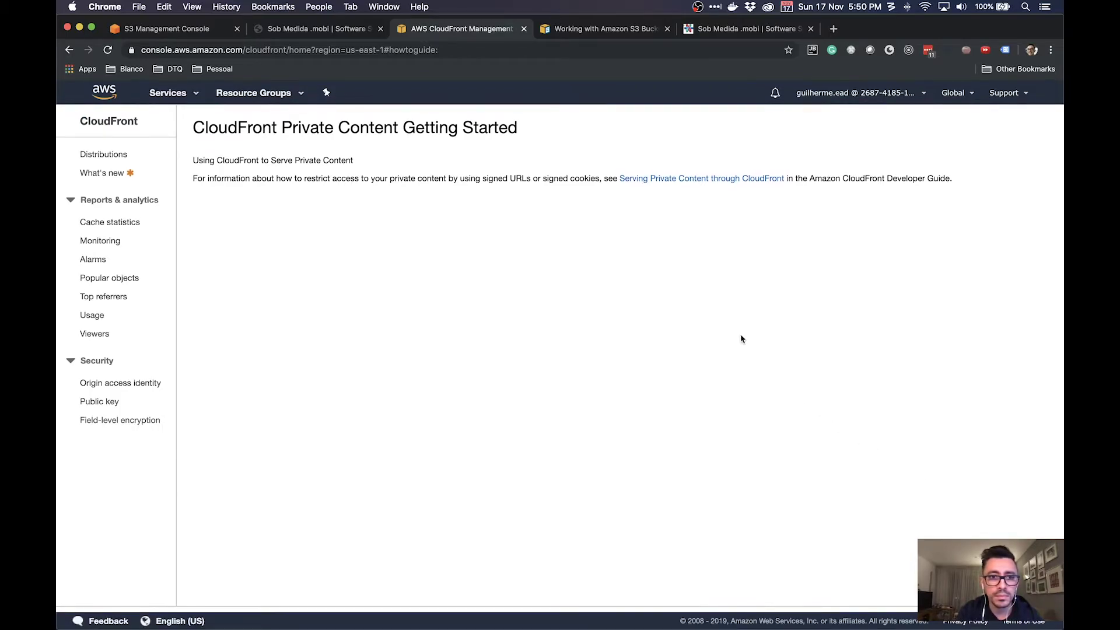
{"action": "left_click", "coordinate": [112, 154]}
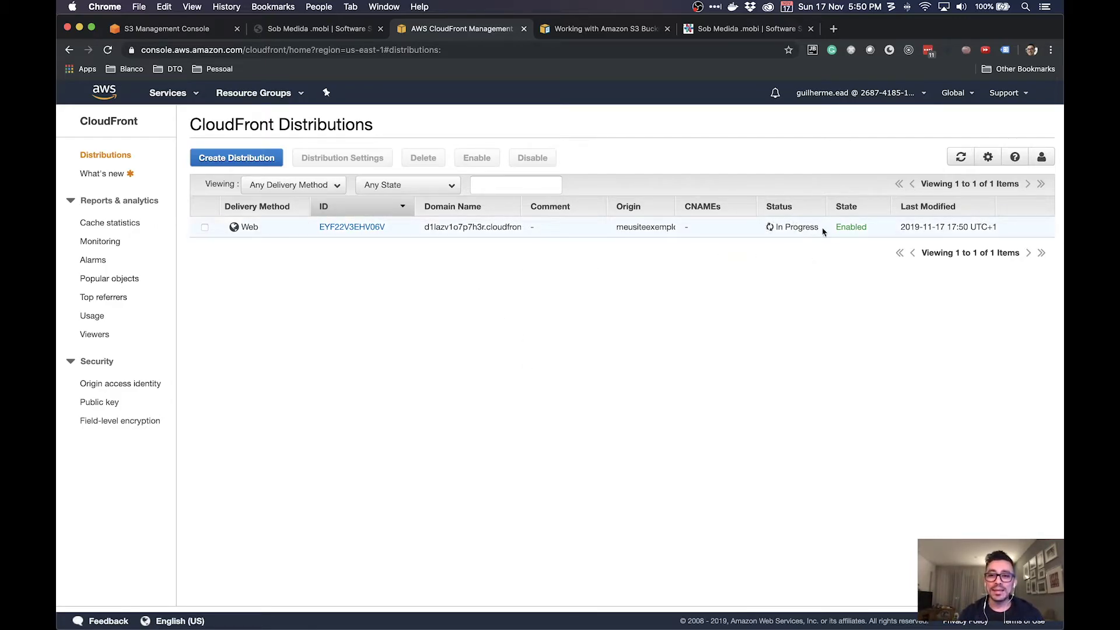
Step: Highlight the new distribution's status, widen the Domain Name column and highlight the full CloudFront domain name
{"action": "triple_click", "coordinate": [764, 232]}
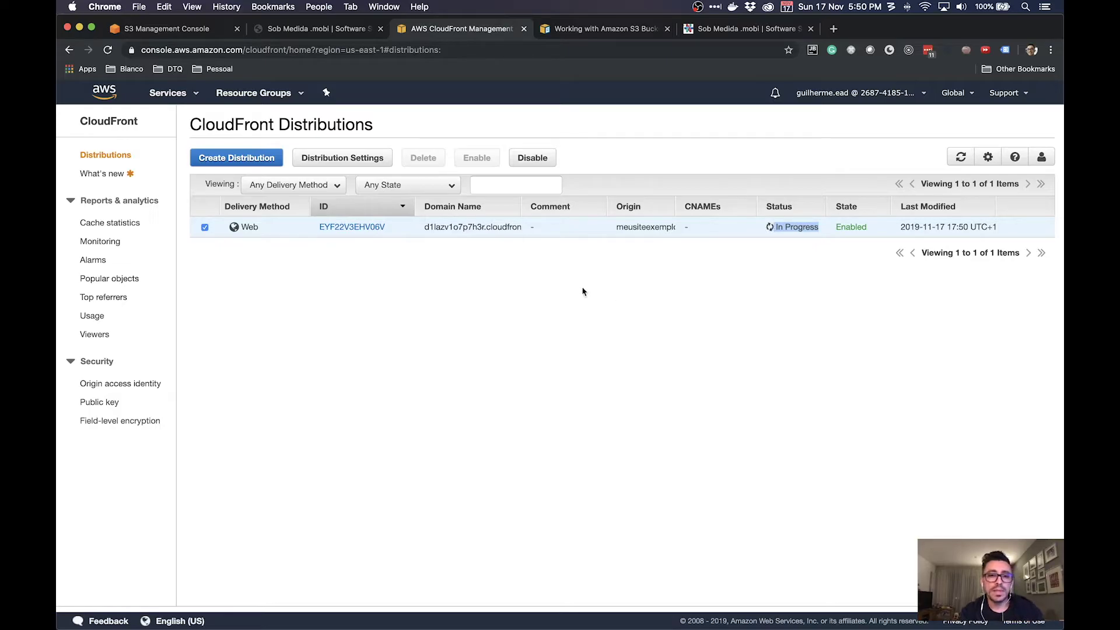
{"action": "left_click", "coordinate": [521, 213]}
{"action": "left_click", "coordinate": [522, 210]}
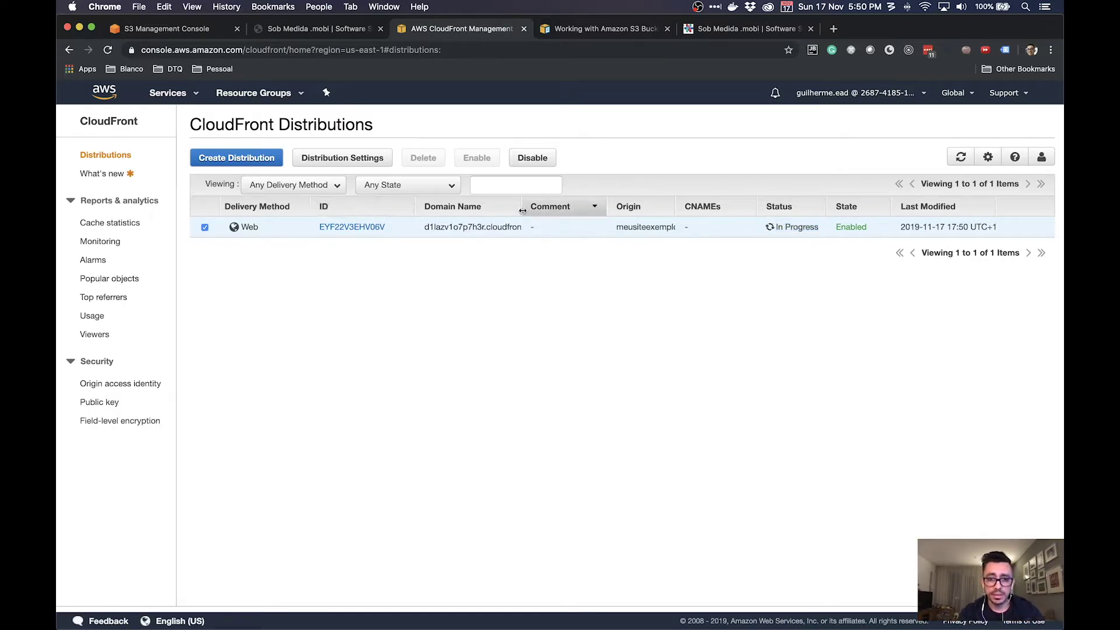
{"action": "left_click_drag", "start_coordinate": [521, 210], "coordinate": [620, 229]}
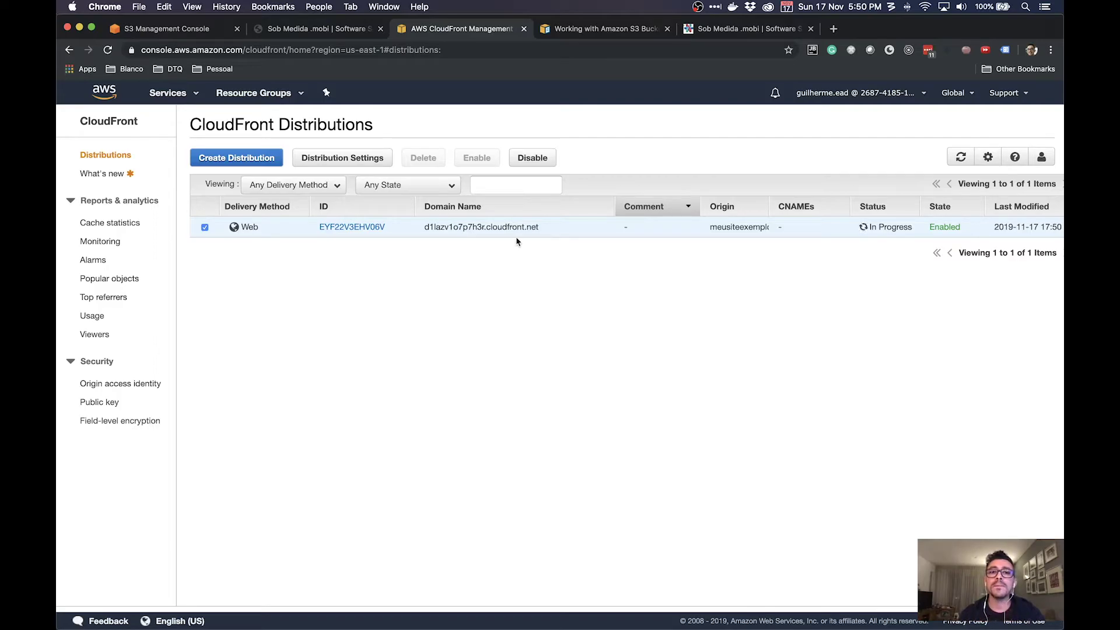
{"action": "left_click_drag", "start_coordinate": [540, 230], "coordinate": [425, 230]}
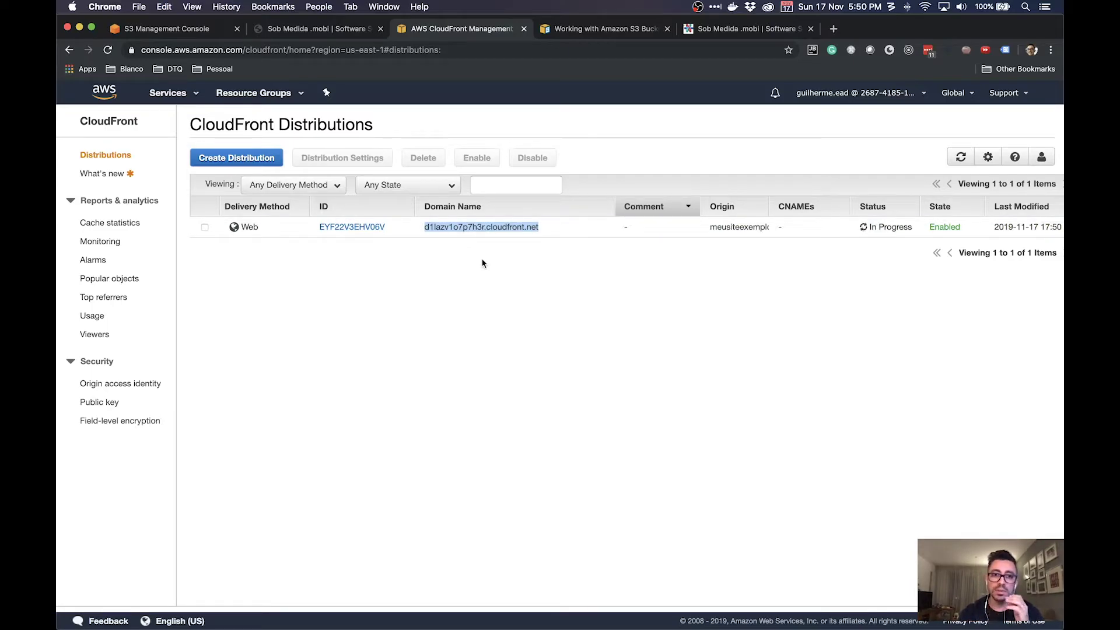
Step: Check the S3-hosted site's address in its browser tab, and widen the Origin column in the distributions list to read the origin
{"action": "left_click", "coordinate": [319, 29]}
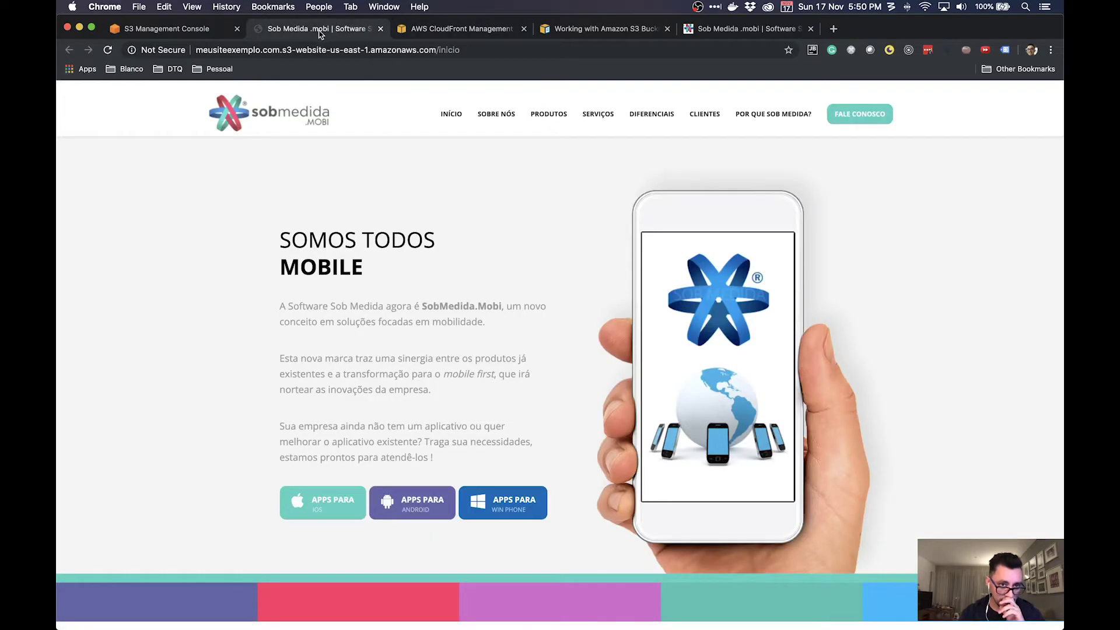
{"action": "left_click", "coordinate": [322, 50]}
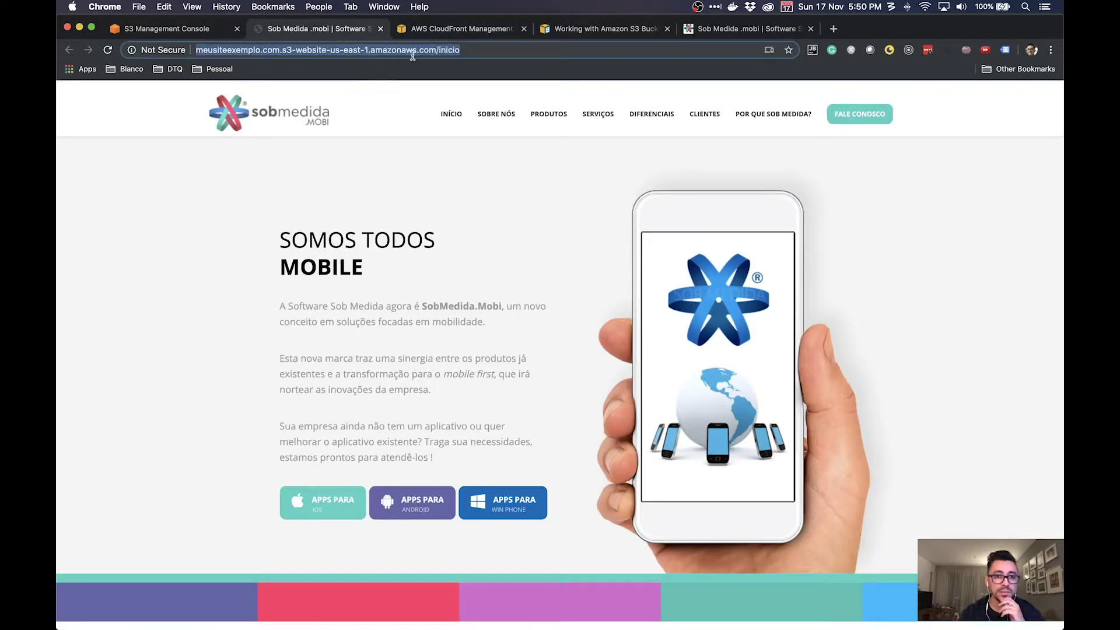
{"action": "left_click", "coordinate": [447, 30]}
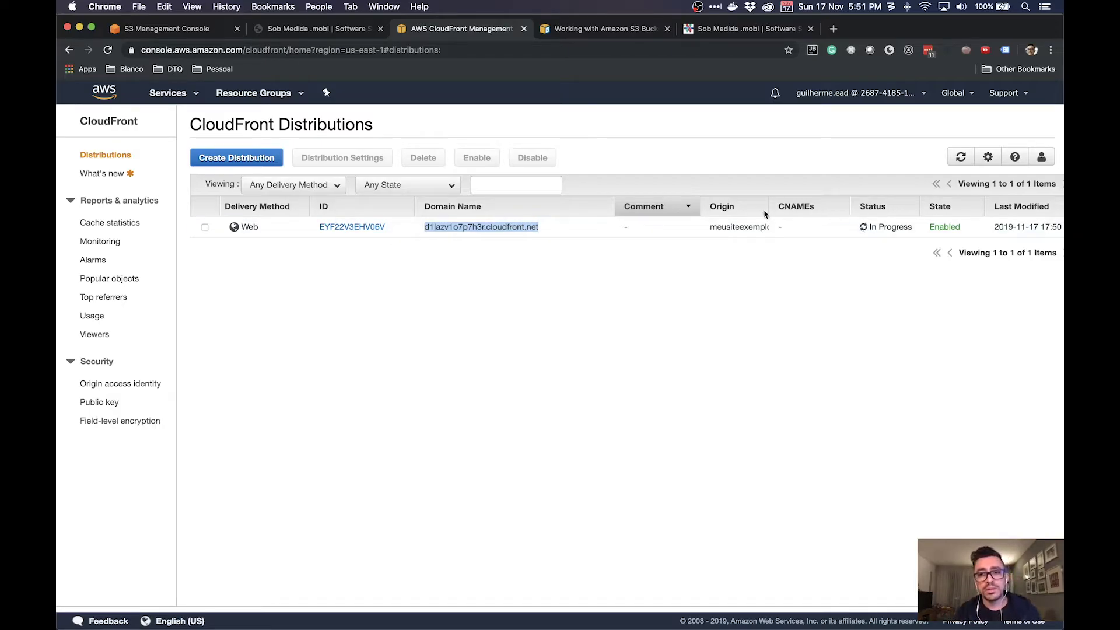
{"action": "left_click_drag", "start_coordinate": [770, 210], "coordinate": [845, 211]}
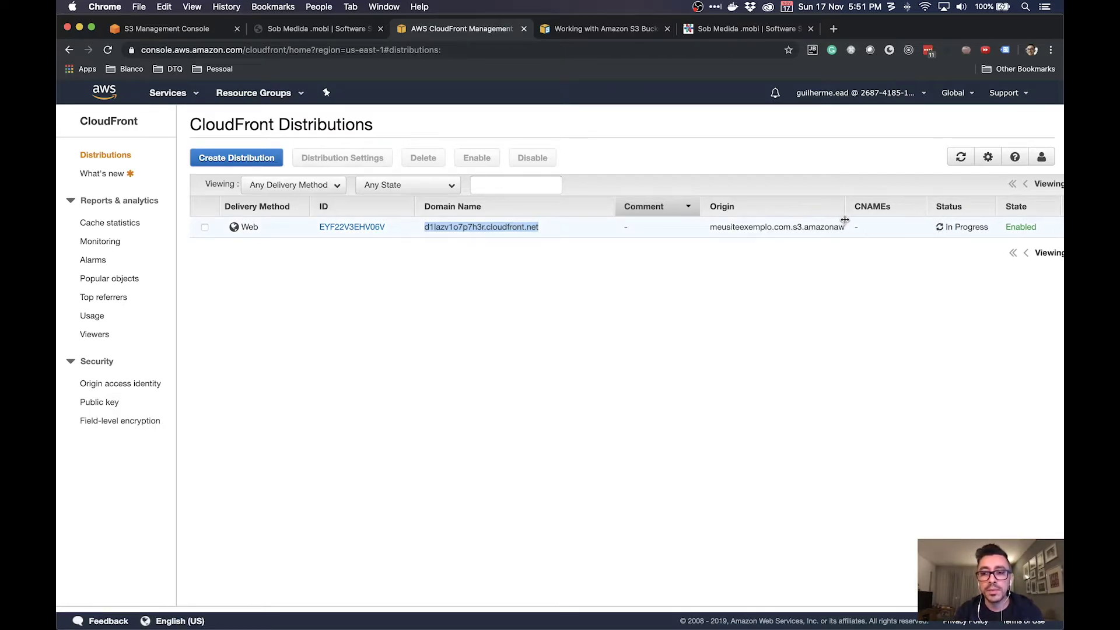
{"action": "left_click", "coordinate": [909, 293]}
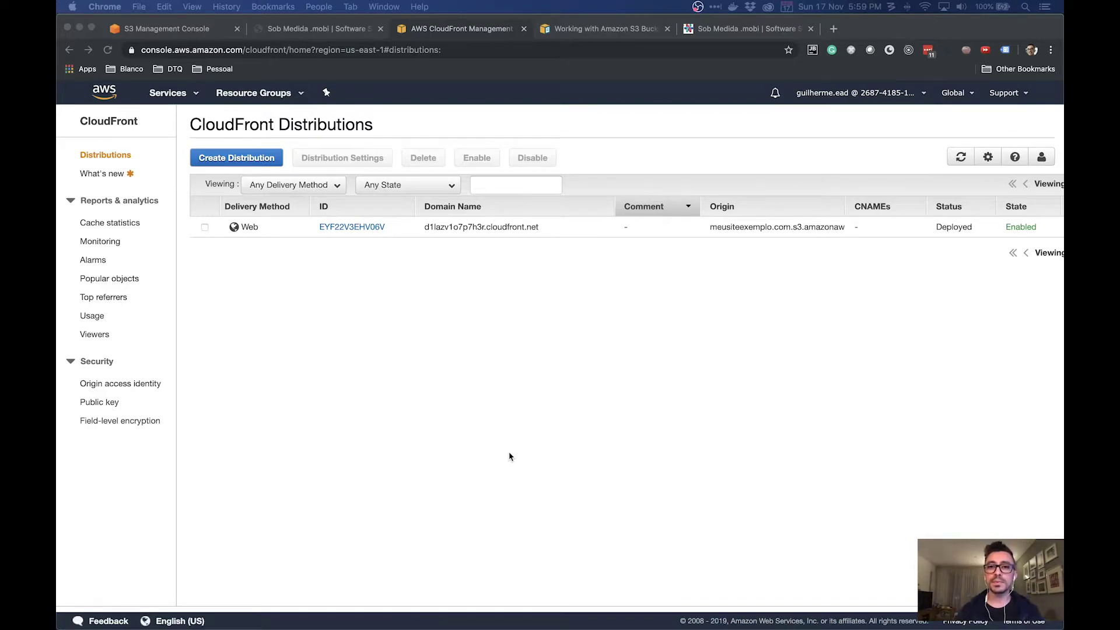
Step: Copy the deployed distribution's domain name and load it in a new browser tab to test the site
{"action": "left_click", "coordinate": [950, 228]}
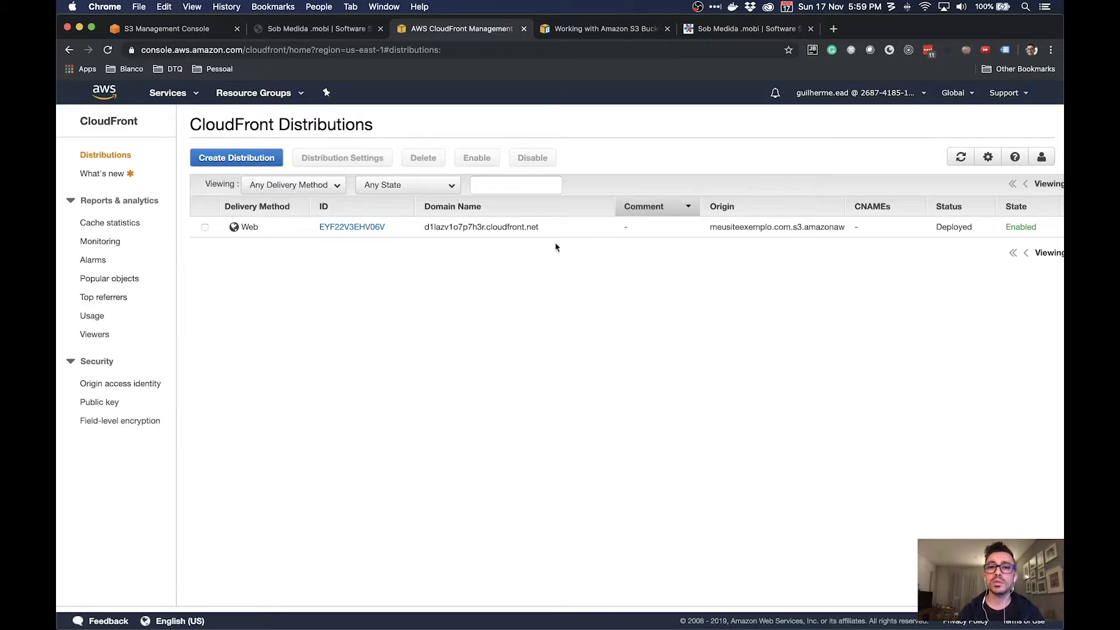
{"action": "left_click_drag", "start_coordinate": [539, 229], "coordinate": [423, 228]}
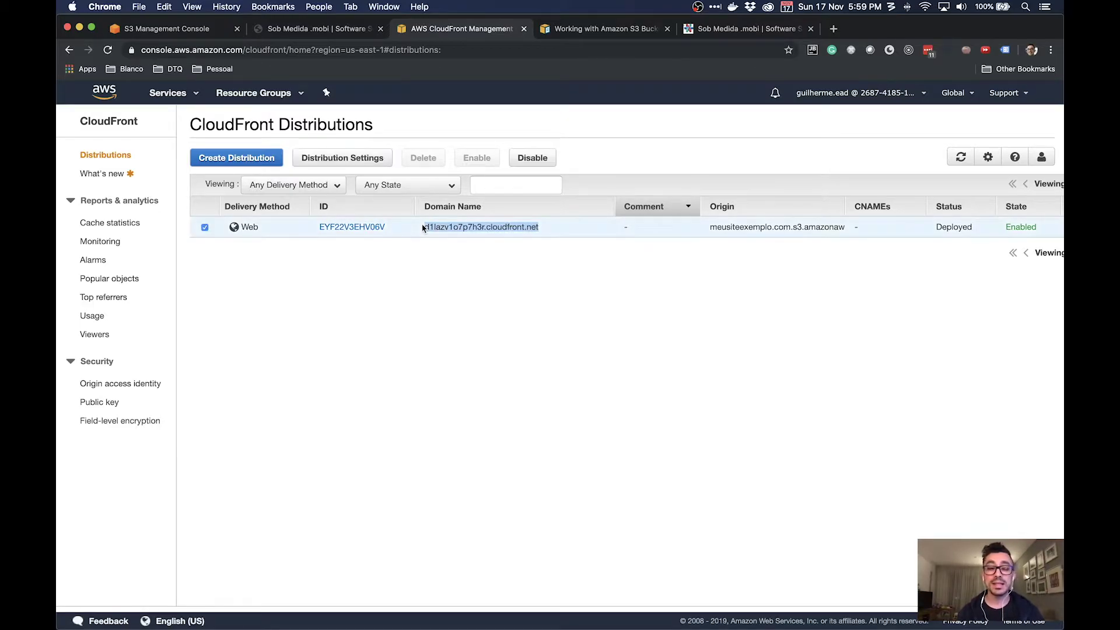
{"action": "key", "text": "super+c"}
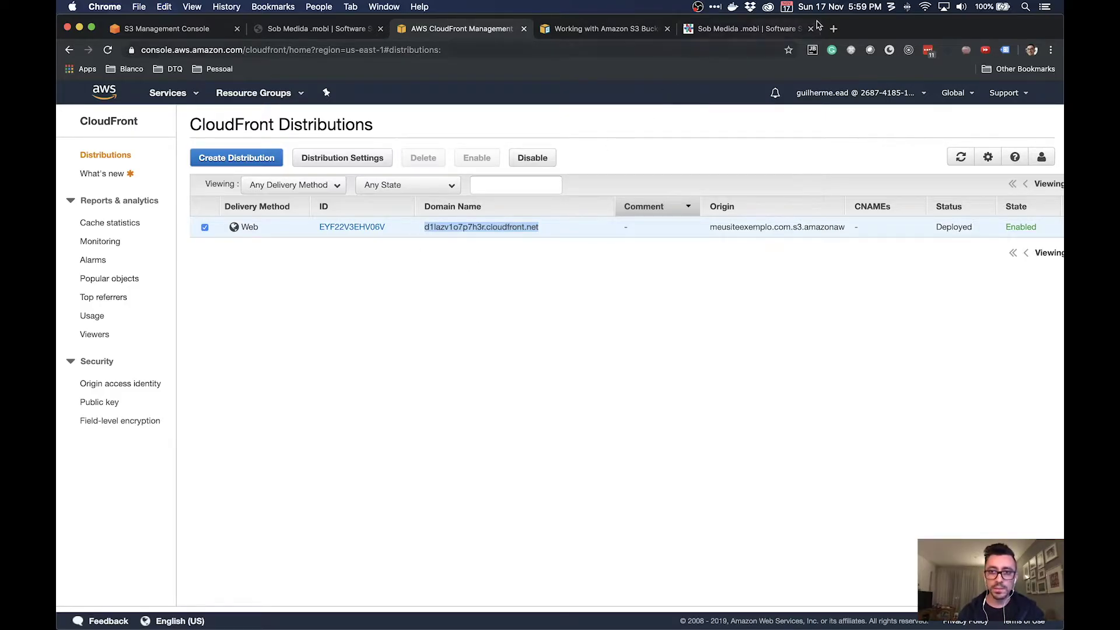
{"action": "left_click", "coordinate": [835, 29]}
{"action": "key", "text": "super+v"}
{"action": "key", "text": "Return"}
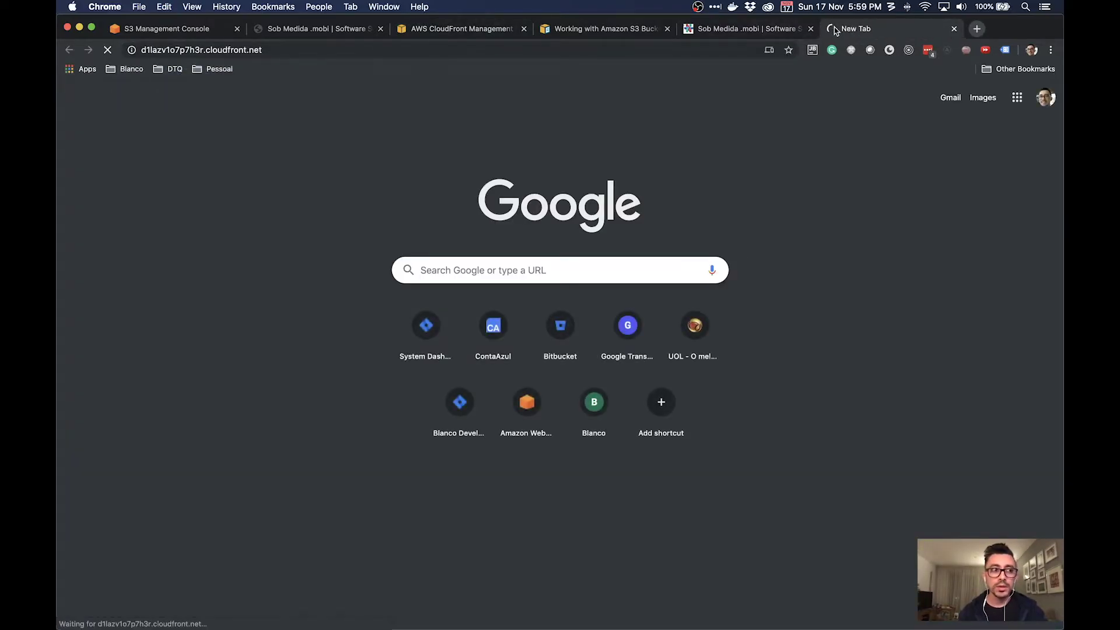
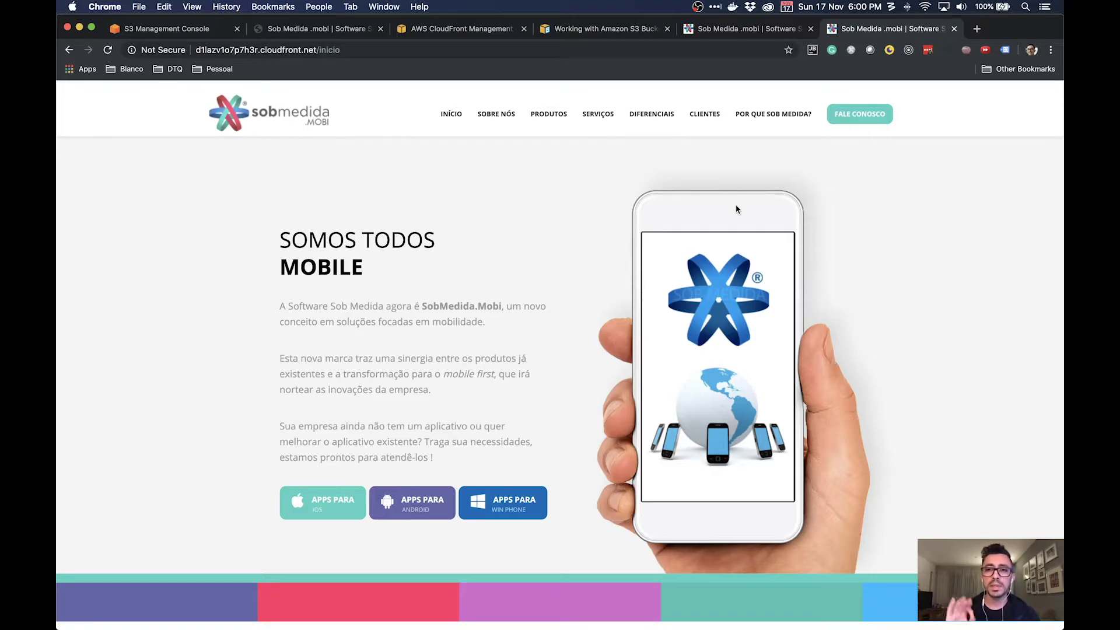
Step: Open the distribution's details in the CloudFront console and review its general settings, origins, behaviors and error pages, highlighting the origin type
{"action": "left_click", "coordinate": [476, 31]}
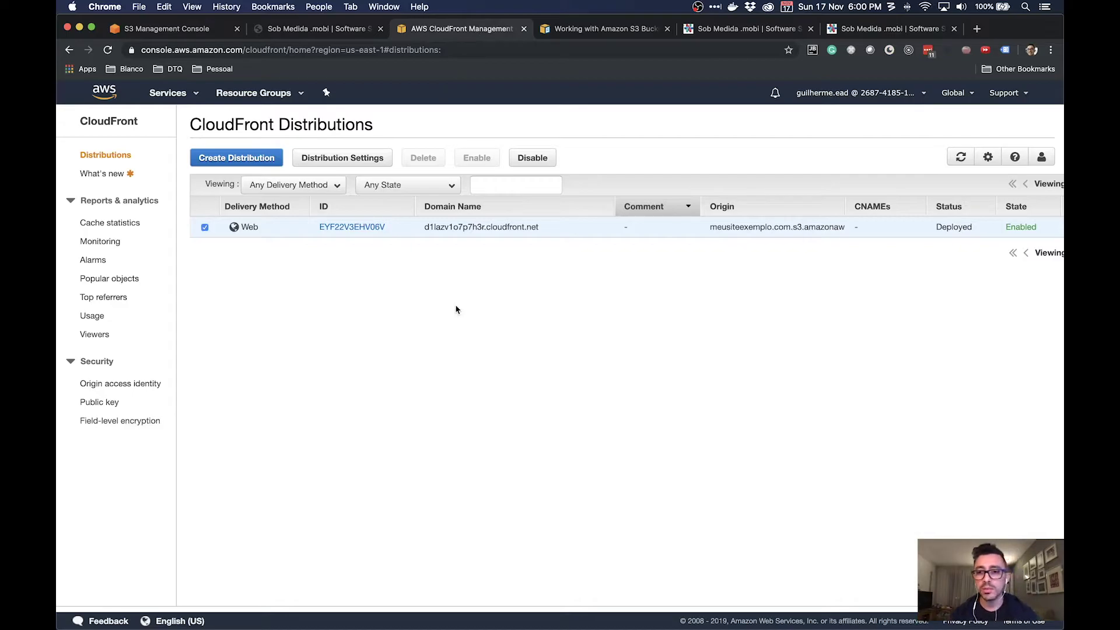
{"action": "left_click", "coordinate": [365, 228]}
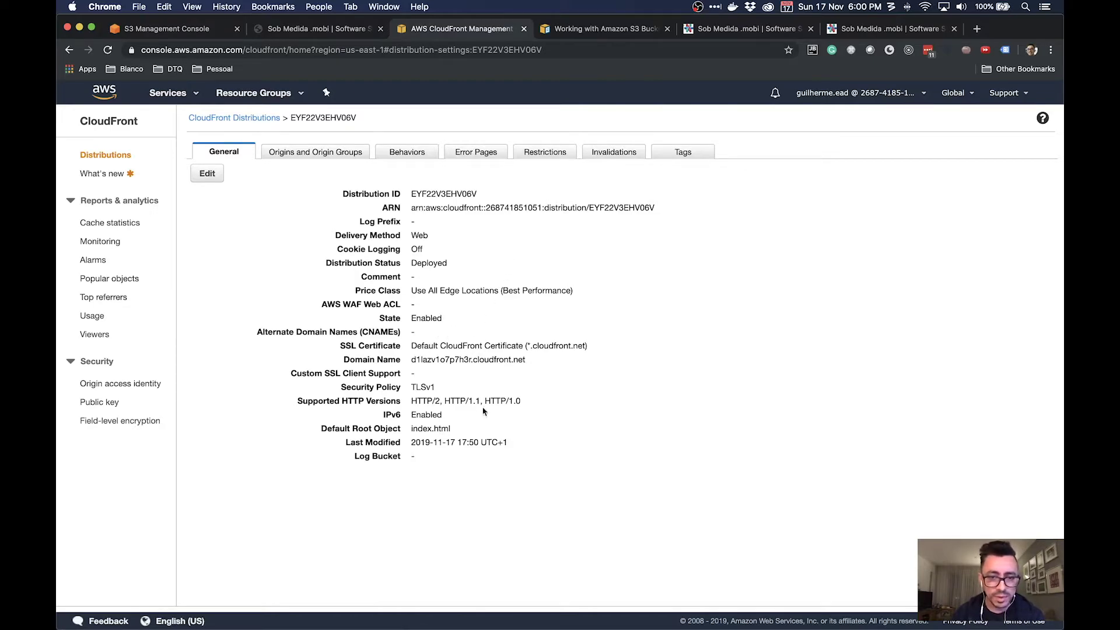
{"action": "left_click", "coordinate": [336, 153]}
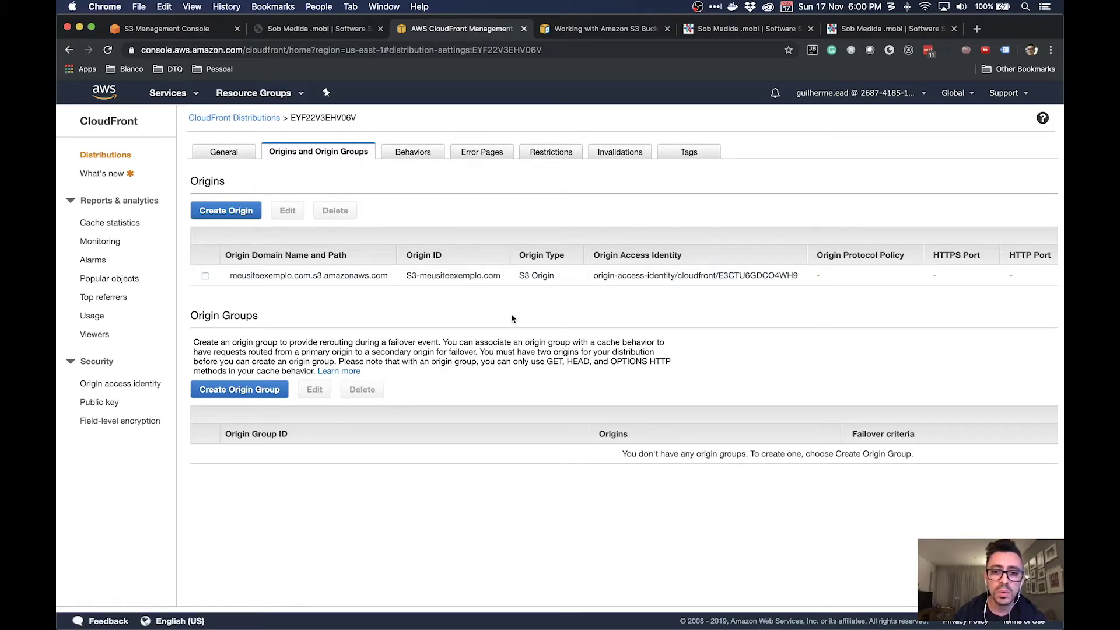
{"action": "double_click", "coordinate": [542, 276]}
{"action": "left_click", "coordinate": [541, 278]}
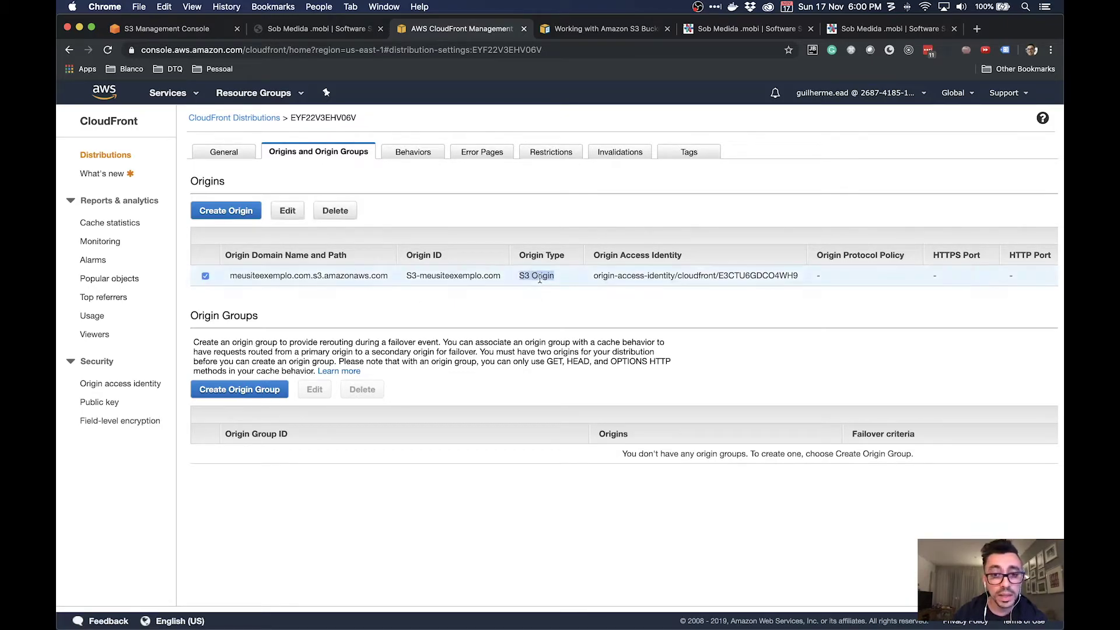
{"action": "left_click", "coordinate": [417, 155]}
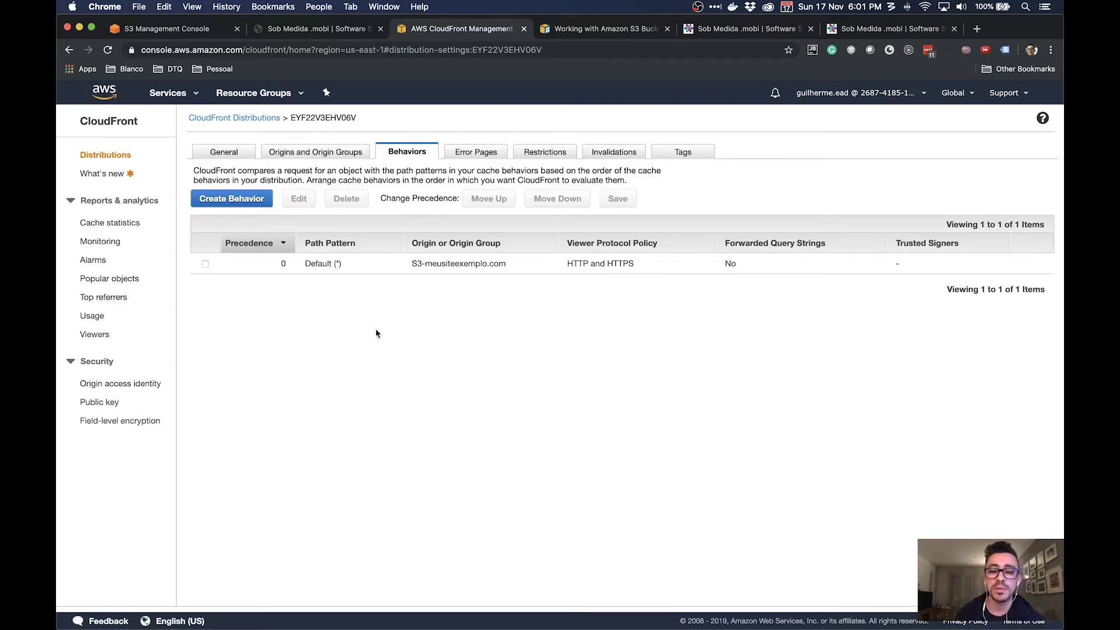
{"action": "left_click", "coordinate": [479, 151]}
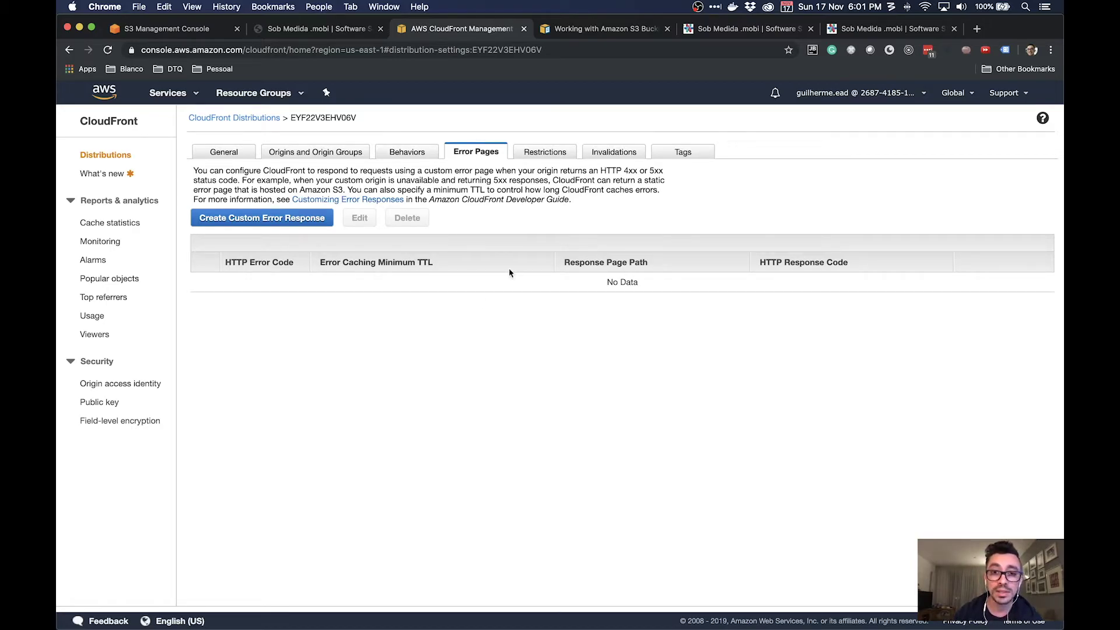
Step: Try enabling geo-restriction for the distribution, browse the countries, switch between the Whitelist and Blacklist types, and cancel the edit
{"action": "left_click", "coordinate": [548, 152]}
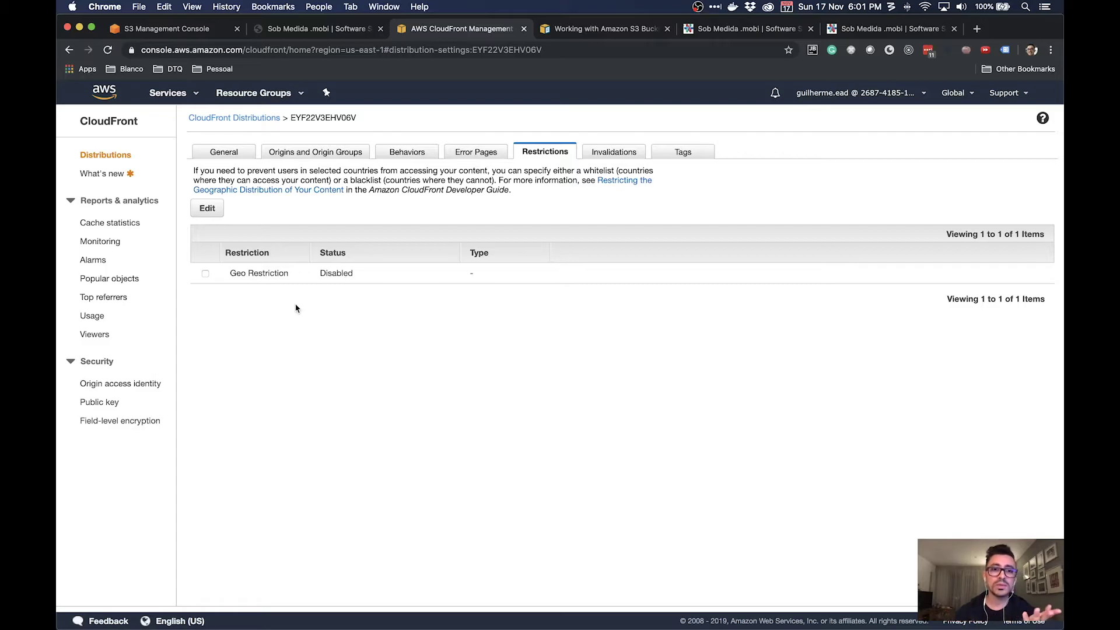
{"action": "left_click", "coordinate": [219, 205]}
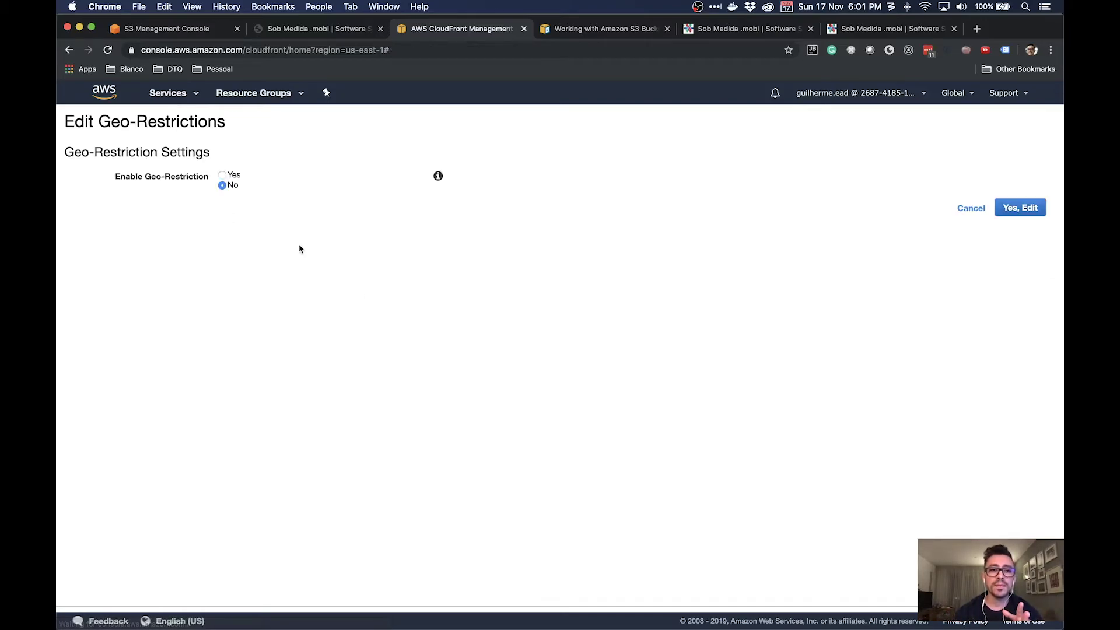
{"action": "left_click", "coordinate": [222, 175]}
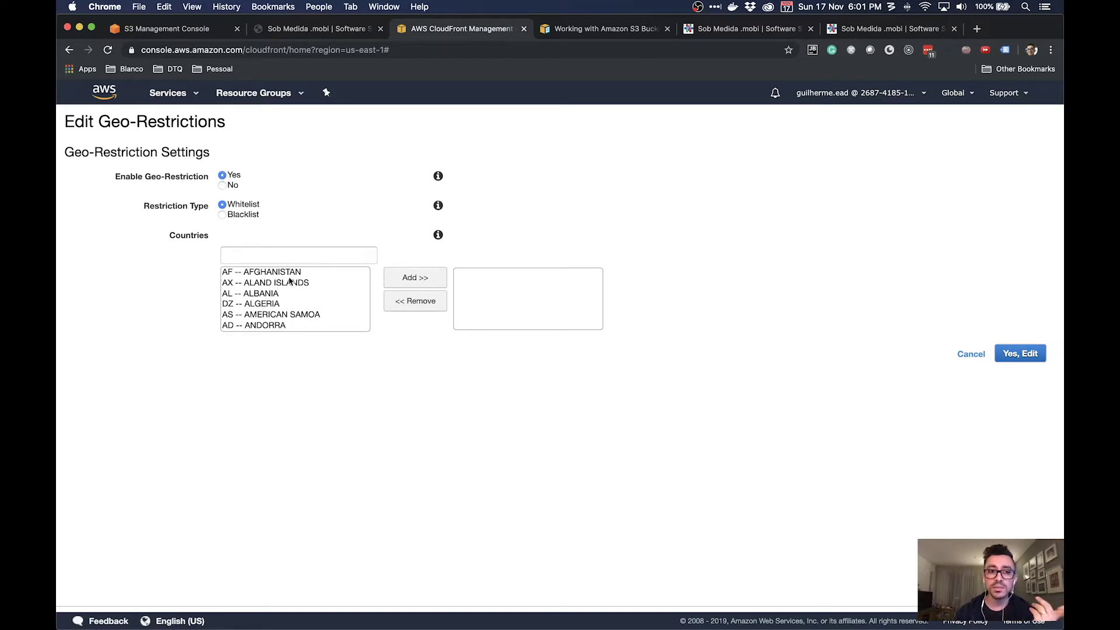
{"action": "scroll", "coordinate": [285, 314], "scroll_direction": "down", "scroll_amount": 5}
{"action": "scroll", "coordinate": [285, 315], "scroll_direction": "down", "scroll_amount": 10}
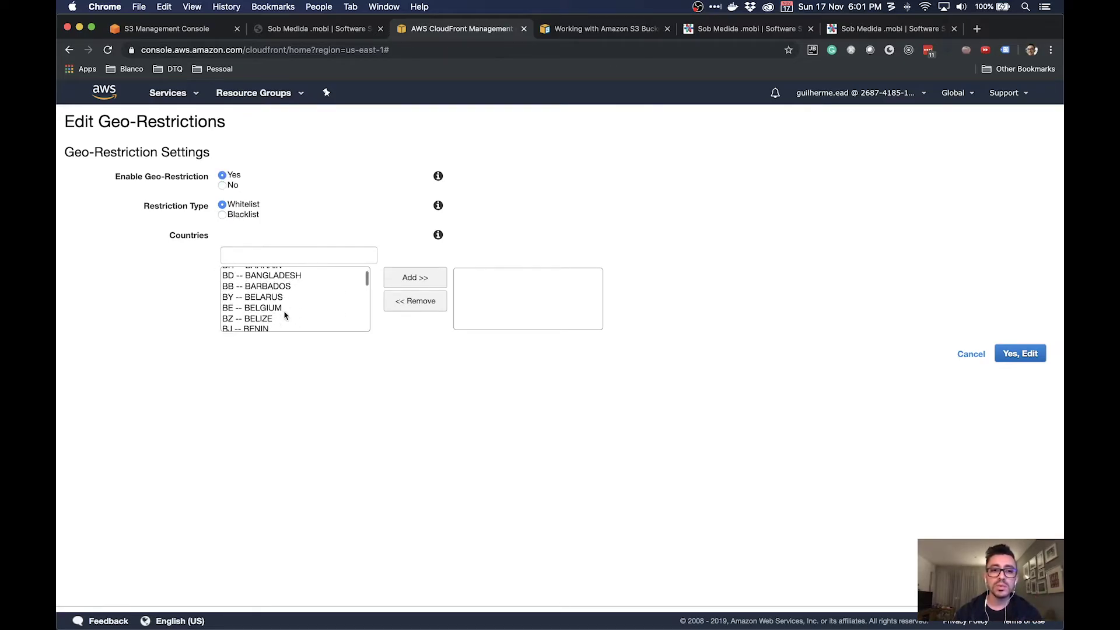
{"action": "scroll", "coordinate": [285, 315], "scroll_direction": "up", "scroll_amount": 3}
{"action": "scroll", "coordinate": [285, 316], "scroll_direction": "up", "scroll_amount": 10}
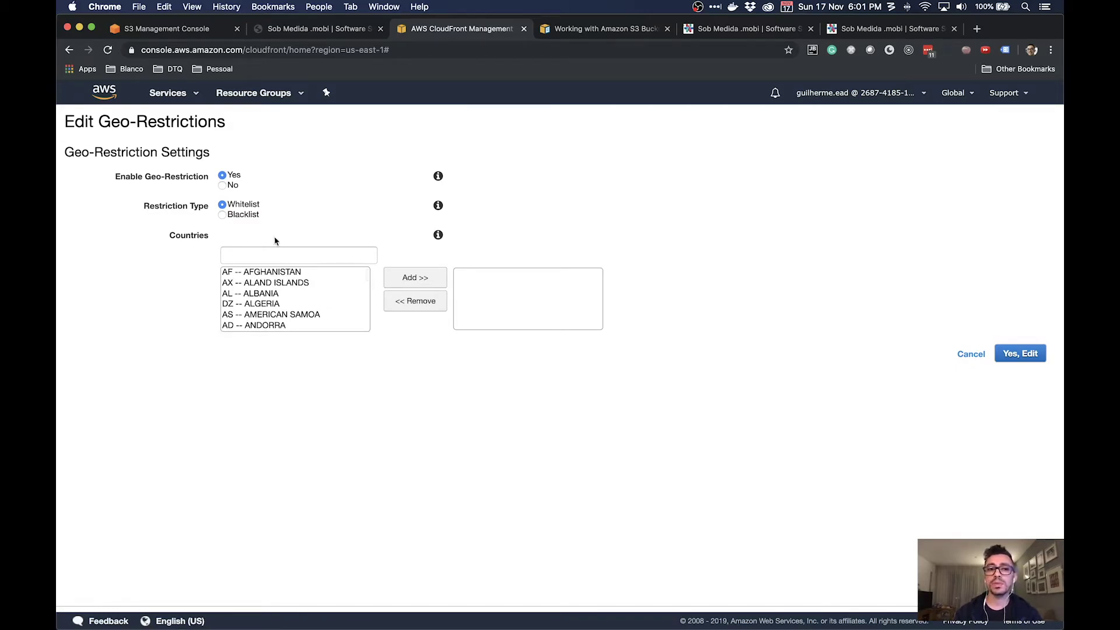
{"action": "left_click", "coordinate": [222, 214]}
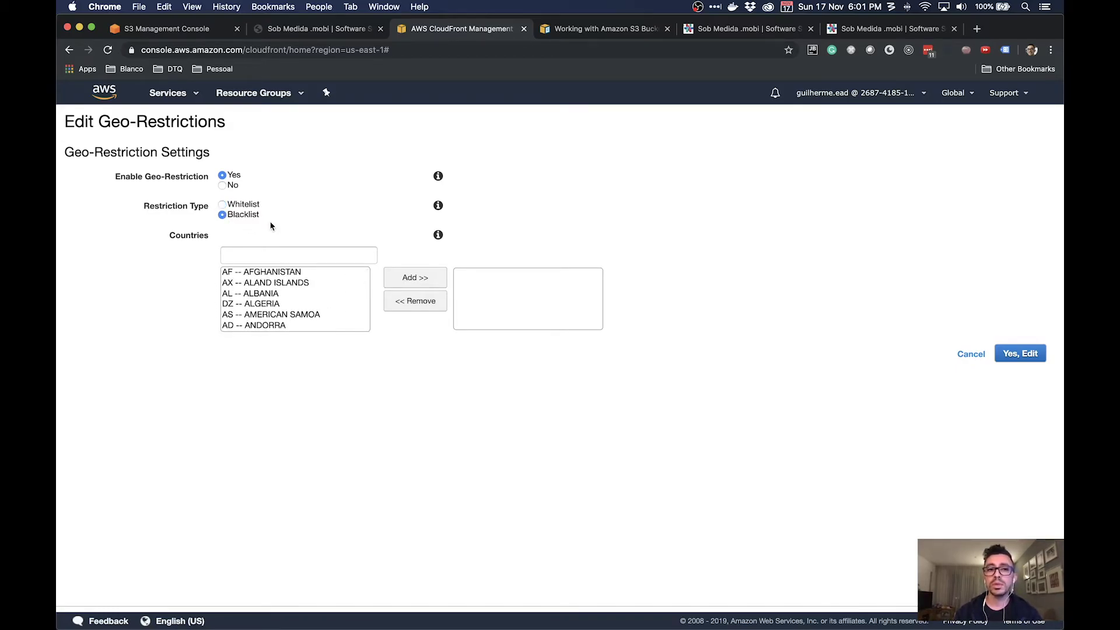
{"action": "left_click", "coordinate": [223, 205]}
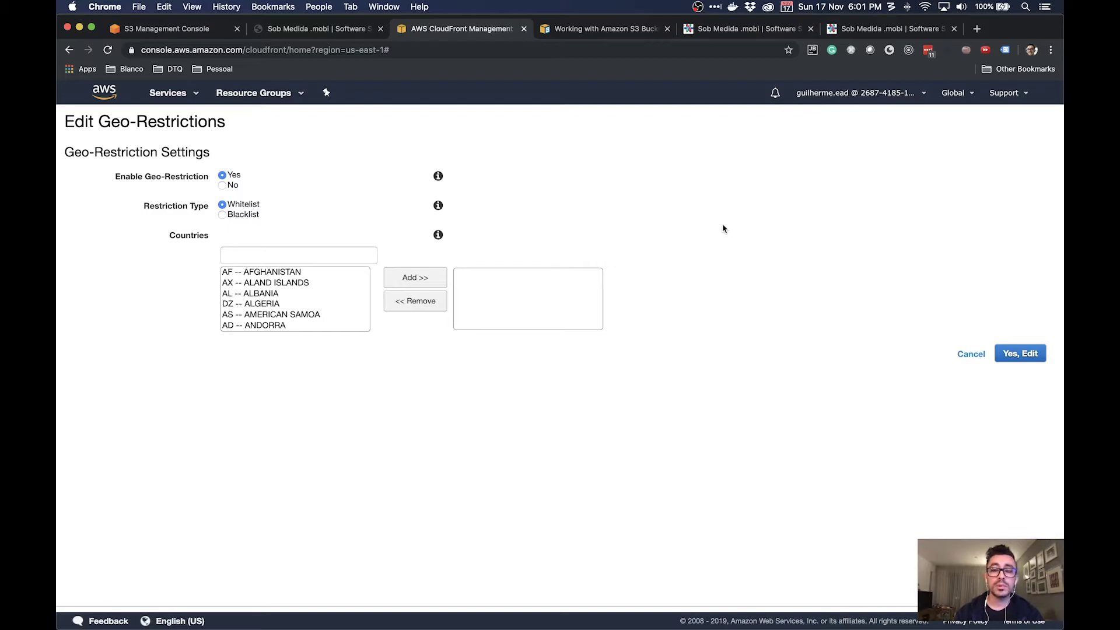
{"action": "left_click", "coordinate": [966, 354]}
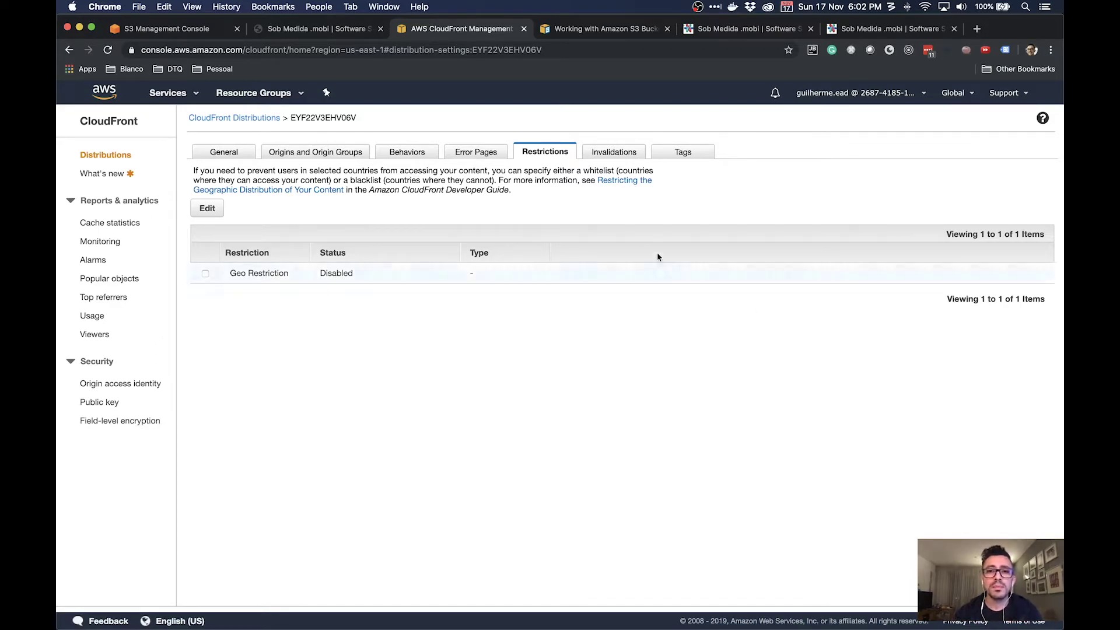
Step: Review the distribution's invalidations, open a new invalidation to examine its object paths field, and cancel it
{"action": "left_click", "coordinate": [614, 153]}
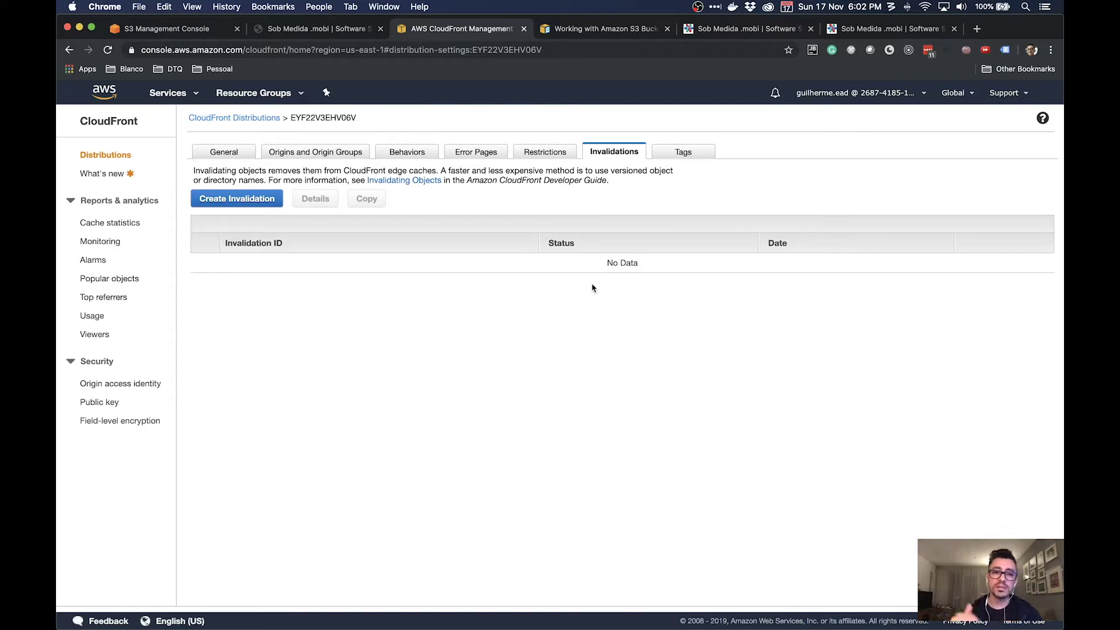
{"action": "left_click", "coordinate": [247, 201]}
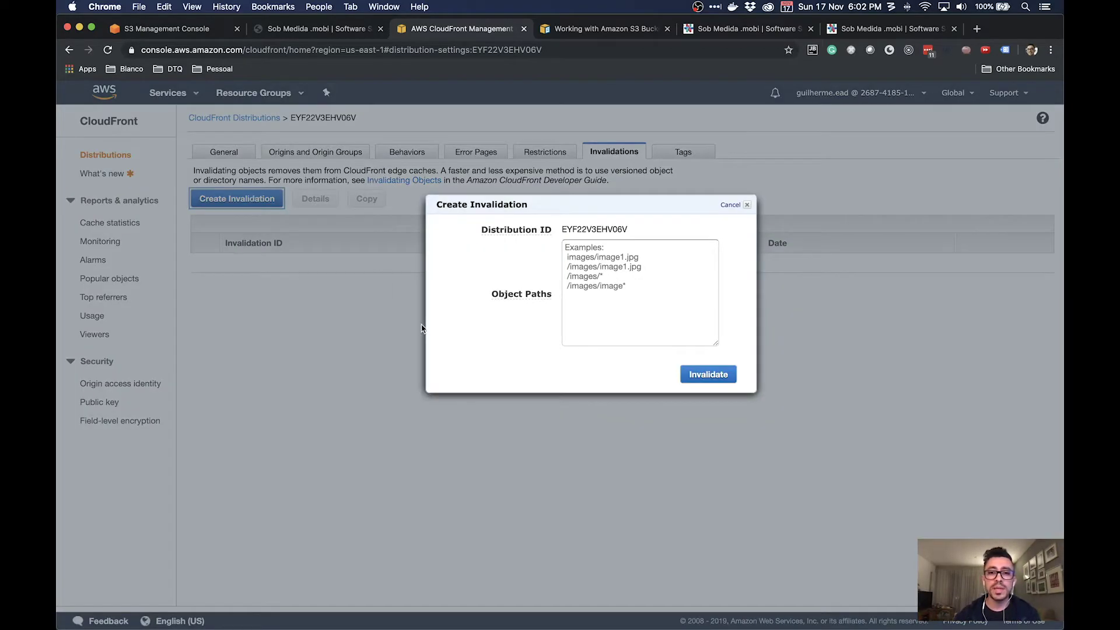
{"action": "left_click", "coordinate": [657, 314]}
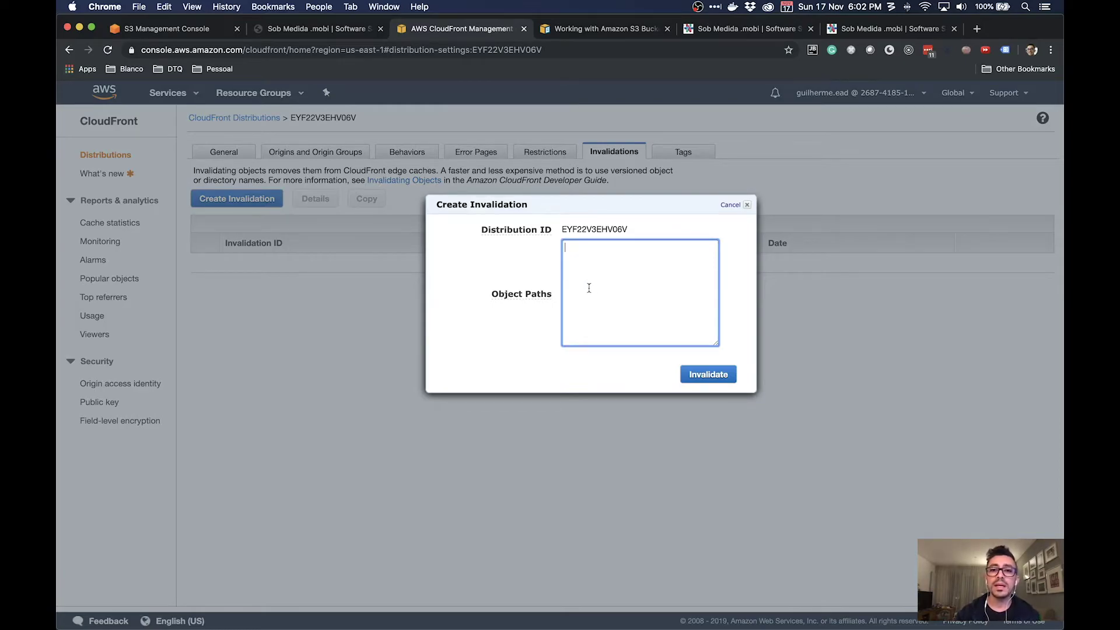
{"action": "mouse_move", "coordinate": [523, 296]}
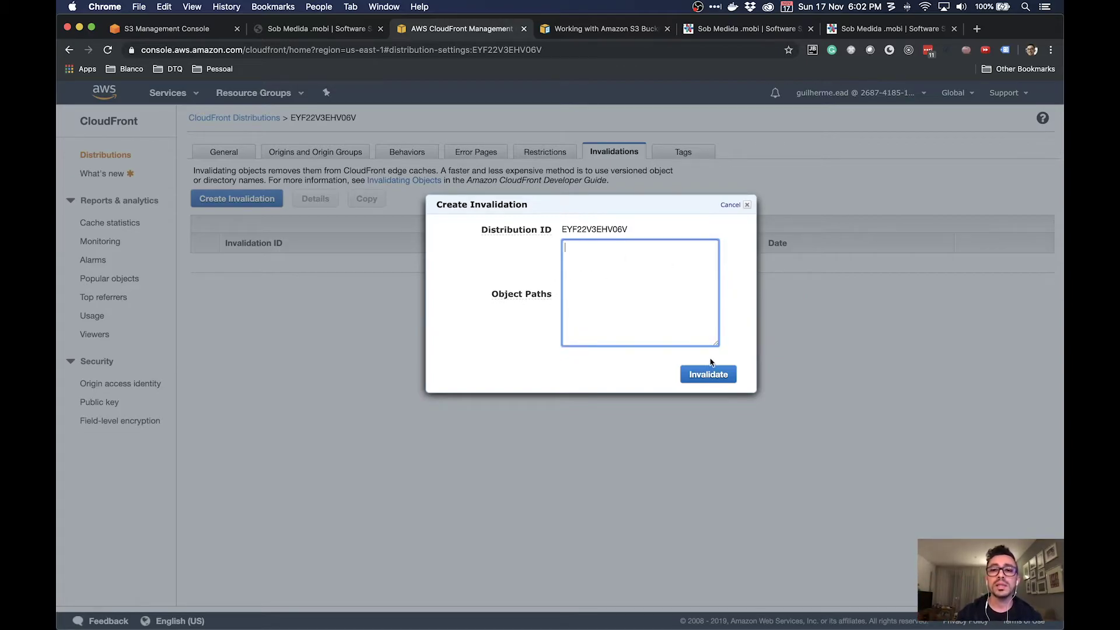
{"action": "left_click", "coordinate": [729, 205]}
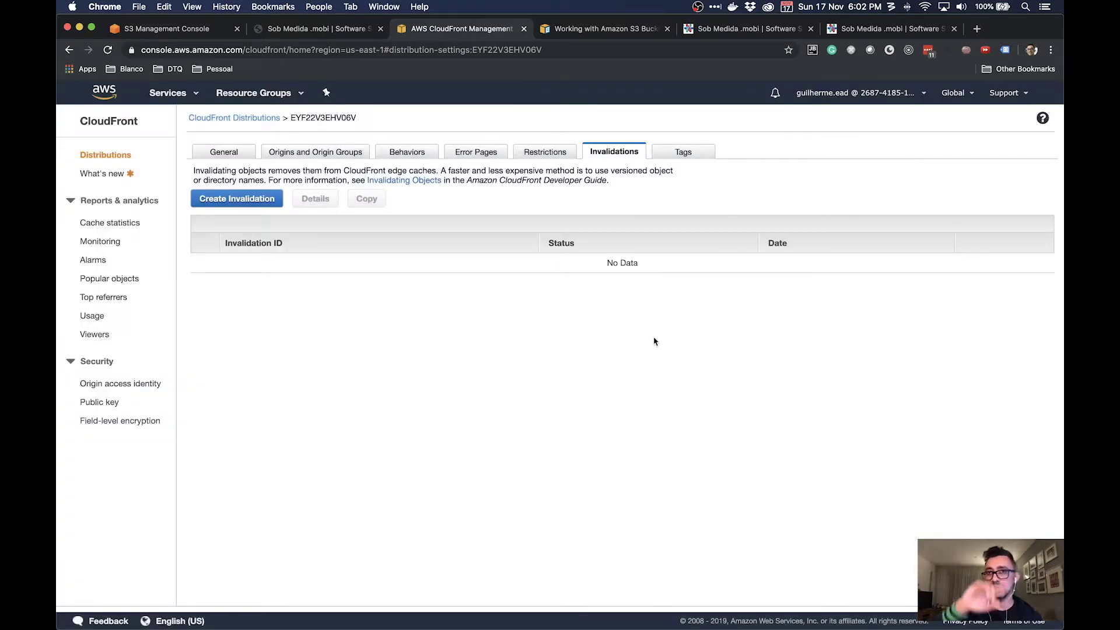
Step: Review the distribution's tags, general settings, and origins and origin groups
{"action": "left_click", "coordinate": [668, 152]}
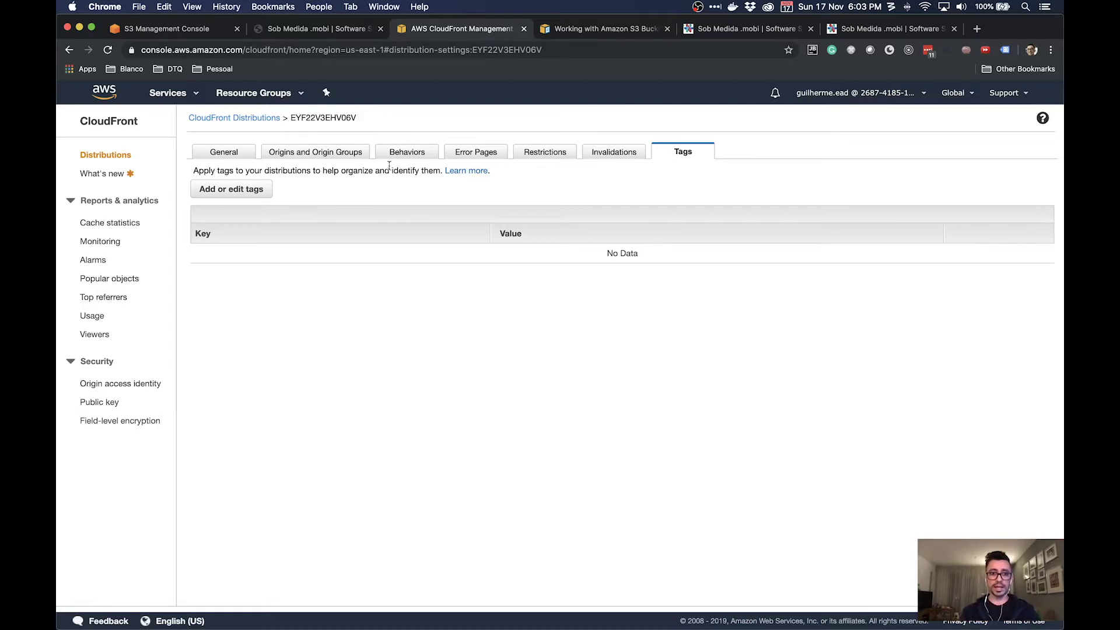
{"action": "left_click", "coordinate": [242, 157]}
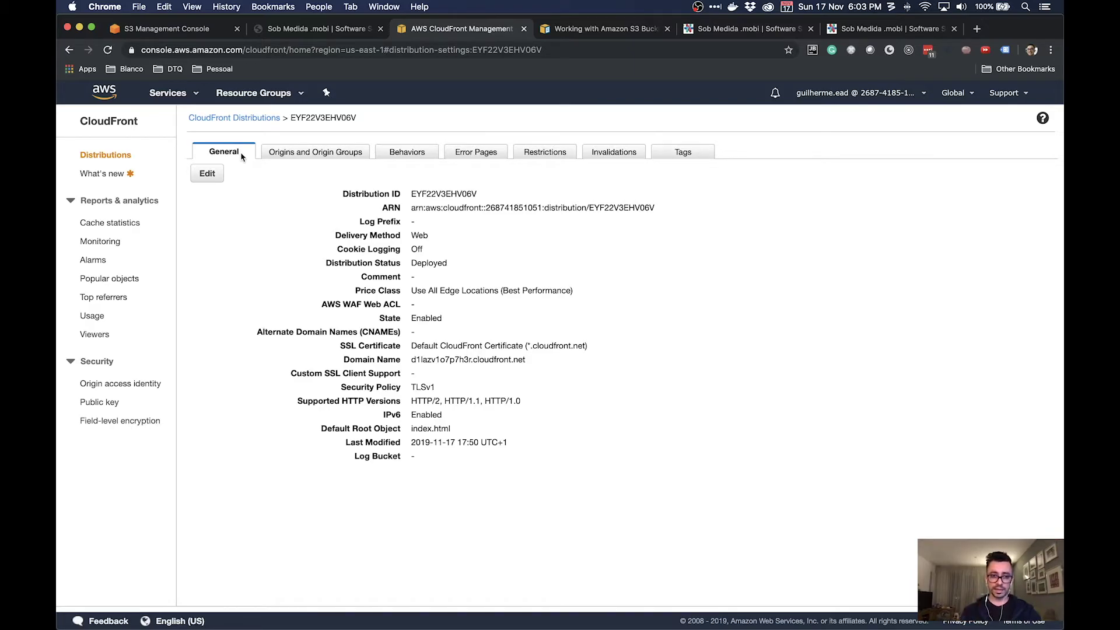
{"action": "left_click", "coordinate": [330, 152]}
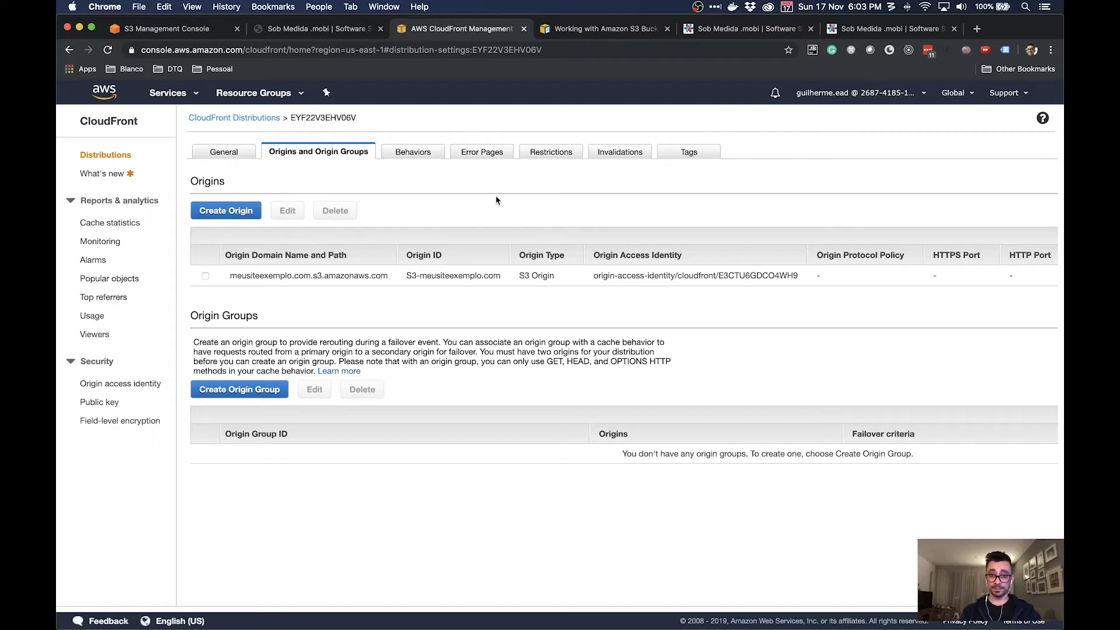
Step: Switch between the distribution's details and the CloudFront-served site, and check the cloudfront.net address of the site
{"action": "left_click", "coordinate": [876, 29]}
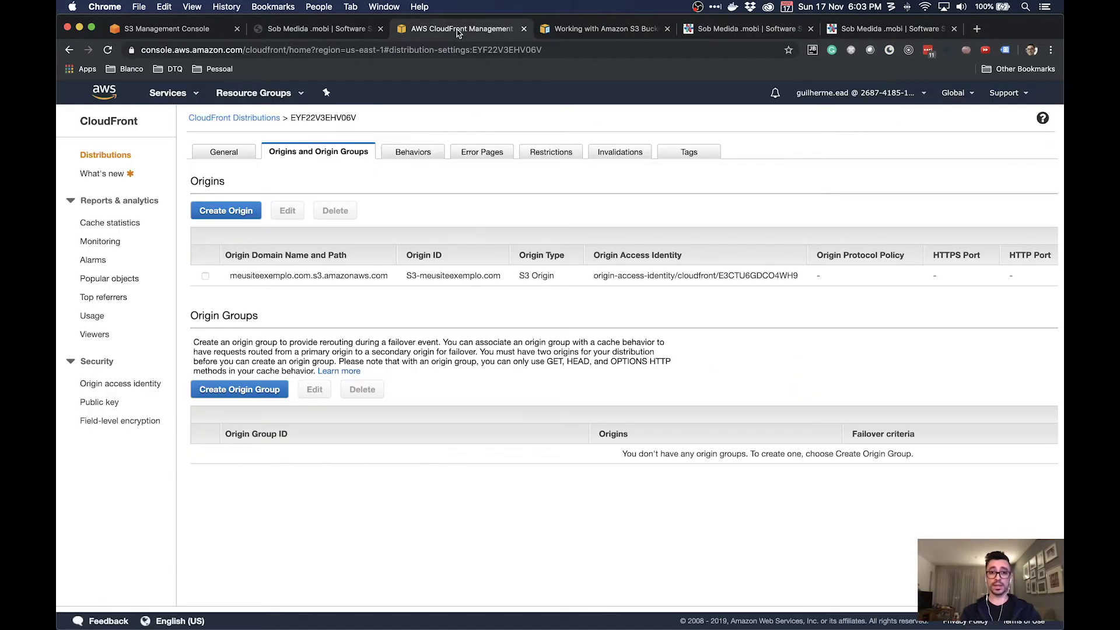
{"action": "left_click", "coordinate": [461, 28]}
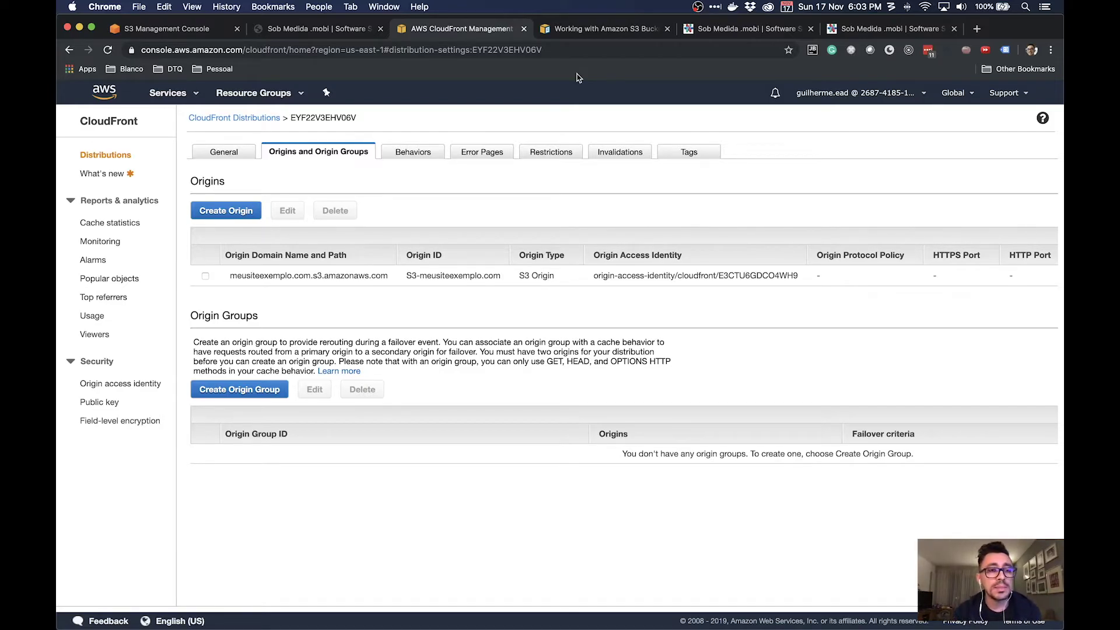
{"action": "left_click", "coordinate": [846, 30]}
{"action": "left_click", "coordinate": [254, 51]}
{"action": "left_click", "coordinate": [281, 52]}
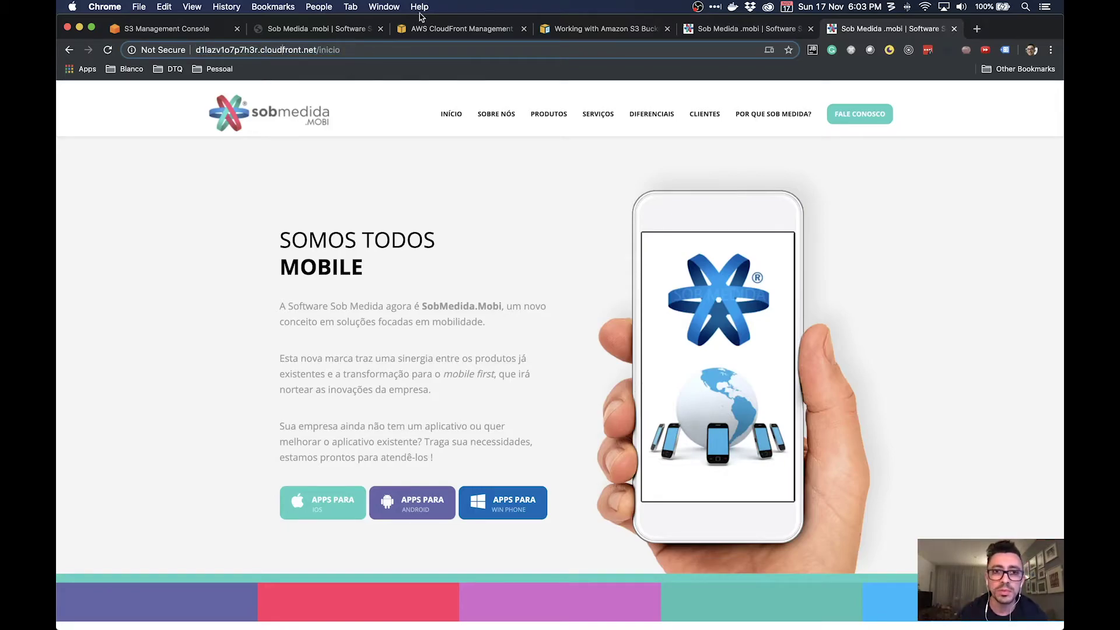
Step: Return to the AWS console, search the services for "route", and open Route 53
{"action": "left_click", "coordinate": [446, 36]}
{"action": "left_click", "coordinate": [172, 94]}
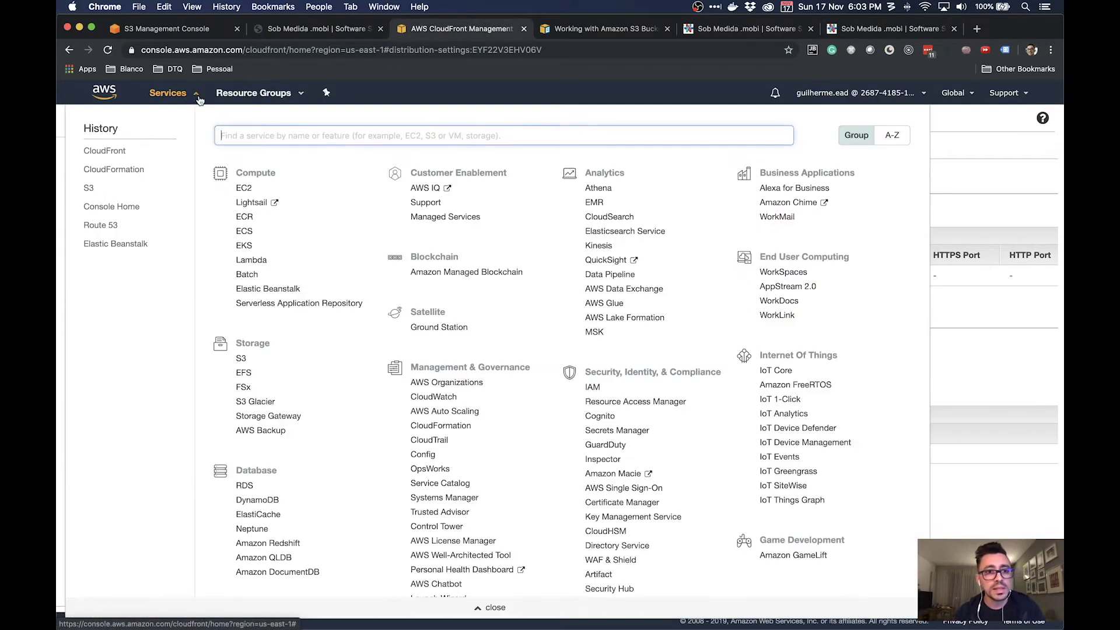
{"action": "type", "text": "route"}
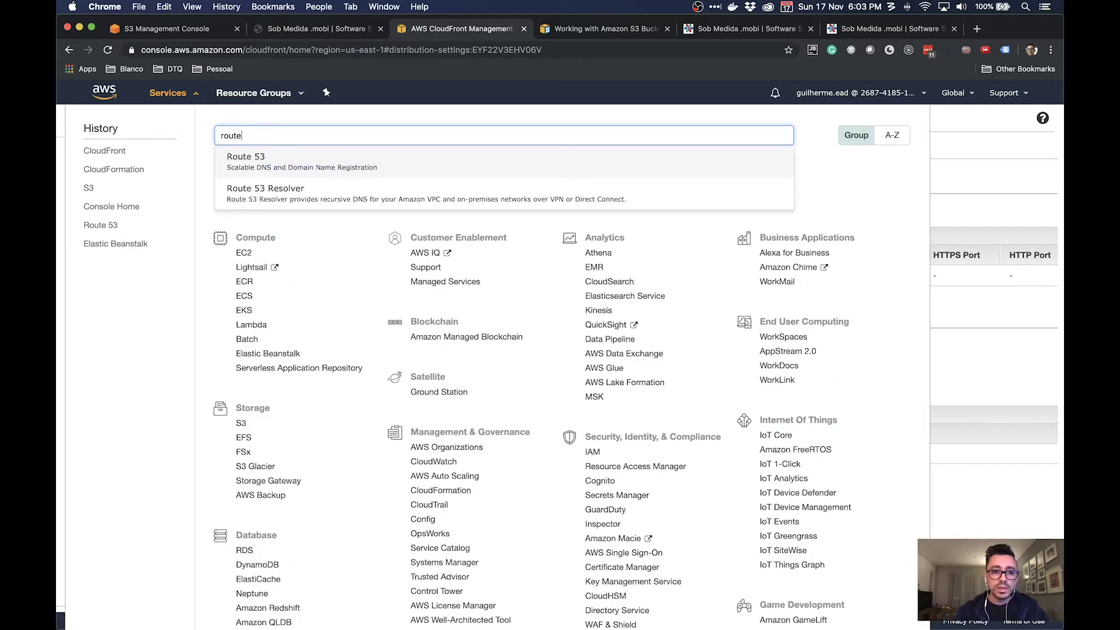
{"action": "left_click", "coordinate": [296, 174]}
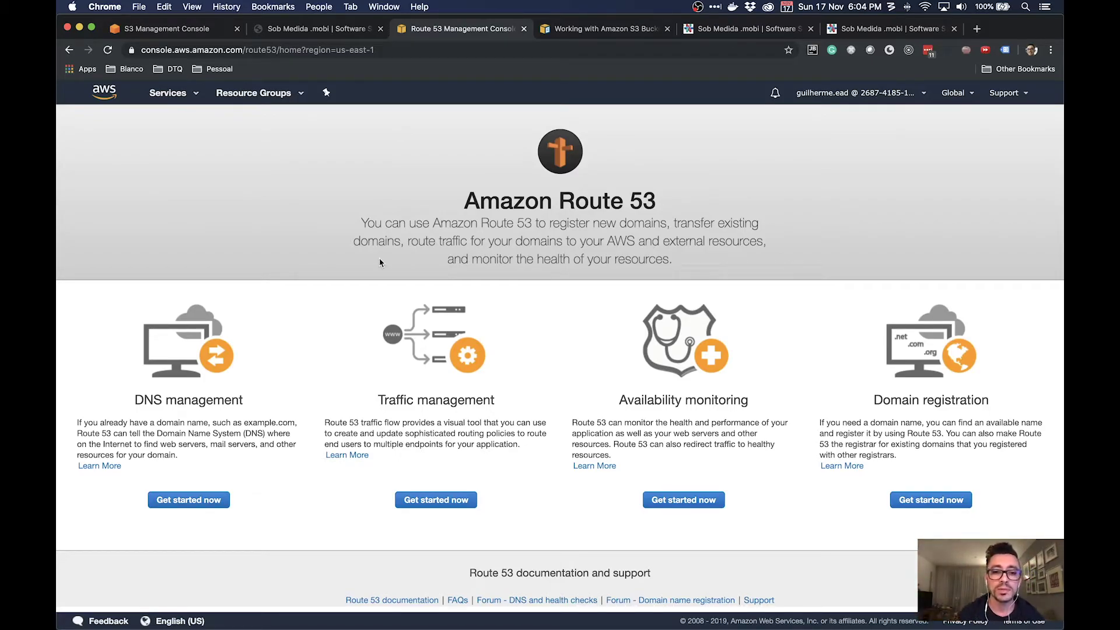
Step: Highlight the DNS management, Traffic management, Availability monitoring and Domain registration headings on the Route 53 start page
{"action": "triple_click", "coordinate": [184, 396]}
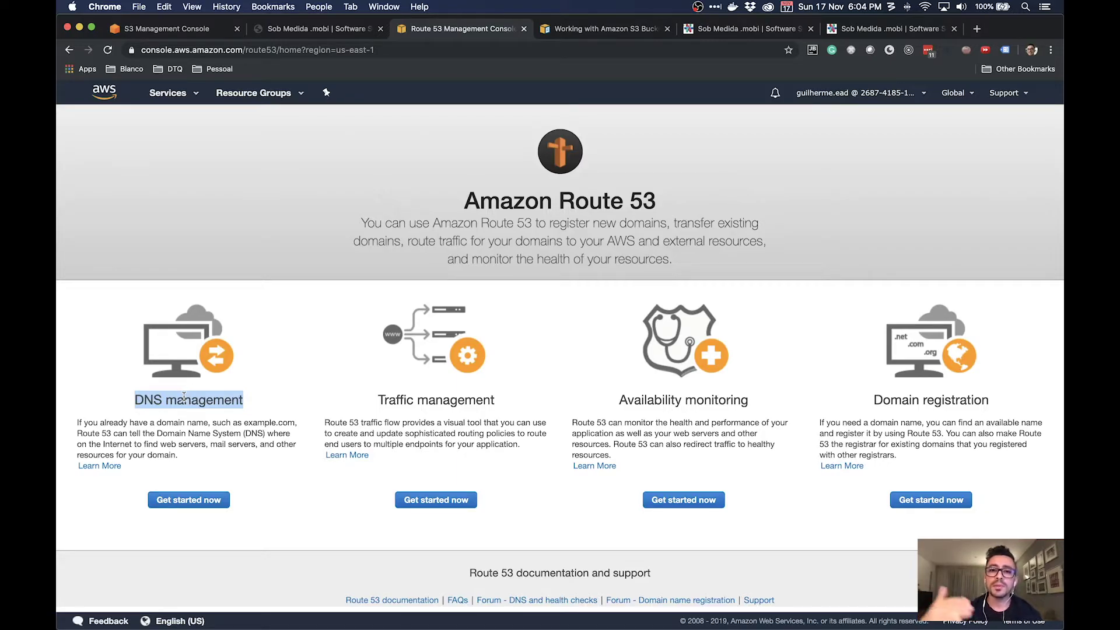
{"action": "triple_click", "coordinate": [415, 400]}
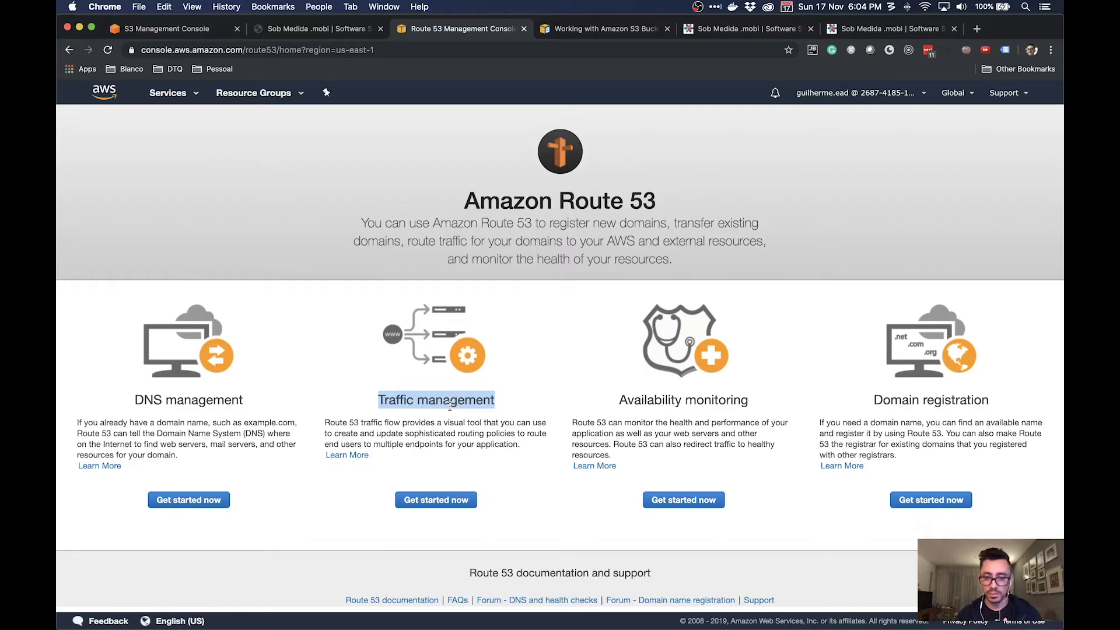
{"action": "triple_click", "coordinate": [675, 396]}
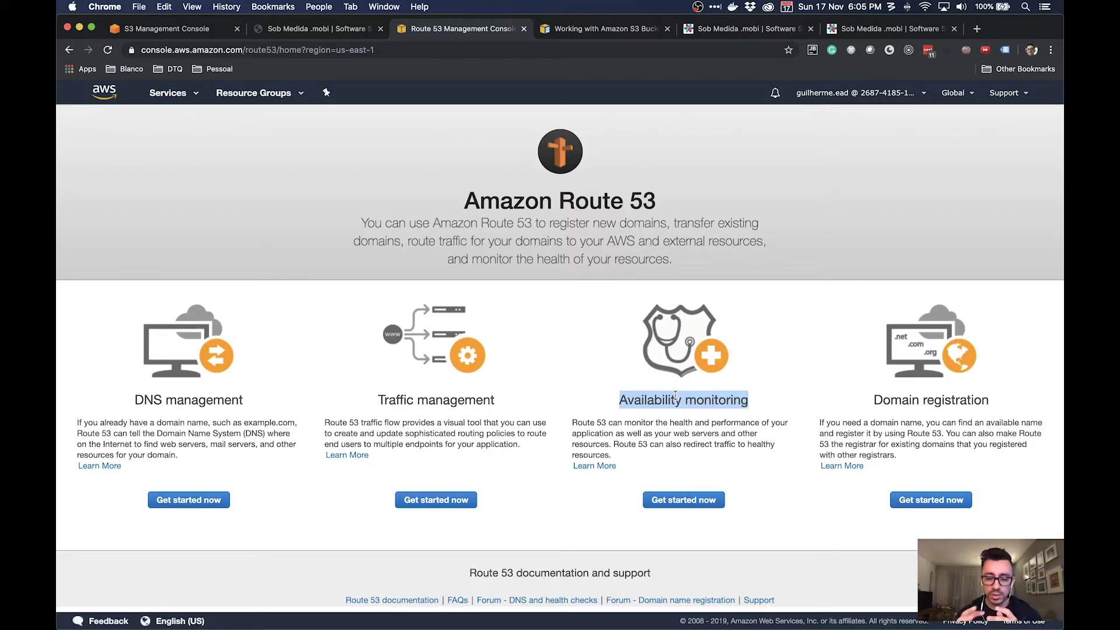
{"action": "double_click", "coordinate": [942, 394]}
{"action": "triple_click", "coordinate": [939, 394]}
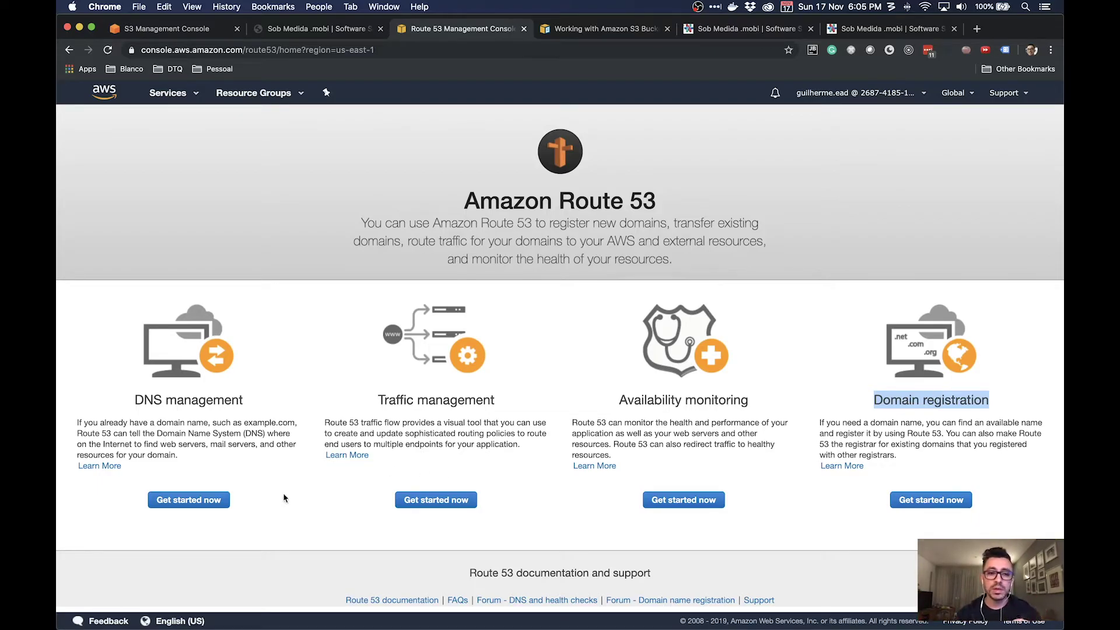
Step: Start a new hosted zone under Route 53 DNS management with the domain name ssmapps.net
{"action": "left_click", "coordinate": [193, 500]}
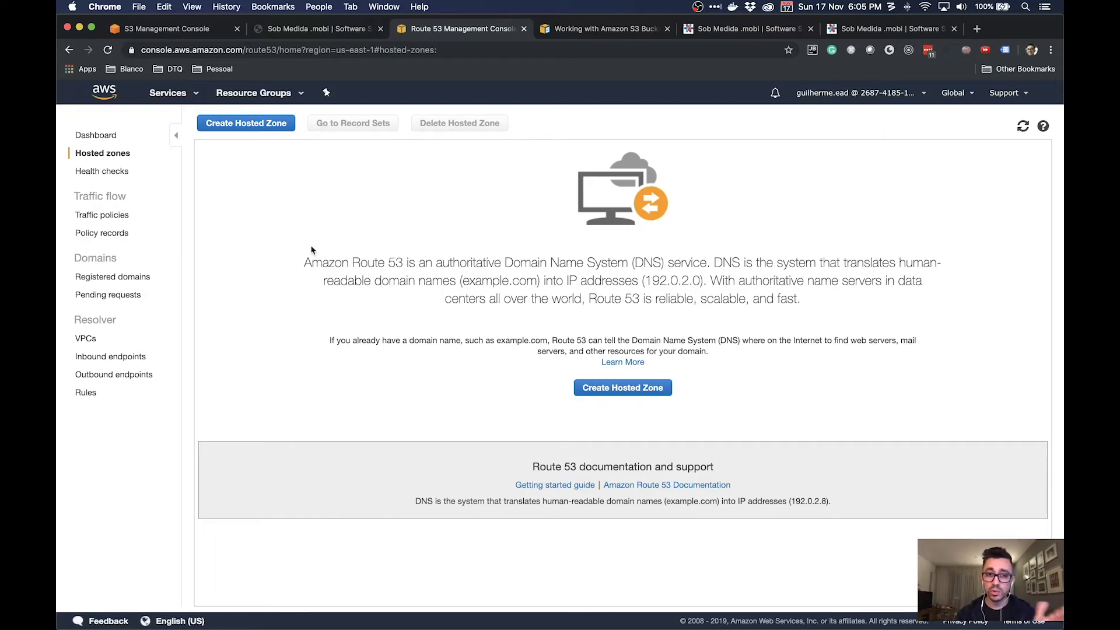
{"action": "left_click", "coordinate": [266, 126]}
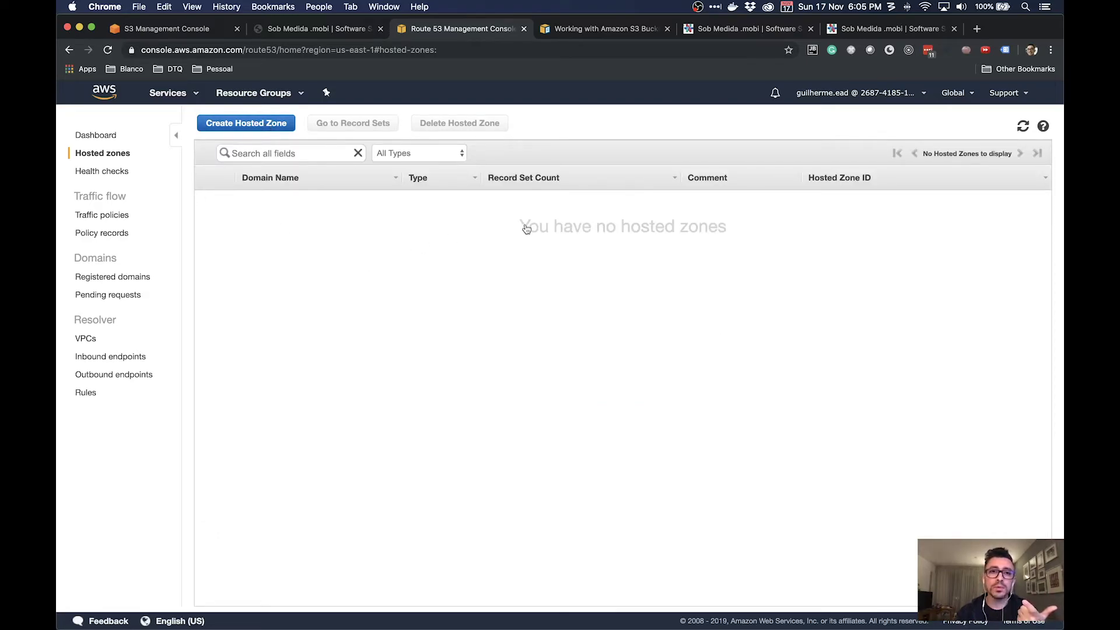
{"action": "left_click", "coordinate": [273, 125]}
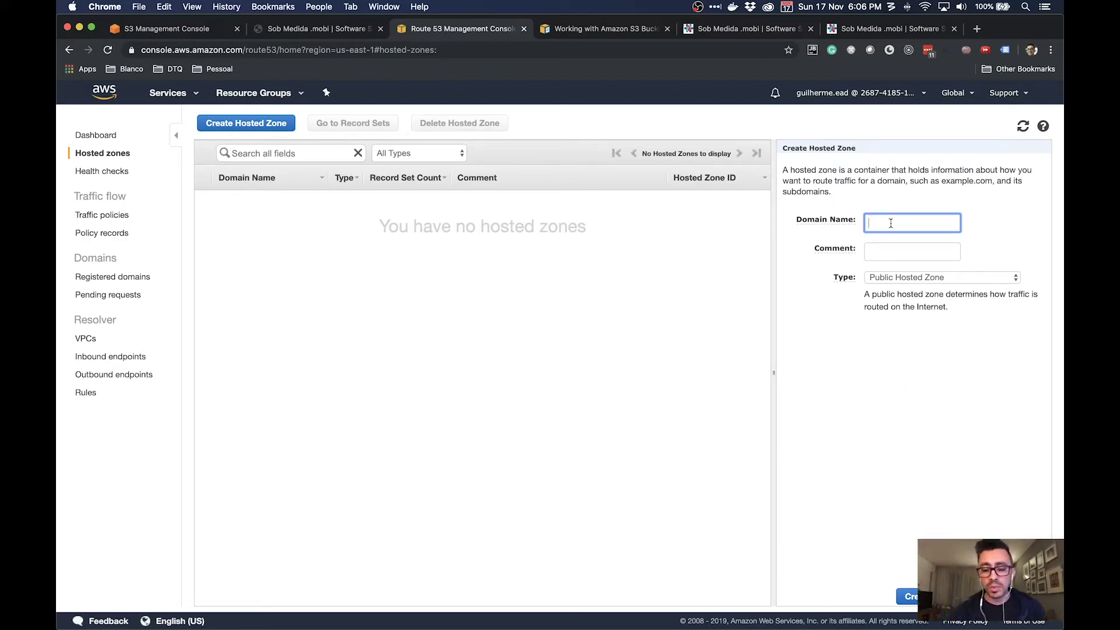
{"action": "type", "text": "ssmapps"}
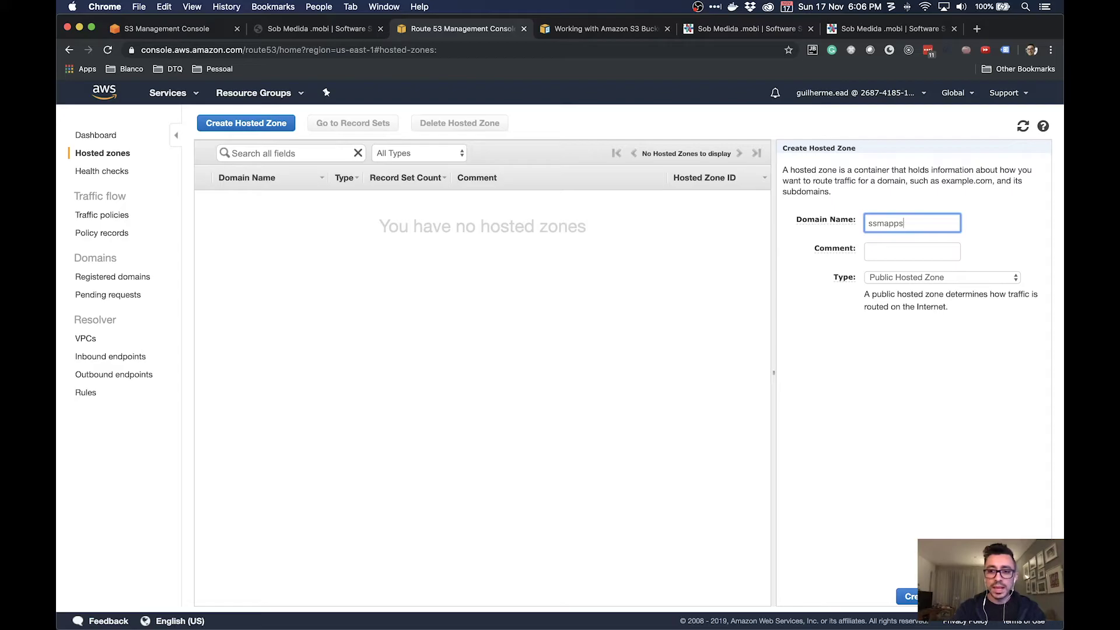
{"action": "type", "text": ".net"}
{"action": "key", "text": "Tab"}
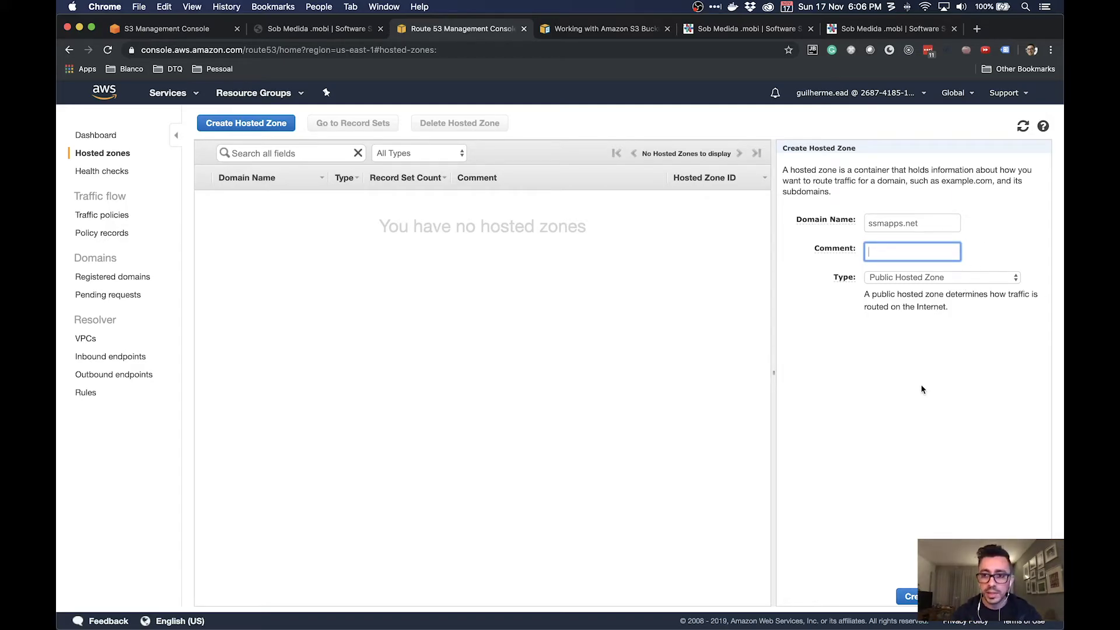
Step: Check the domain name, leave the comment empty, keep the type Public Hosted Zone, and create the hosted zone
{"action": "double_click", "coordinate": [922, 224]}
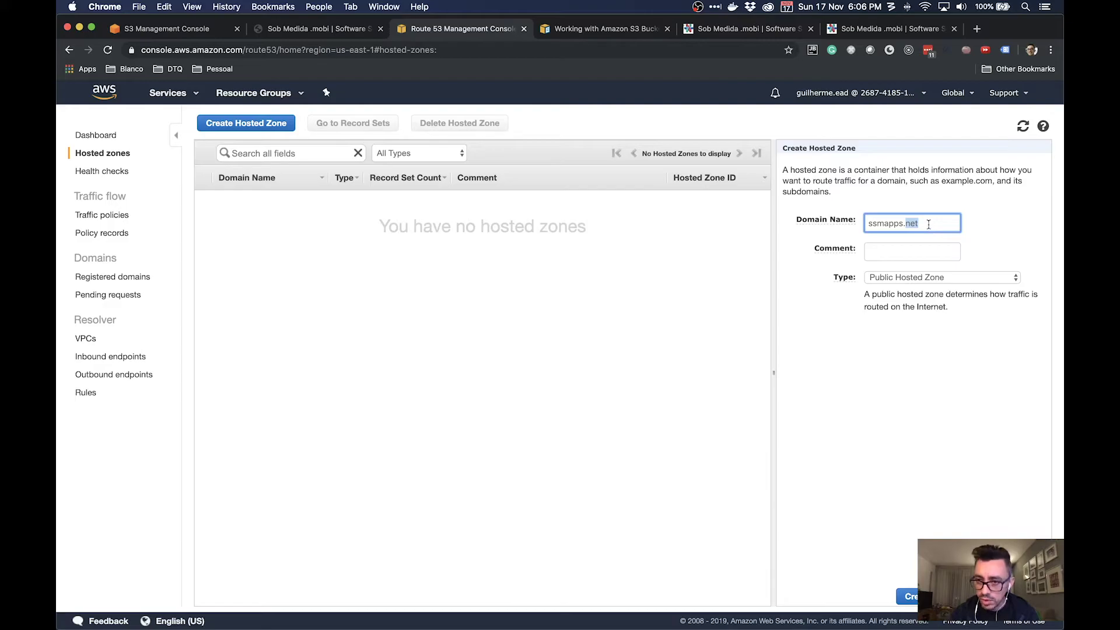
{"action": "left_click", "coordinate": [875, 226]}
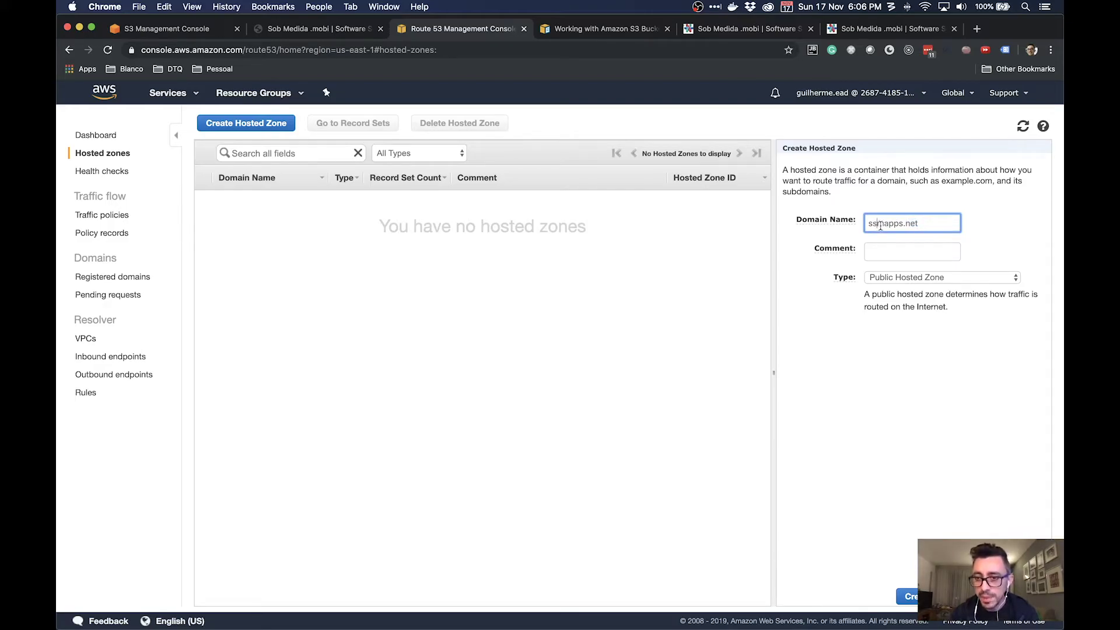
{"action": "left_click", "coordinate": [916, 252]}
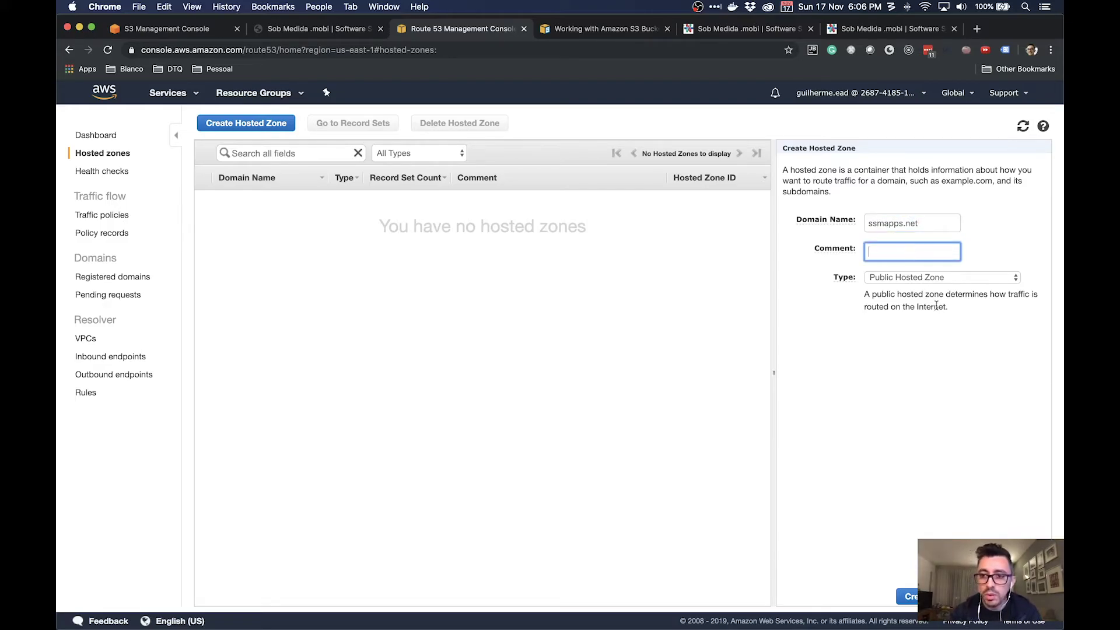
{"action": "left_click", "coordinate": [952, 279]}
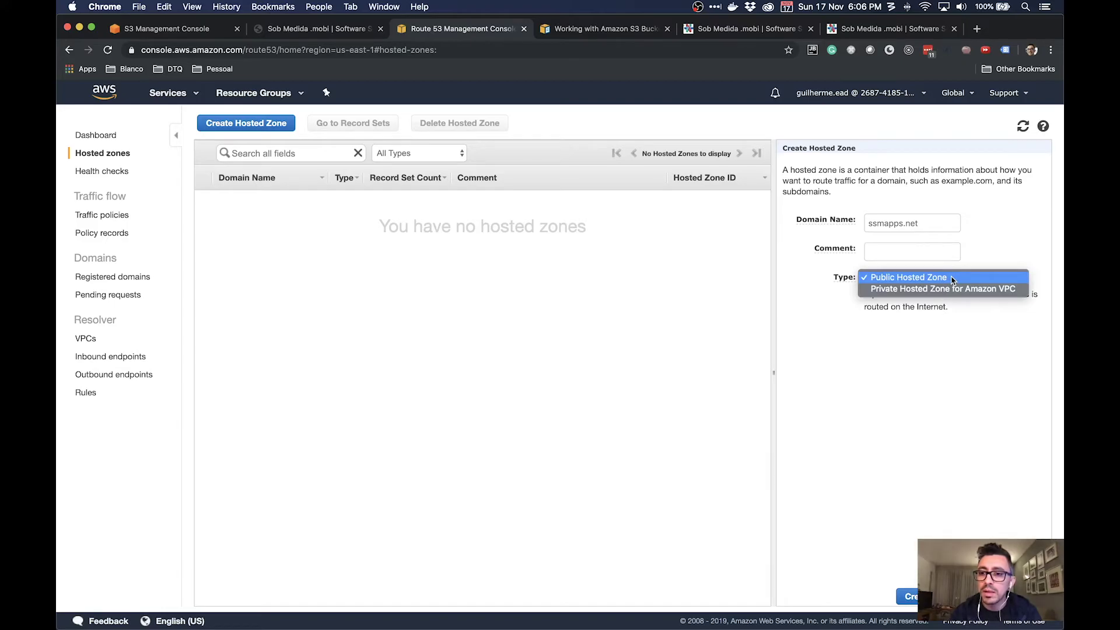
{"action": "left_click", "coordinate": [889, 329]}
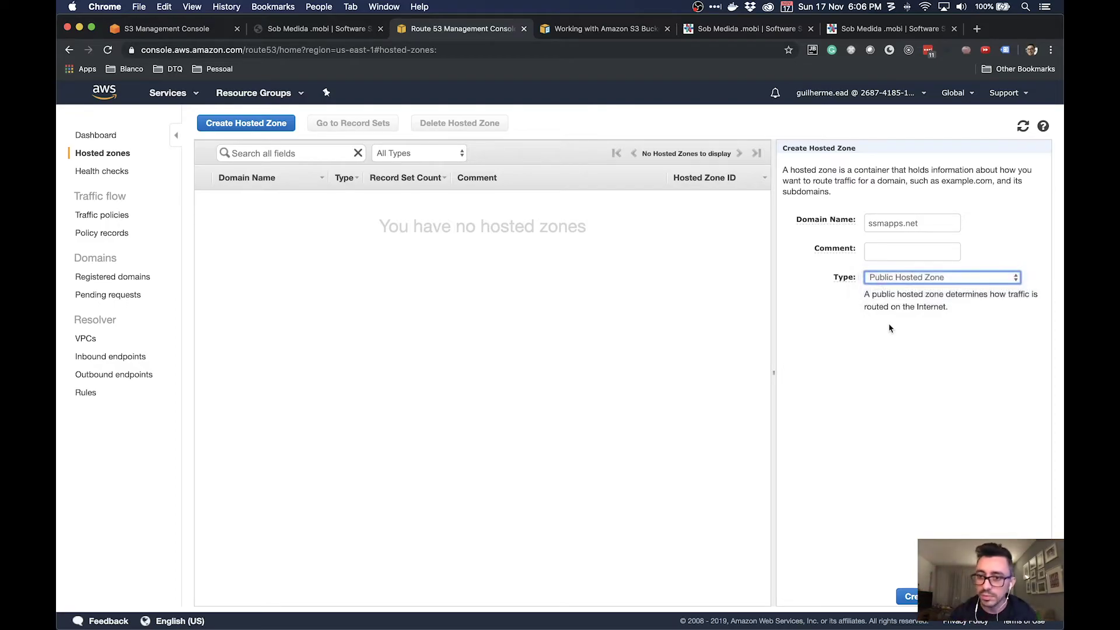
{"action": "left_click", "coordinate": [910, 599]}
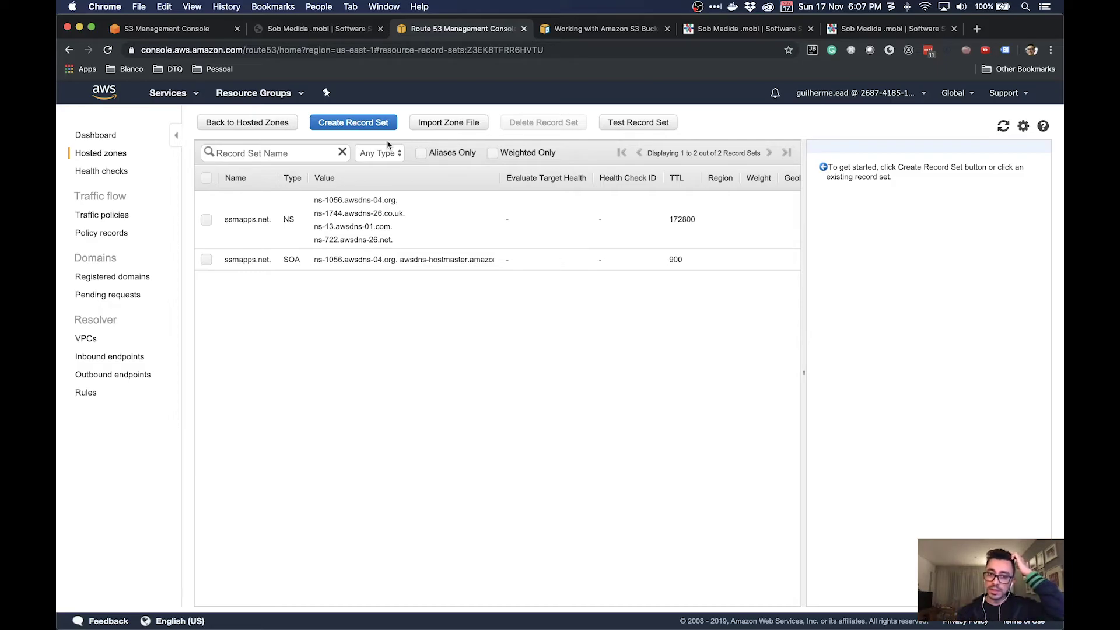
Step: Start a new record set named www in the ssmapps.net zone with type A – IPv4 address
{"action": "left_click", "coordinate": [382, 123]}
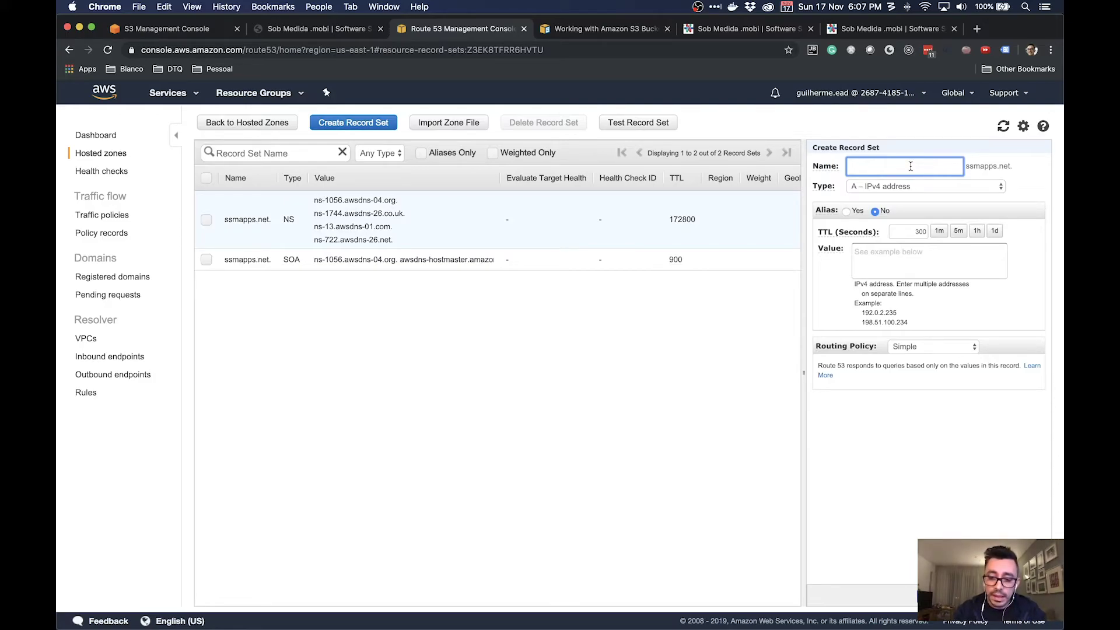
{"action": "type", "text": "www"}
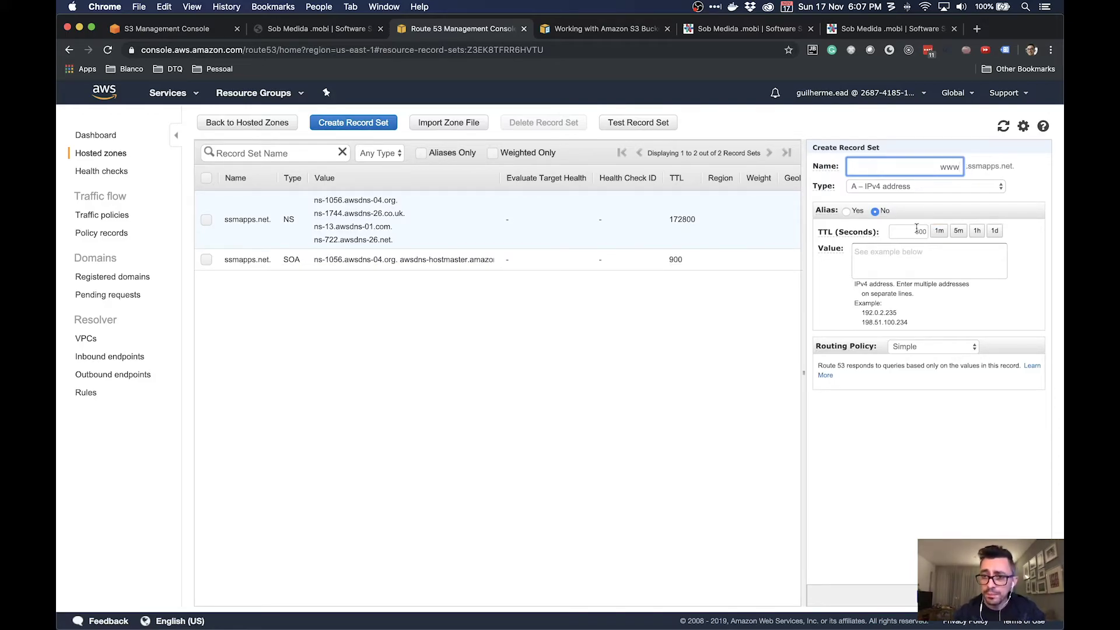
{"action": "left_click", "coordinate": [867, 189]}
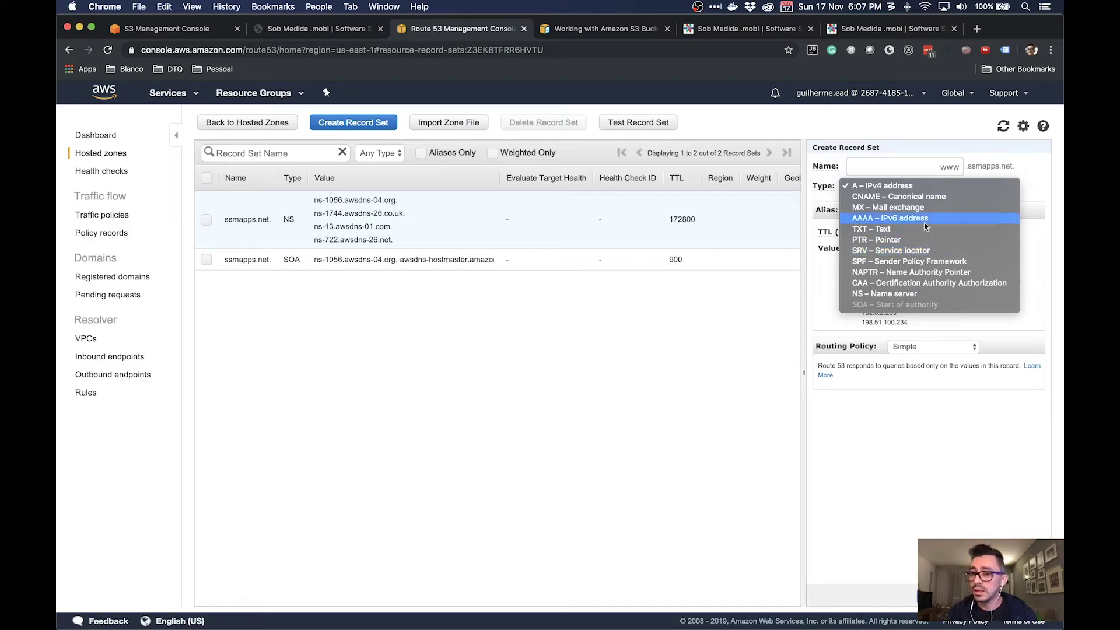
{"action": "left_click", "coordinate": [911, 187]}
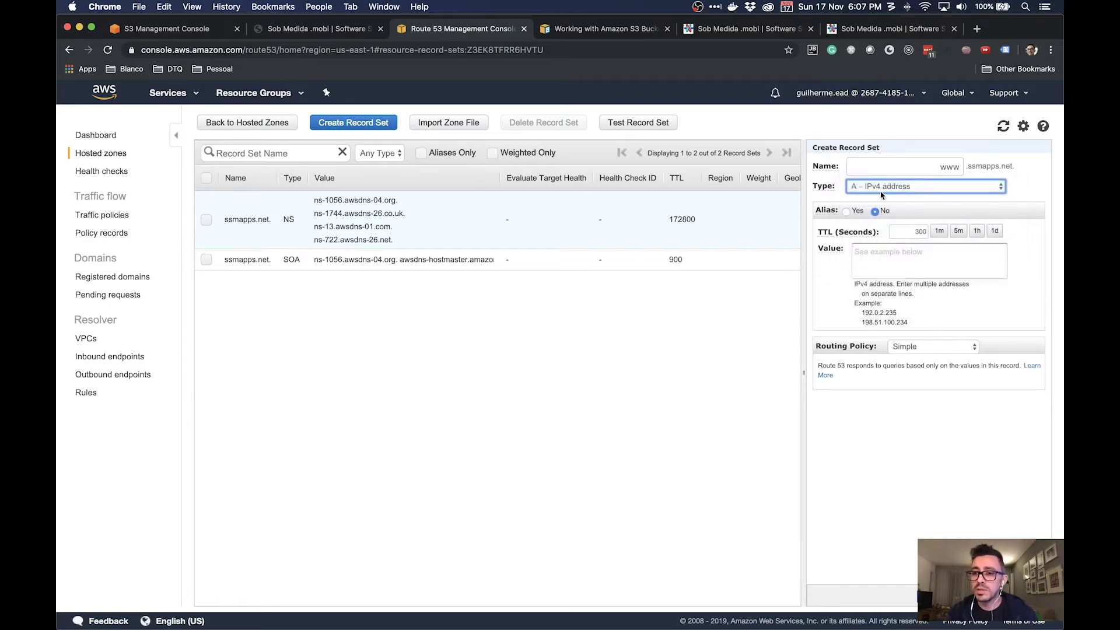
Step: Turn on the alias option for the www record and look through the available alias targets
{"action": "left_click", "coordinate": [846, 211]}
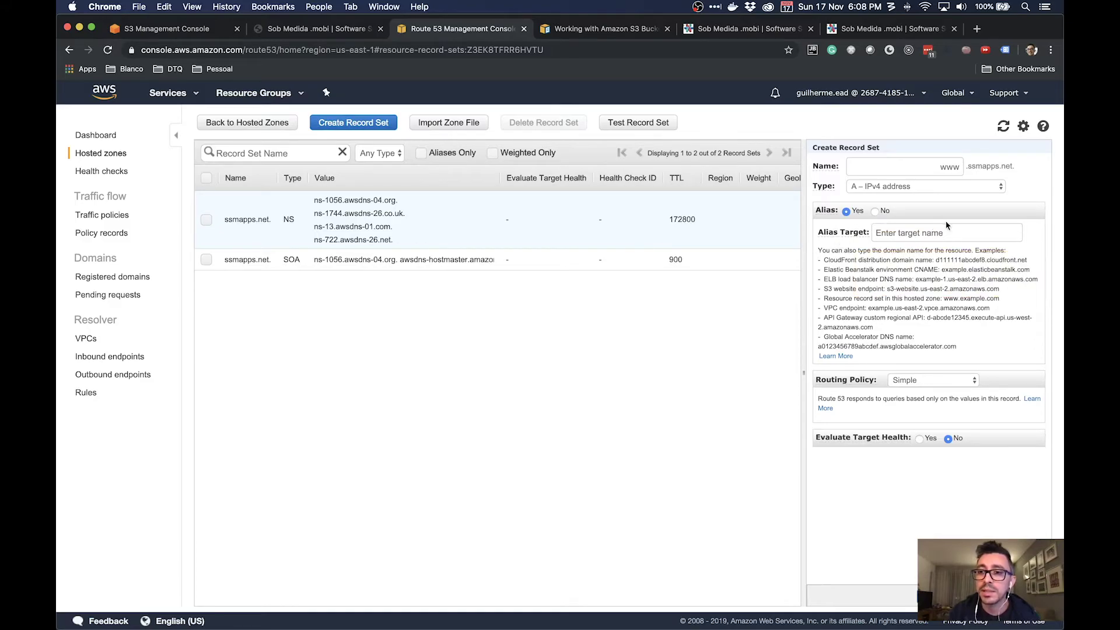
{"action": "left_click", "coordinate": [961, 226]}
{"action": "scroll", "coordinate": [974, 292], "scroll_direction": "down", "scroll_amount": 5}
{"action": "scroll", "coordinate": [974, 290], "scroll_direction": "up", "scroll_amount": 5}
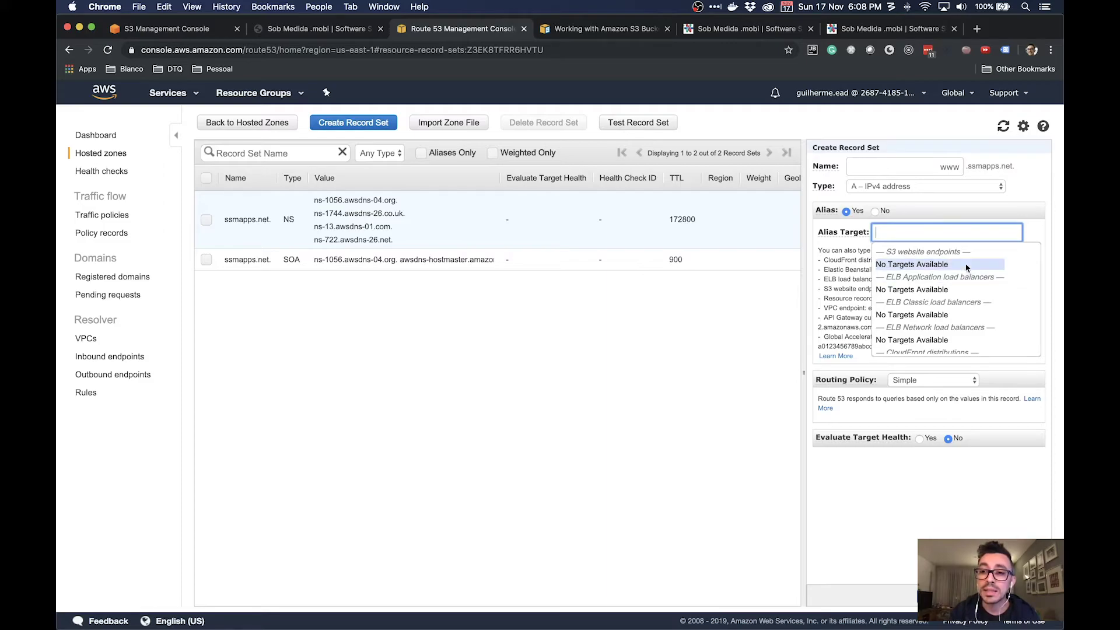
{"action": "scroll", "coordinate": [969, 320], "scroll_direction": "down", "scroll_amount": 1}
{"action": "scroll", "coordinate": [969, 320], "scroll_direction": "down", "scroll_amount": 3}
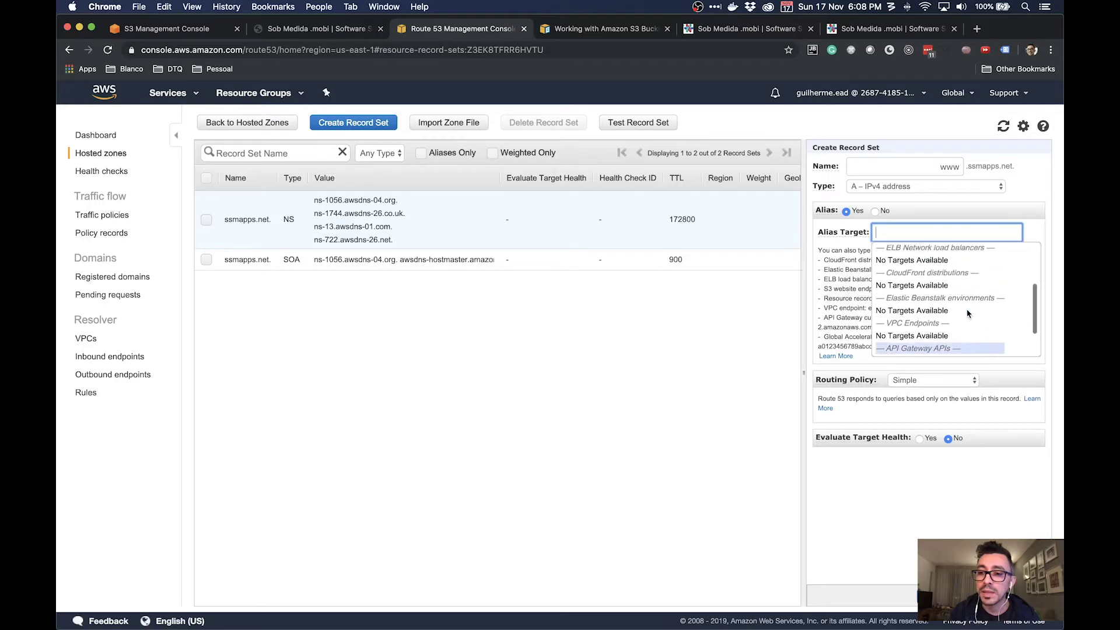
{"action": "scroll", "coordinate": [967, 314], "scroll_direction": "up", "scroll_amount": 3}
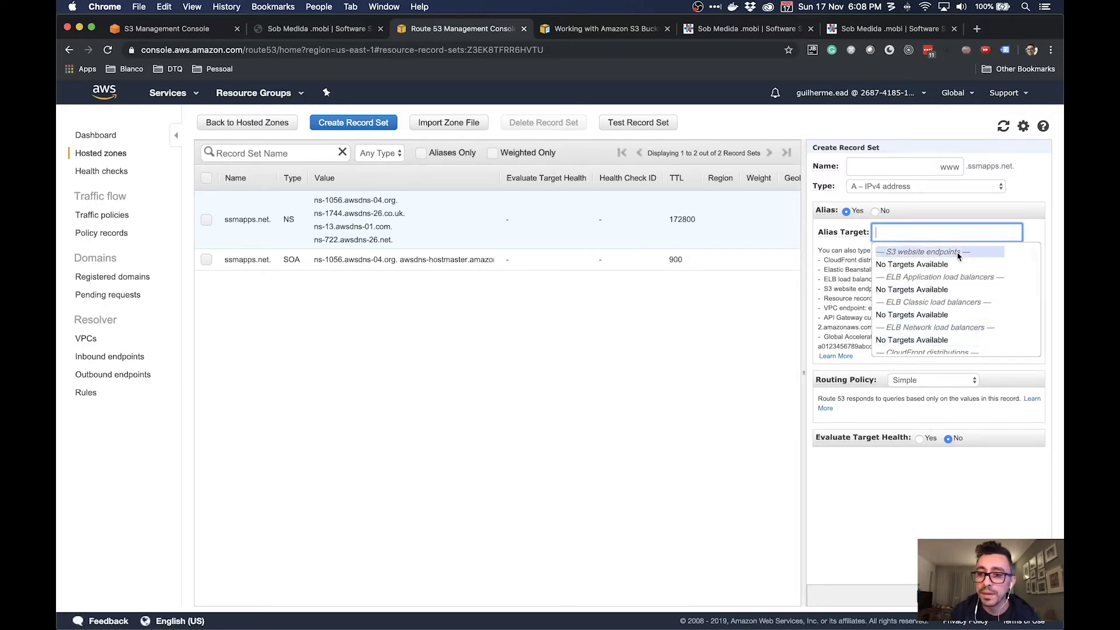
Step: Change the www record's type to CNAME – Canonical name and check the alias target list again
{"action": "left_click", "coordinate": [942, 185]}
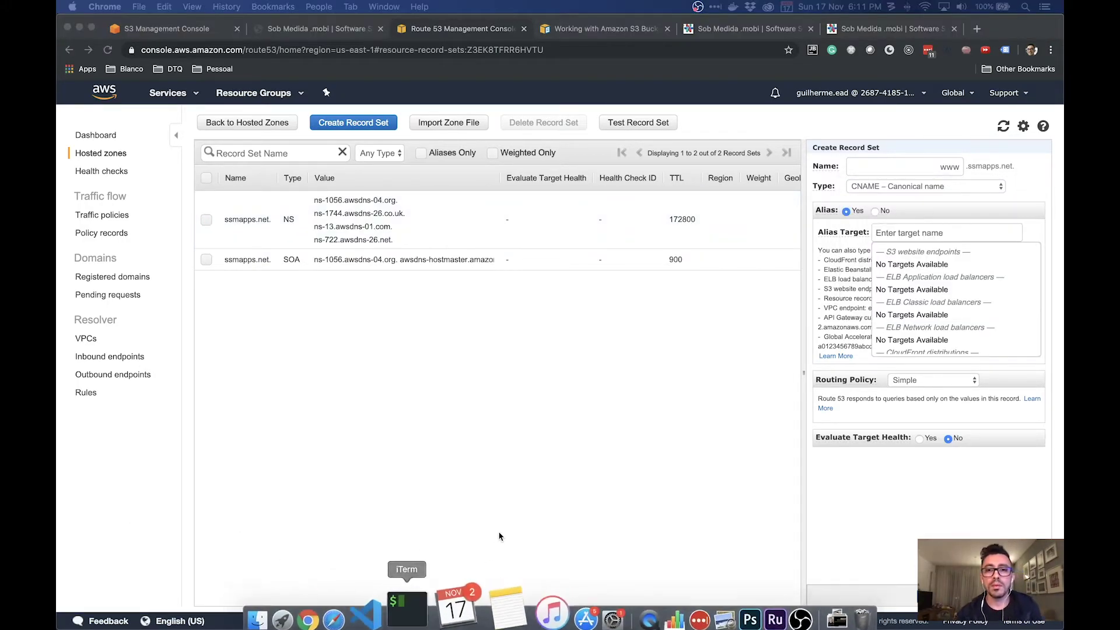
{"action": "left_click", "coordinate": [595, 426]}
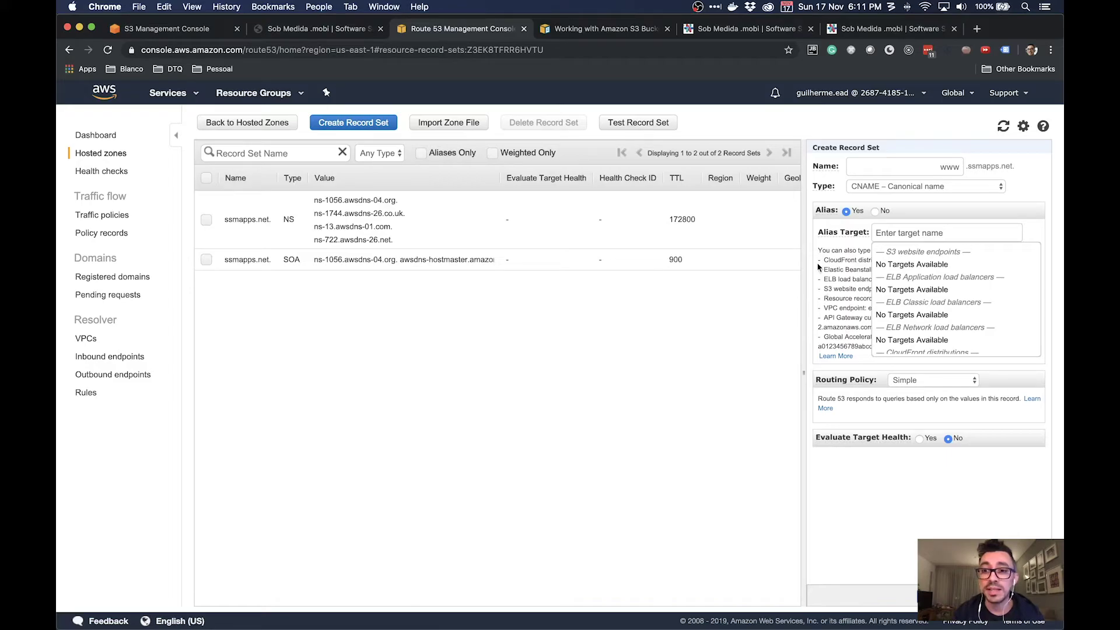
{"action": "left_click", "coordinate": [911, 234]}
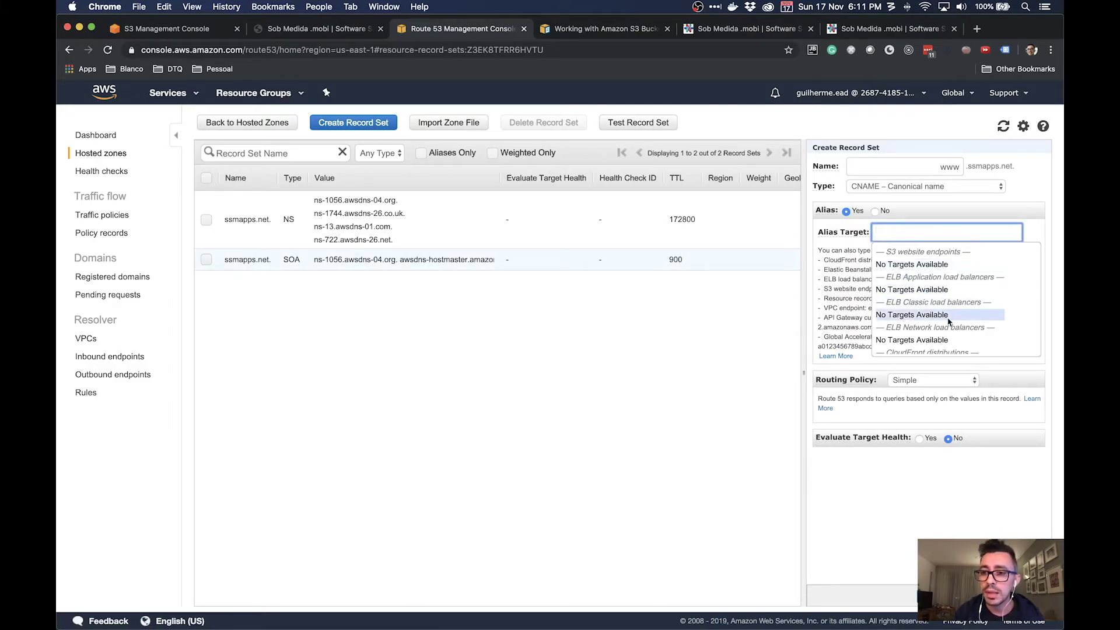
{"action": "scroll", "coordinate": [950, 309], "scroll_direction": "down", "scroll_amount": 5}
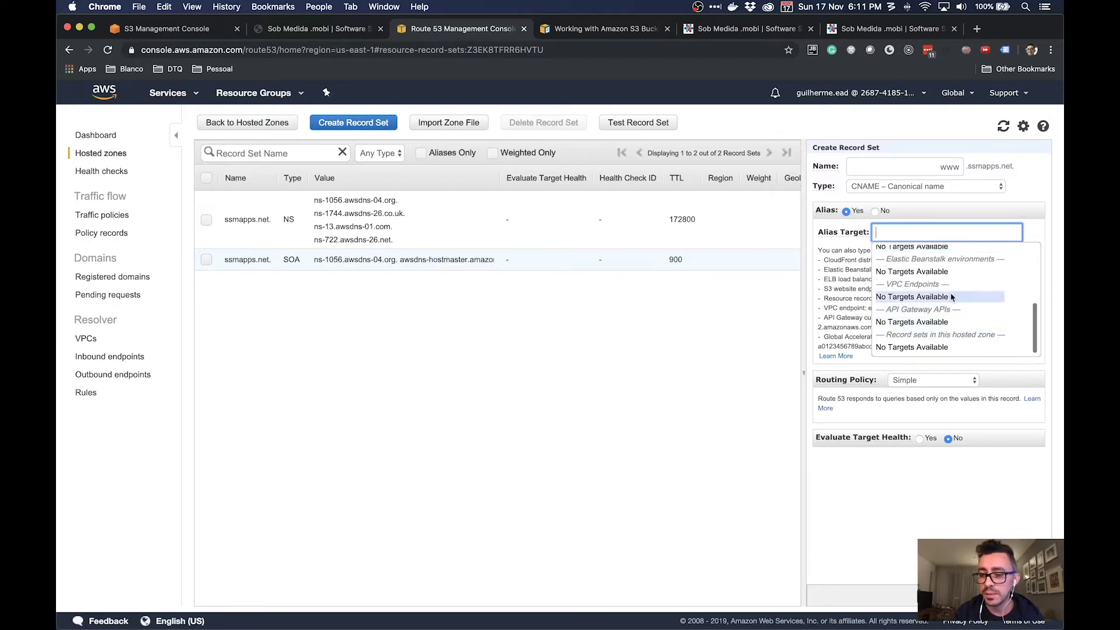
{"action": "left_click", "coordinate": [618, 418]}
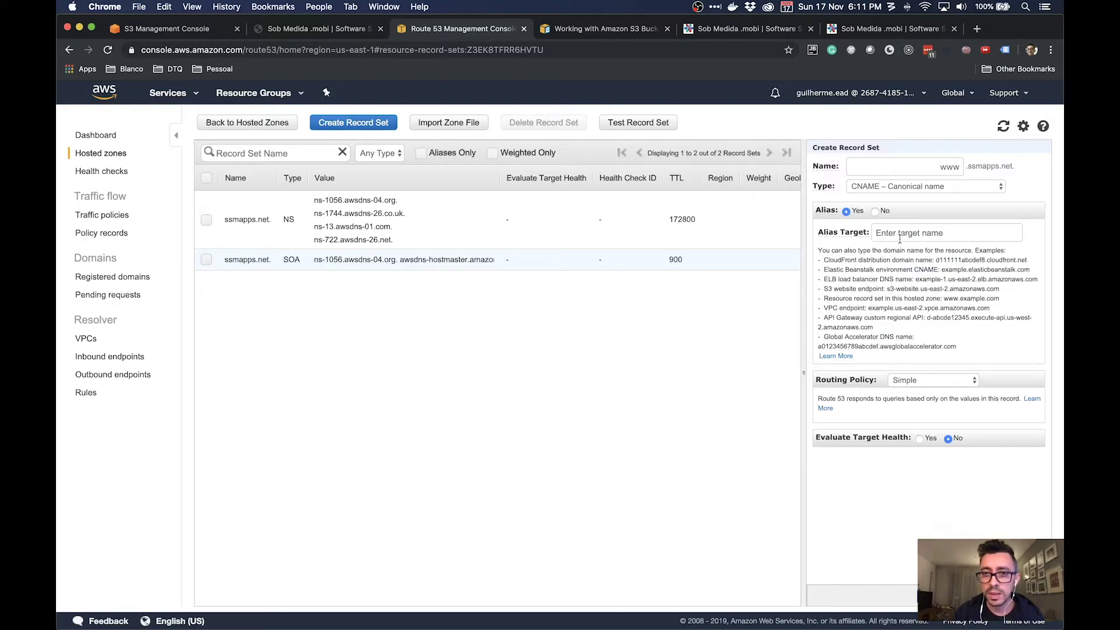
Step: Open the CloudFront service in place of the S3 console, leaving the Route 53 record form open
{"action": "left_click", "coordinate": [612, 30]}
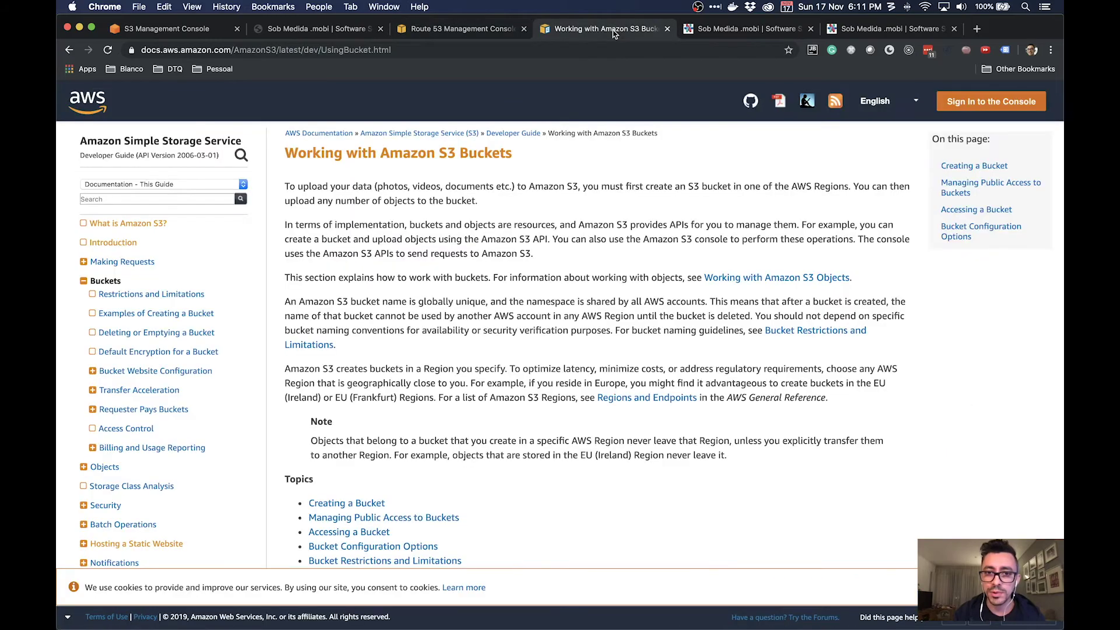
{"action": "left_click", "coordinate": [478, 30]}
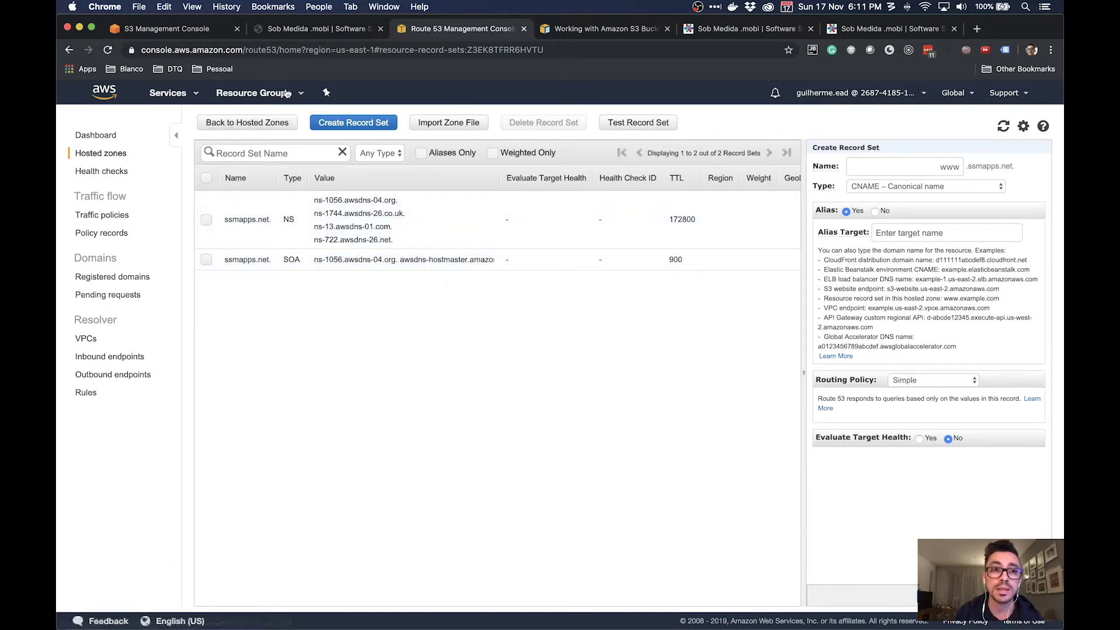
{"action": "left_click", "coordinate": [200, 37]}
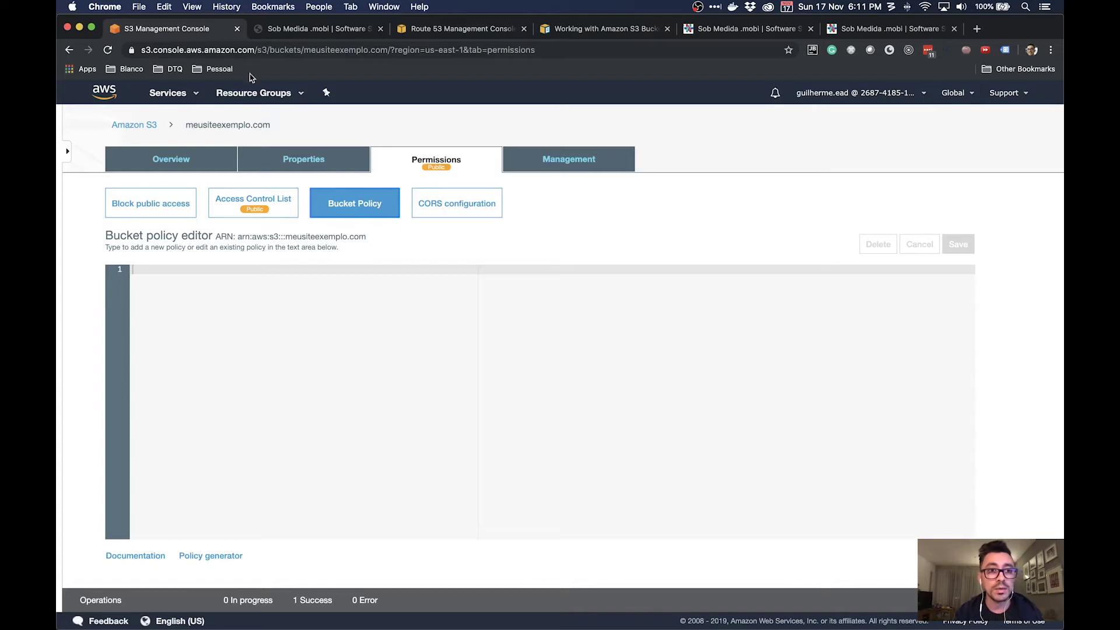
{"action": "left_click", "coordinate": [185, 93]}
{"action": "type", "text": "cloudfrontclo"}
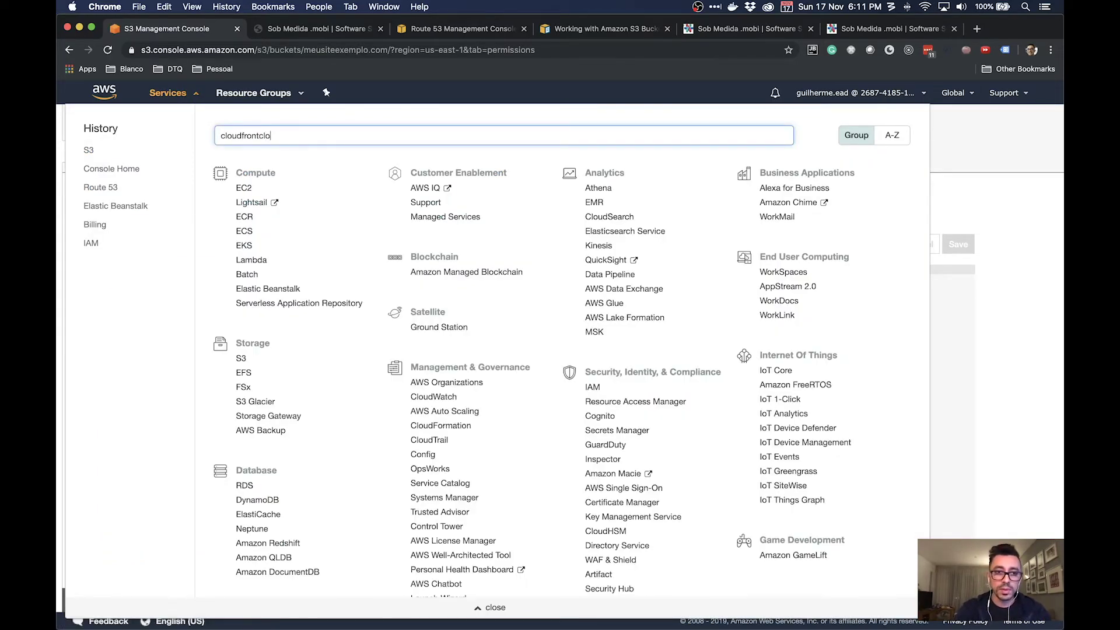
{"action": "key", "text": "BackSpace"}
{"action": "key", "text": "BackSpace"}
{"action": "left_click", "coordinate": [284, 163]}
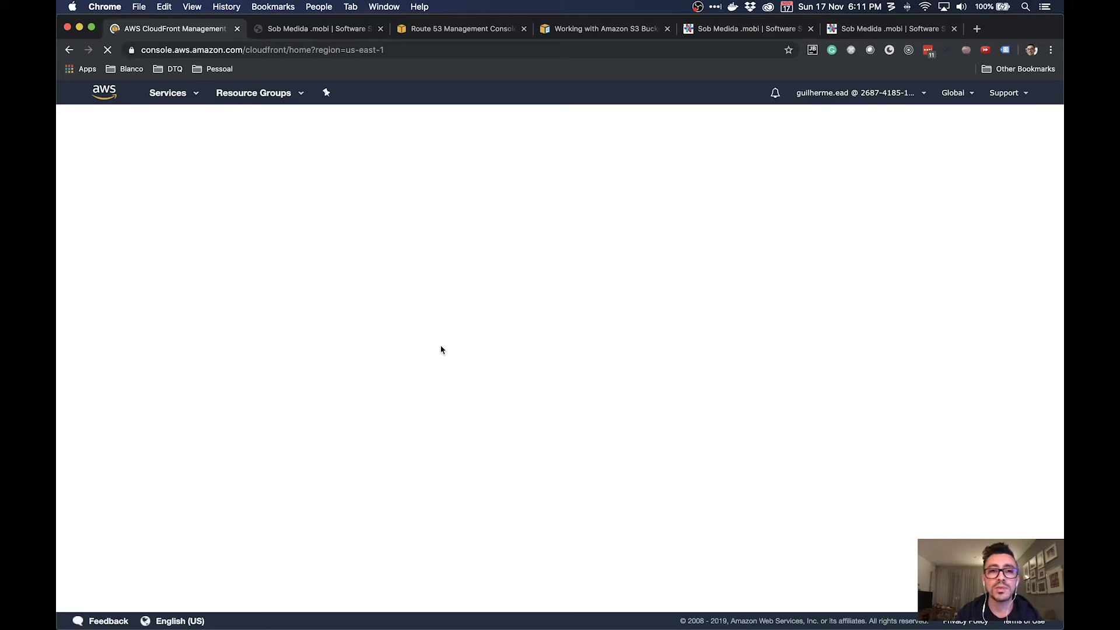
Step: Open the existing CloudFront distribution's general settings for editing and go to its alternate domain names
{"action": "left_click", "coordinate": [397, 226]}
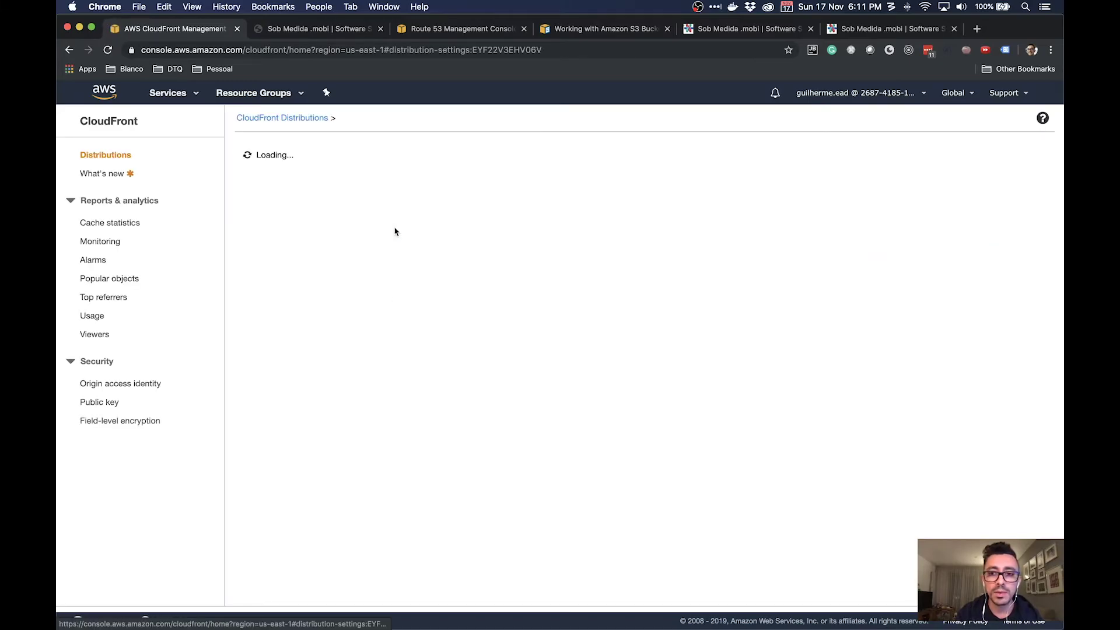
{"action": "left_click", "coordinate": [254, 173]}
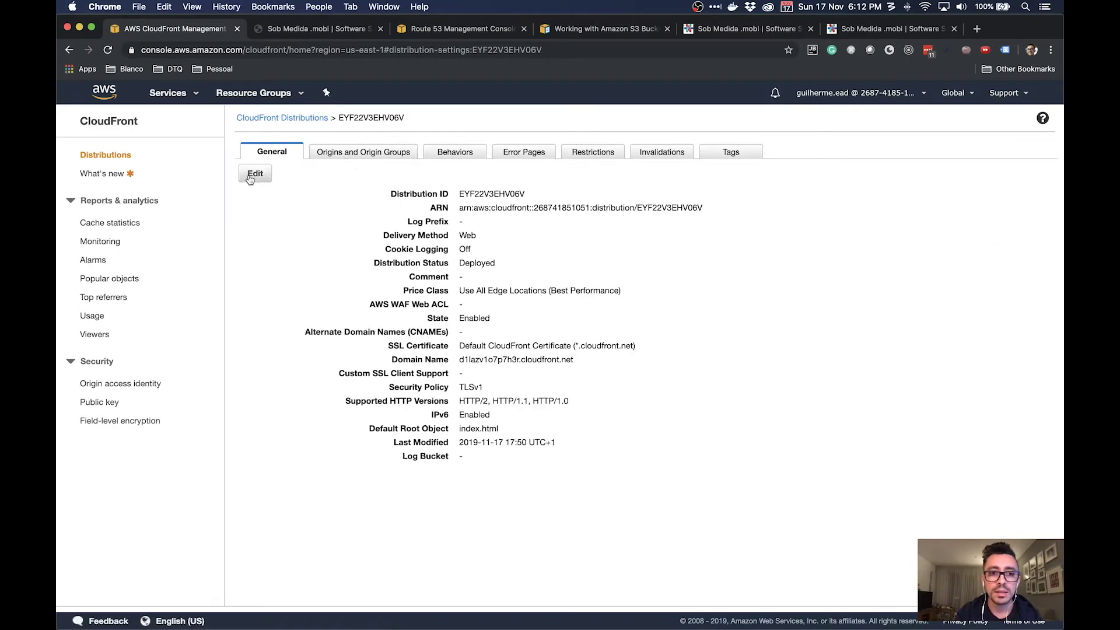
{"action": "scroll", "coordinate": [582, 420], "scroll_direction": "down", "scroll_amount": 5}
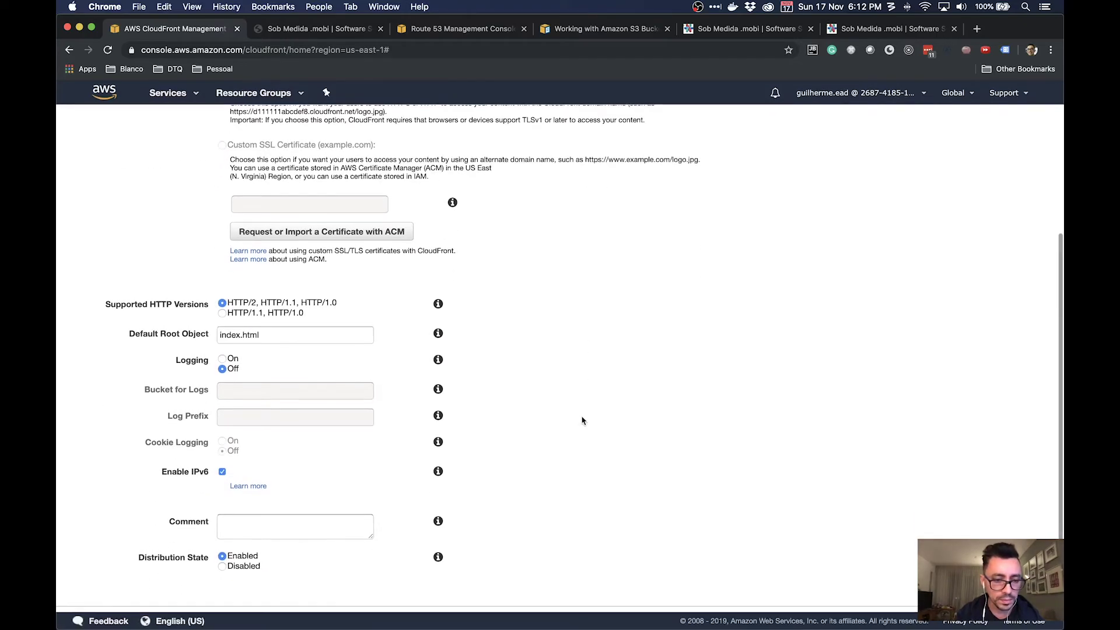
{"action": "scroll", "coordinate": [581, 420], "scroll_direction": "up", "scroll_amount": 5}
{"action": "left_click", "coordinate": [319, 233]}
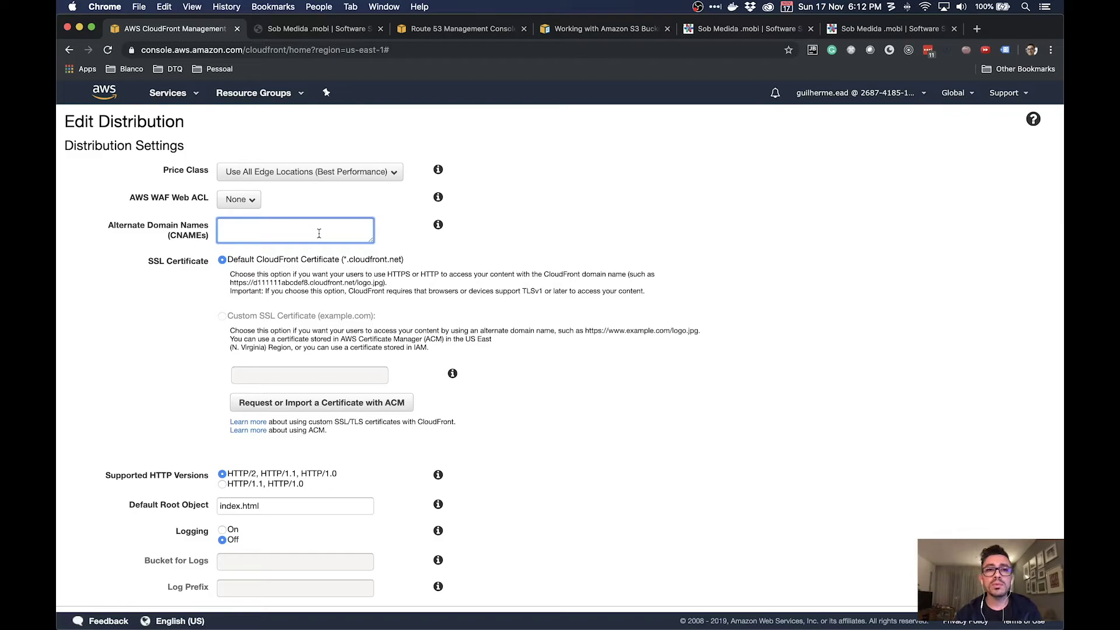
{"action": "left_click", "coordinate": [482, 29]}
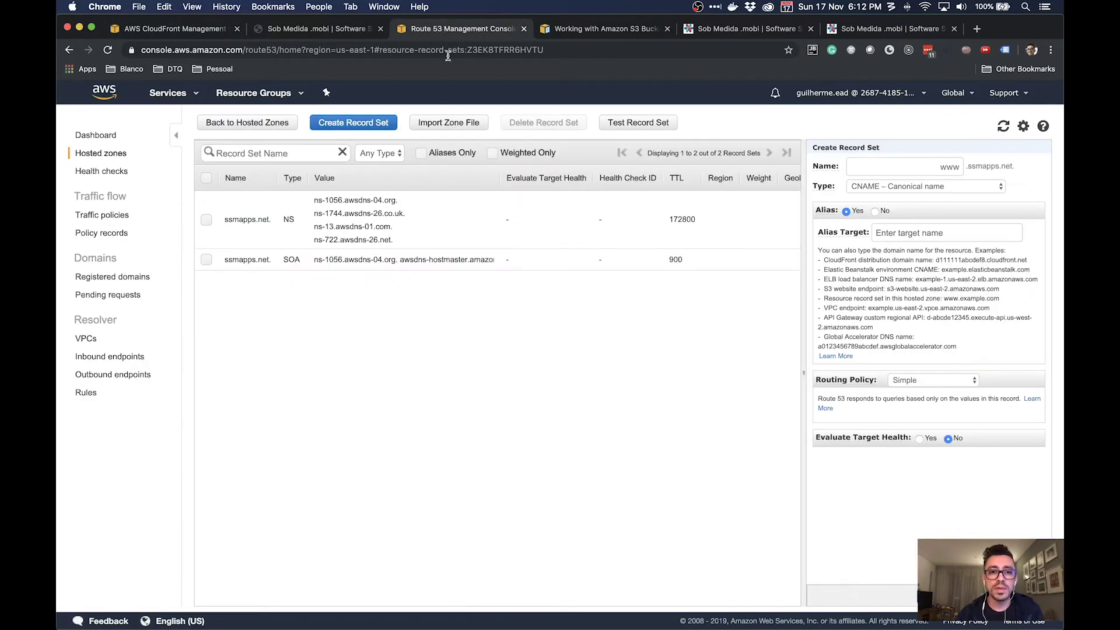
{"action": "left_click", "coordinate": [1013, 168]}
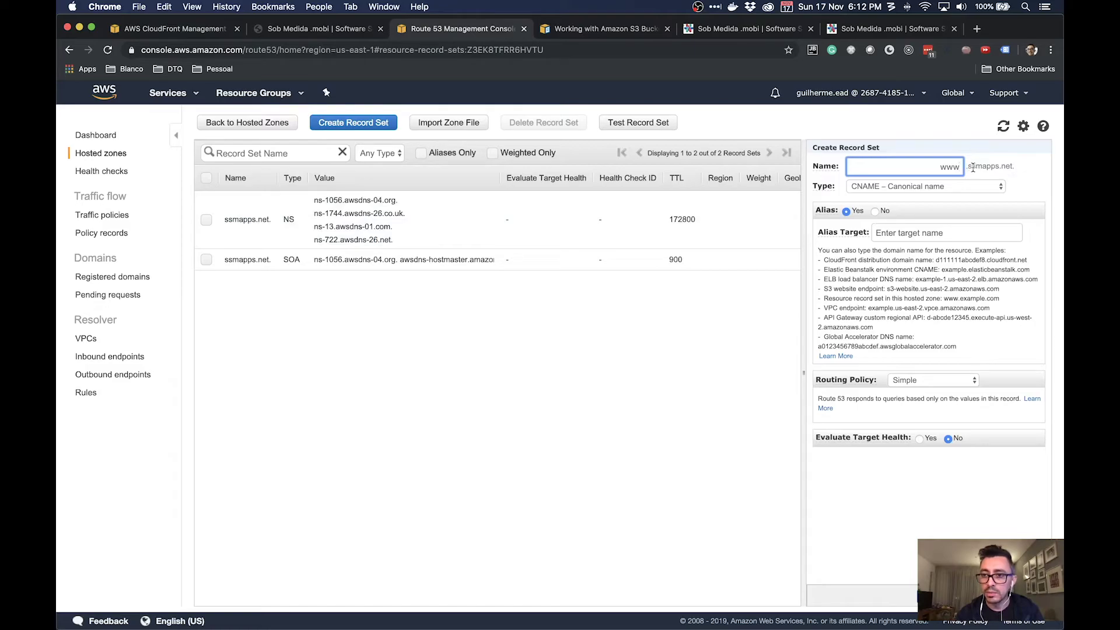
{"action": "left_click_drag", "start_coordinate": [1018, 166], "coordinate": [967, 167]}
{"action": "key", "text": "super+c"}
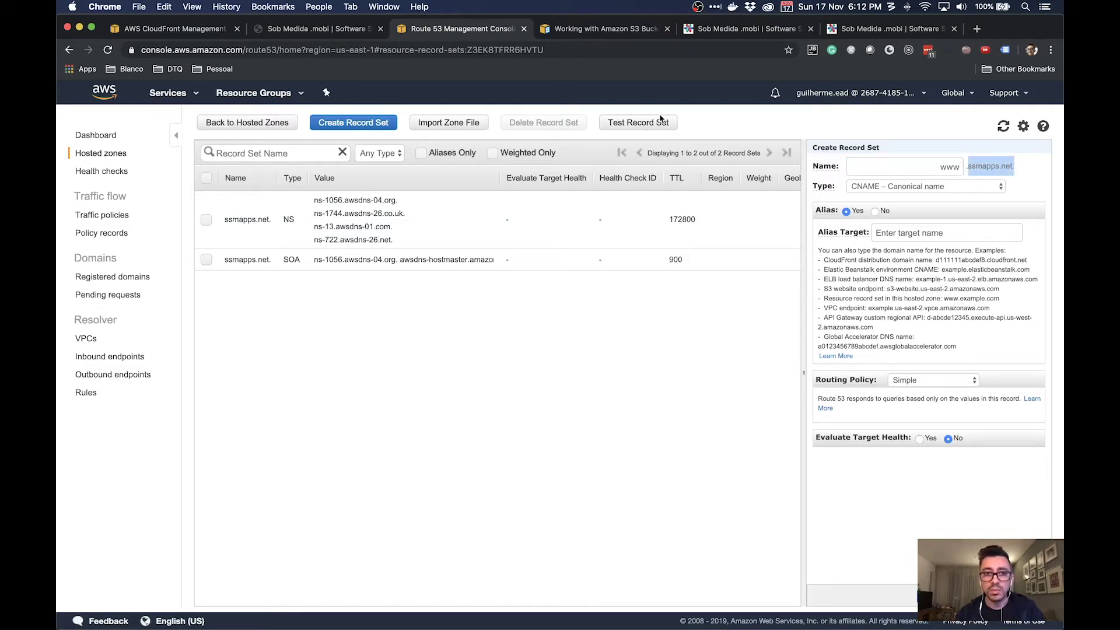
{"action": "left_click", "coordinate": [192, 32]}
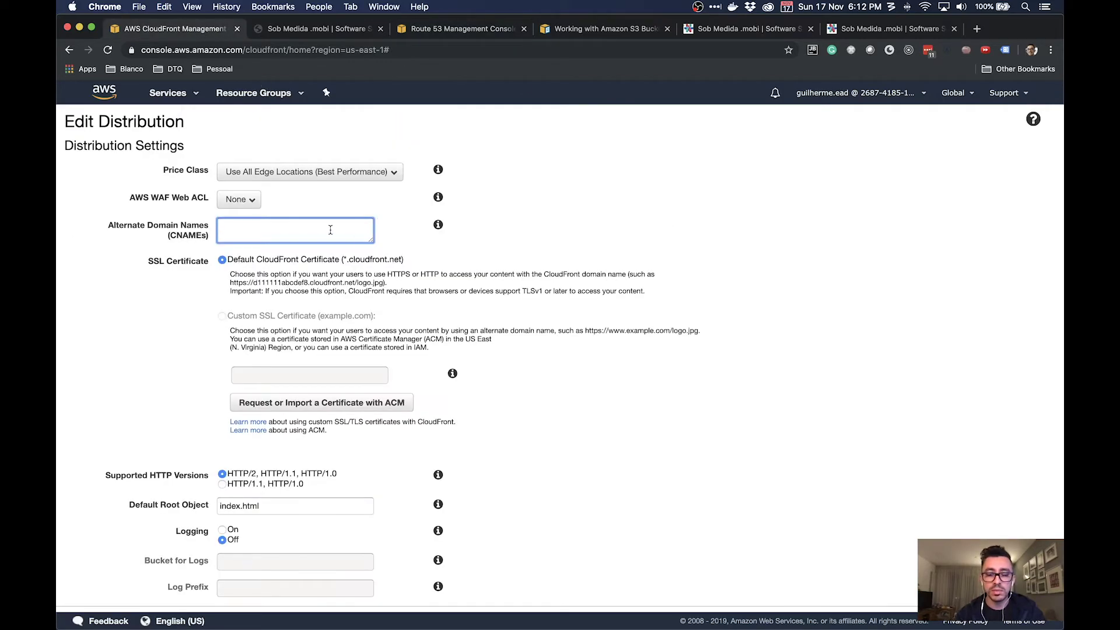
{"action": "key", "text": "super+v"}
{"action": "key", "text": "BackSpace"}
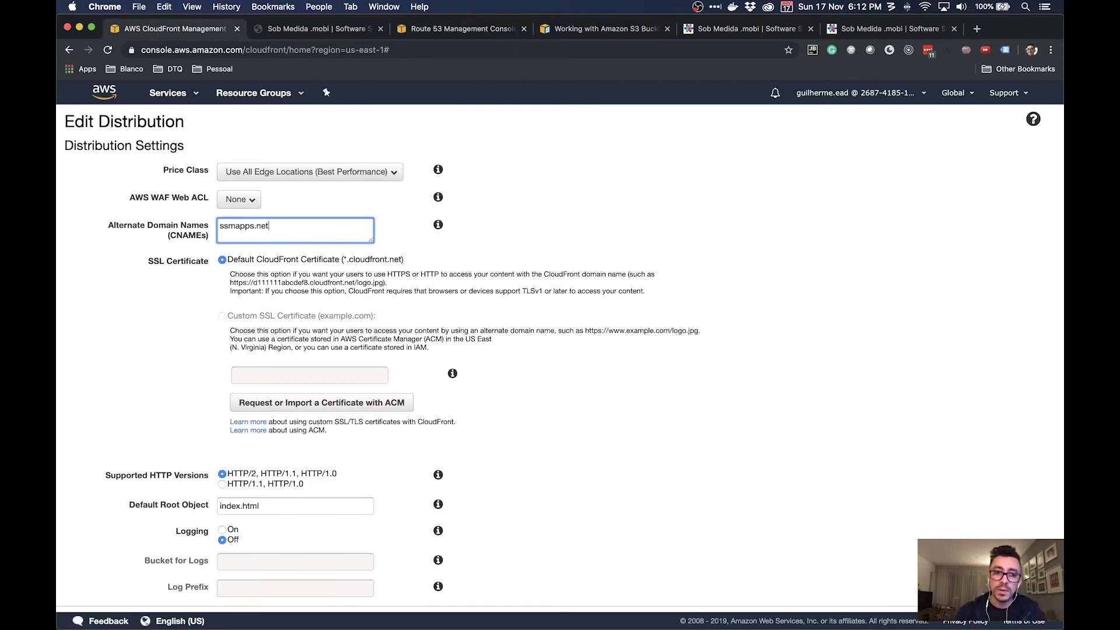
{"action": "key", "text": "super+Left"}
{"action": "type", "text": "www."}
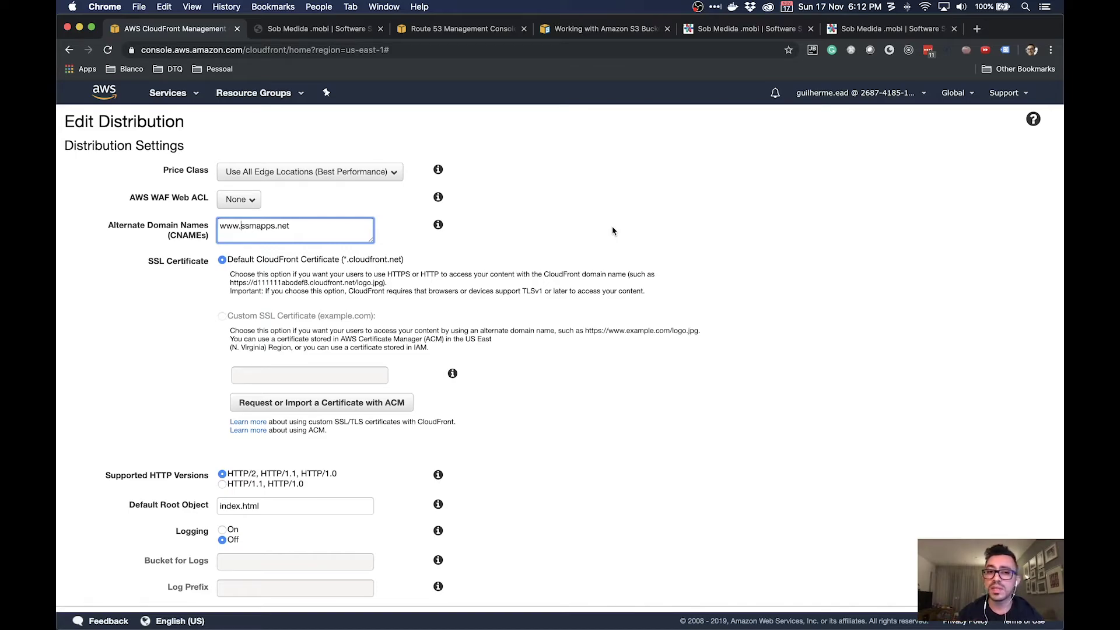
Step: Add ssmapps.net as a second alternate domain name, try to save the distribution, and read the response
{"action": "key", "text": "Return"}
{"action": "type", "text": "ss"}
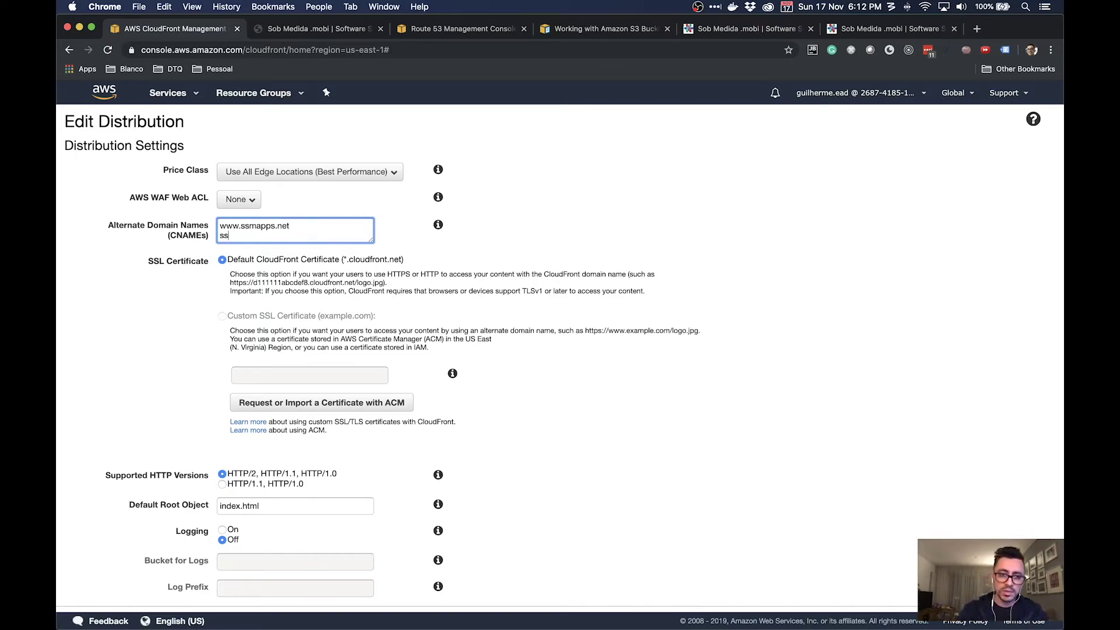
{"action": "type", "text": "mapps.net"}
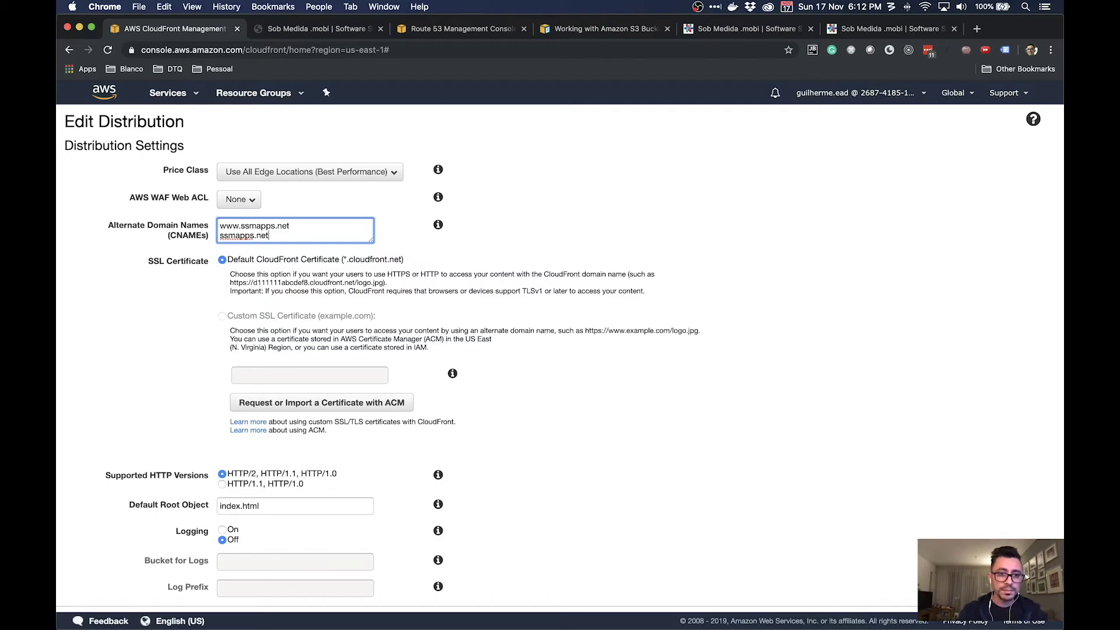
{"action": "left_click", "coordinate": [676, 204]}
{"action": "scroll", "coordinate": [676, 204], "scroll_direction": "down", "scroll_amount": 3}
{"action": "scroll", "coordinate": [676, 205], "scroll_direction": "up", "scroll_amount": 3}
{"action": "scroll", "coordinate": [676, 205], "scroll_direction": "down", "scroll_amount": 4}
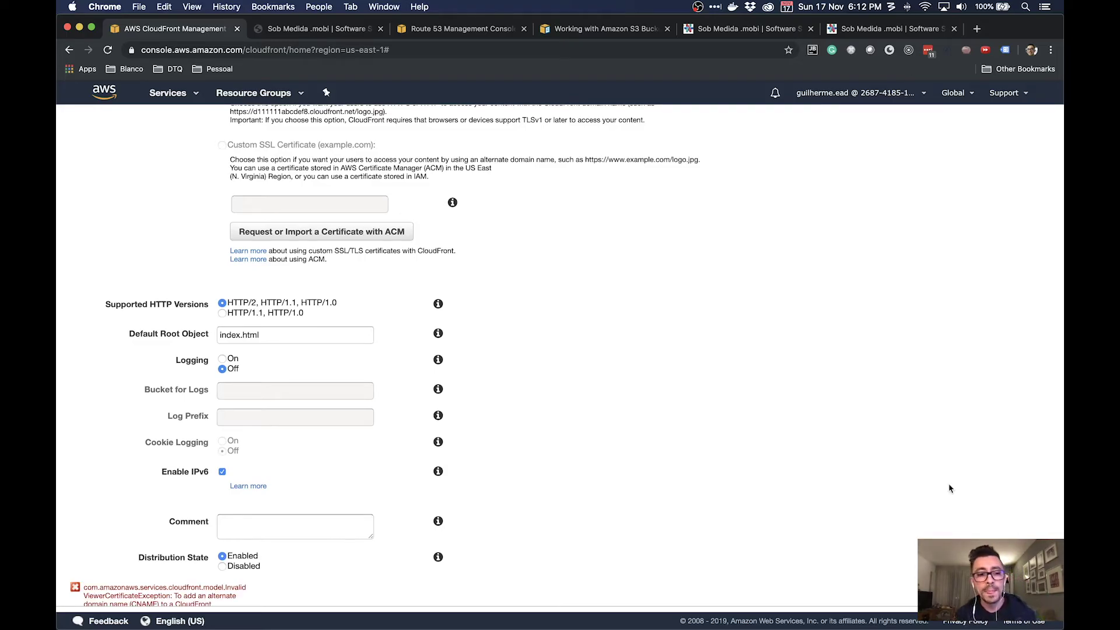
{"action": "scroll", "coordinate": [838, 495], "scroll_direction": "down", "scroll_amount": 3}
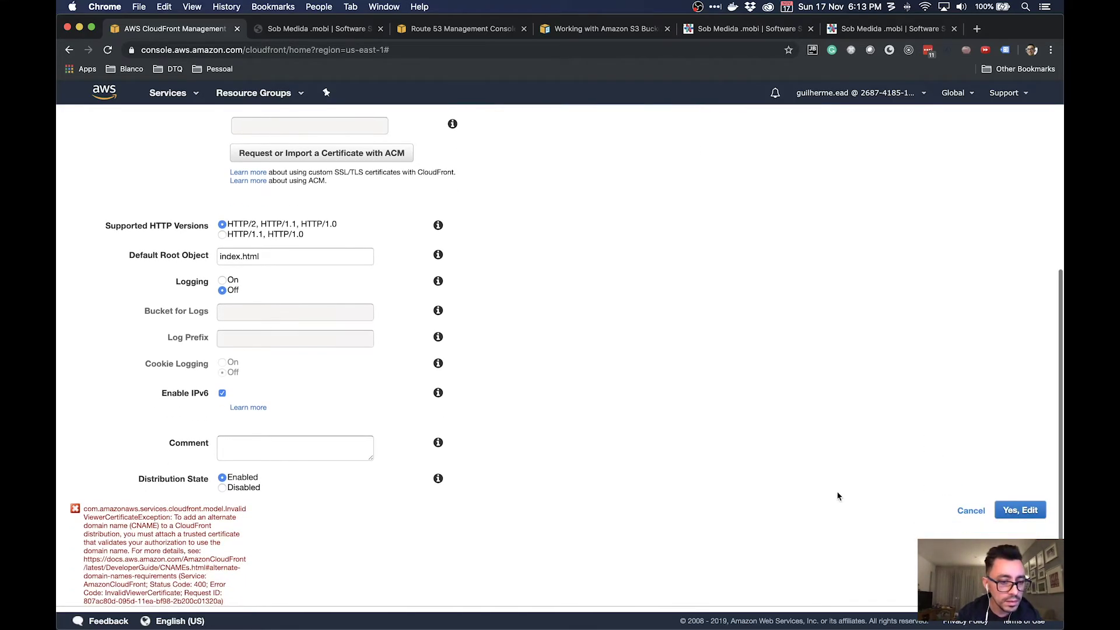
{"action": "scroll", "coordinate": [838, 495], "scroll_direction": "down", "scroll_amount": 1}
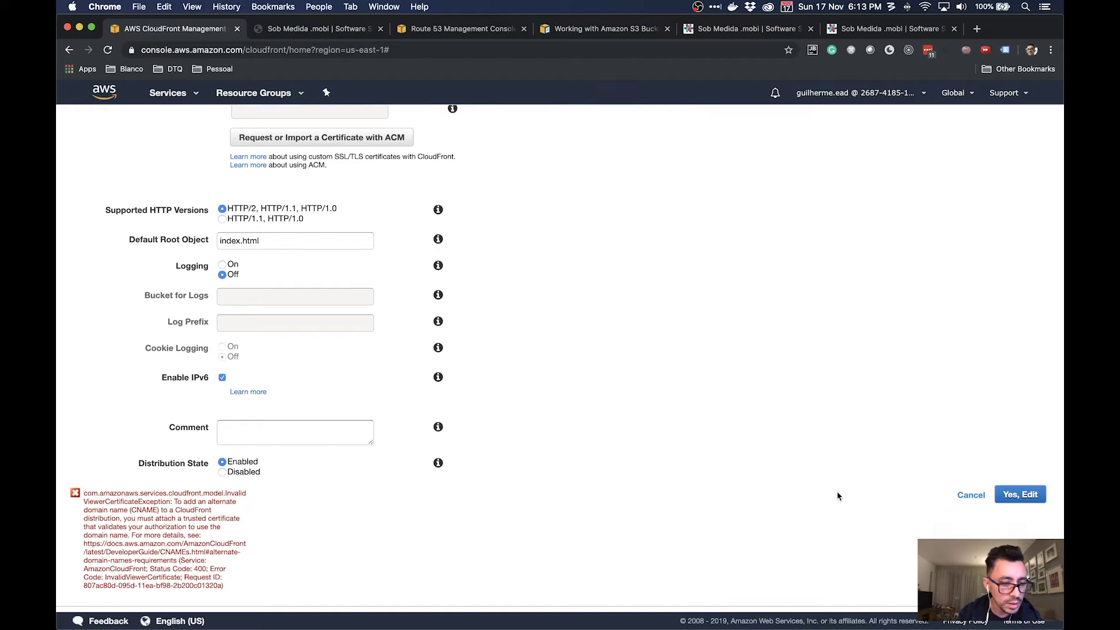
{"action": "scroll", "coordinate": [838, 495], "scroll_direction": "up", "scroll_amount": 10}
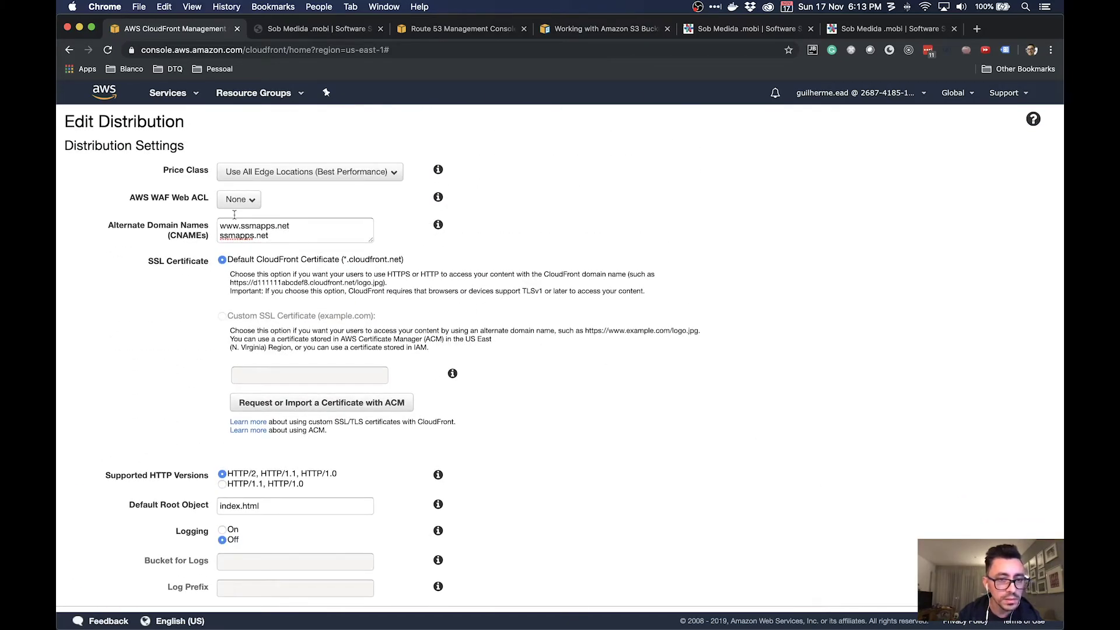
{"action": "left_click", "coordinate": [281, 235]}
{"action": "double_click", "coordinate": [281, 235]}
{"action": "key", "text": "BackSpace"}
{"action": "scroll", "coordinate": [729, 268], "scroll_direction": "down", "scroll_amount": 1}
{"action": "scroll", "coordinate": [920, 430], "scroll_direction": "down", "scroll_amount": 9}
{"action": "left_click", "coordinate": [1020, 495]}
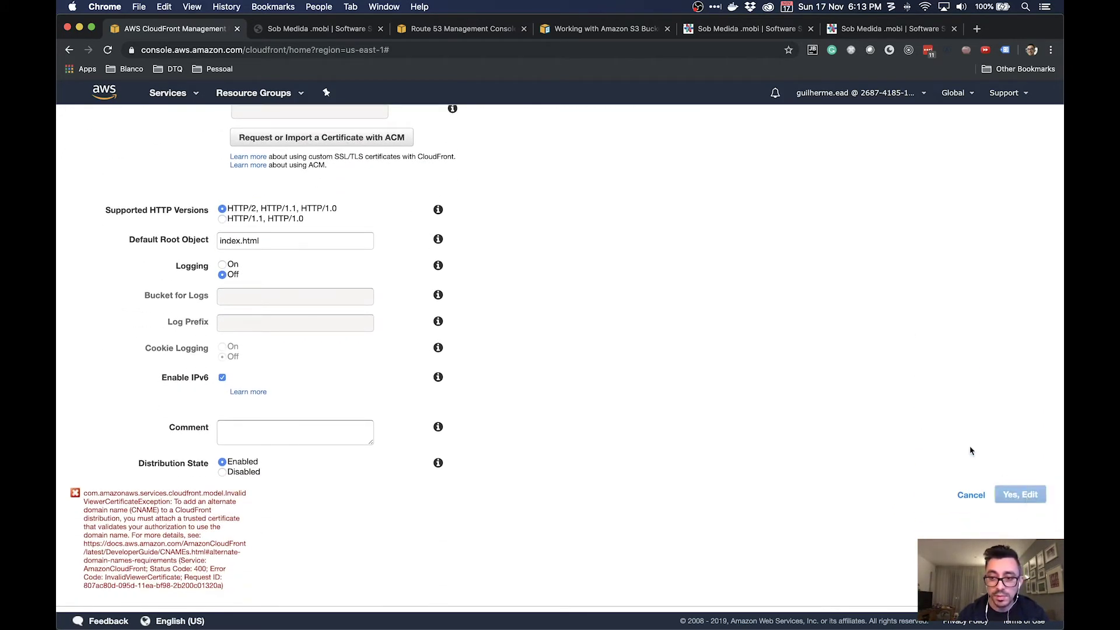
Step: Review the alternate domain name and SSL certificate settings, and cancel editing the distribution
{"action": "scroll", "coordinate": [930, 453], "scroll_direction": "up", "scroll_amount": 10}
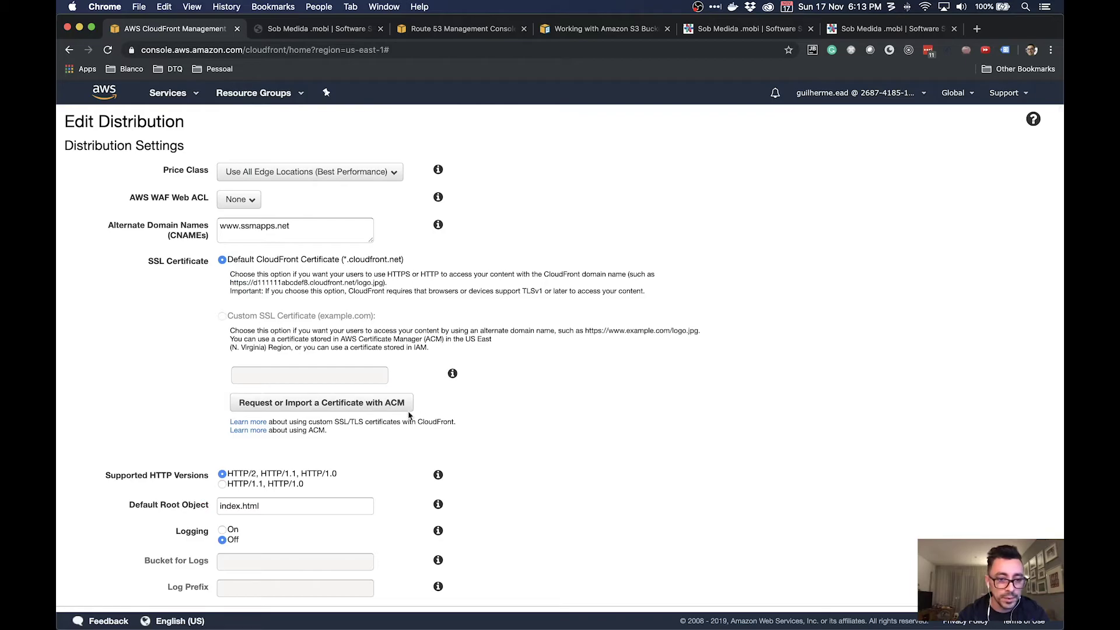
{"action": "scroll", "coordinate": [321, 452], "scroll_direction": "down", "scroll_amount": 2}
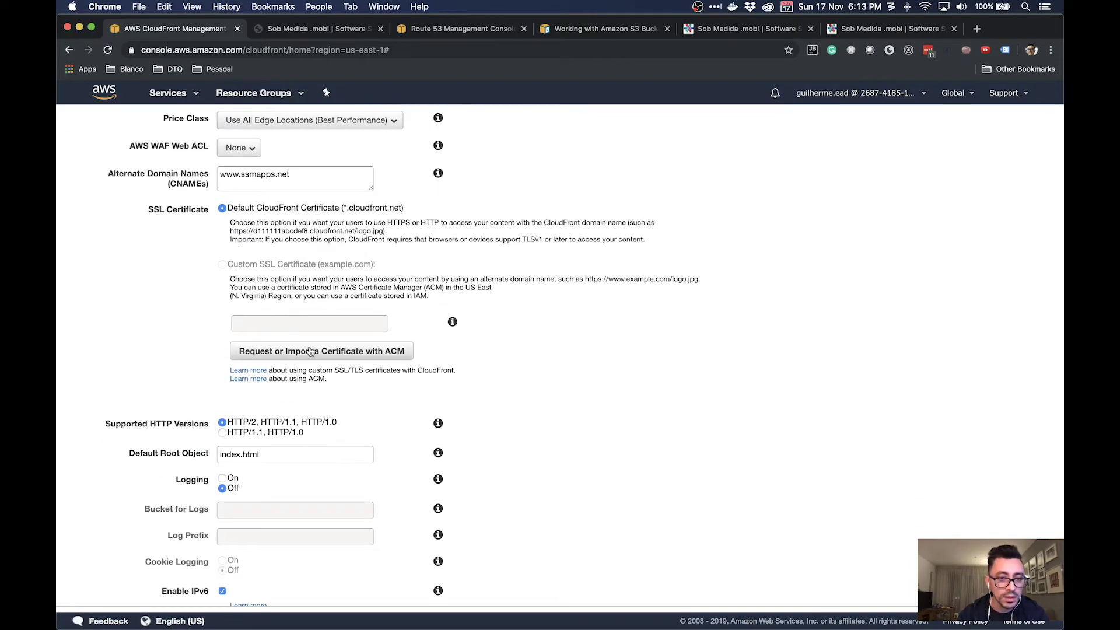
{"action": "scroll", "coordinate": [315, 415], "scroll_direction": "down", "scroll_amount": 3}
{"action": "scroll", "coordinate": [314, 415], "scroll_direction": "up", "scroll_amount": 4}
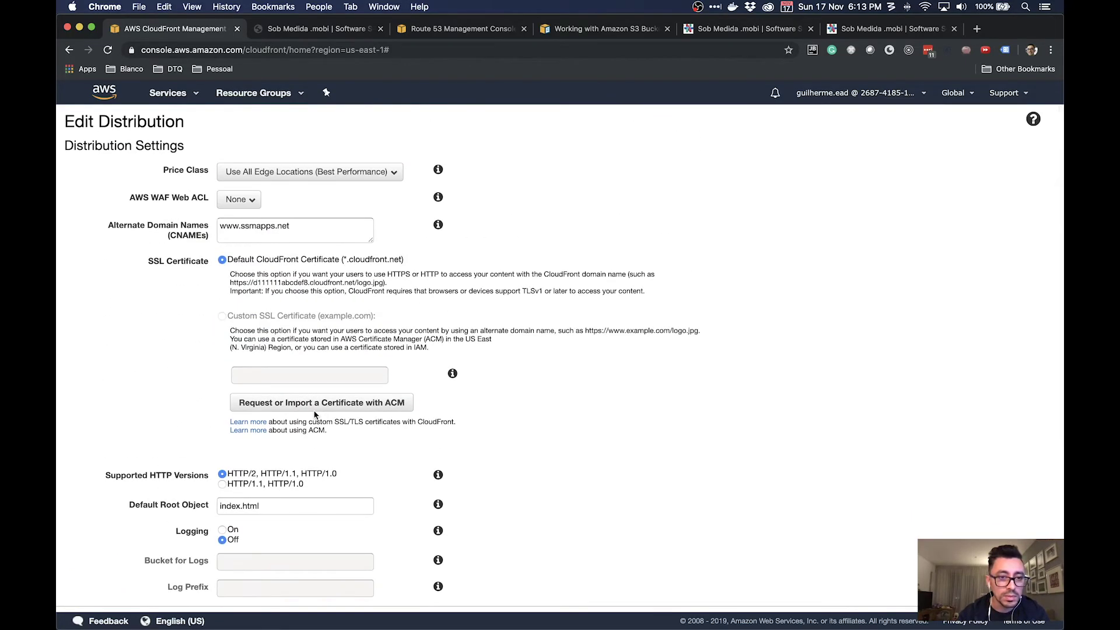
{"action": "scroll", "coordinate": [452, 371], "scroll_direction": "down", "scroll_amount": 5}
{"action": "left_click", "coordinate": [970, 495]}
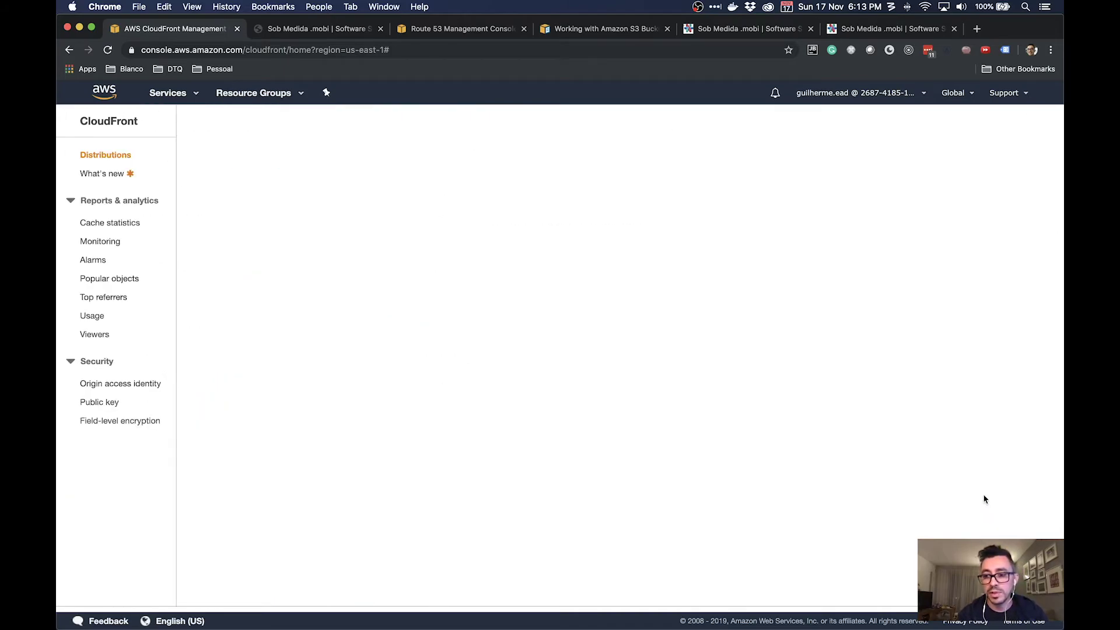
Step: Open AWS Certificate Manager and start a request for a public certificate
{"action": "left_click", "coordinate": [169, 92]}
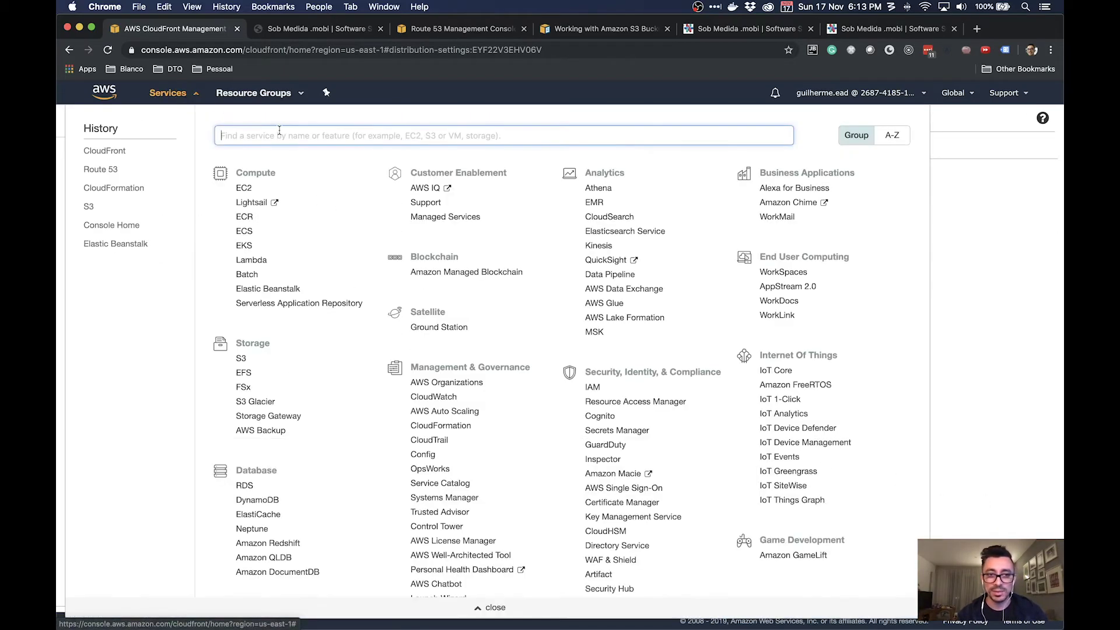
{"action": "type", "text": "awscm"}
{"action": "left_click", "coordinate": [315, 168]}
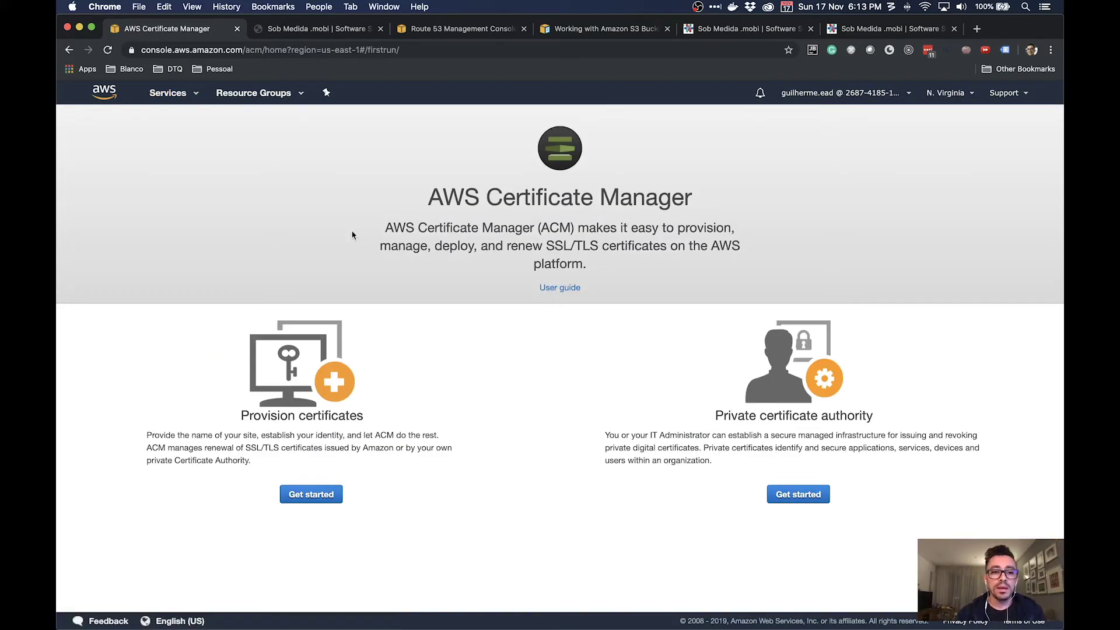
{"action": "left_click", "coordinate": [327, 494]}
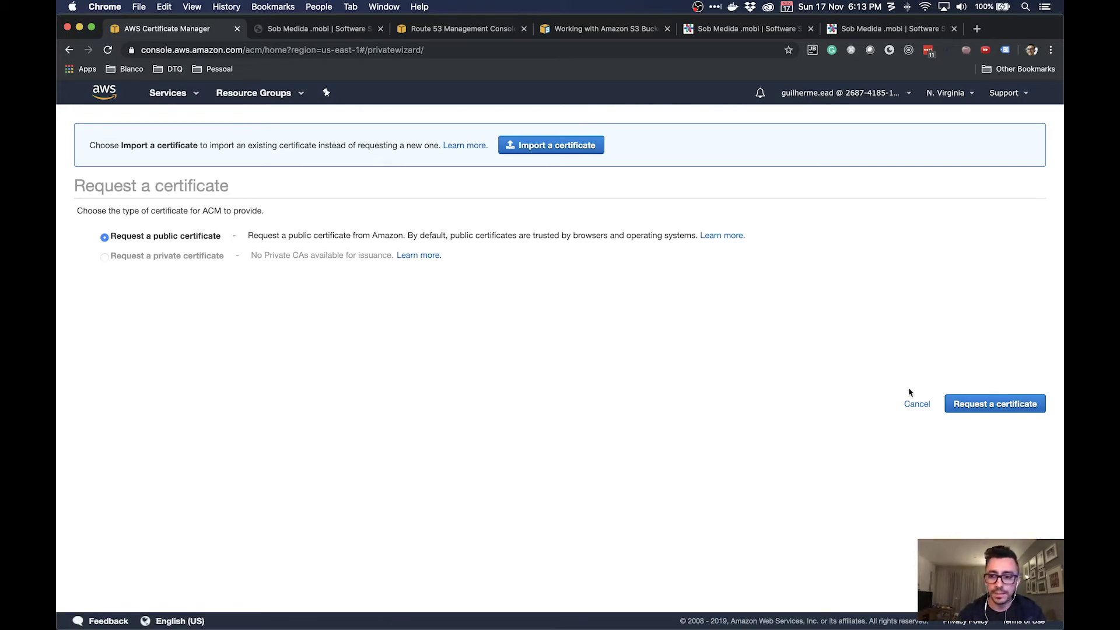
{"action": "left_click", "coordinate": [995, 403]}
Step: Enter ssmapps.net and *.ssmapps.net as the domain names for the certificate
{"action": "left_click", "coordinate": [418, 330]}
{"action": "type", "text": "ssmapps.net"}
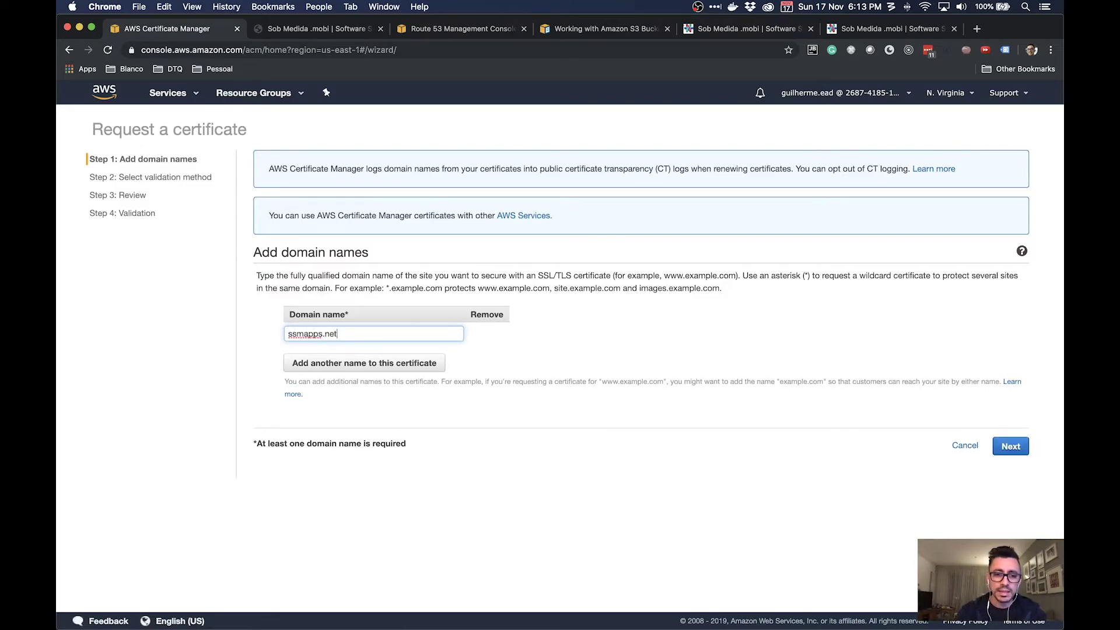
{"action": "left_click", "coordinate": [408, 363]}
{"action": "type", "text": "www"}
{"action": "key", "text": "BackSpace"}
{"action": "key", "text": "BackSpace"}
{"action": "key", "text": "BackSpace"}
{"action": "type", "text": "*"}
{"action": "key", "text": "BackSpace"}
{"action": "type", "text": "*.ssmappsn.e"}
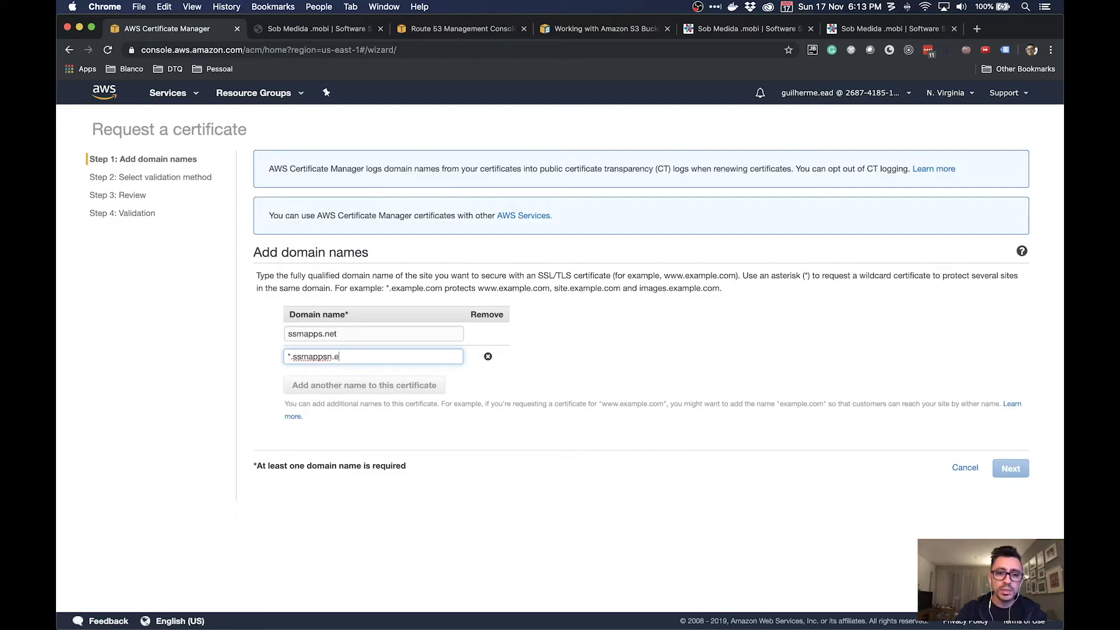
{"action": "key", "text": "BackSpace"}
{"action": "type", "text": ".net"}
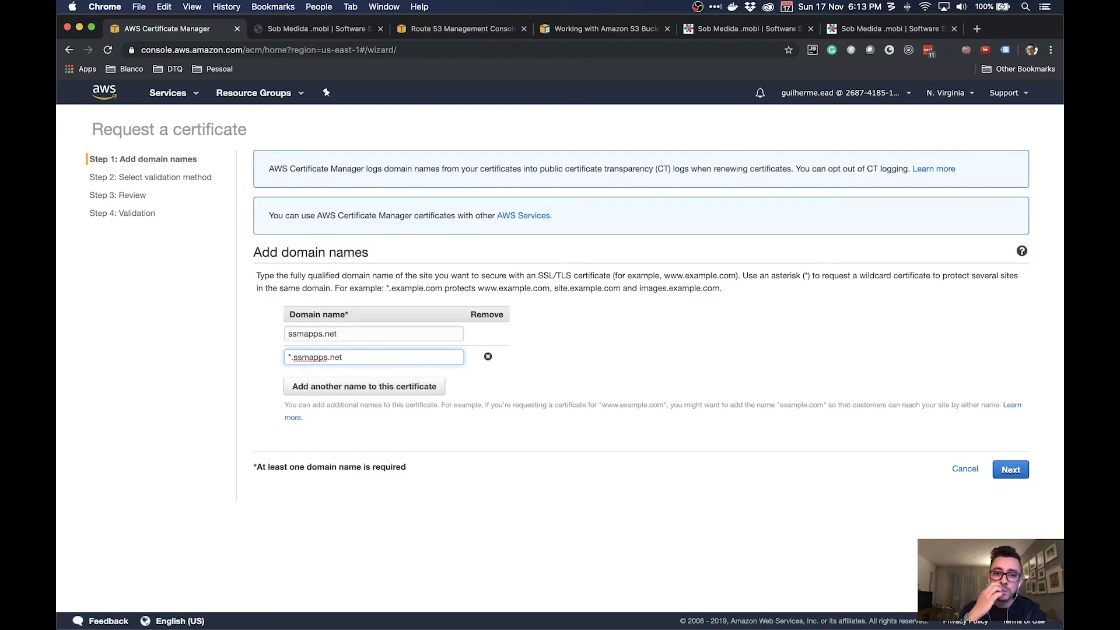
{"action": "left_click", "coordinate": [568, 396]}
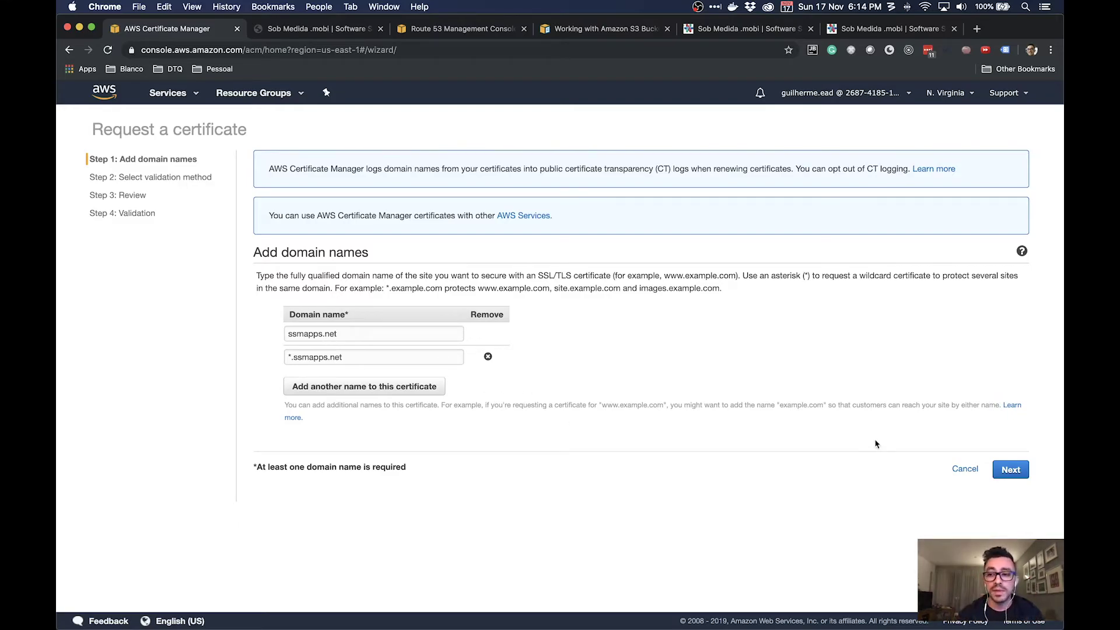
Step: Keep DNS validation as the validation method, review the request, and submit it
{"action": "left_click", "coordinate": [1007, 470]}
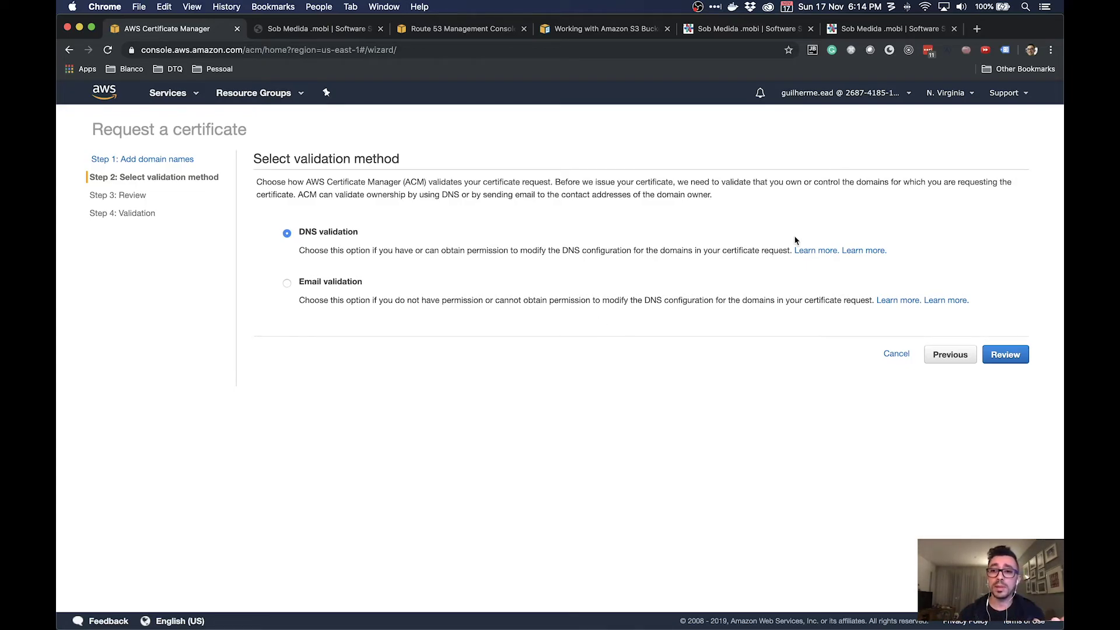
{"action": "left_click", "coordinate": [987, 355]}
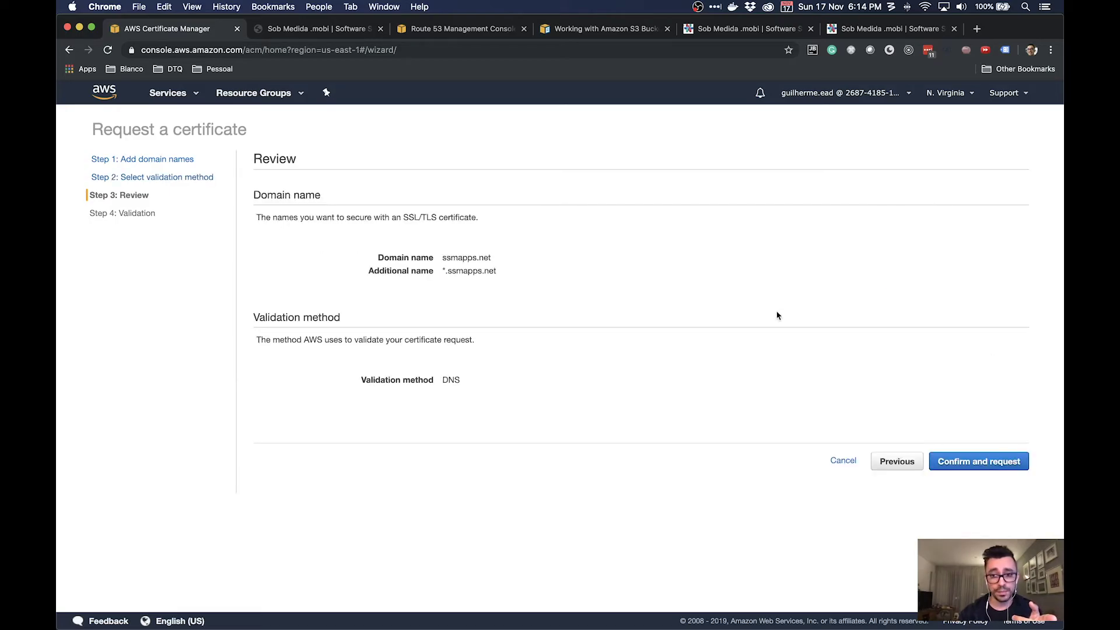
{"action": "left_click", "coordinate": [961, 463]}
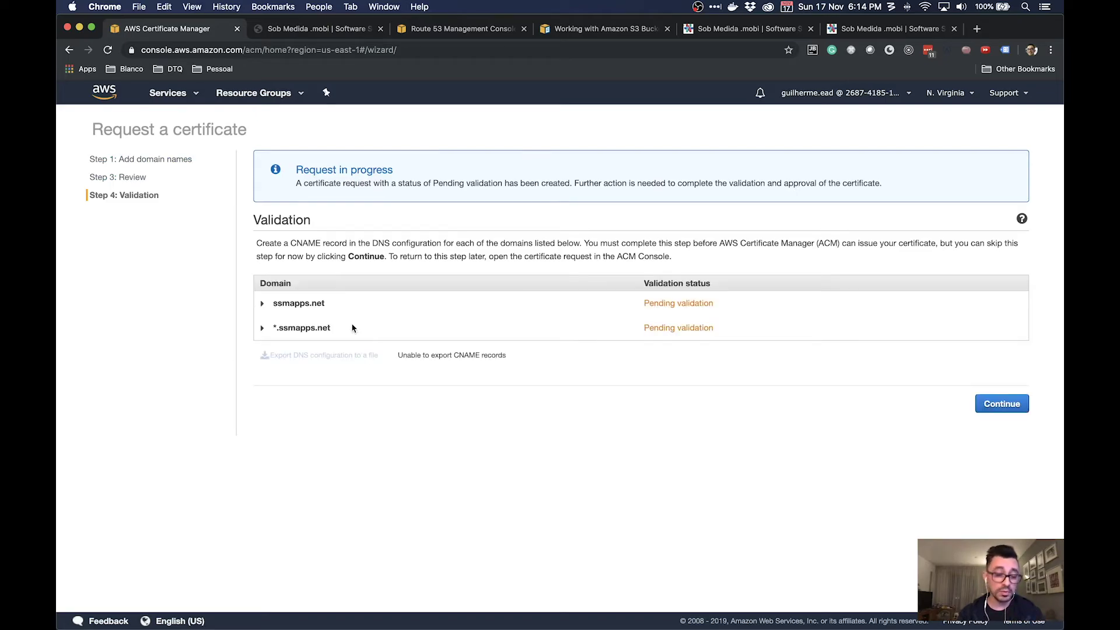
Step: Expand ssmapps.net in the validation list and create its CNAME validation record in the Route 53 hosted zone
{"action": "left_click", "coordinate": [264, 303]}
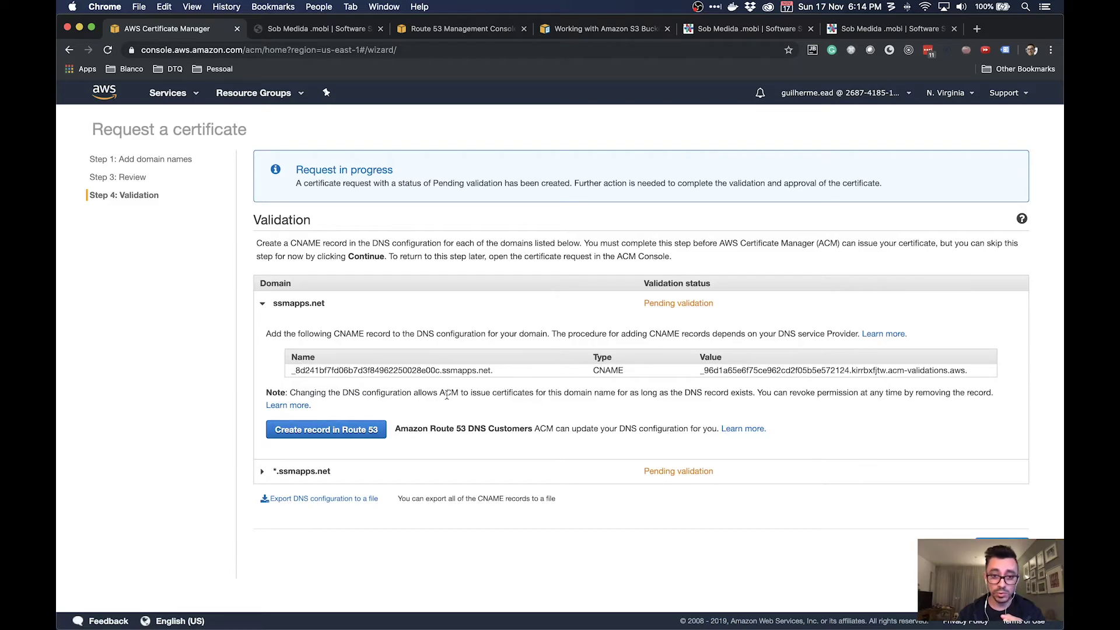
{"action": "left_click", "coordinate": [324, 432]}
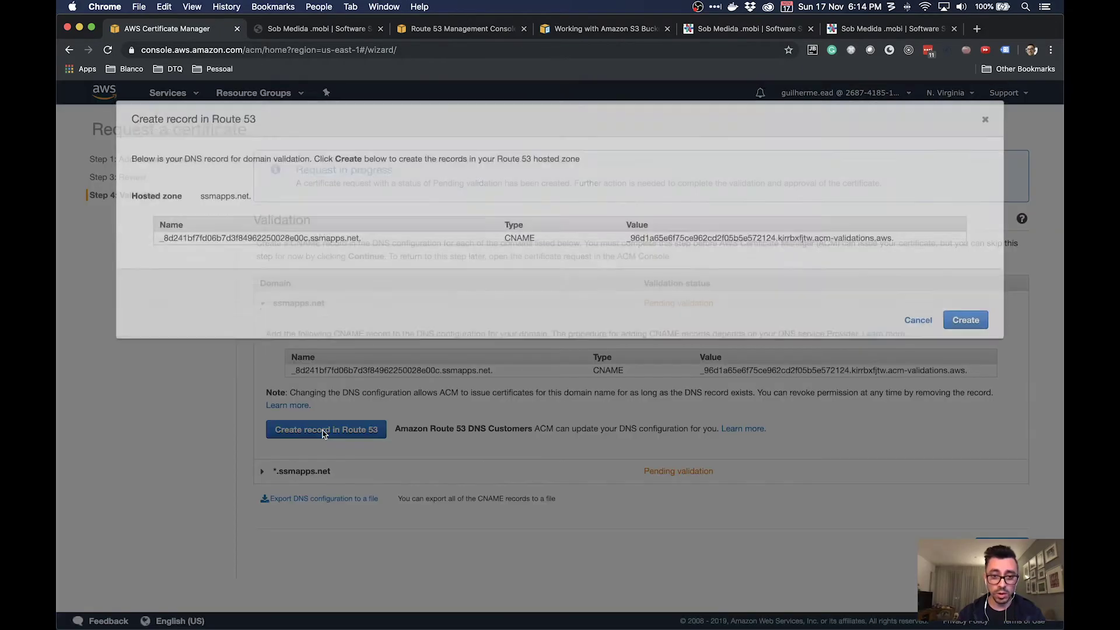
{"action": "left_click", "coordinate": [332, 280]}
{"action": "left_click", "coordinate": [500, 280]}
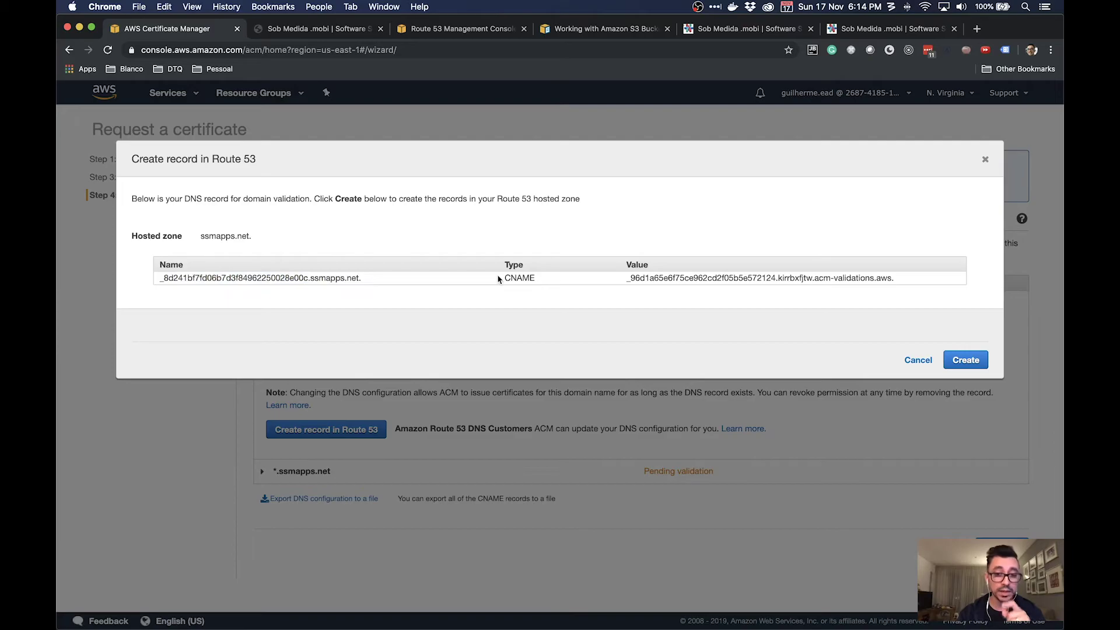
{"action": "left_click", "coordinate": [309, 278]}
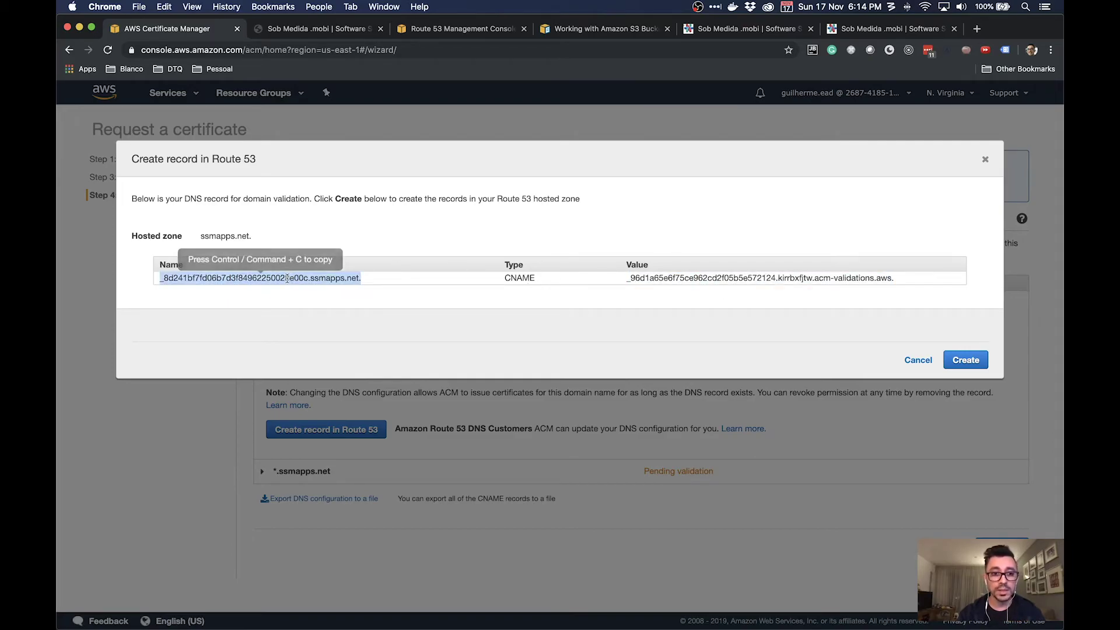
{"action": "left_click", "coordinate": [702, 289]}
{"action": "left_click", "coordinate": [703, 280]}
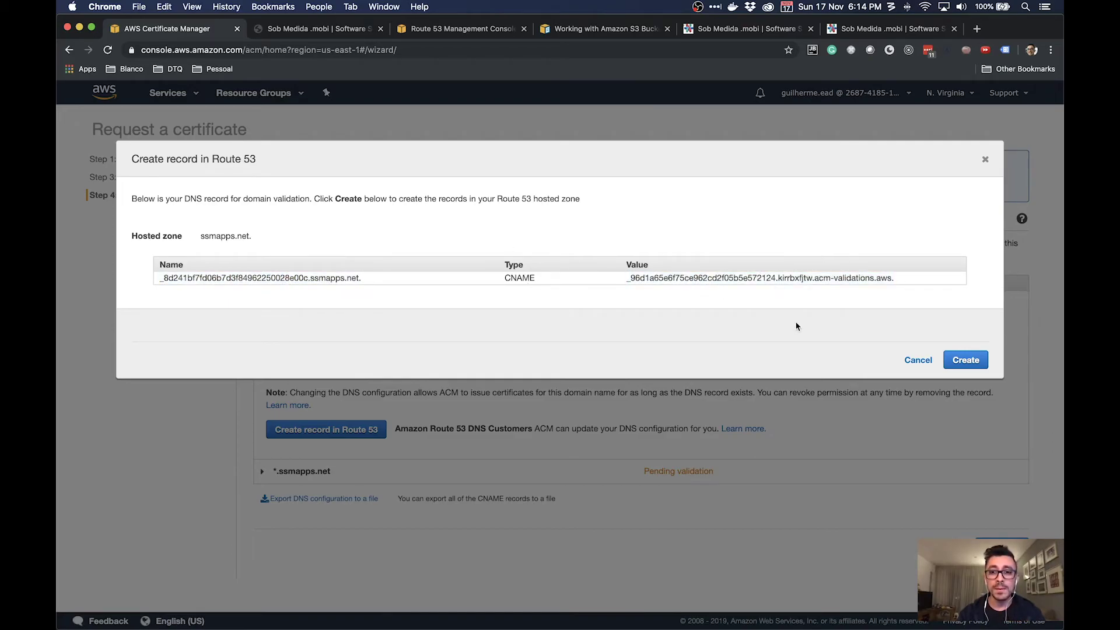
{"action": "left_click", "coordinate": [733, 278]}
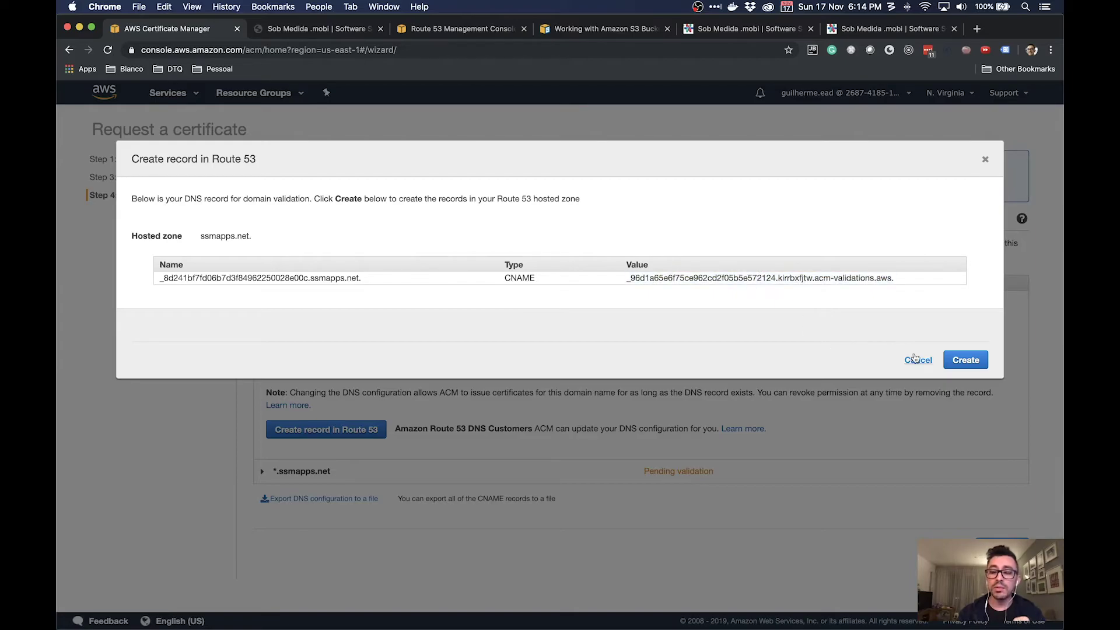
{"action": "left_click", "coordinate": [965, 360]}
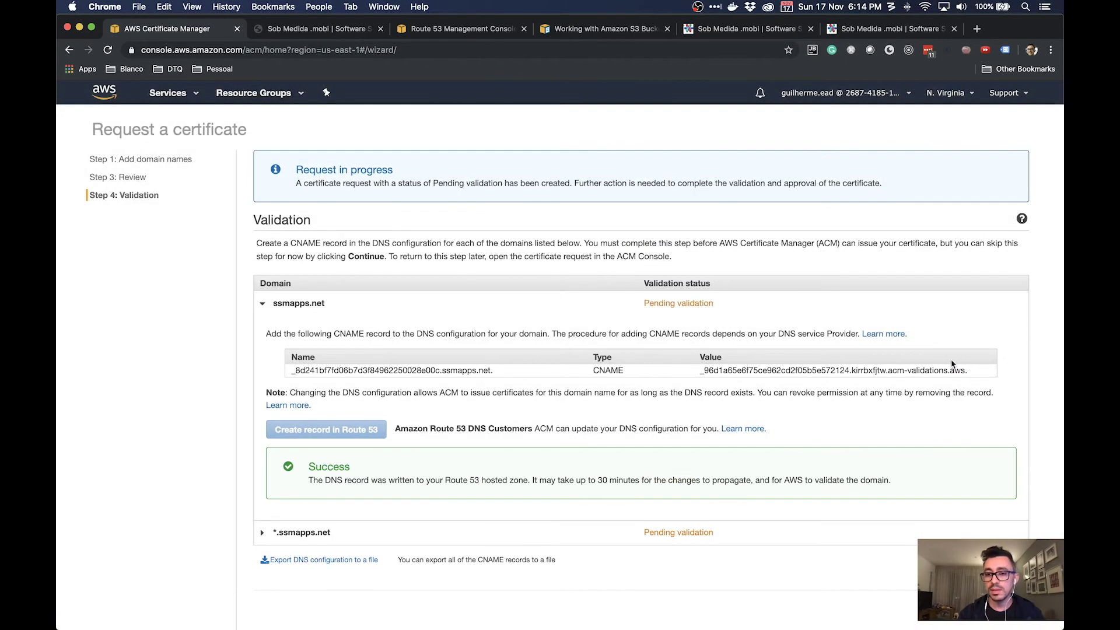
Step: Expand *.ssmapps.net in the validation list and create its CNAME validation record in Route 53
{"action": "left_click", "coordinate": [282, 528]}
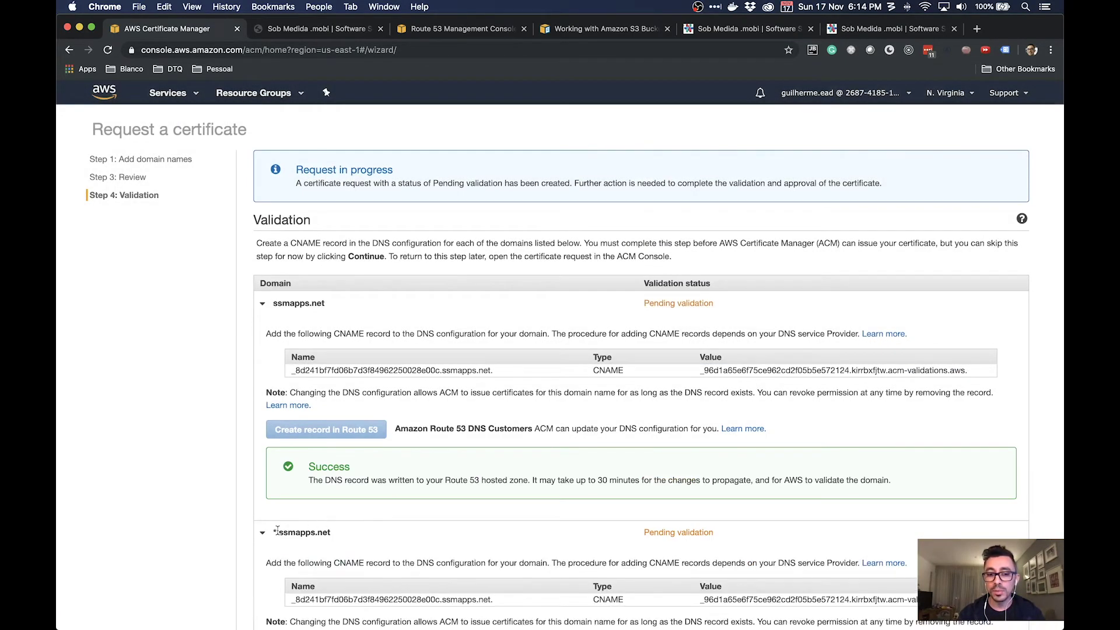
{"action": "scroll", "coordinate": [428, 518], "scroll_direction": "down", "scroll_amount": 3}
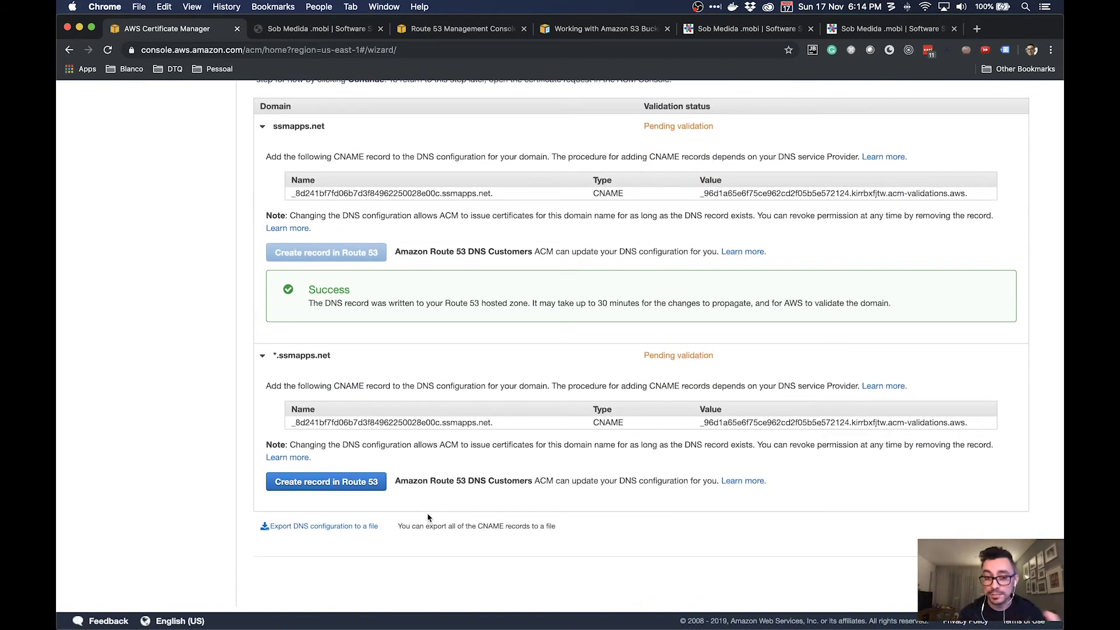
{"action": "left_click", "coordinate": [354, 482]}
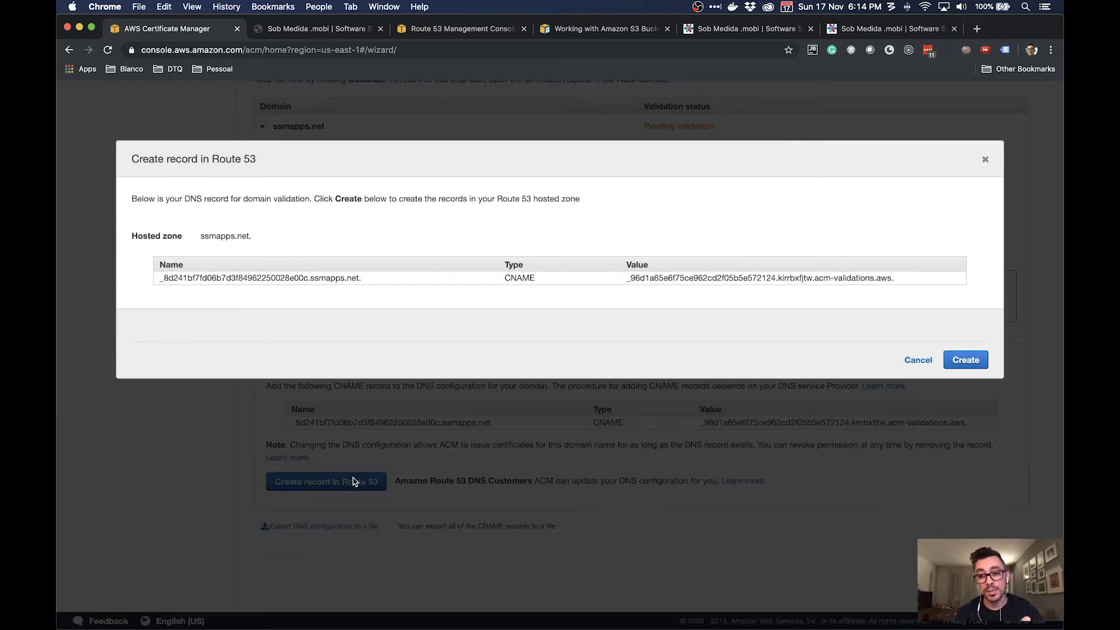
{"action": "left_click", "coordinate": [965, 360]}
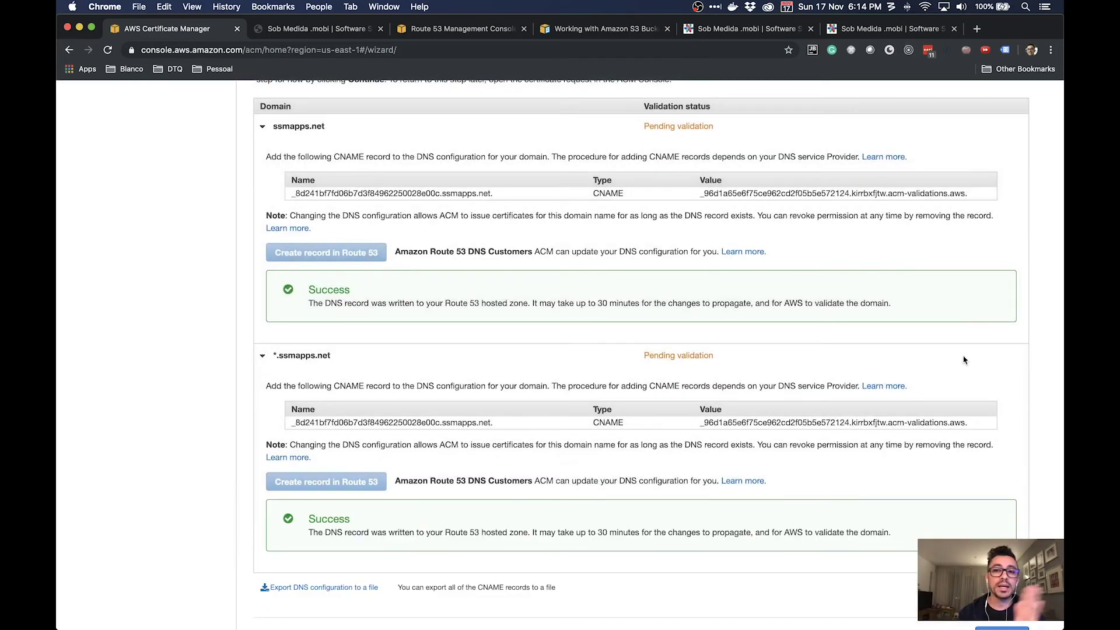
Step: Finish the certificate request wizard and collapse the ssmapps.net certificate's details in the certificate list
{"action": "scroll", "coordinate": [861, 413], "scroll_direction": "down", "scroll_amount": 3}
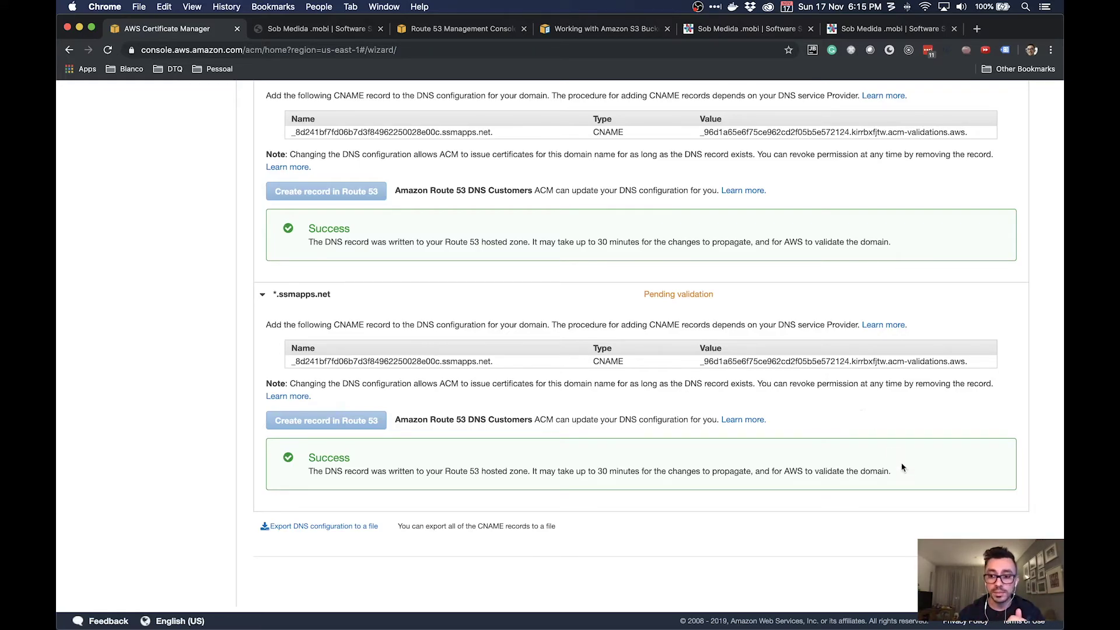
{"action": "left_click", "coordinate": [992, 577]}
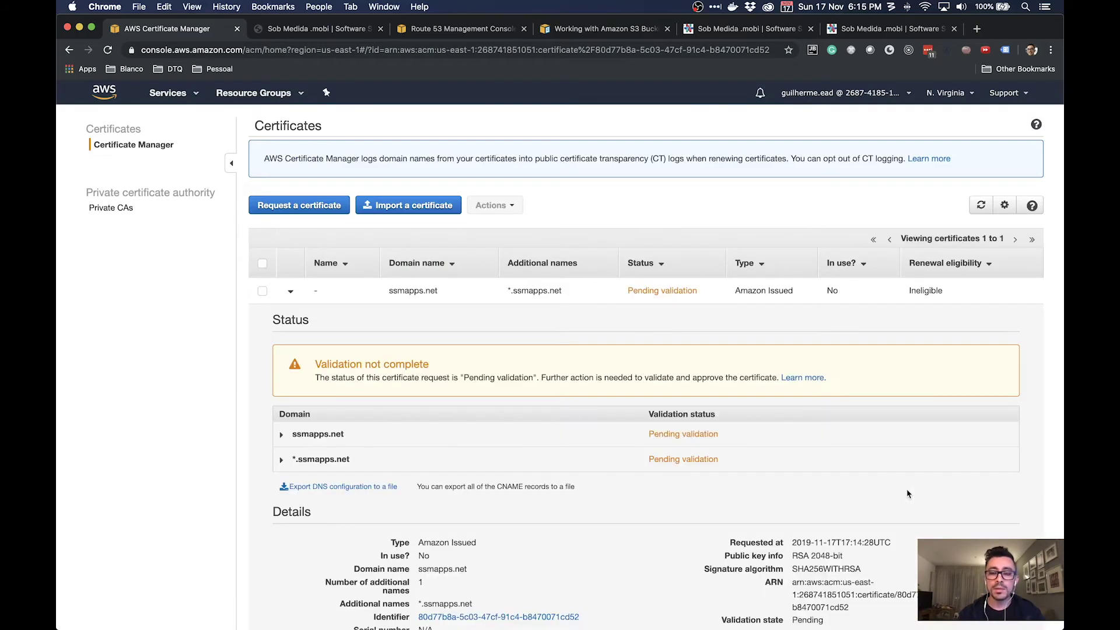
{"action": "left_click", "coordinate": [291, 292]}
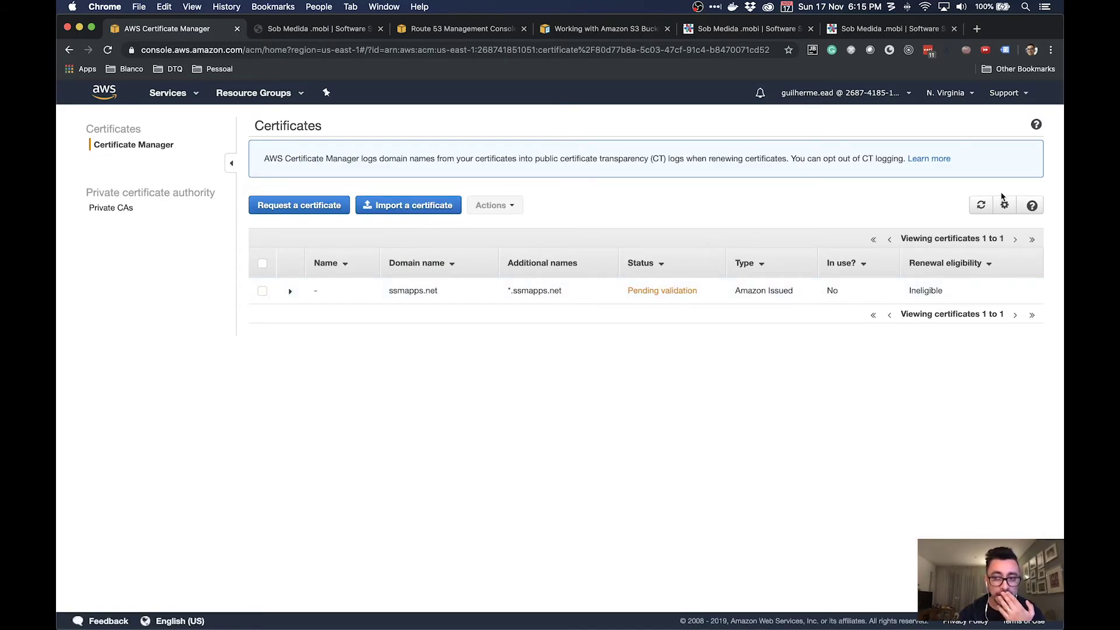
Step: Refresh the certificate list repeatedly to check the validation status of the ssmapps.net certificate
{"action": "left_click", "coordinate": [981, 205]}
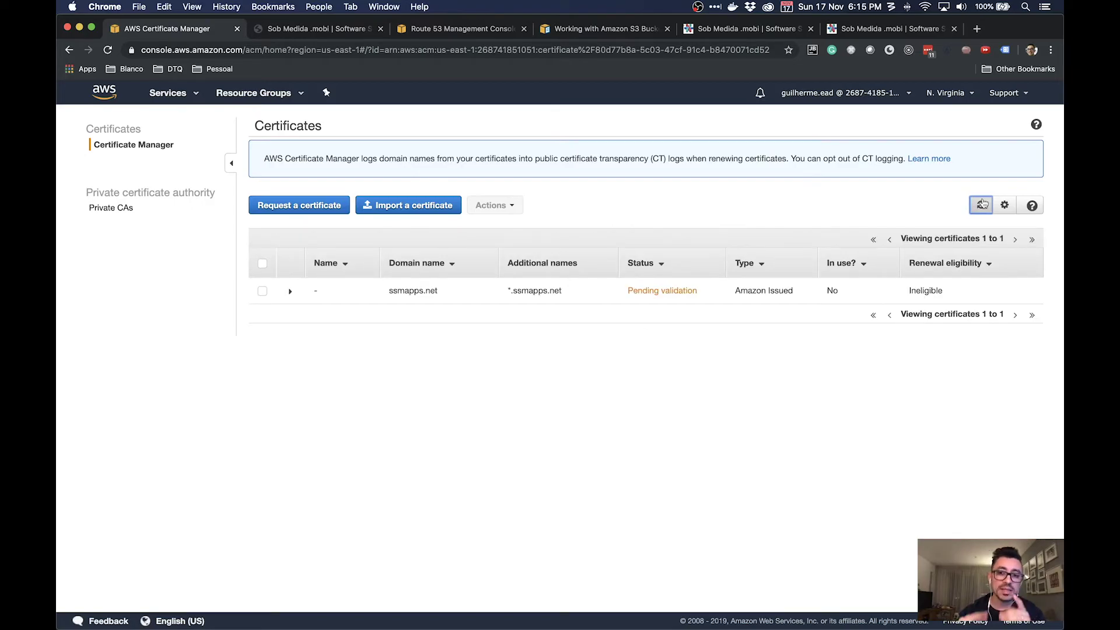
{"action": "left_click", "coordinate": [981, 205]}
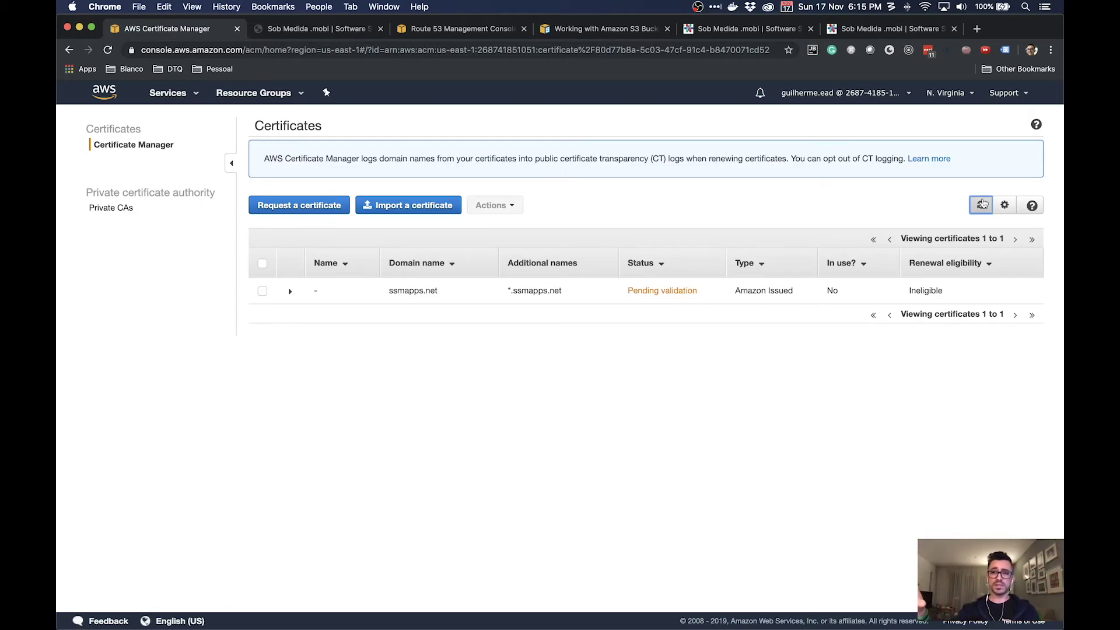
{"action": "left_click", "coordinate": [981, 205]}
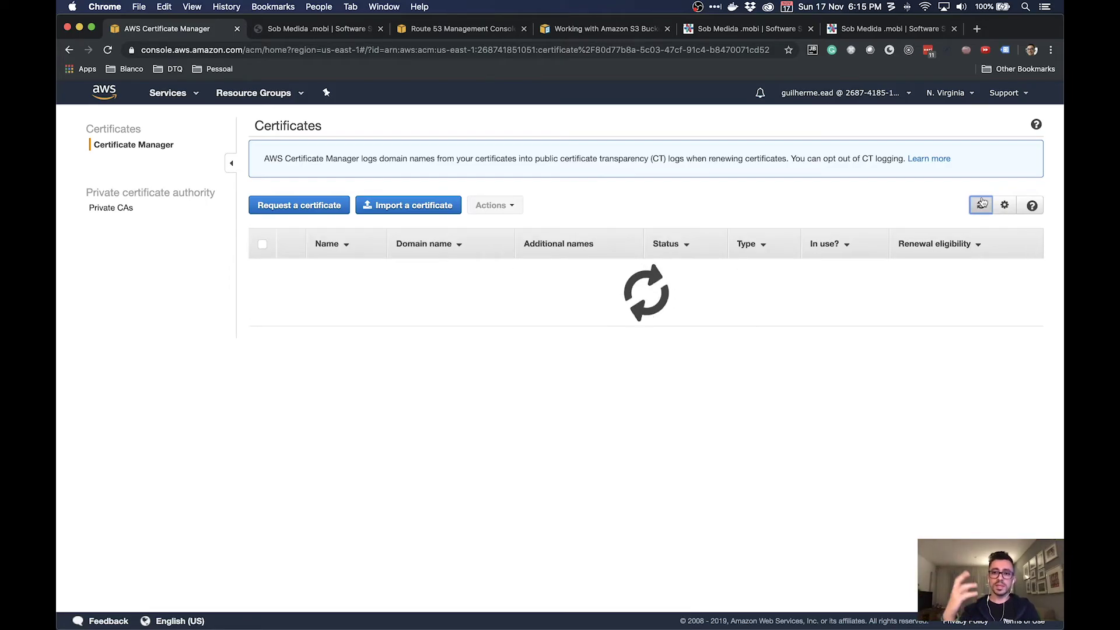
{"action": "left_click", "coordinate": [981, 205]}
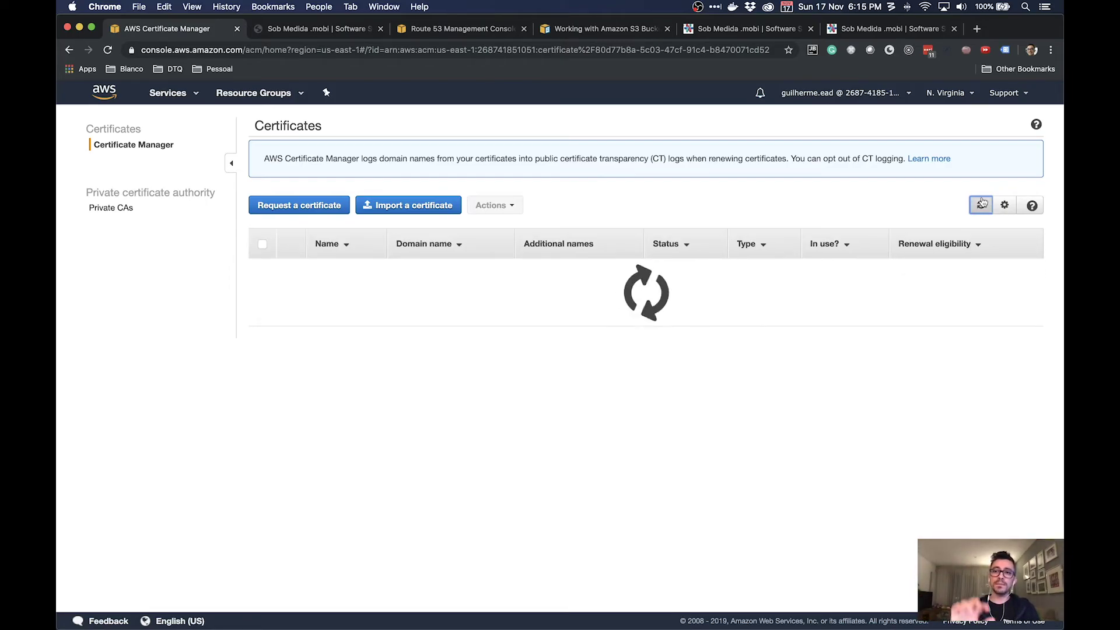
{"action": "left_click", "coordinate": [981, 204]}
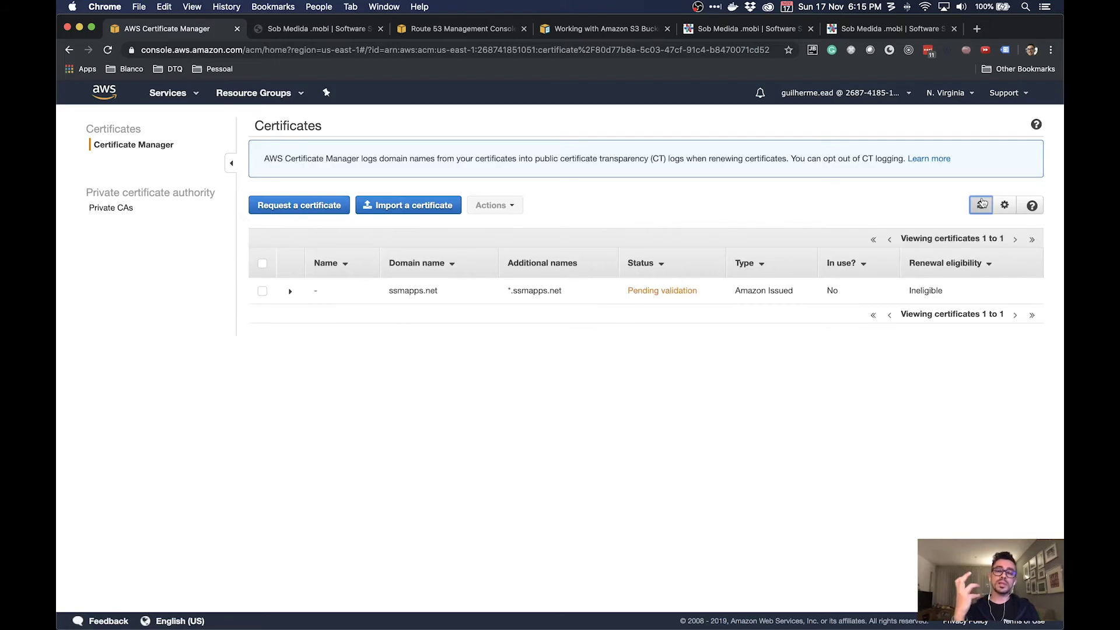
{"action": "left_click", "coordinate": [982, 204]}
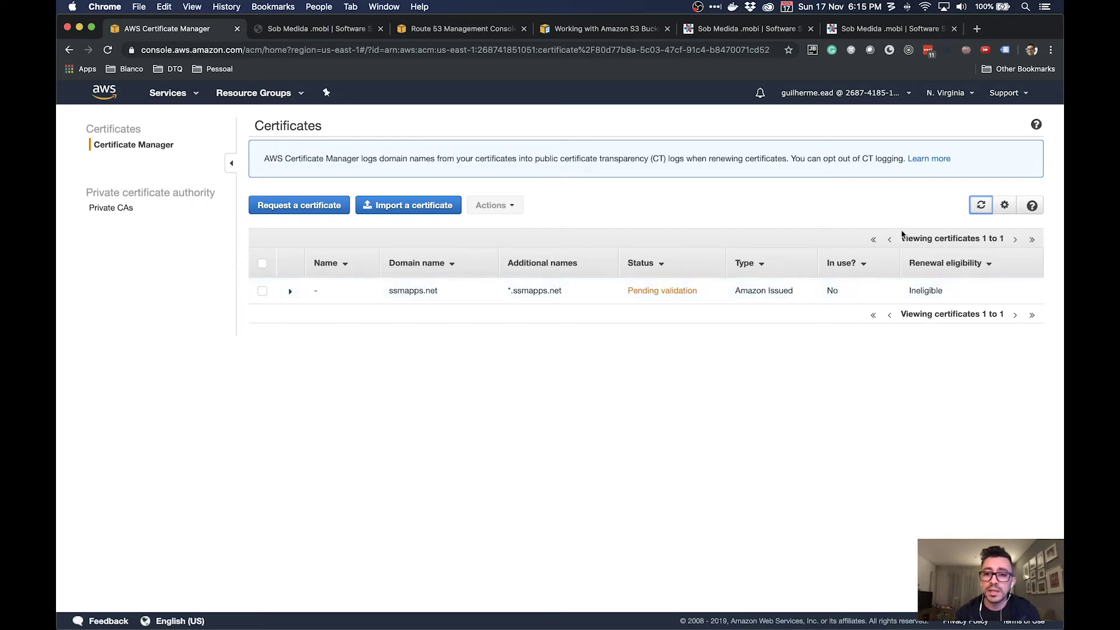
{"action": "left_click", "coordinate": [982, 205]}
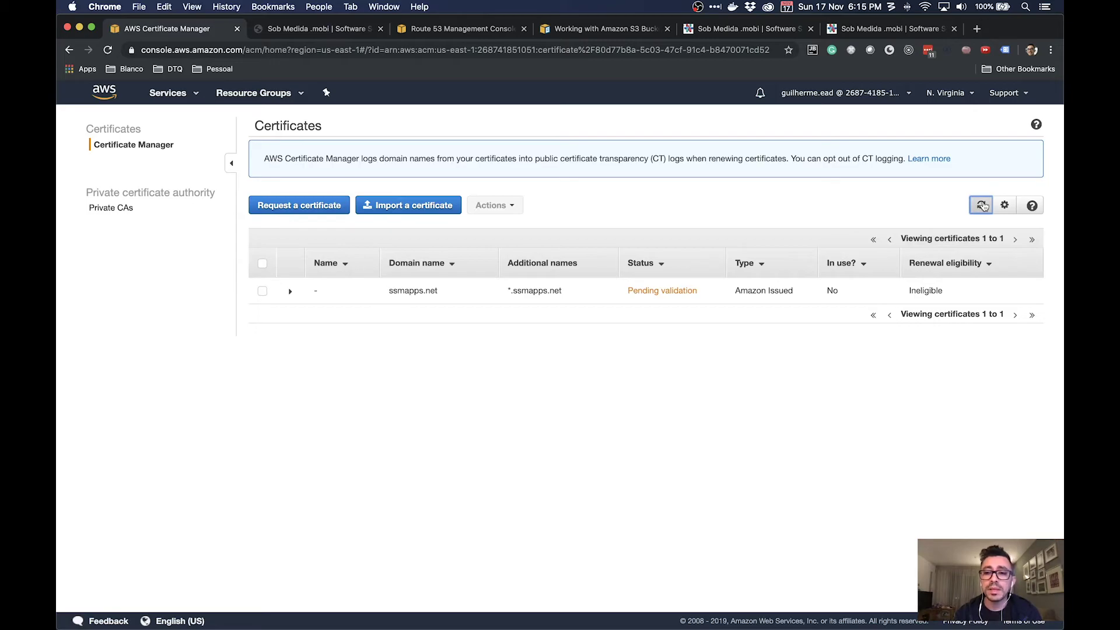
{"action": "left_click", "coordinate": [981, 205]}
{"action": "left_click", "coordinate": [982, 205]}
{"action": "left_click", "coordinate": [983, 204]}
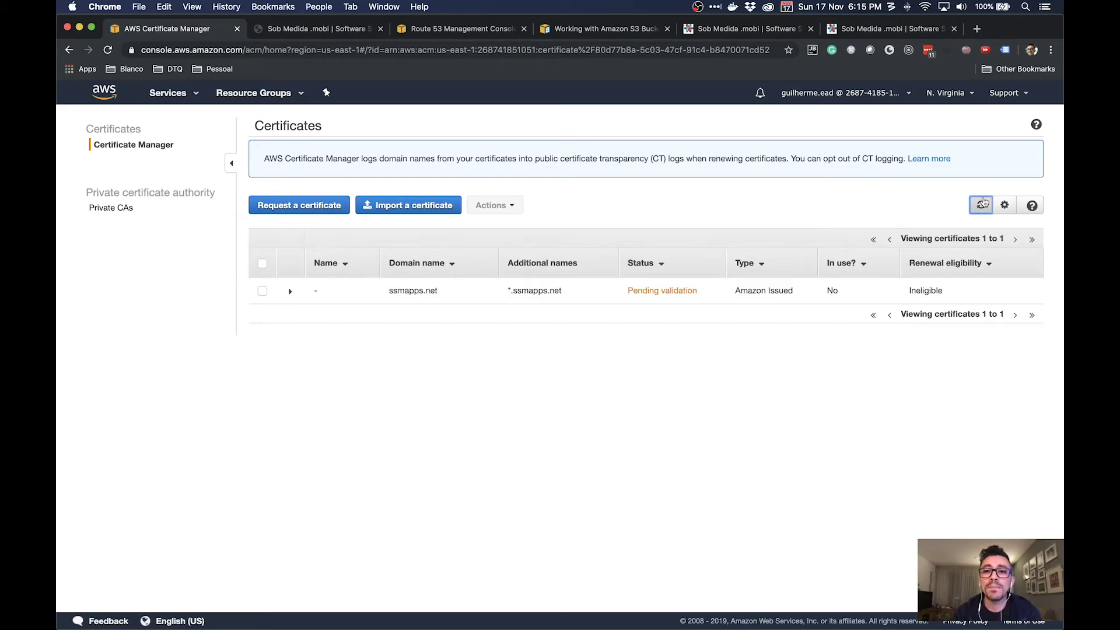
{"action": "left_click", "coordinate": [982, 203]}
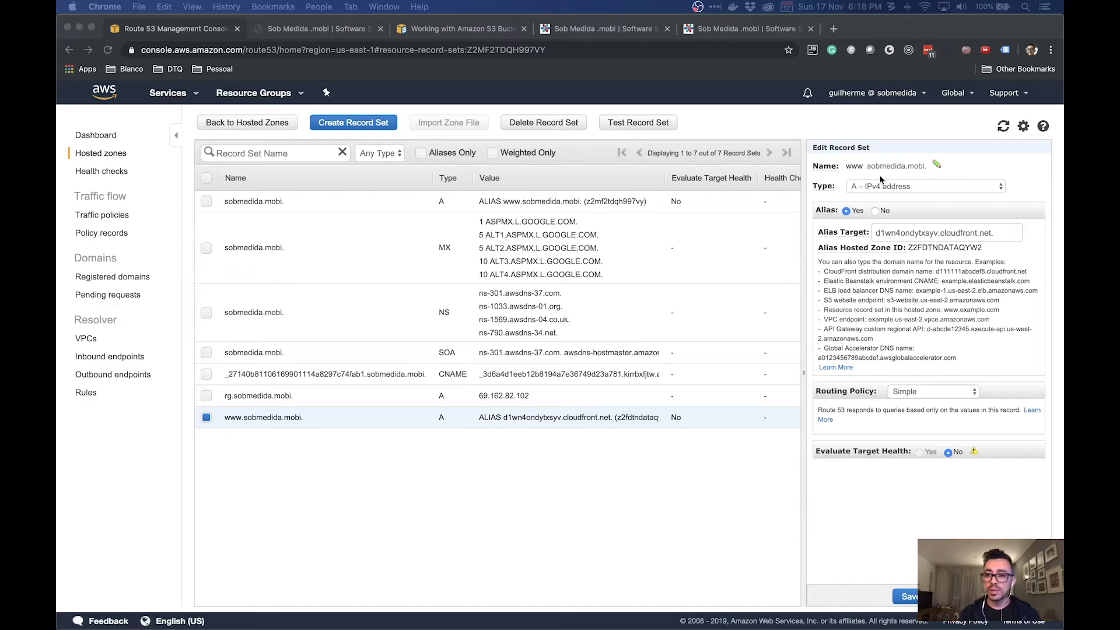
{"action": "double_click", "coordinate": [855, 167]}
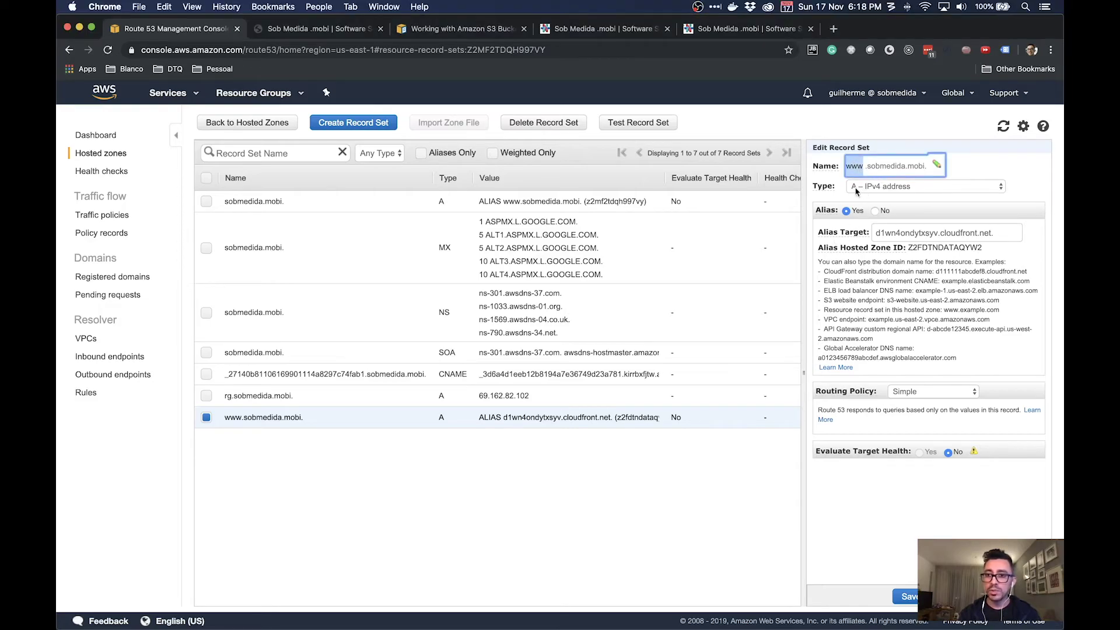
{"action": "mouse_move", "coordinate": [844, 234]}
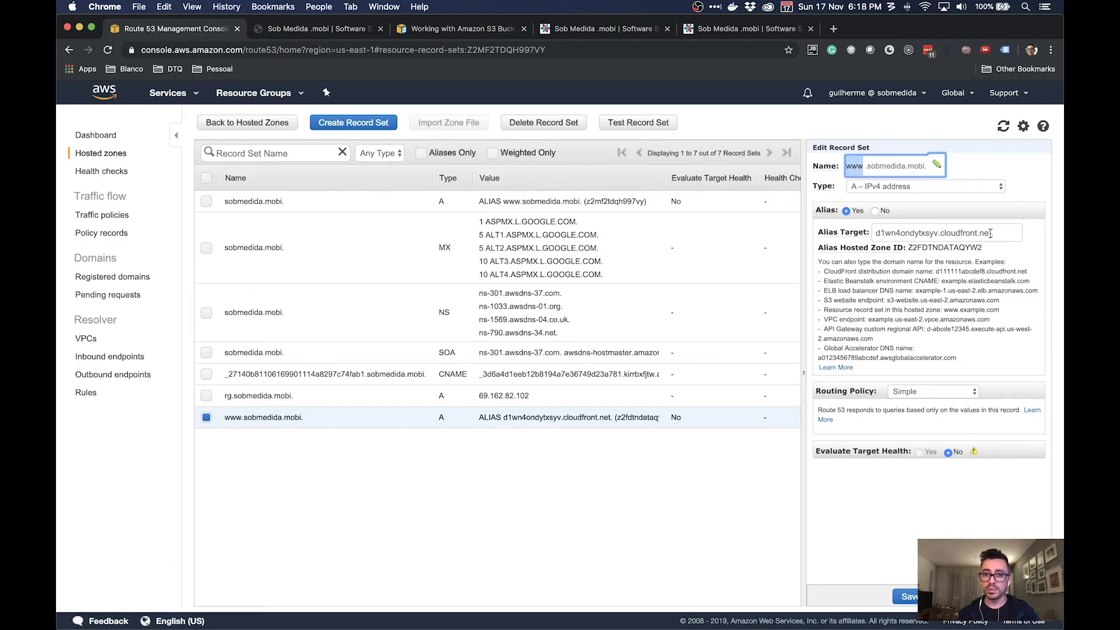
Step: View the live sobmedida.mobi site, and open the sobmedida.mobi.prd bucket in S3
{"action": "left_click", "coordinate": [588, 30]}
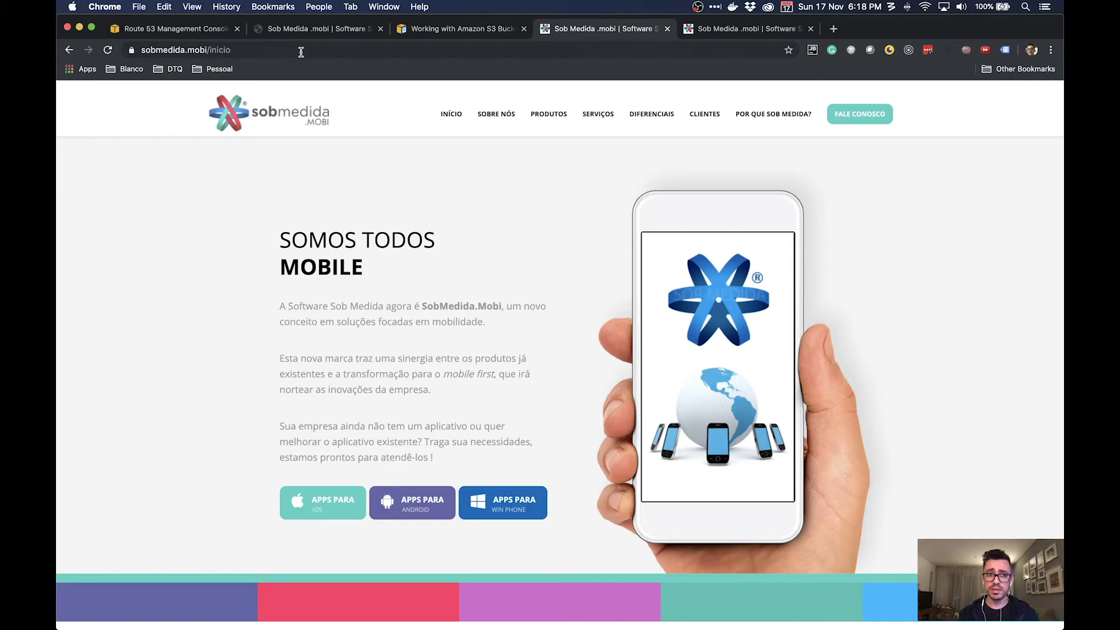
{"action": "left_click", "coordinate": [215, 30]}
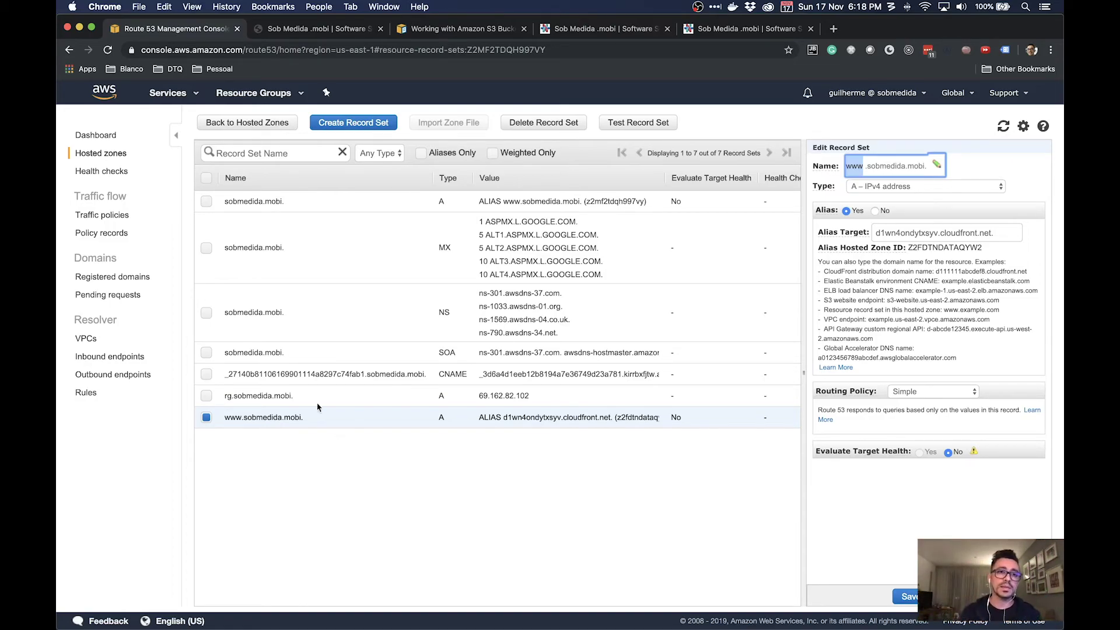
{"action": "left_click", "coordinate": [172, 93]}
{"action": "type", "text": "s3"}
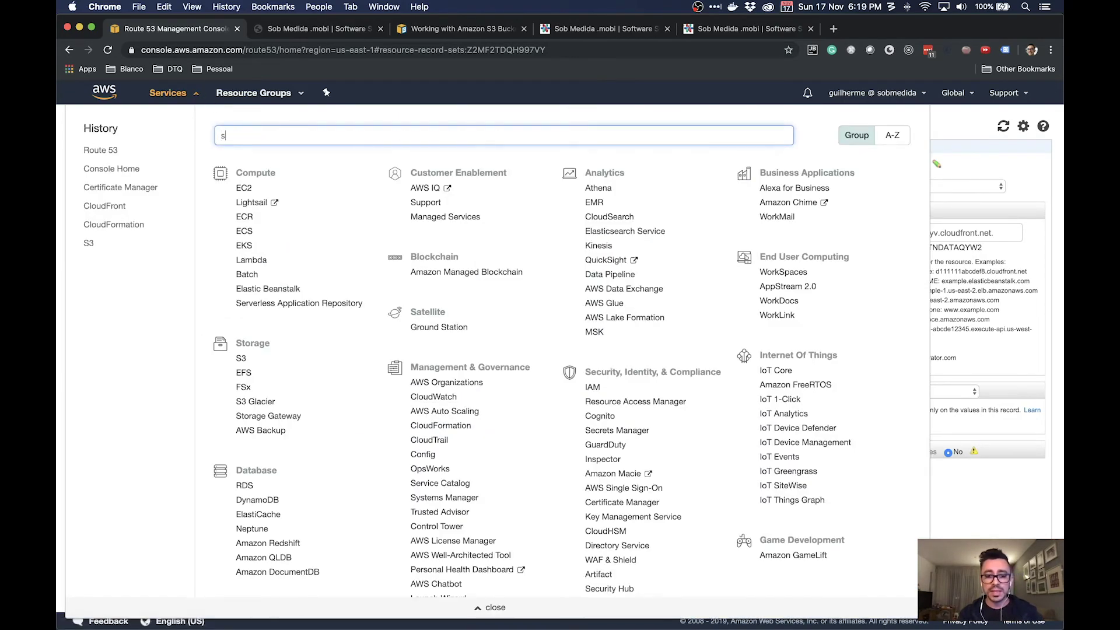
{"action": "left_click", "coordinate": [264, 162]}
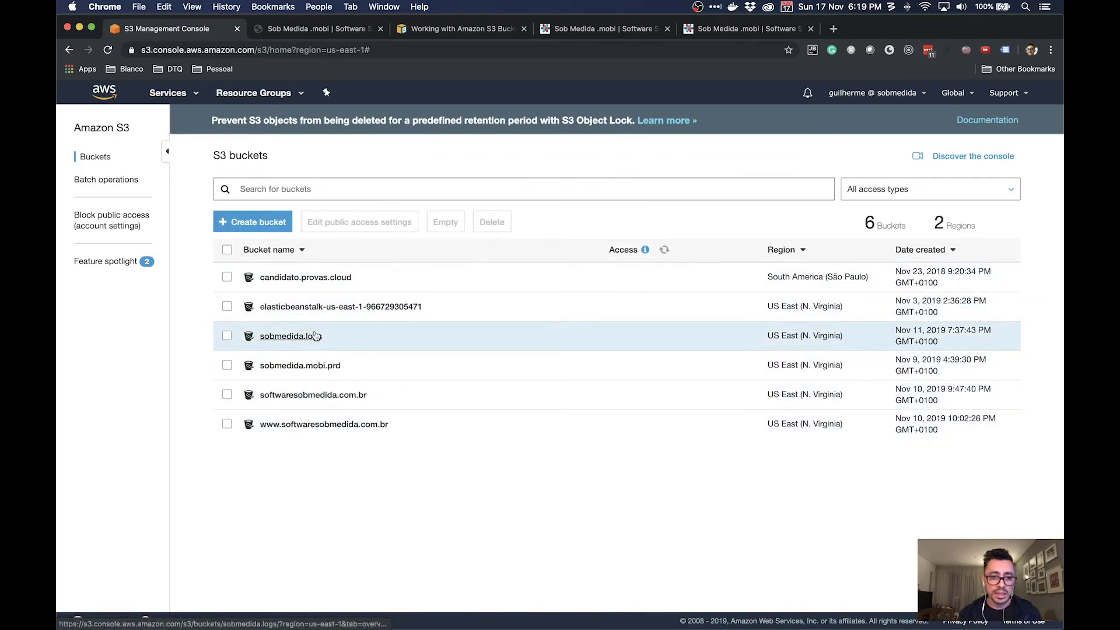
{"action": "left_click", "coordinate": [228, 365]}
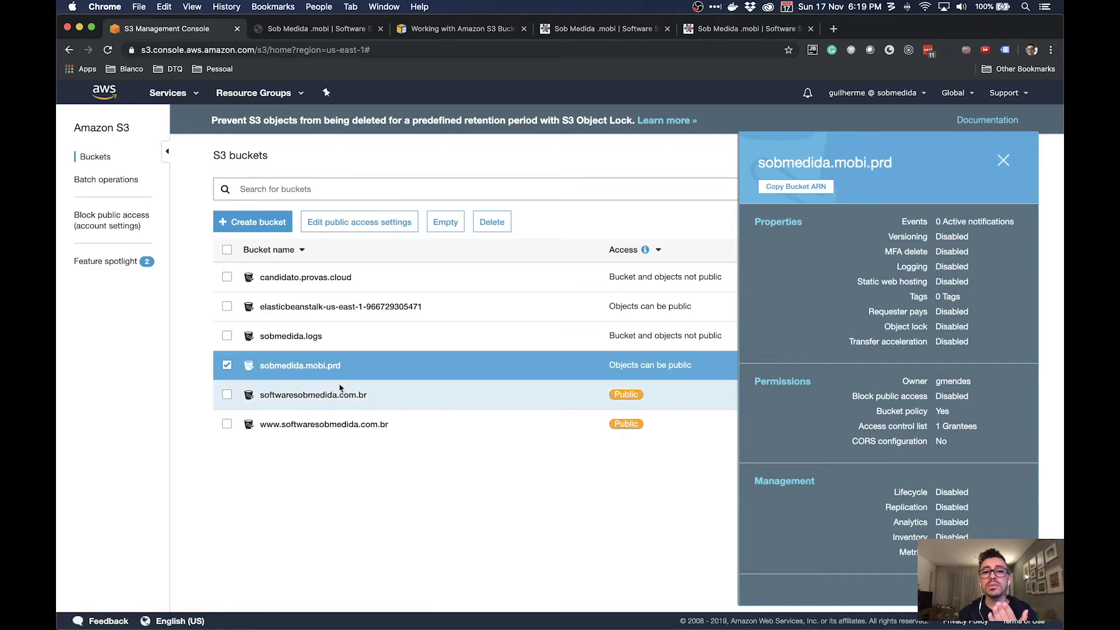
{"action": "left_click", "coordinate": [313, 367]}
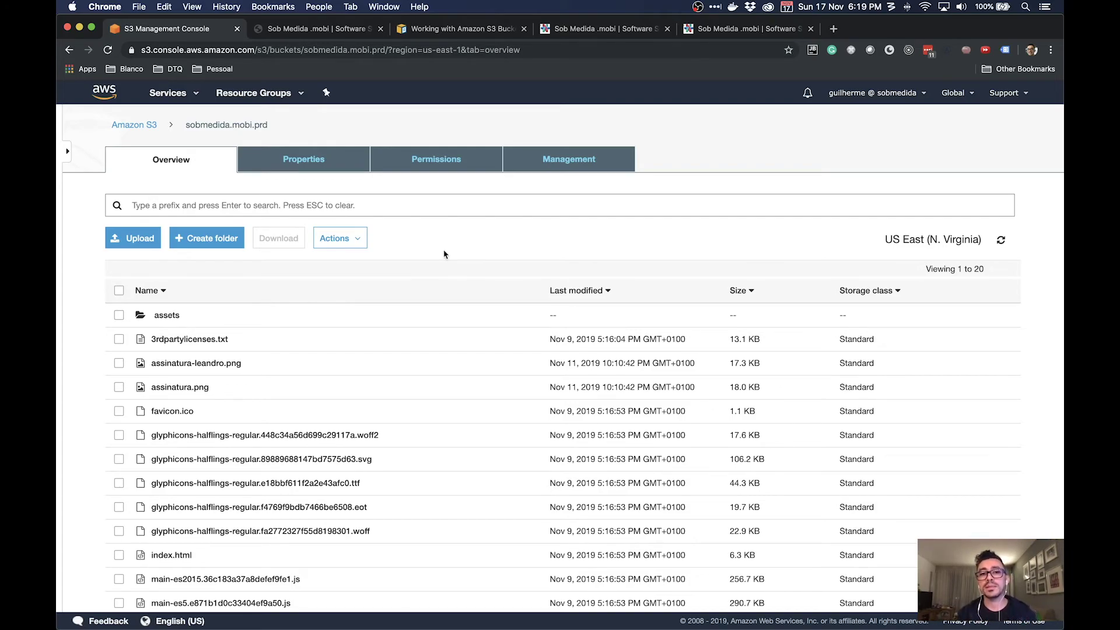
Step: Check the static website hosting settings in the sobmedida.mobi.prd bucket's properties and close them without saving
{"action": "left_click", "coordinate": [327, 167]}
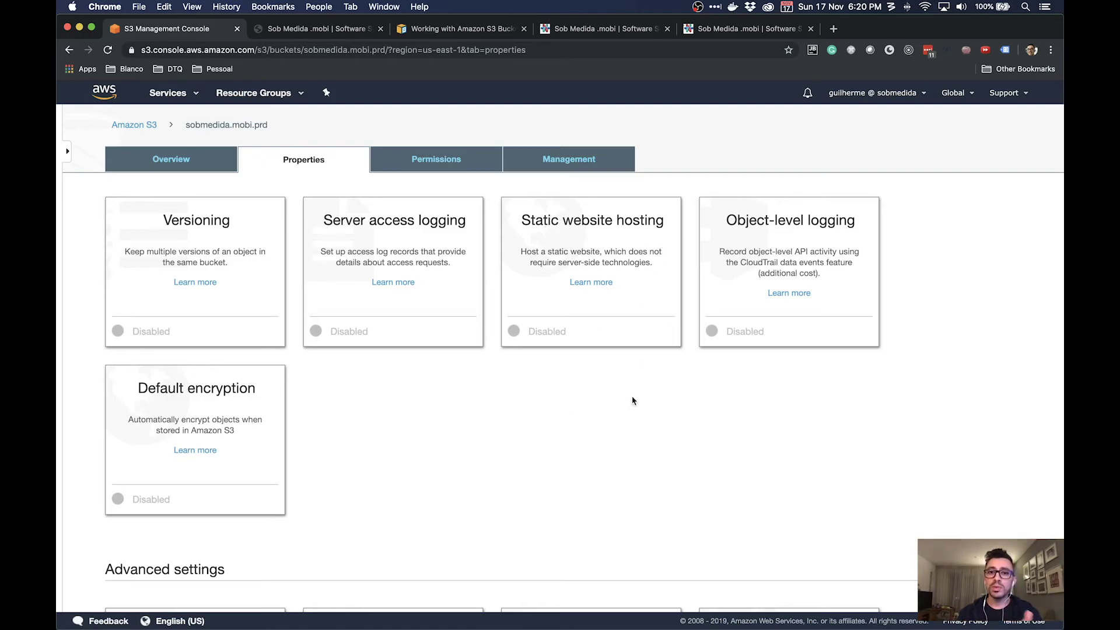
{"action": "left_click", "coordinate": [595, 232]}
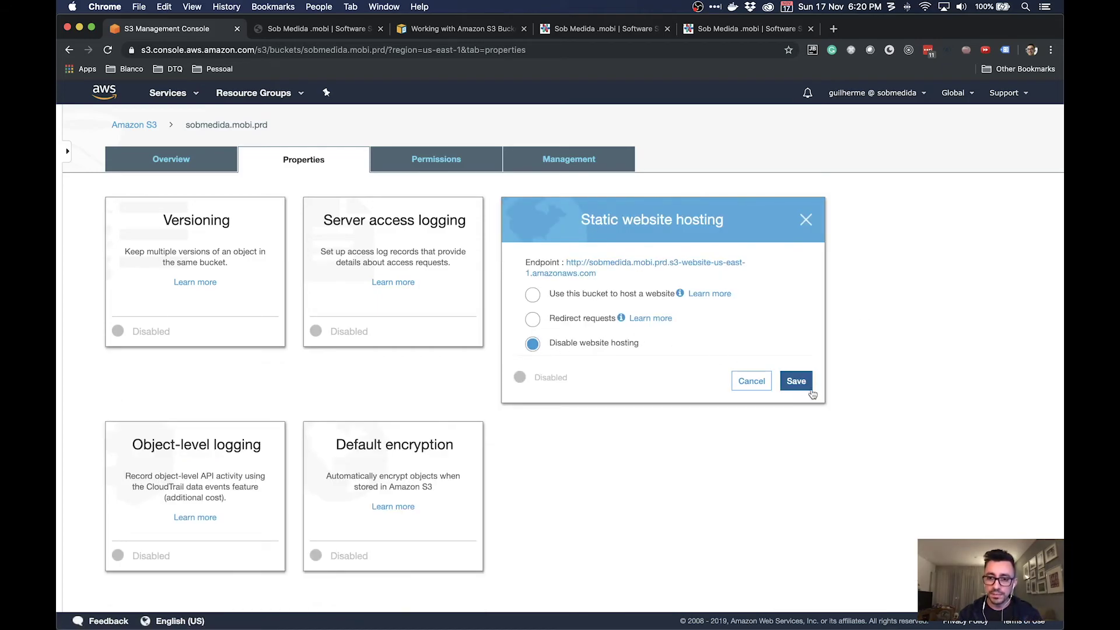
{"action": "left_click", "coordinate": [744, 383]}
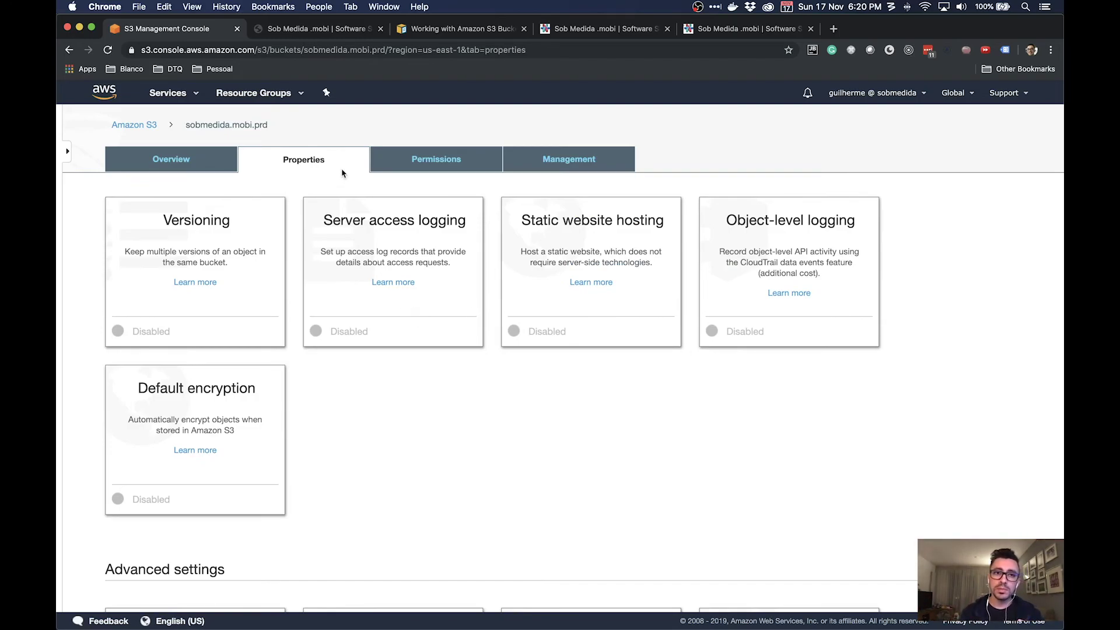
Step: Open the existing CloudFront distribution's S3 origin for editing and examine its Restrict Bucket Access setting
{"action": "left_click", "coordinate": [200, 92]}
{"action": "type", "text": "cloudfront"}
{"action": "left_click", "coordinate": [296, 163]}
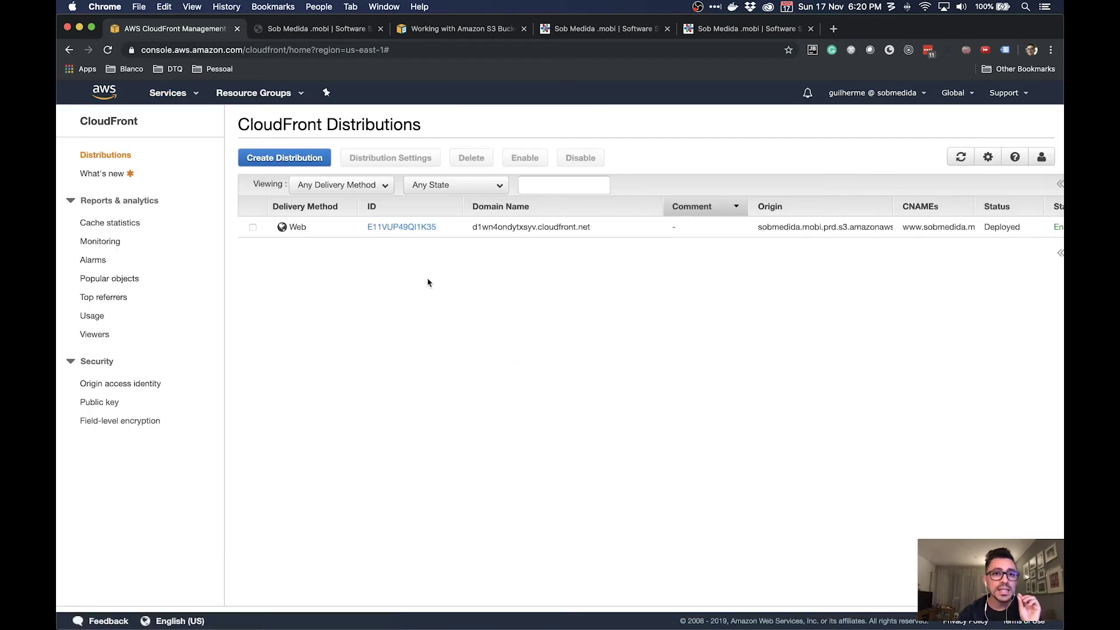
{"action": "left_click", "coordinate": [423, 228]}
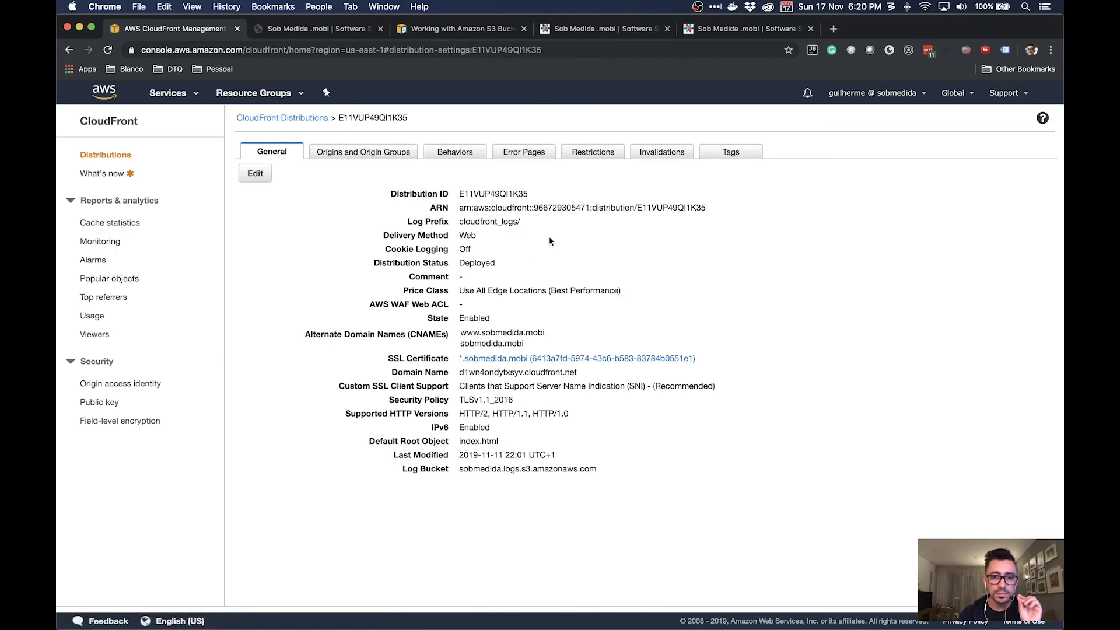
{"action": "left_click", "coordinate": [373, 154]}
{"action": "left_click", "coordinate": [253, 275]}
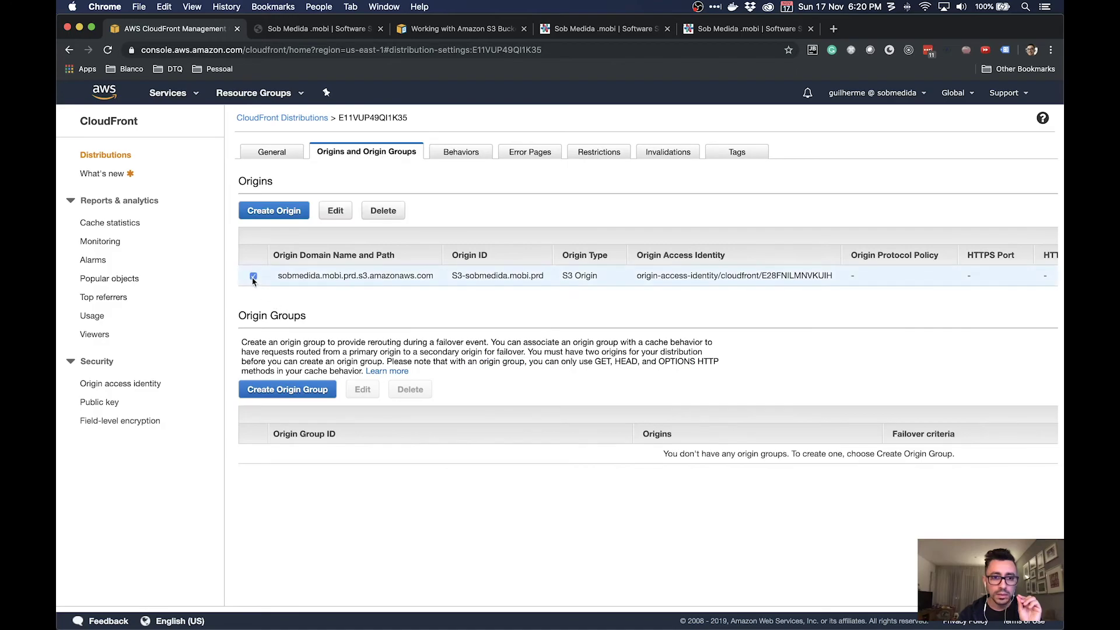
{"action": "left_click", "coordinate": [335, 210]}
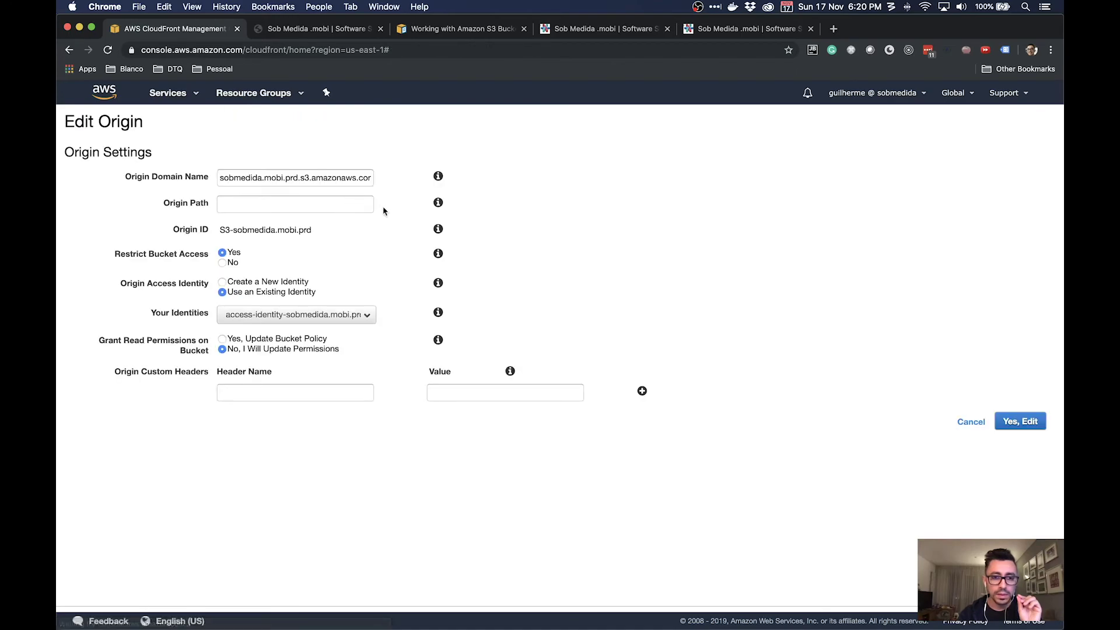
{"action": "triple_click", "coordinate": [122, 254]}
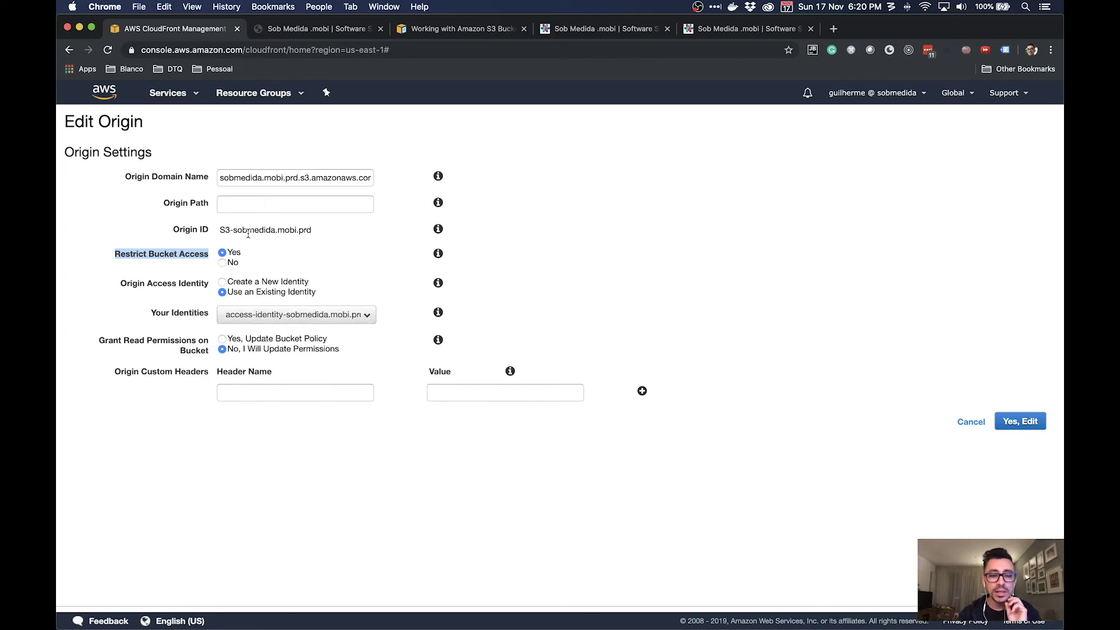
Step: Open the bucket policy of the sobmedida.mobi.prd bucket in S3
{"action": "left_click", "coordinate": [195, 94]}
{"action": "type", "text": "s3"}
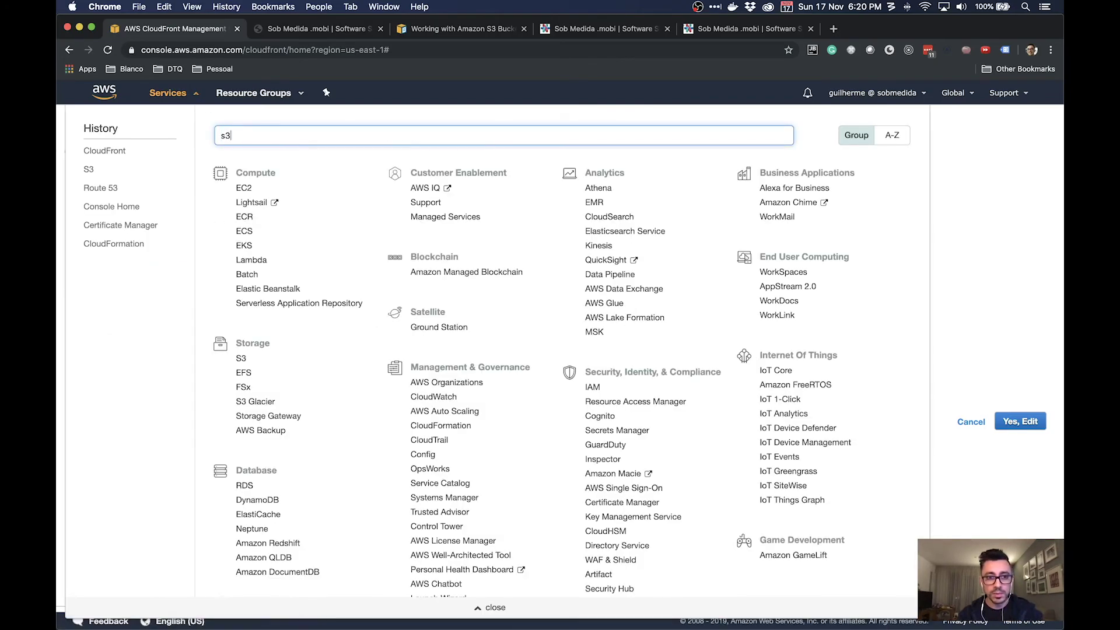
{"action": "left_click", "coordinate": [289, 159]}
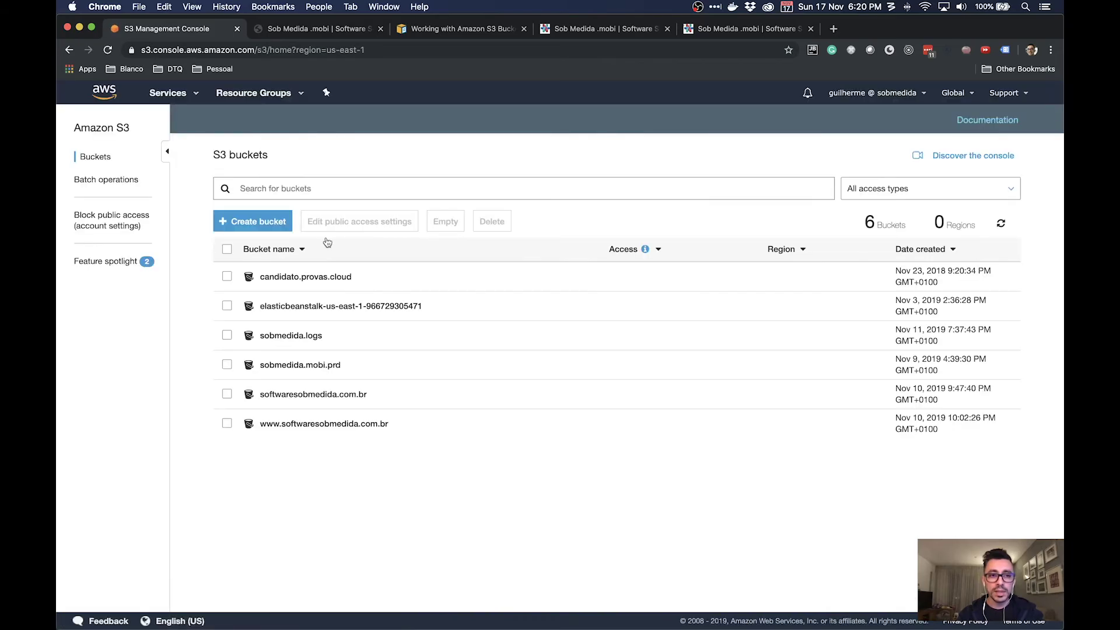
{"action": "left_click", "coordinate": [307, 365]}
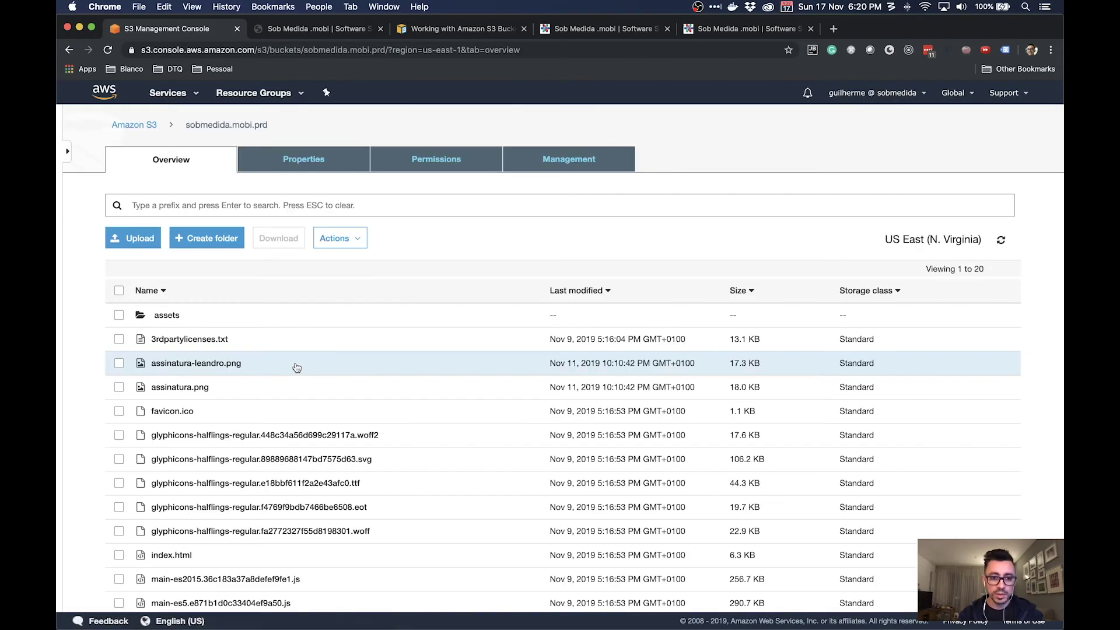
{"action": "left_click", "coordinate": [432, 161]}
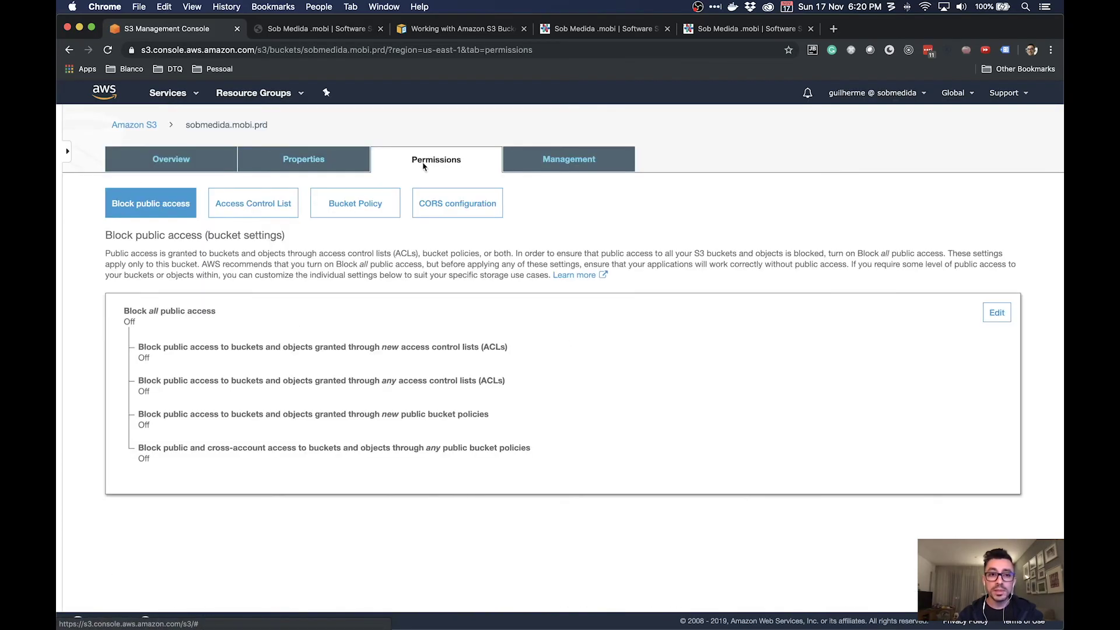
{"action": "left_click", "coordinate": [373, 206]}
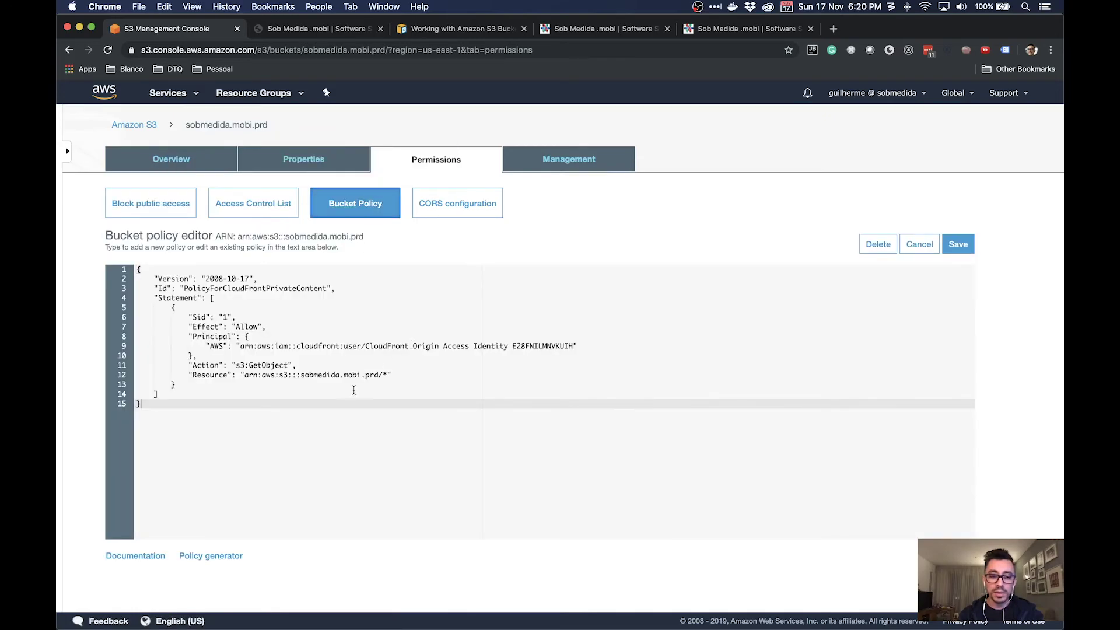
Step: Examine the Effect and the CloudFront origin access identity Principal in the bucket policy
{"action": "left_click_drag", "start_coordinate": [141, 404], "coordinate": [136, 267]}
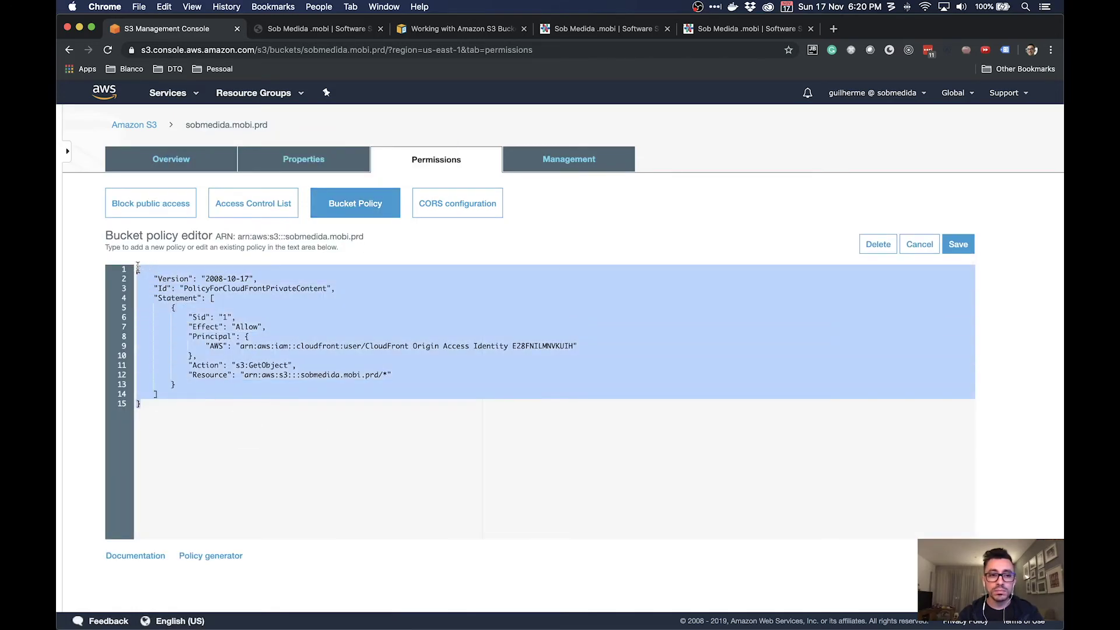
{"action": "left_click", "coordinate": [206, 339]}
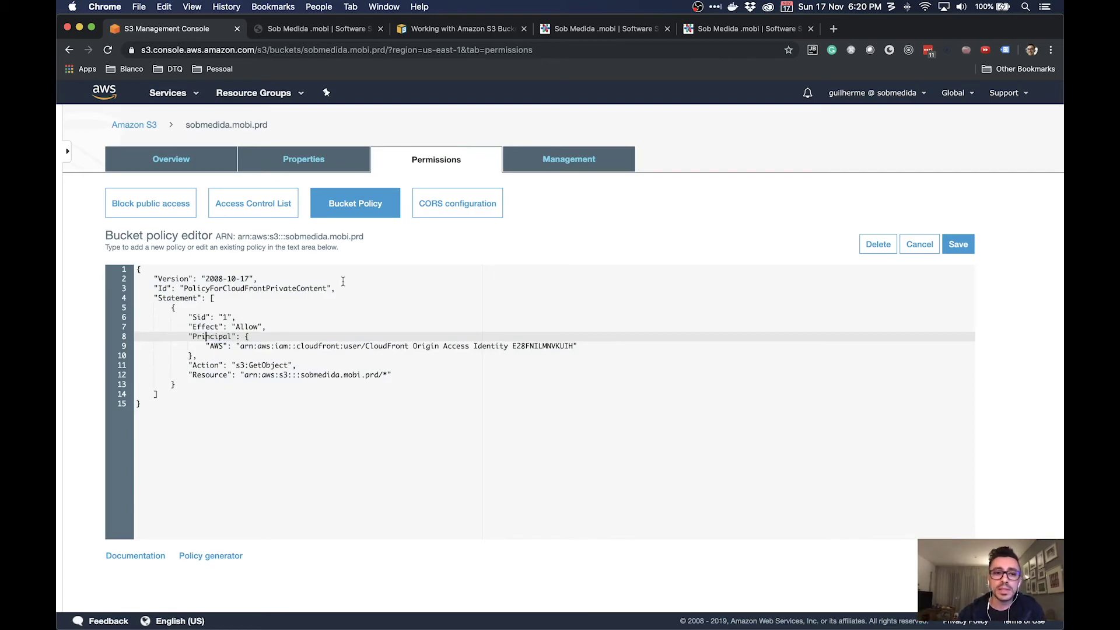
{"action": "double_click", "coordinate": [212, 327]}
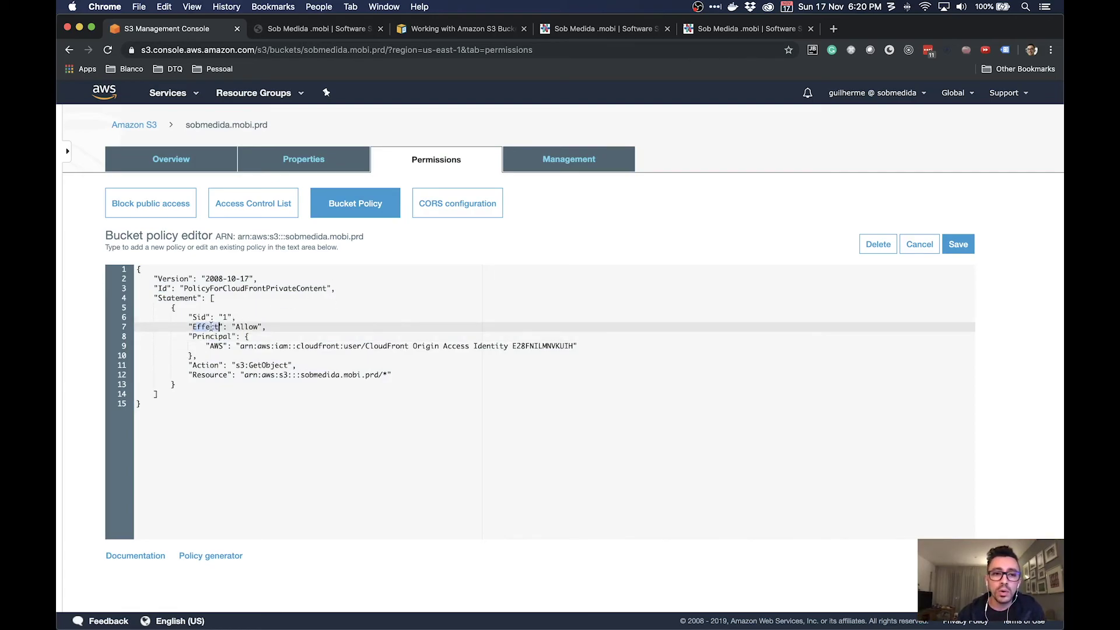
{"action": "double_click", "coordinate": [248, 328]}
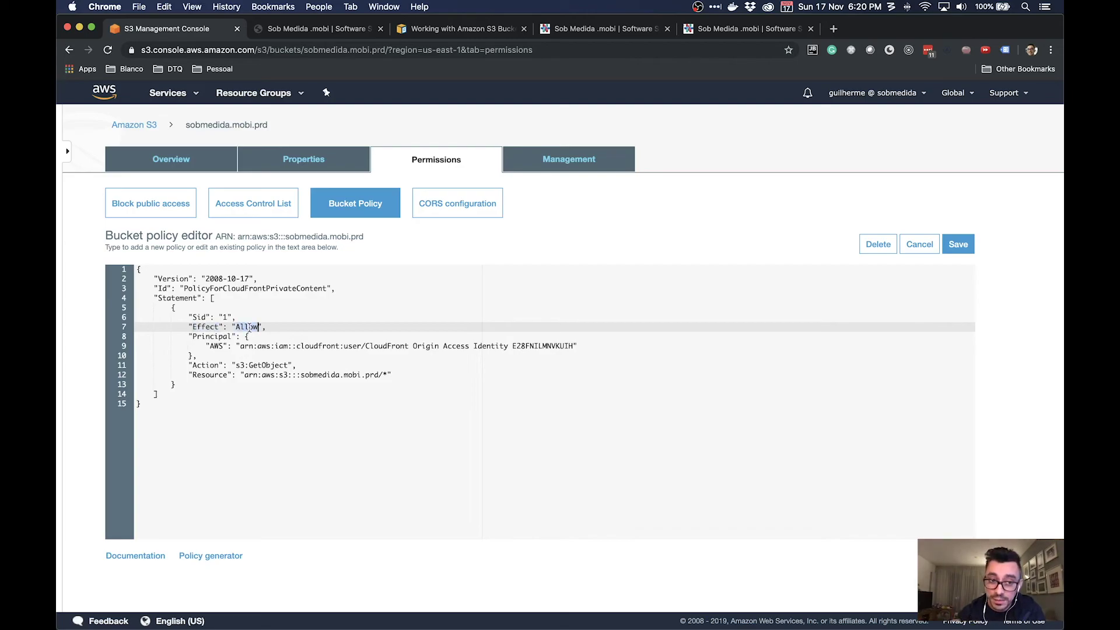
{"action": "double_click", "coordinate": [407, 346]}
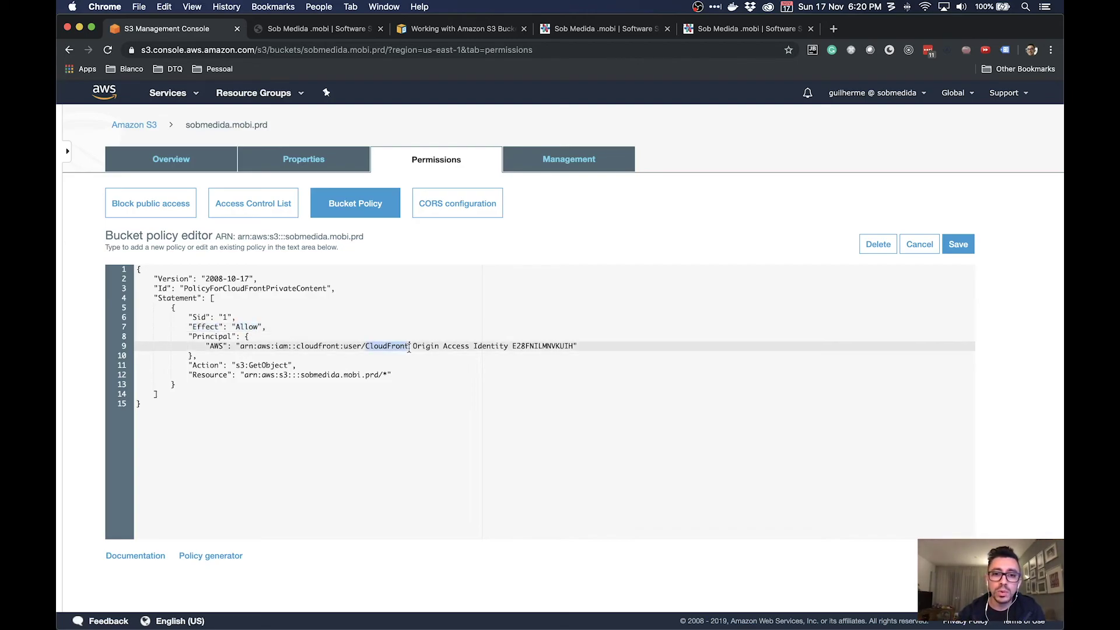
{"action": "left_click", "coordinate": [426, 347]}
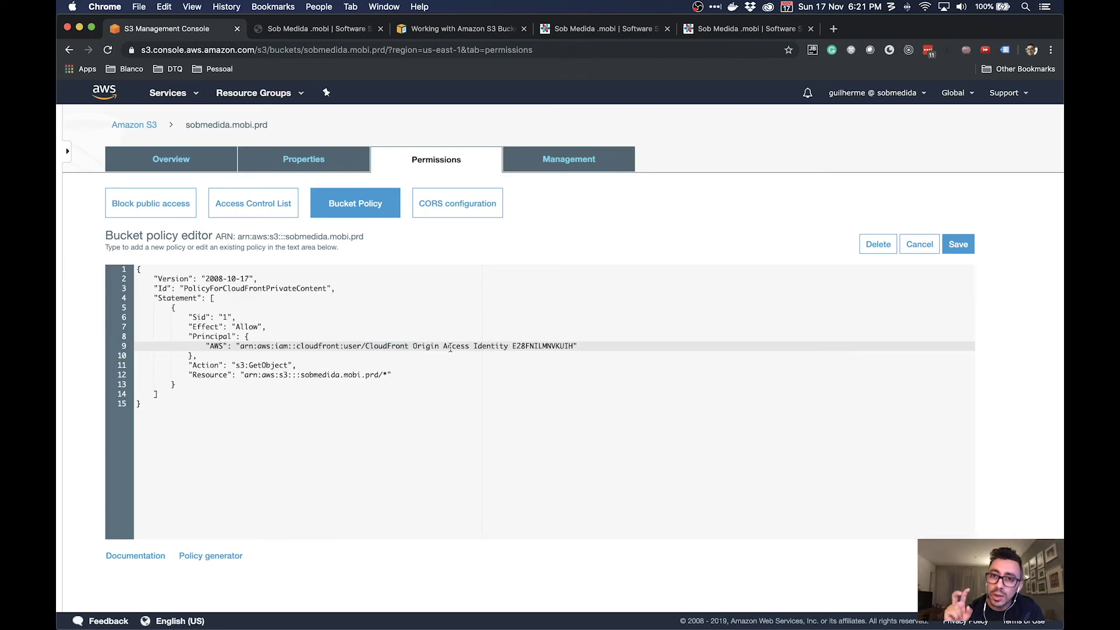
{"action": "left_click", "coordinate": [354, 338]}
{"action": "triple_click", "coordinate": [355, 342]}
{"action": "left_click", "coordinate": [338, 344]}
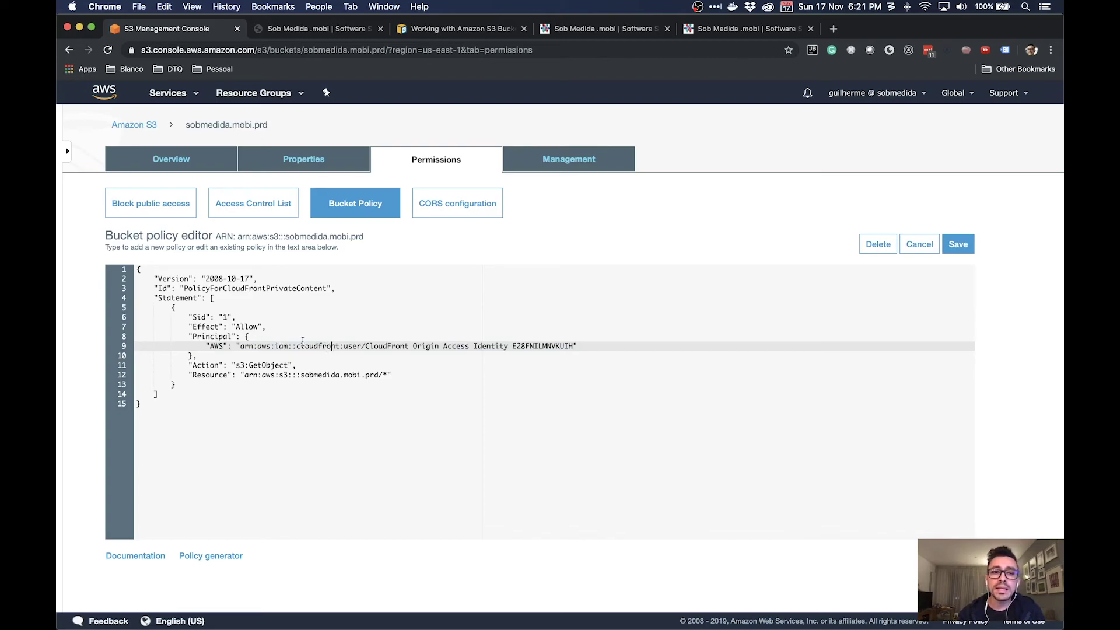
Step: Examine the policy's GetObject action and Resource path, and review the policy as a whole
{"action": "double_click", "coordinate": [268, 365]}
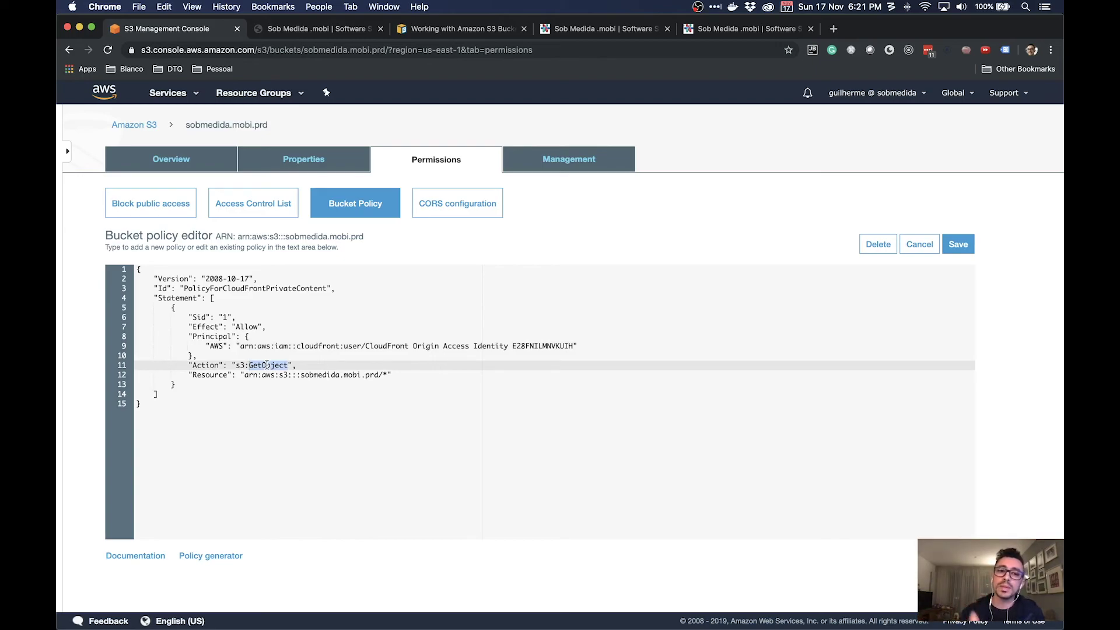
{"action": "left_click", "coordinate": [383, 376]}
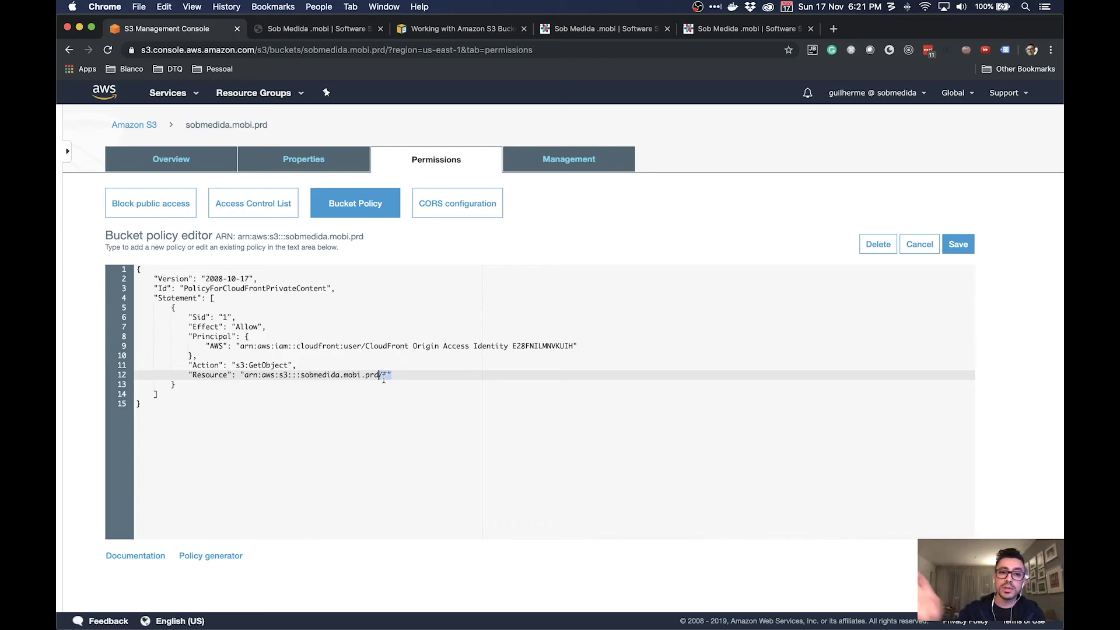
{"action": "left_click", "coordinate": [416, 347]}
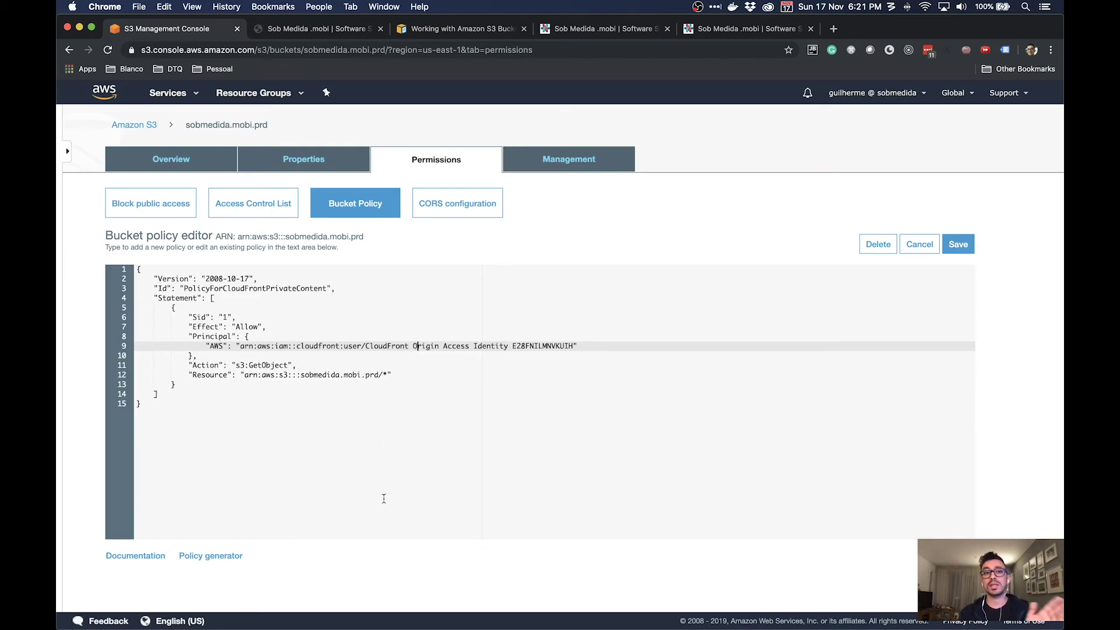
{"action": "left_click", "coordinate": [392, 447]}
{"action": "key", "text": "super+a"}
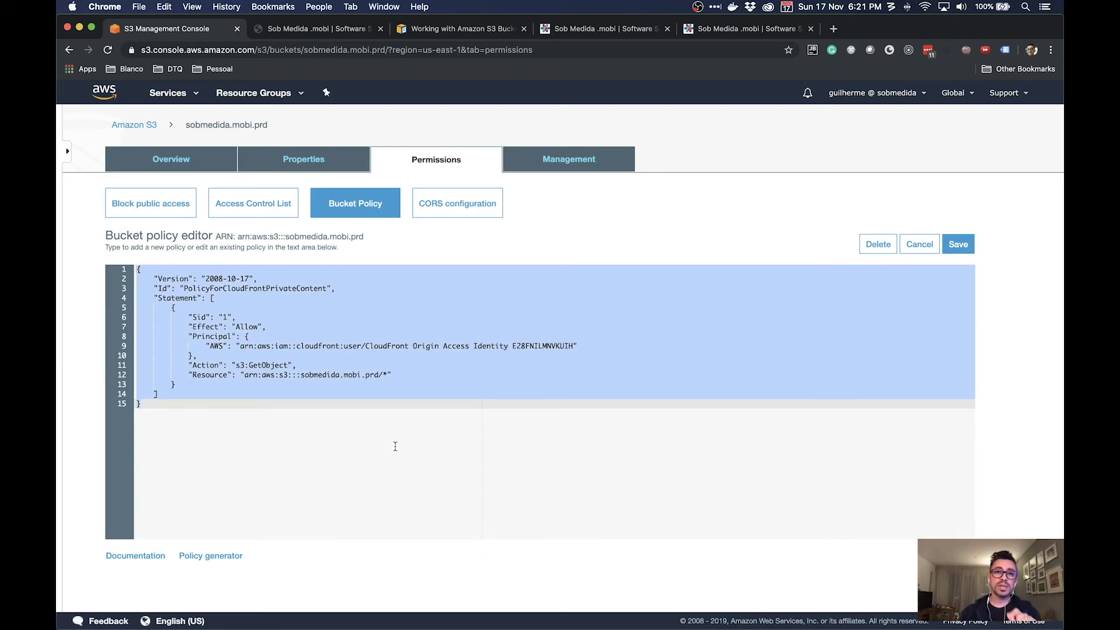
{"action": "left_click", "coordinate": [394, 446]}
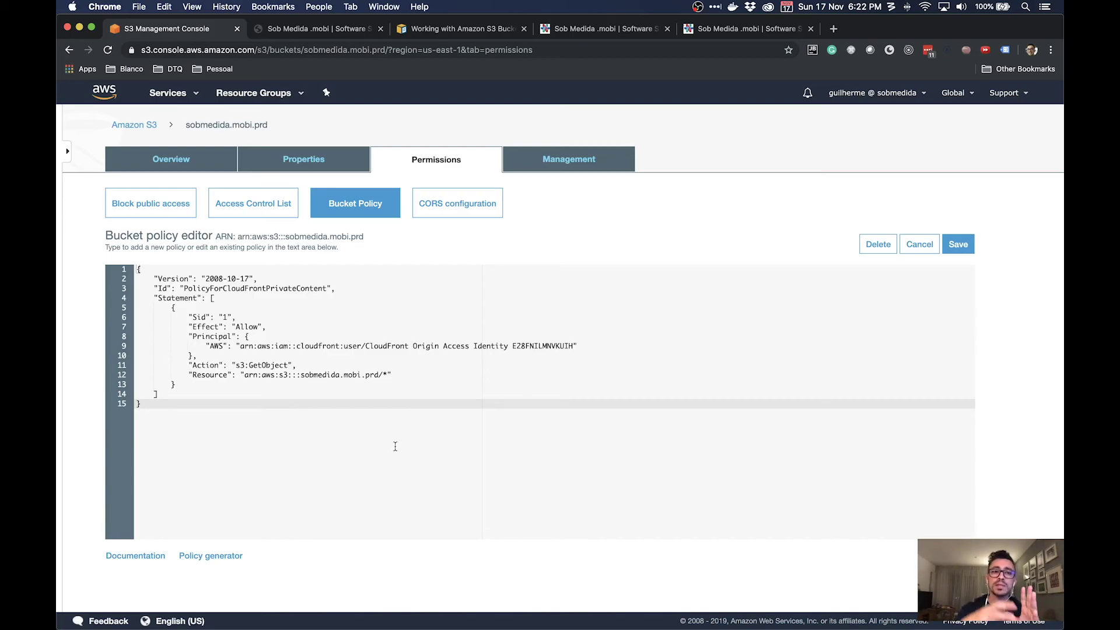
Step: Open Certificate Manager and expand the details of the *.sobmedida.mobi certificate
{"action": "left_click", "coordinate": [199, 93]}
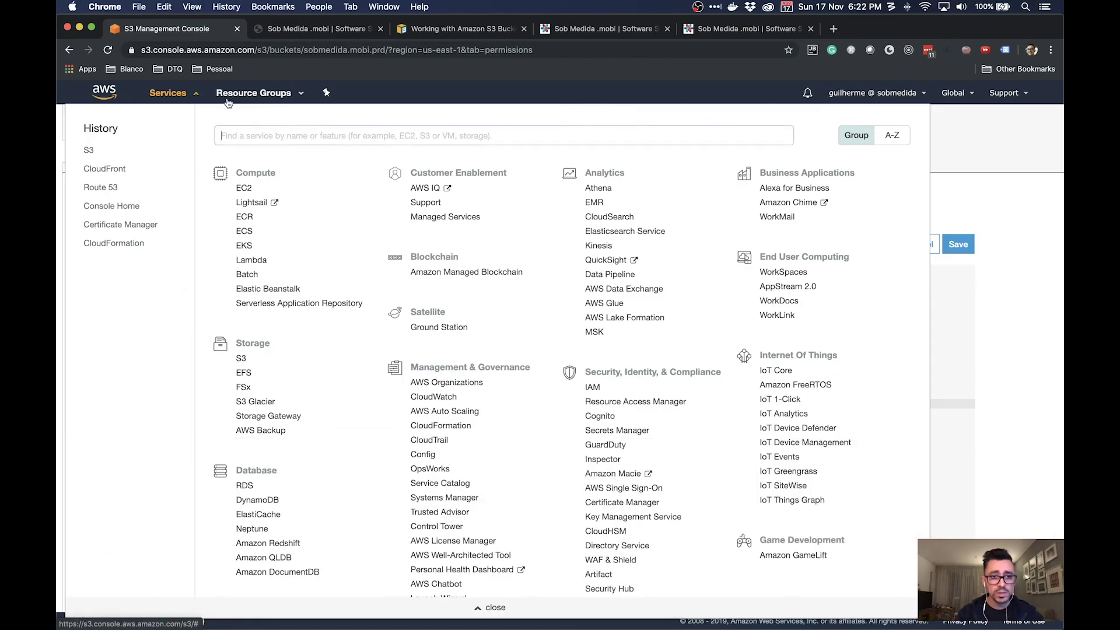
{"action": "type", "text": "c"}
{"action": "type", "text": "a"}
{"action": "key", "text": "BackSpace"}
{"action": "key", "text": "BackSpace"}
{"action": "type", "text": "acm"}
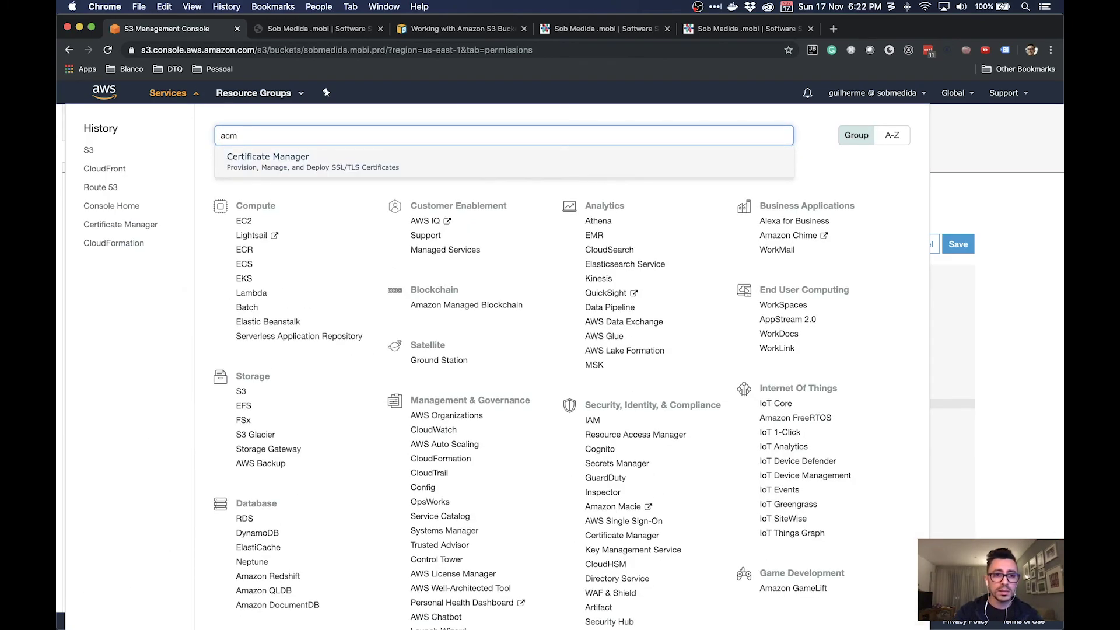
{"action": "left_click", "coordinate": [324, 165]}
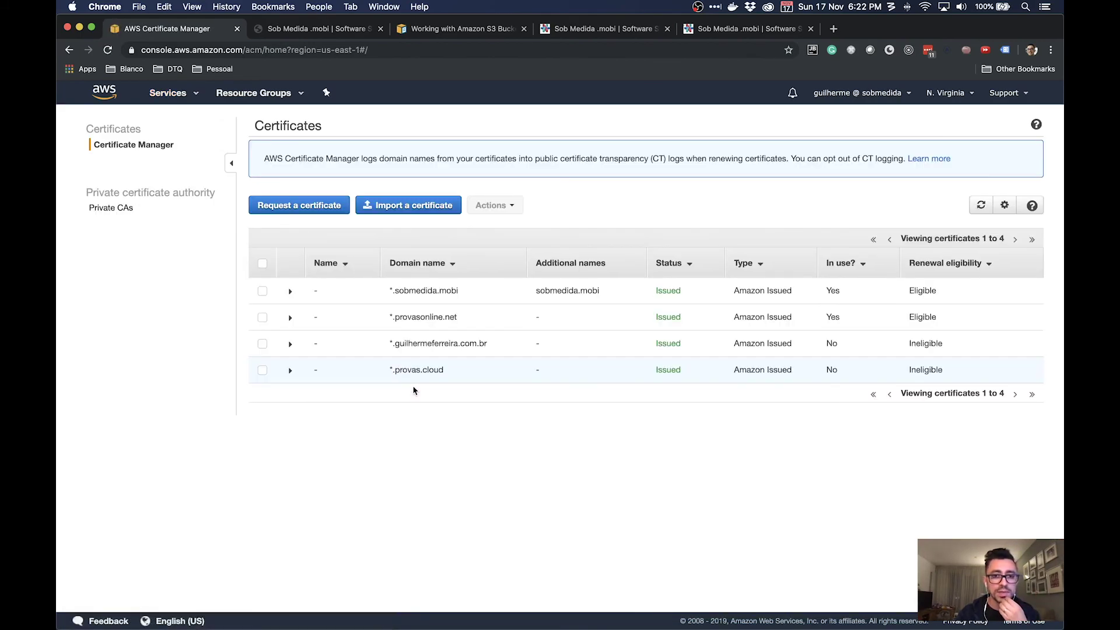
{"action": "left_click", "coordinate": [290, 291]}
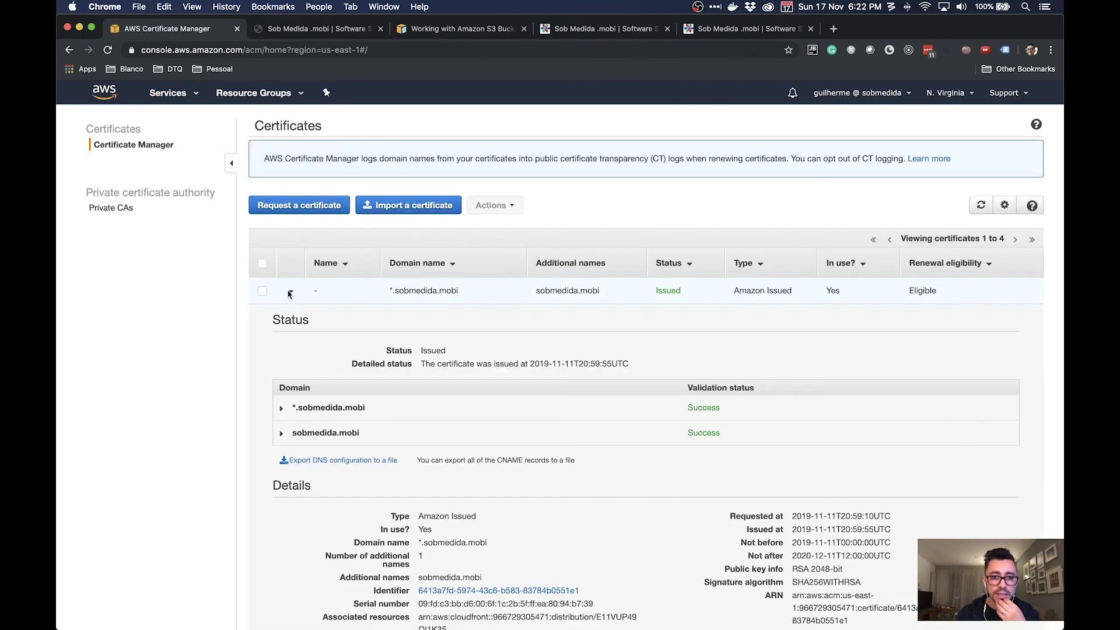
Step: Examine the validation status, domains and associated resources in the *.sobmedida.mobi certificate's details
{"action": "scroll", "coordinate": [629, 379], "scroll_direction": "down", "scroll_amount": 1}
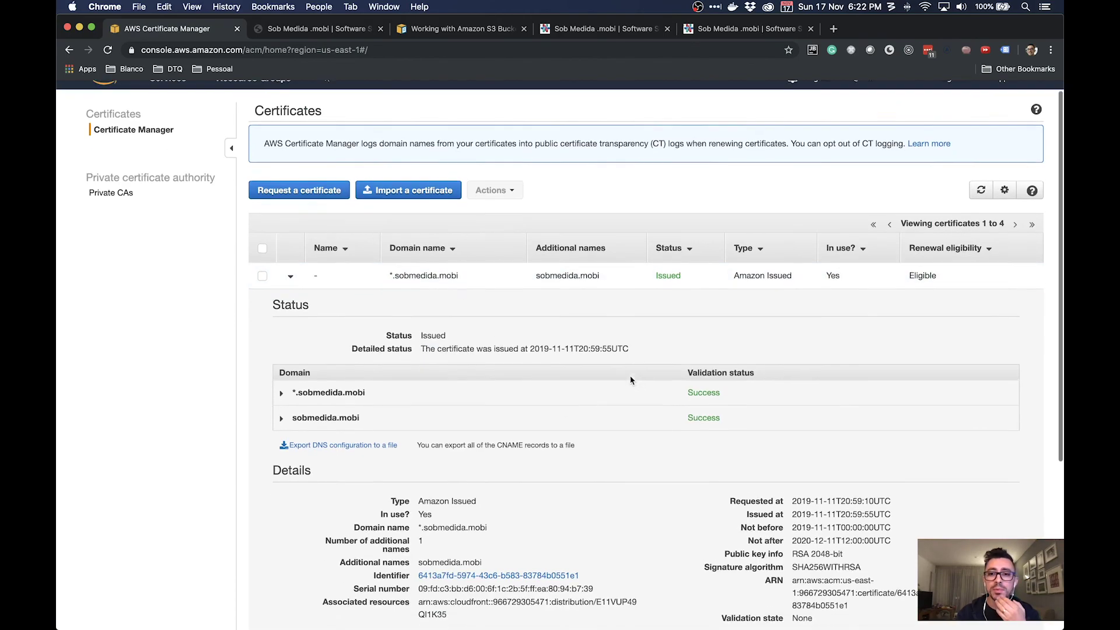
{"action": "scroll", "coordinate": [623, 420], "scroll_direction": "down", "scroll_amount": 2}
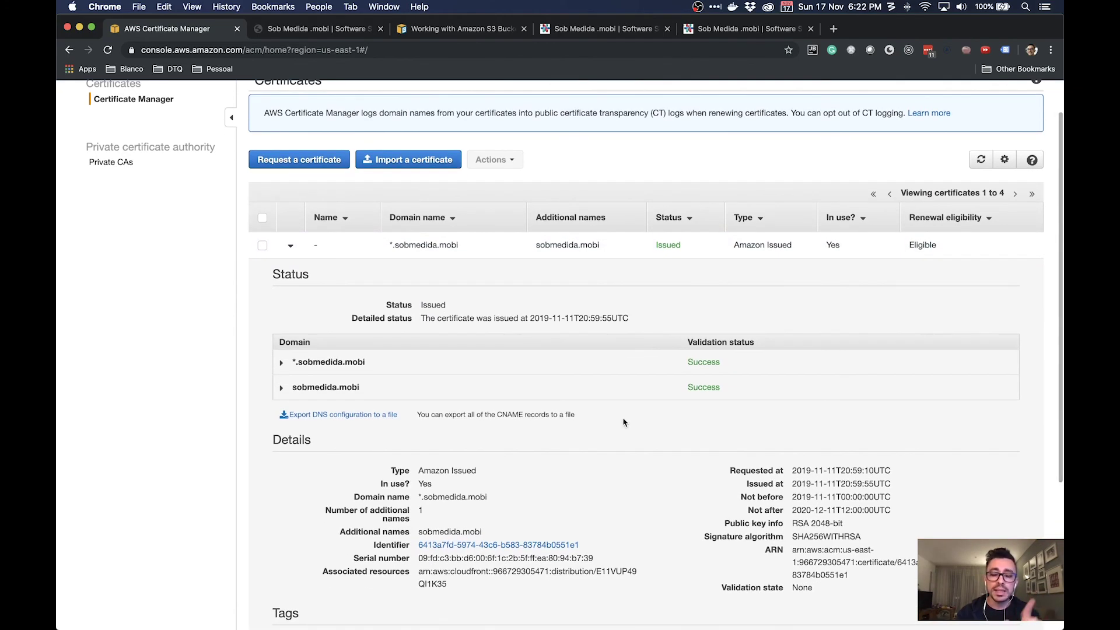
{"action": "left_click", "coordinate": [670, 246]}
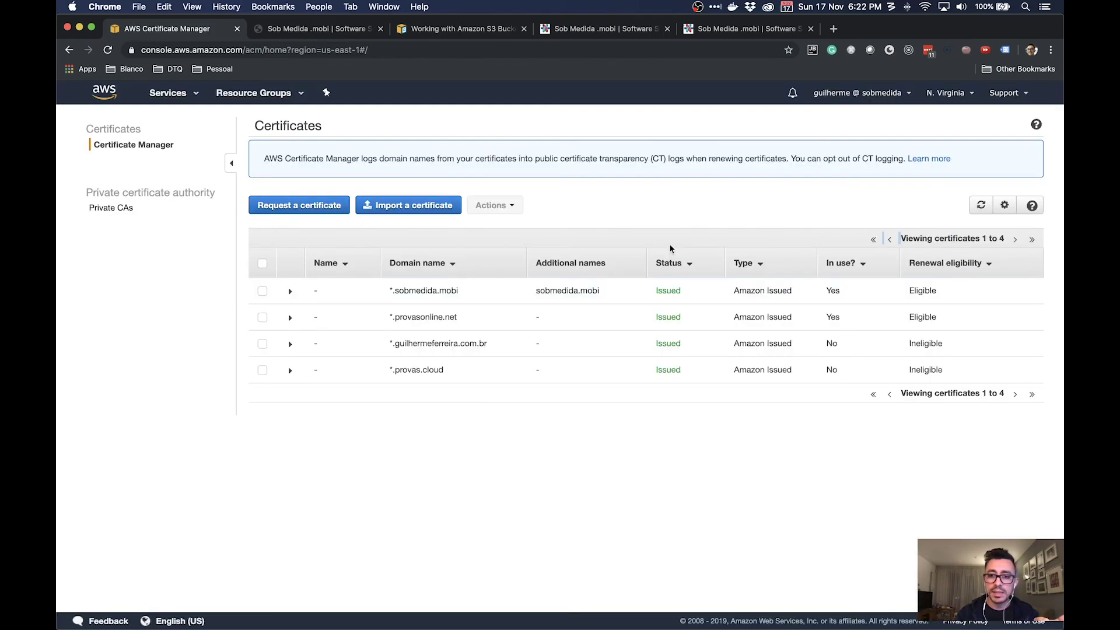
{"action": "left_click", "coordinate": [290, 290]}
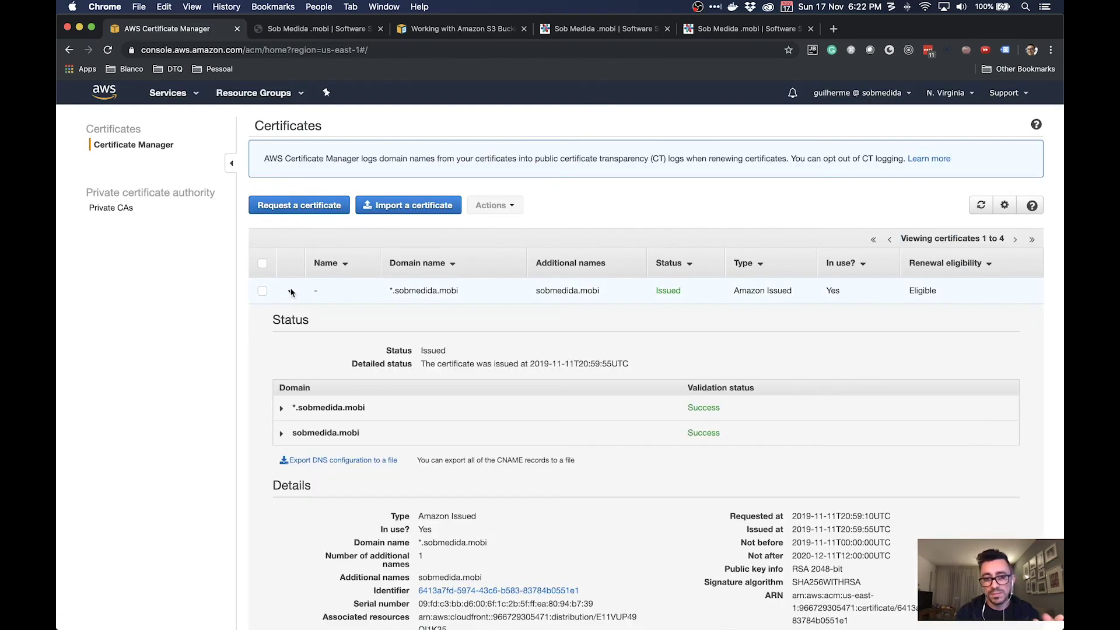
{"action": "scroll", "coordinate": [717, 353], "scroll_direction": "down", "scroll_amount": 2}
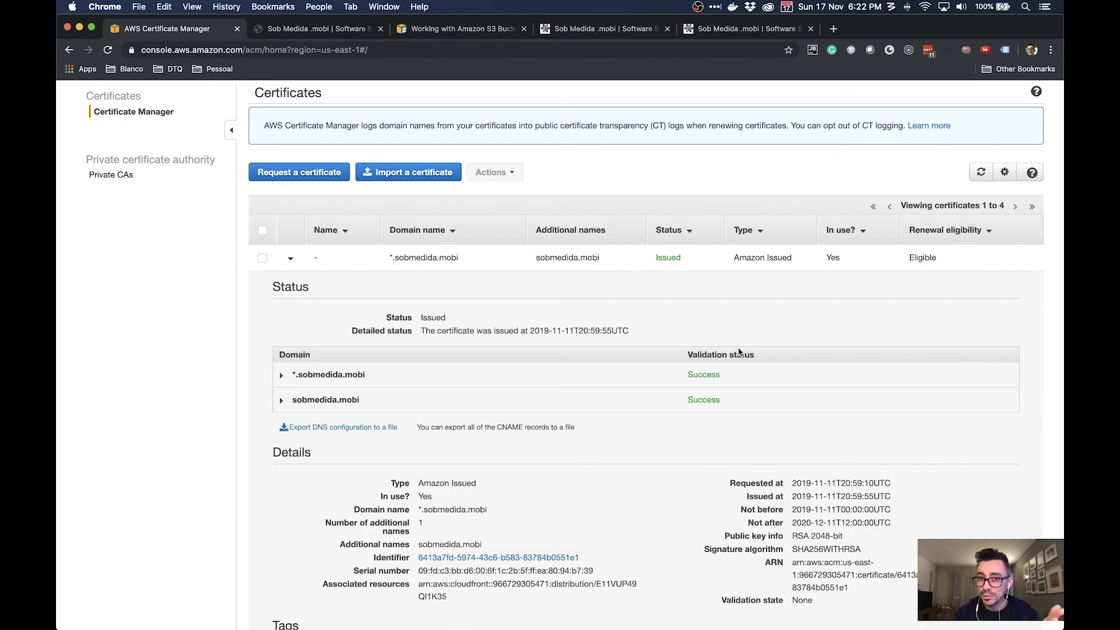
{"action": "scroll", "coordinate": [738, 351], "scroll_direction": "down", "scroll_amount": 3}
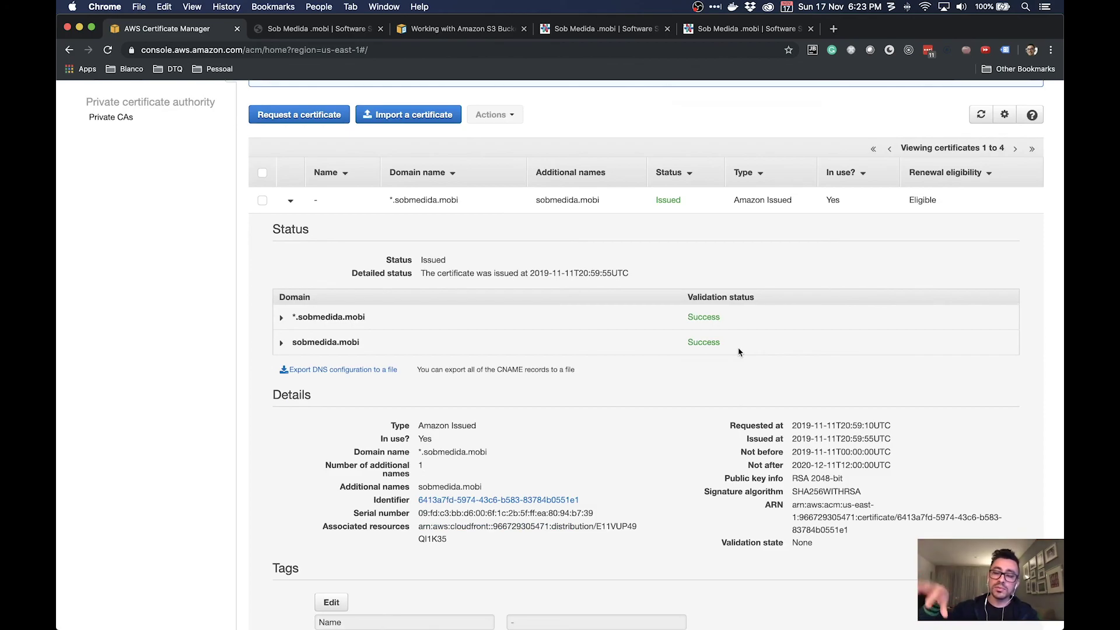
Step: Check the connection security of the sobmedida.mobi site and compare it with the meusiteexemplo.com S3 website endpoint
{"action": "left_click", "coordinate": [634, 31]}
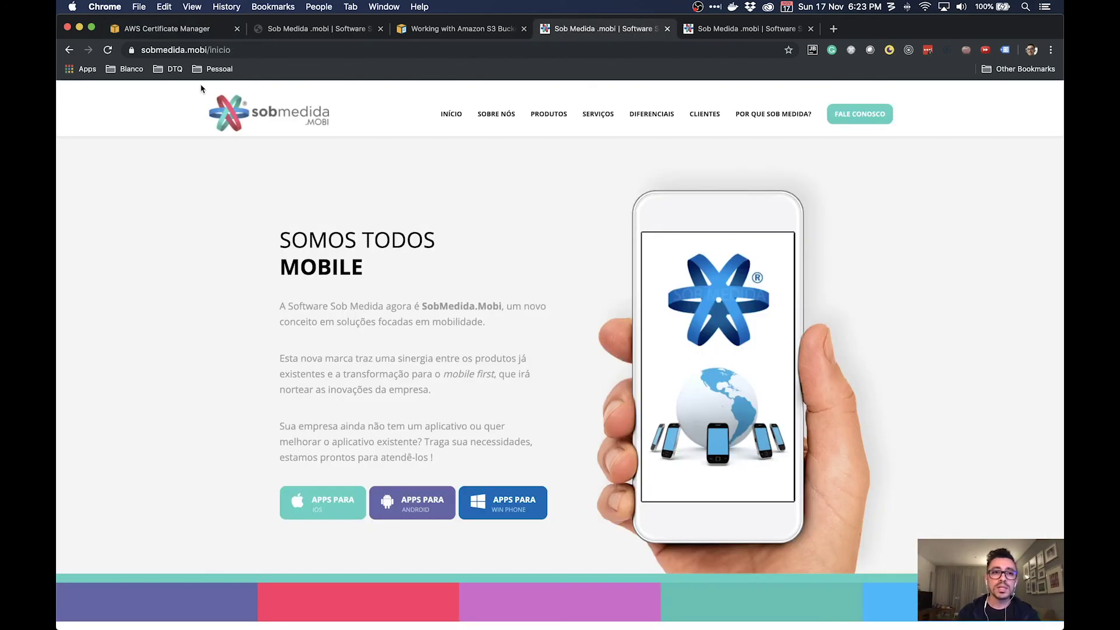
{"action": "left_click", "coordinate": [131, 51]}
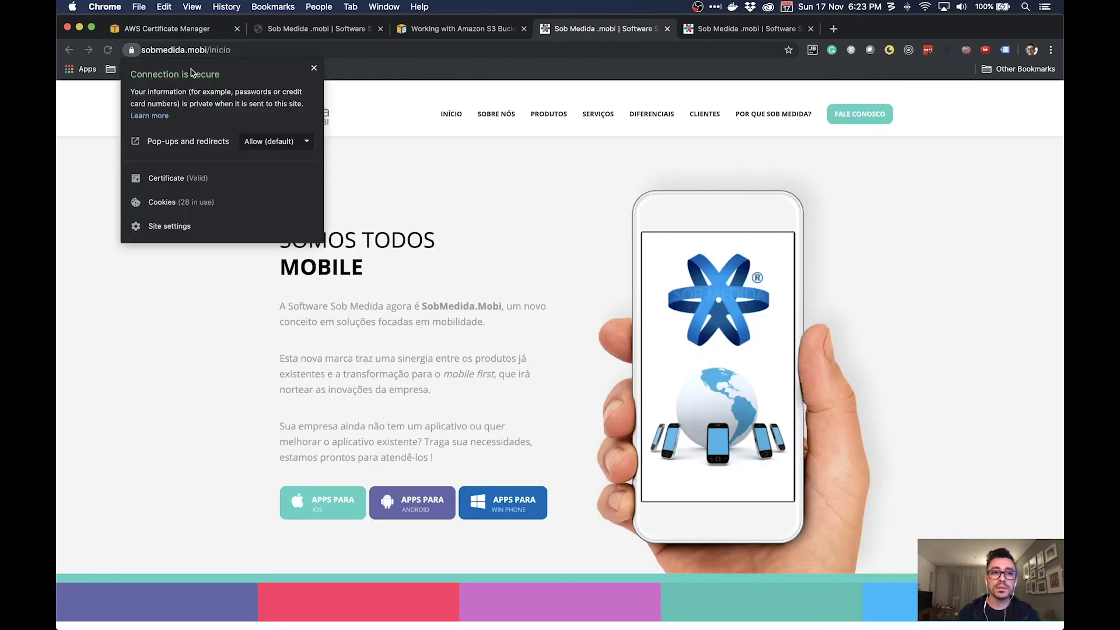
{"action": "left_click", "coordinate": [304, 34]}
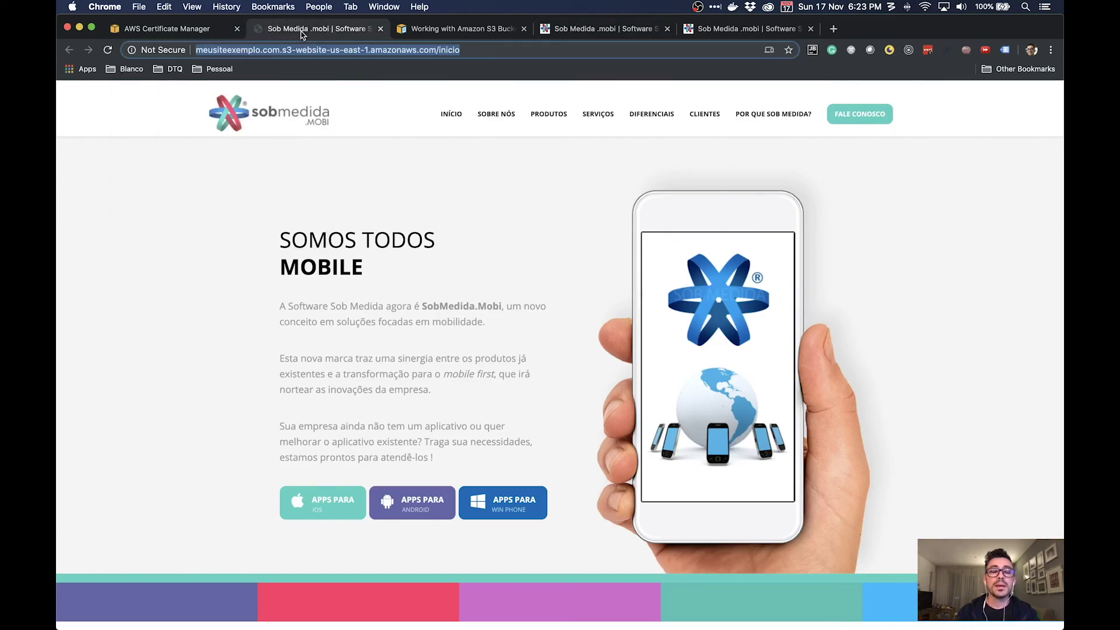
Step: Return from the certificate details to the AWS Management Console home page
{"action": "left_click", "coordinate": [207, 32]}
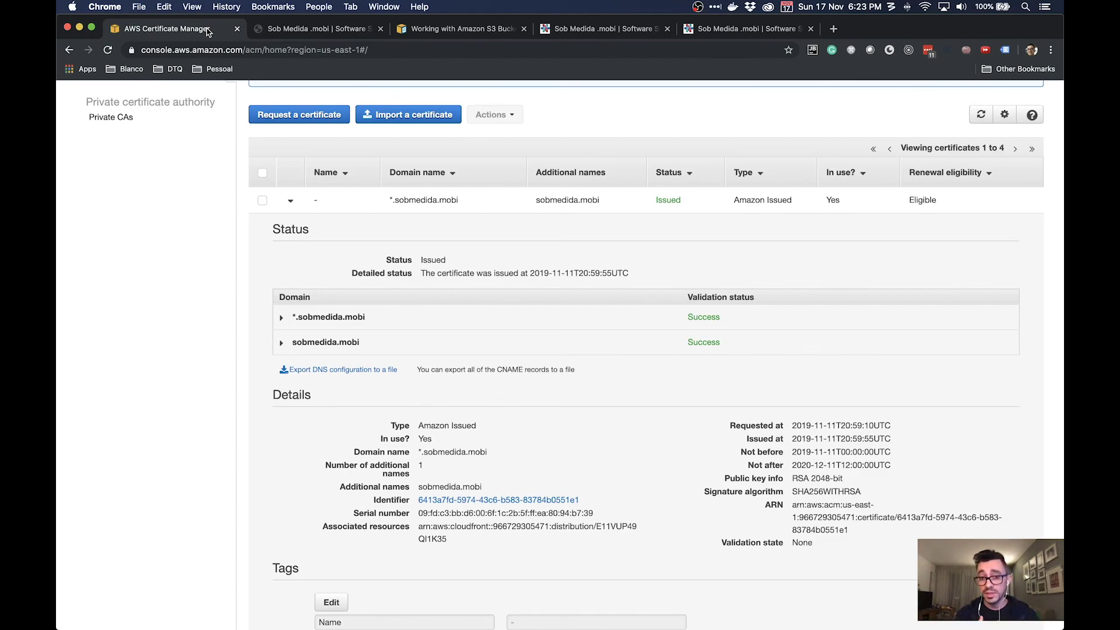
{"action": "scroll", "coordinate": [125, 265], "scroll_direction": "up", "scroll_amount": 3}
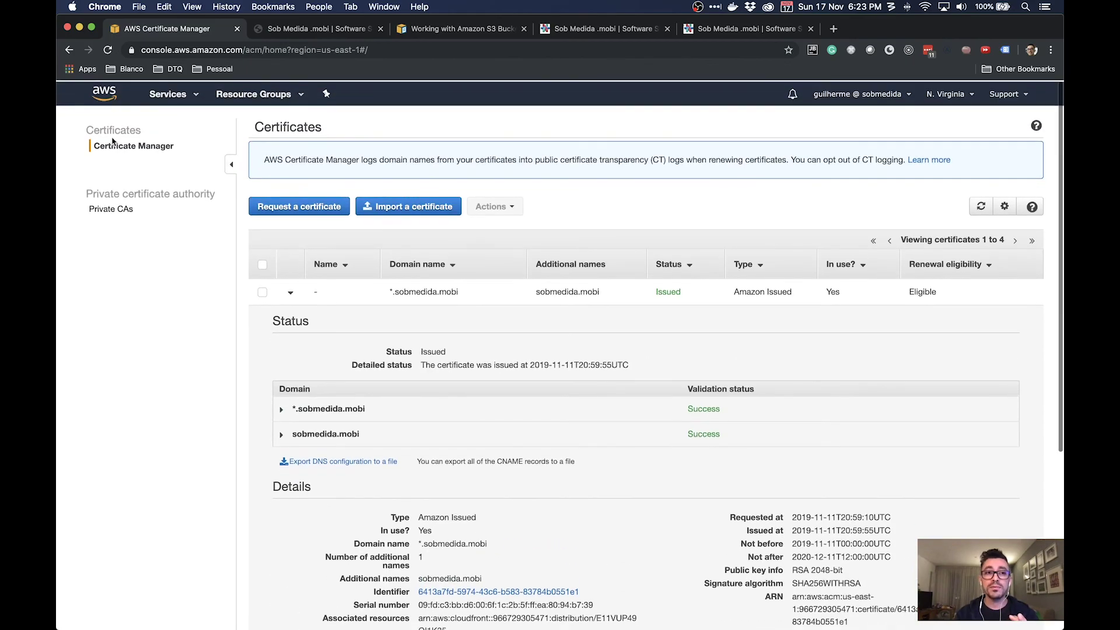
{"action": "left_click", "coordinate": [104, 91]}
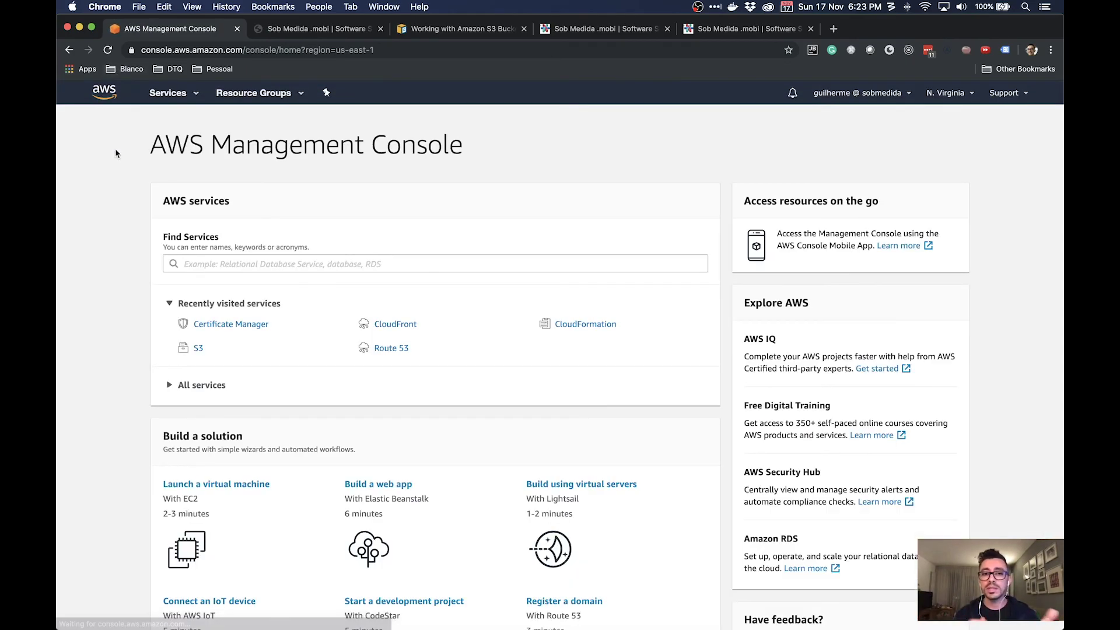